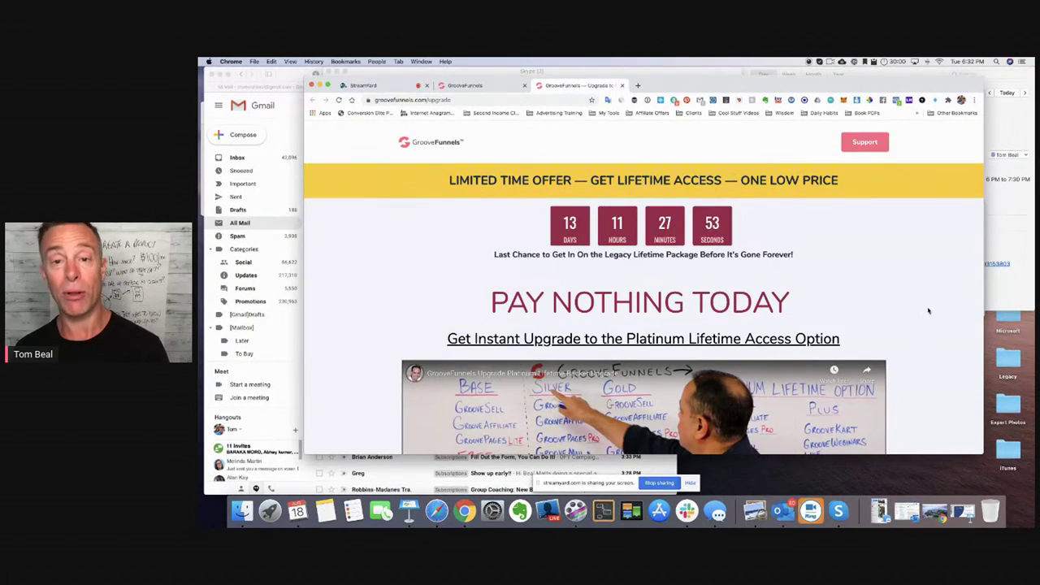
Step: Dismiss the upgrade offer and open GrooveSell's Product Funnels section
scroll(928, 312, "down", 2)
scroll(929, 312, "up", 2)
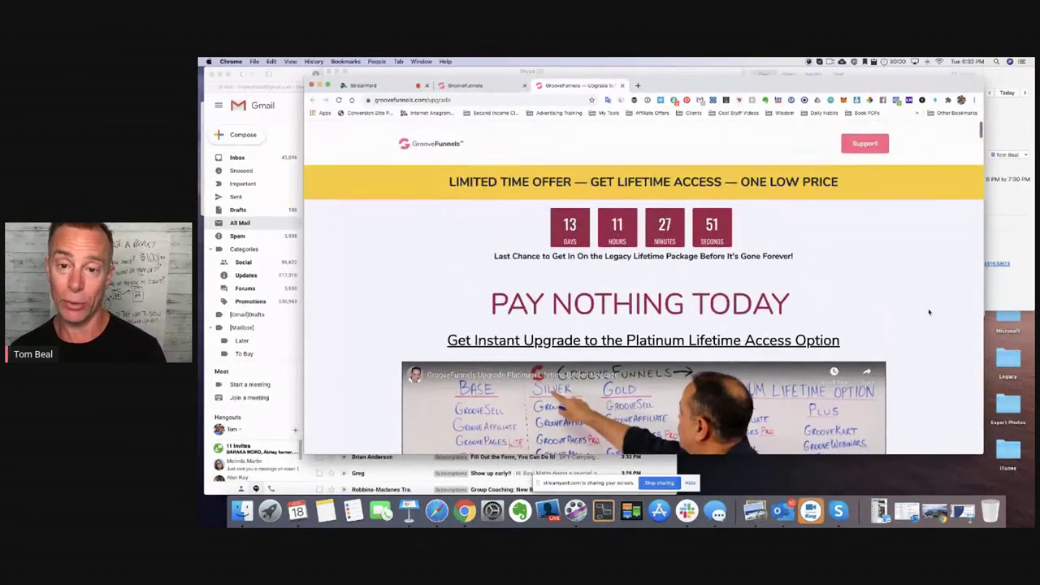
scroll(929, 312, "down", 1)
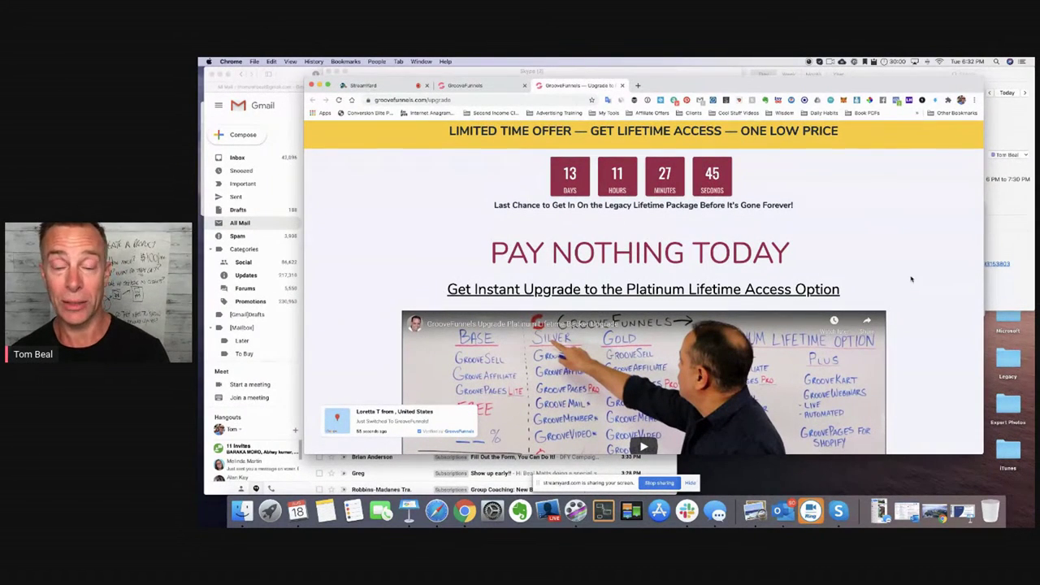
scroll(926, 285, "up", 1)
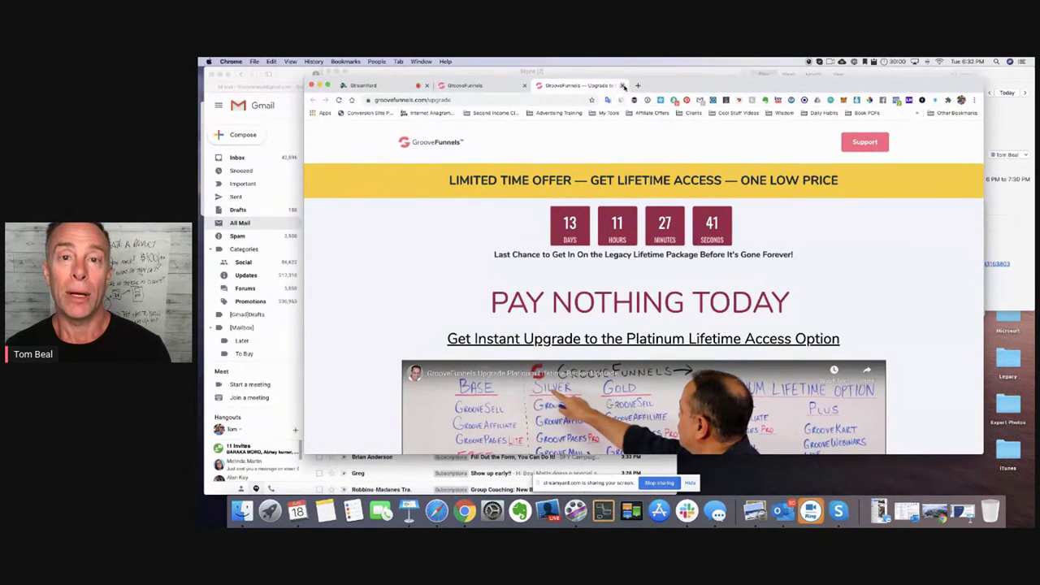
left_click(623, 85)
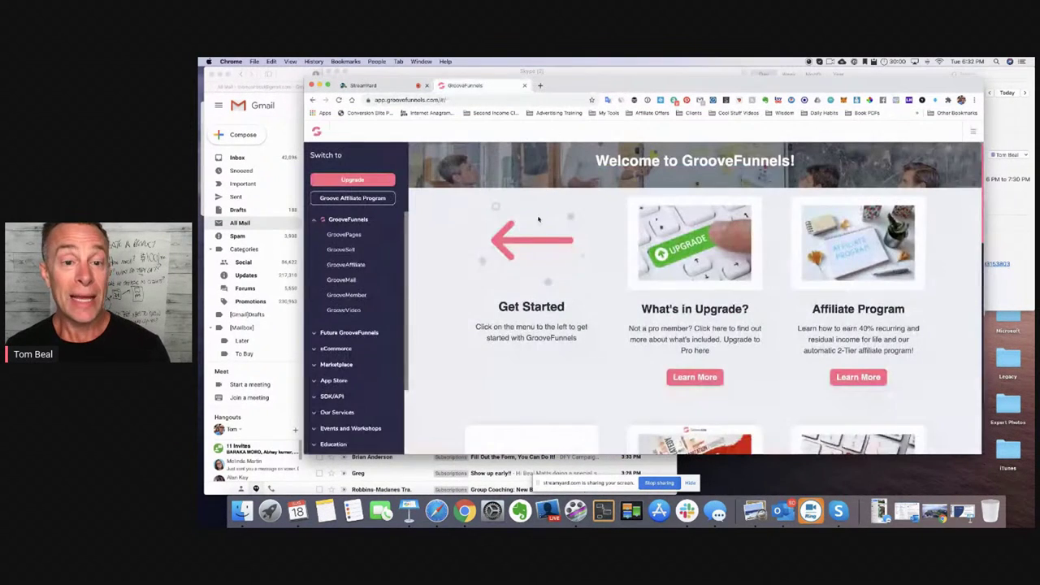
left_click(340, 250)
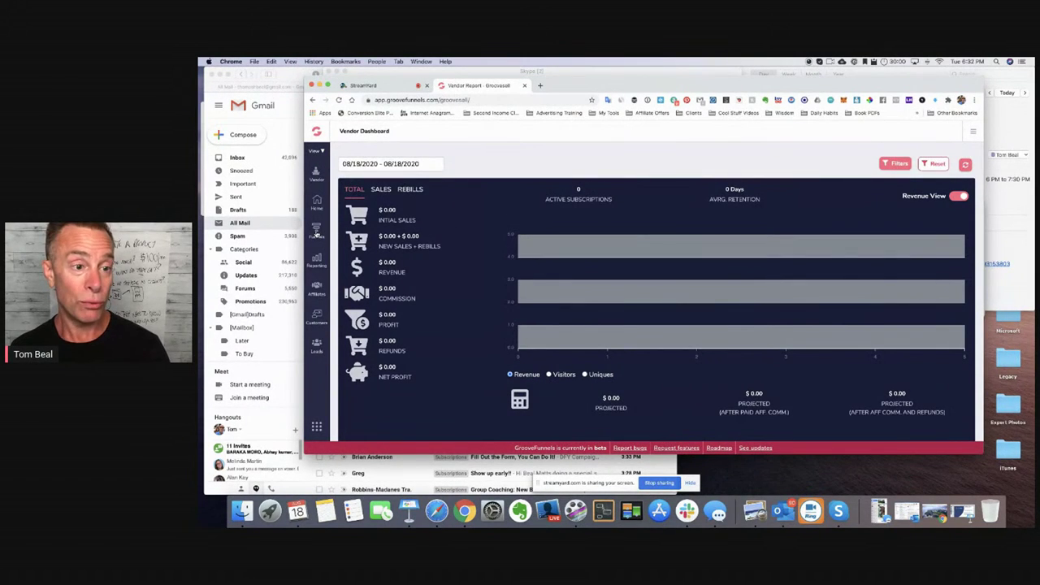
left_click(317, 233)
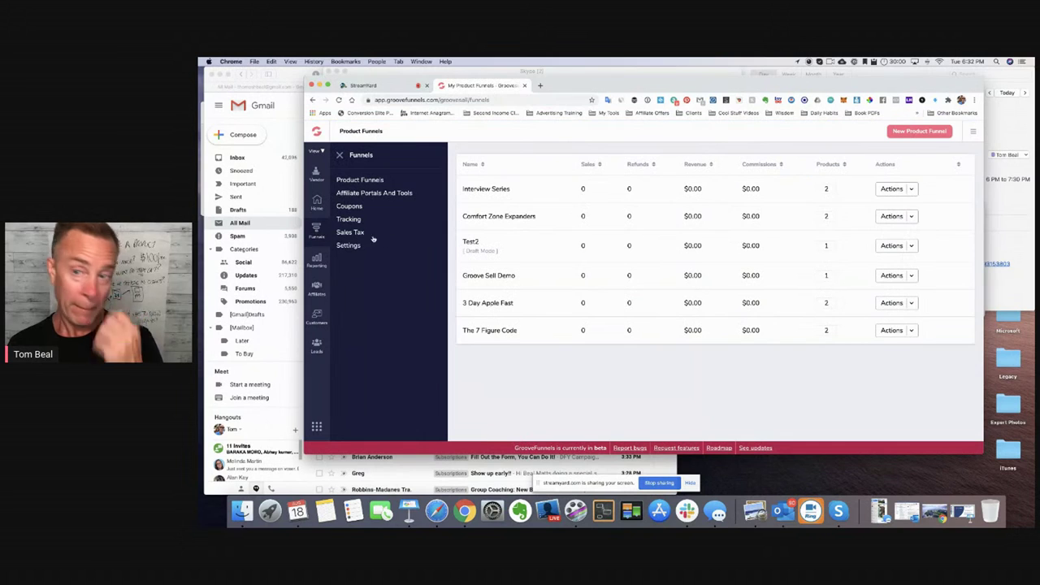
Step: Create a new product funnel named 'My Platoon' with a join-the-inner-circle description
left_click(917, 134)
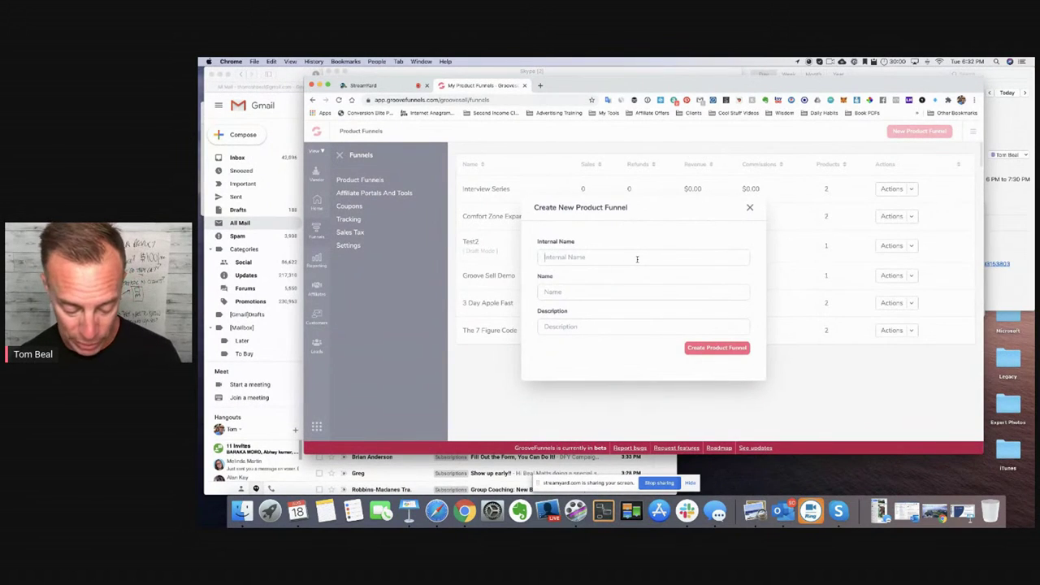
type("My PlatooMy Platoon")
key("Tab")
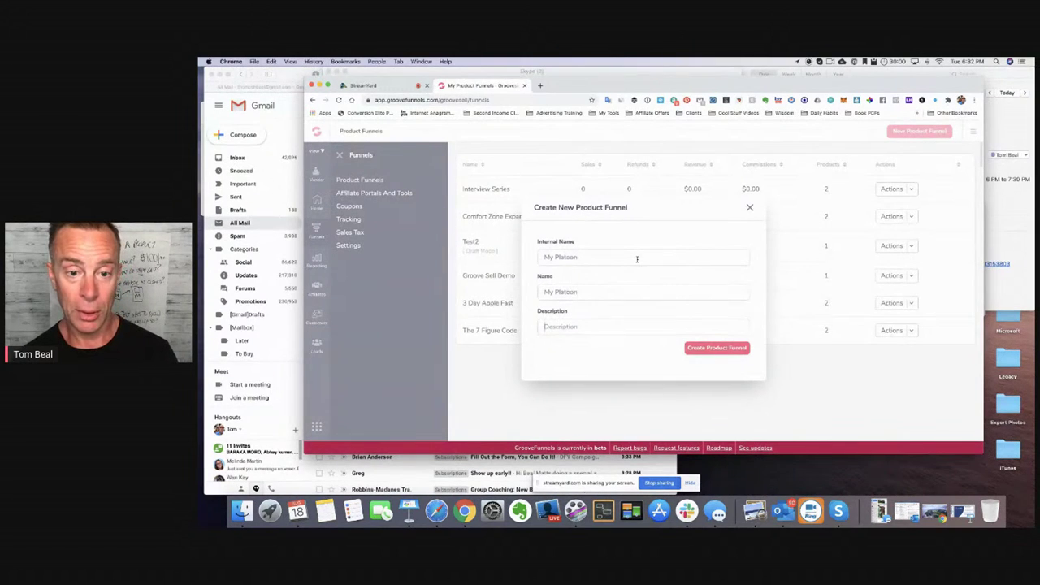
type("Join tom Beal's Inner Circ")
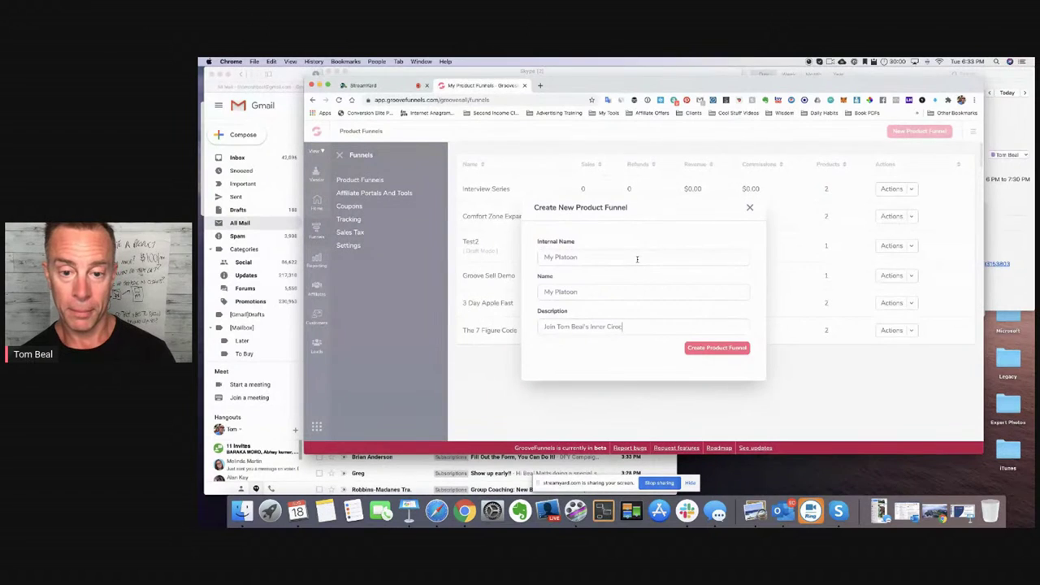
key("BackSpace")
type("le")
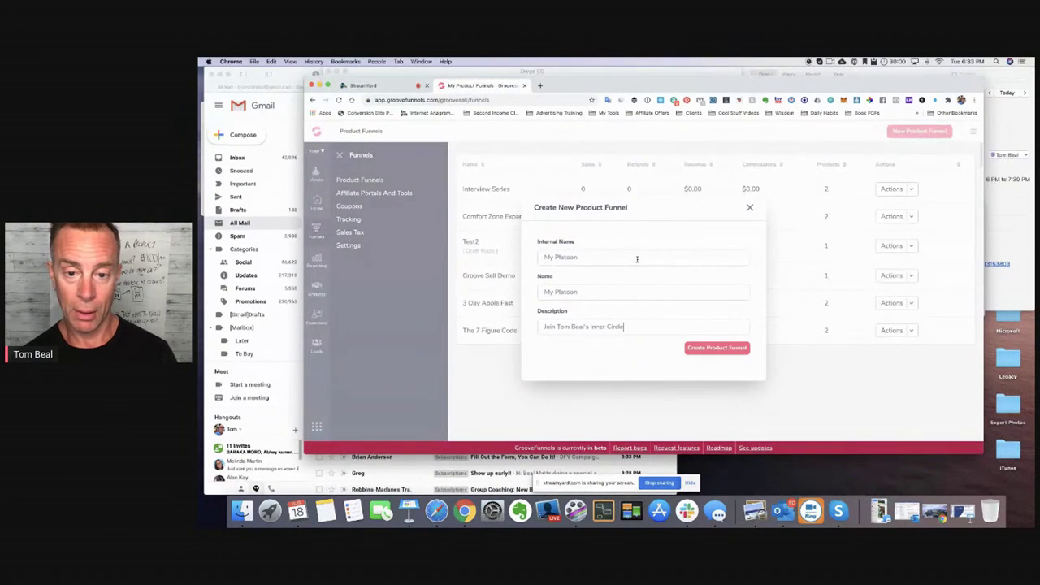
left_click(730, 347)
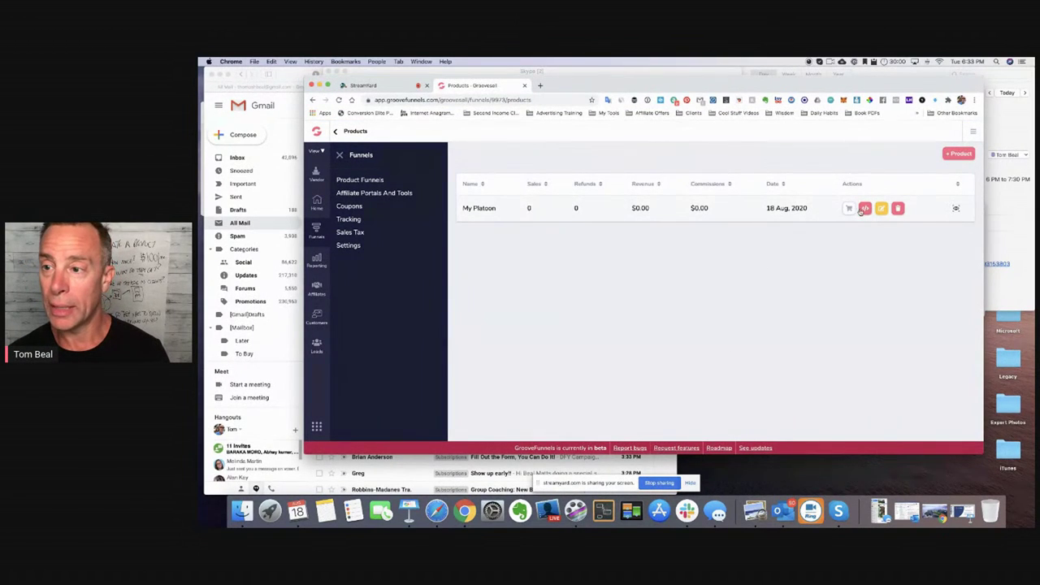
Step: Add 'My Platoon' as a frontend product with an Inner Circle description and save it
left_click(949, 155)
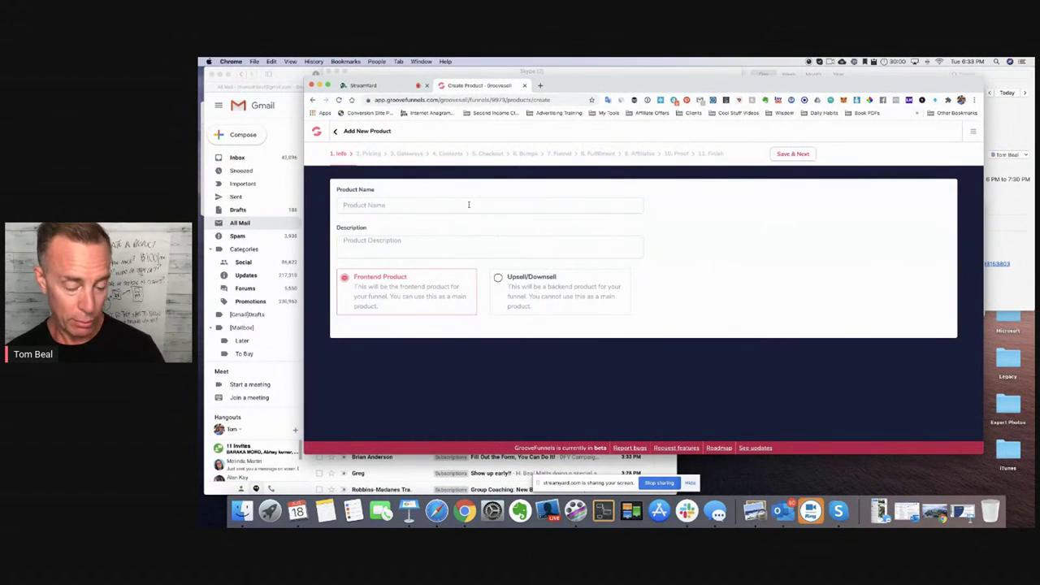
type("My")
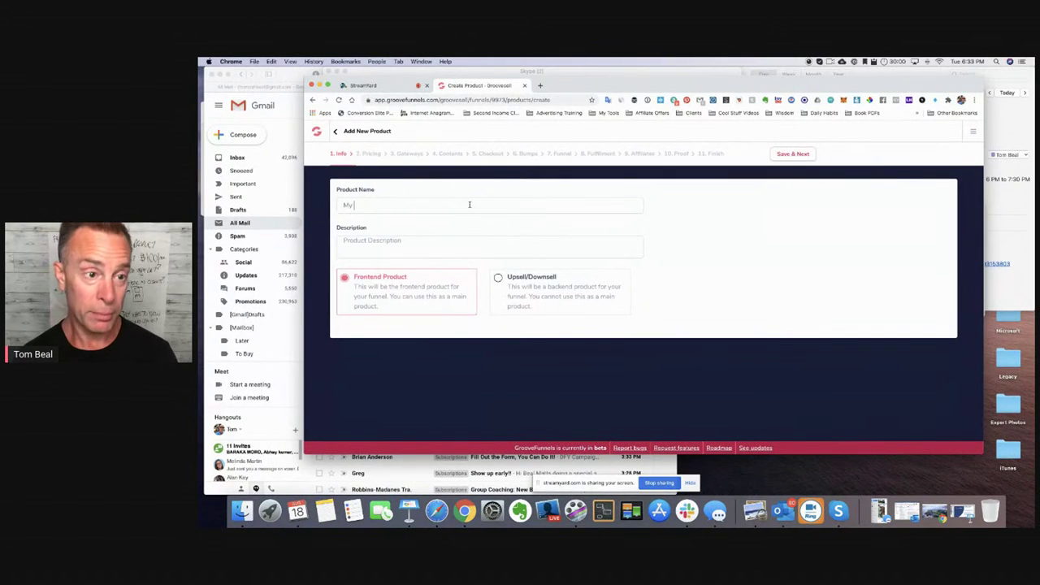
type(" Platoon")
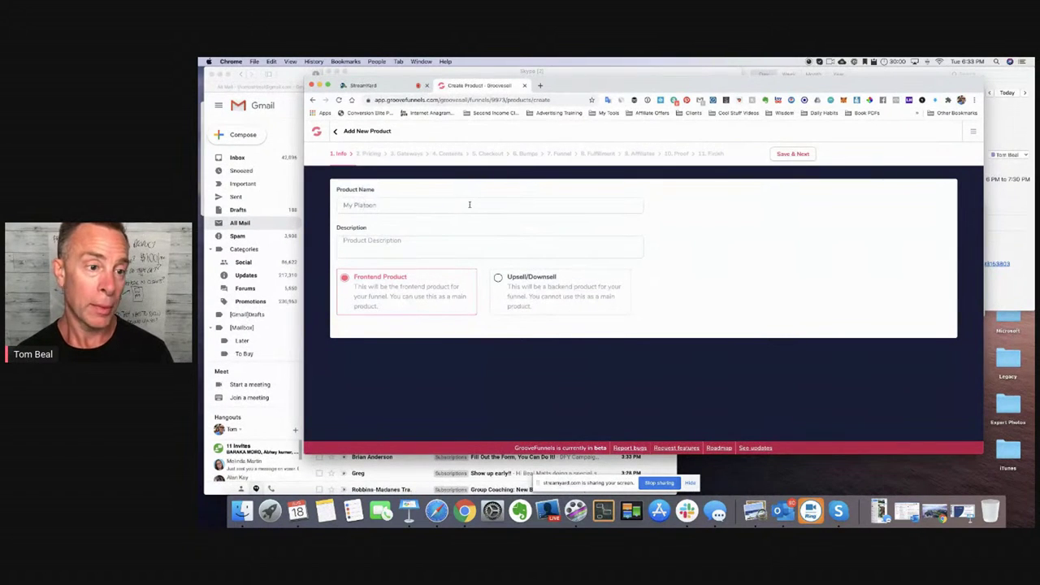
key("Tab")
type("Tom Beal")
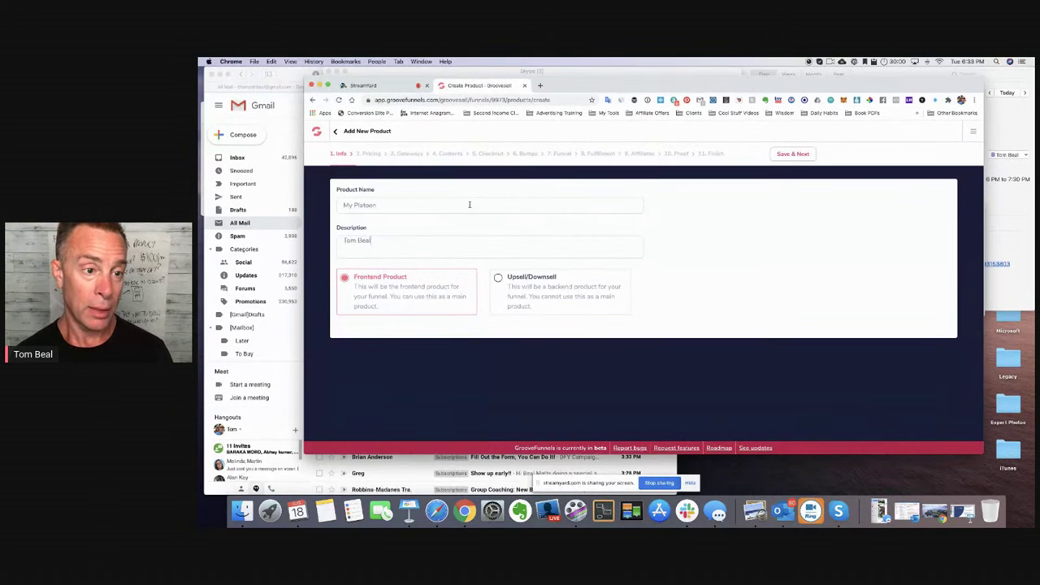
type("'s Inner Circle")
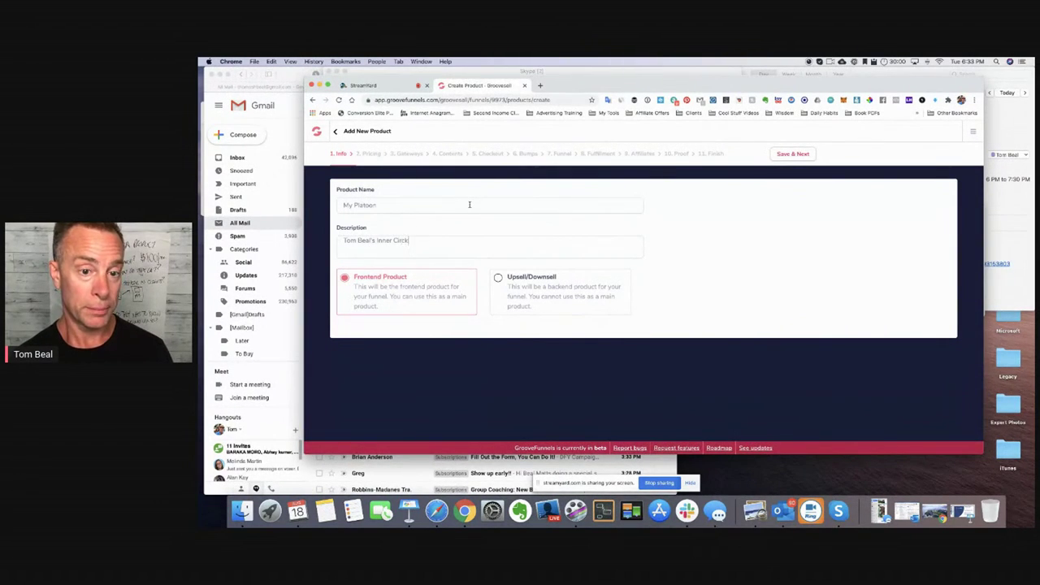
key("BackSpace")
key("BackSpace")
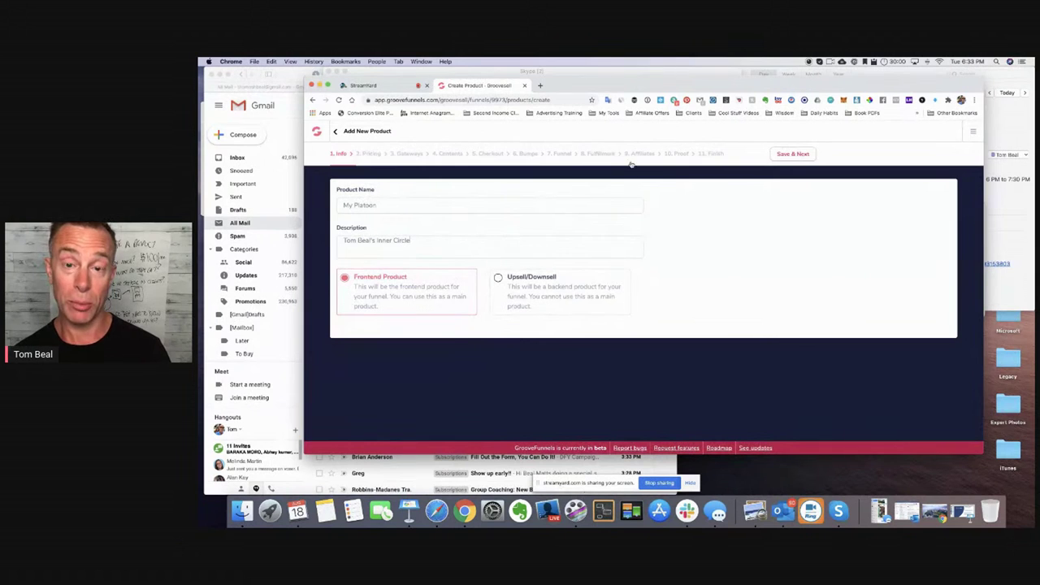
left_click(793, 156)
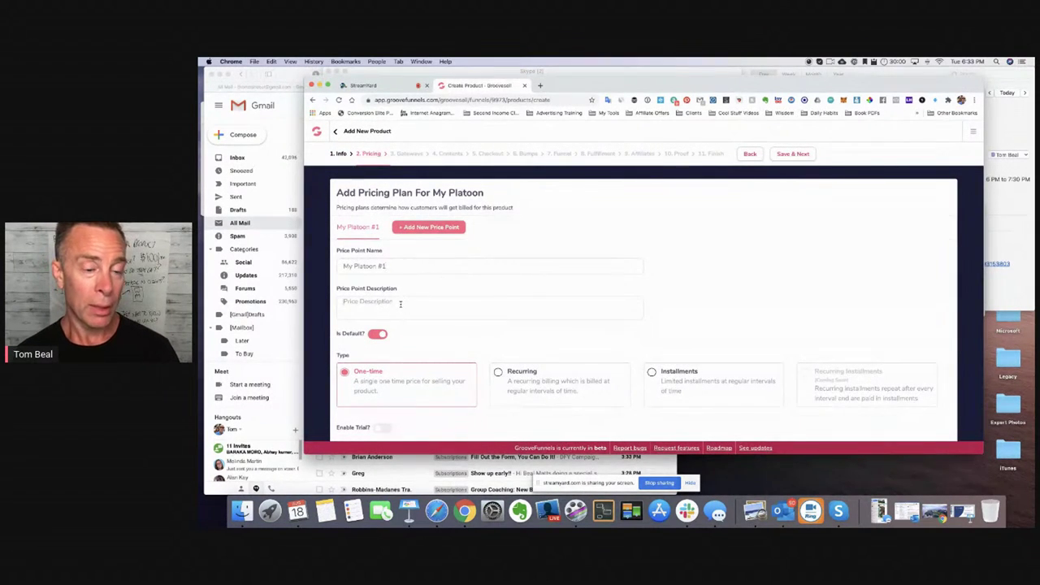
Step: Describe My Platoon #1 as 'Monthly', billed recurring monthly at 100
type("Monthly")
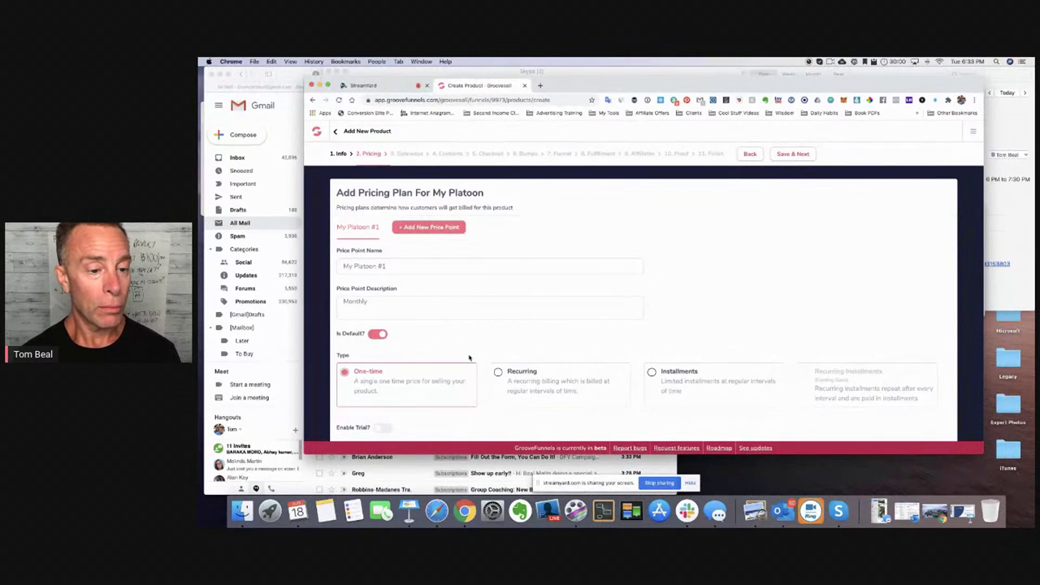
left_click(502, 373)
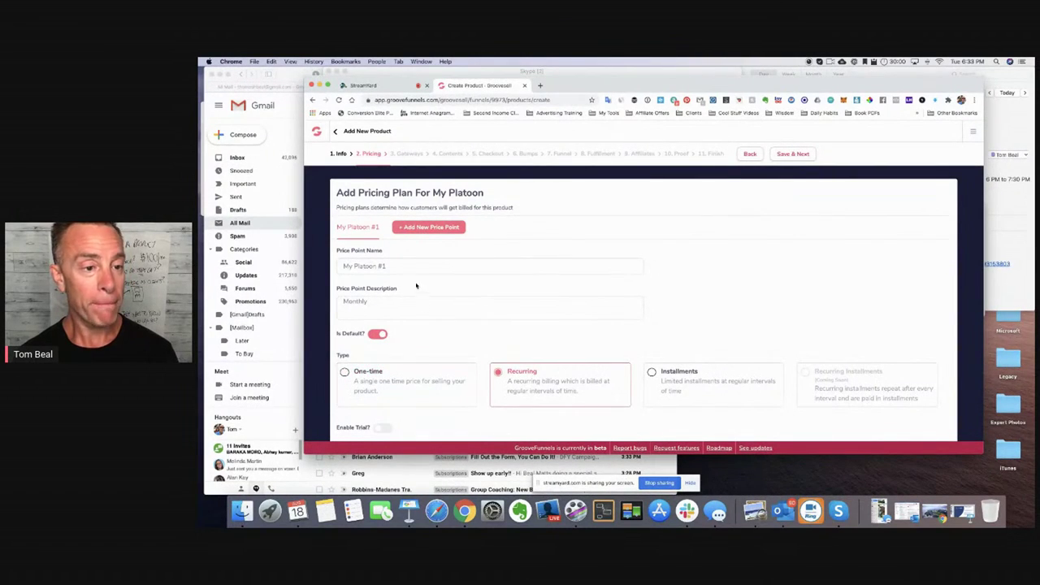
scroll(438, 325, "down", 2)
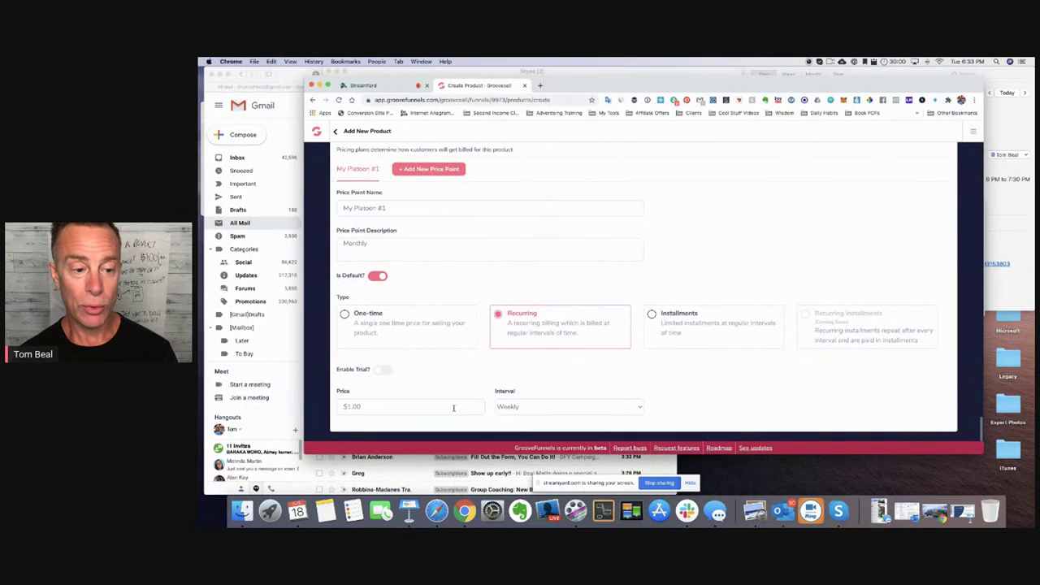
left_click(544, 409)
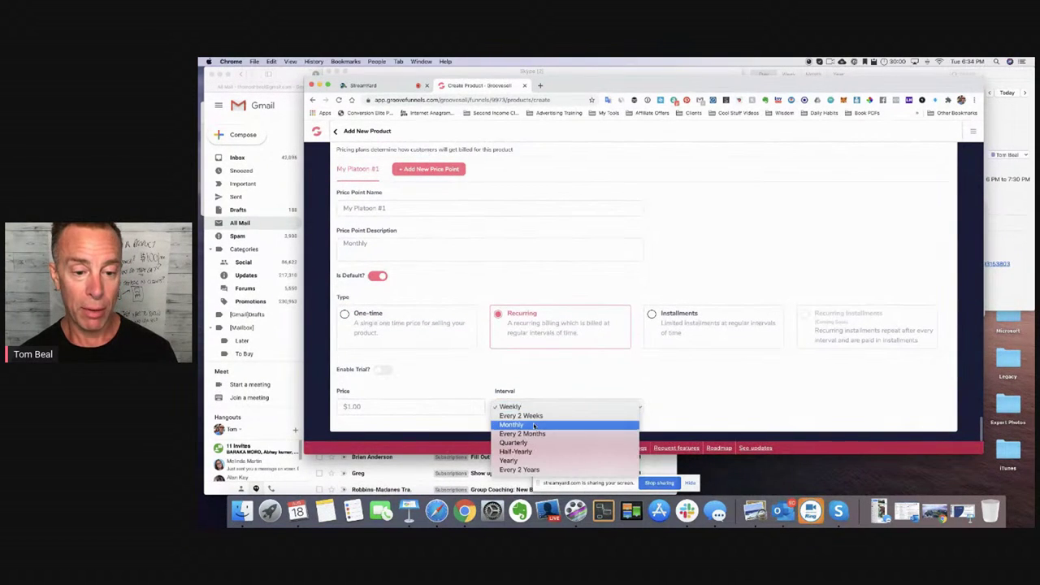
left_click(528, 425)
left_click(410, 408)
type("100")
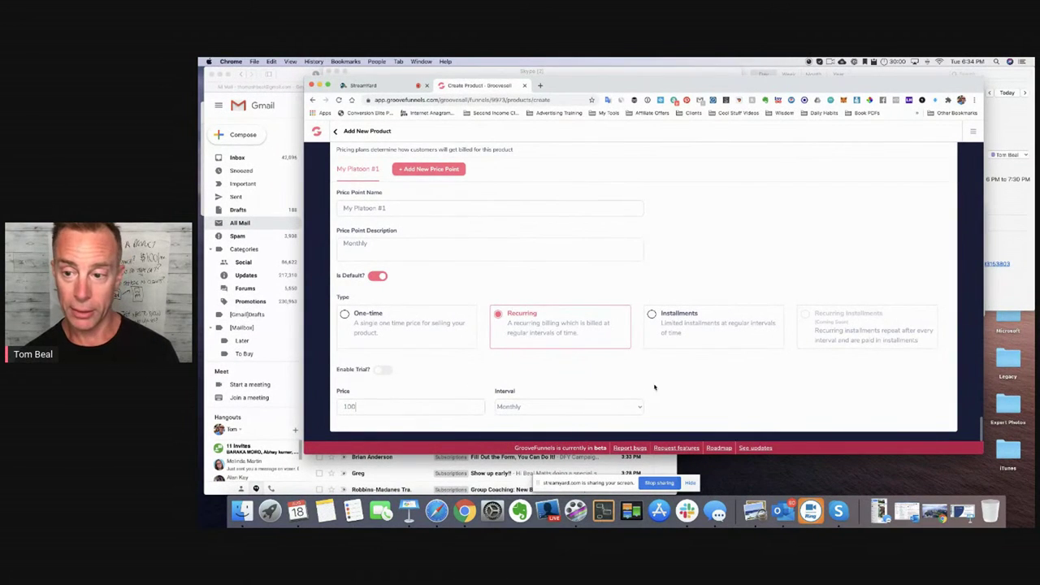
scroll(723, 336, "up", 2)
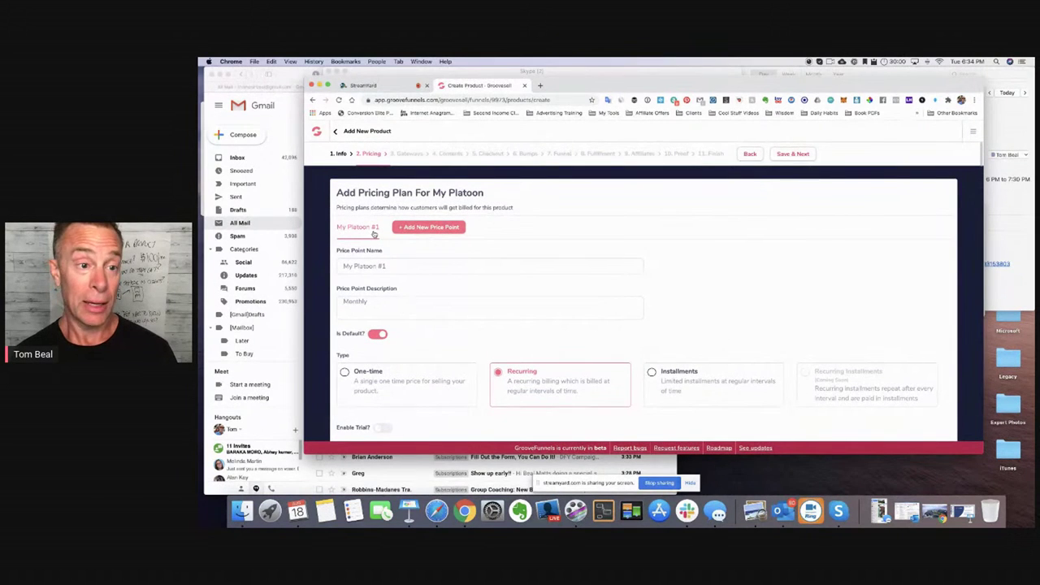
Step: Add a second price point described 'Annual', billed recurring yearly at 1000
left_click(436, 227)
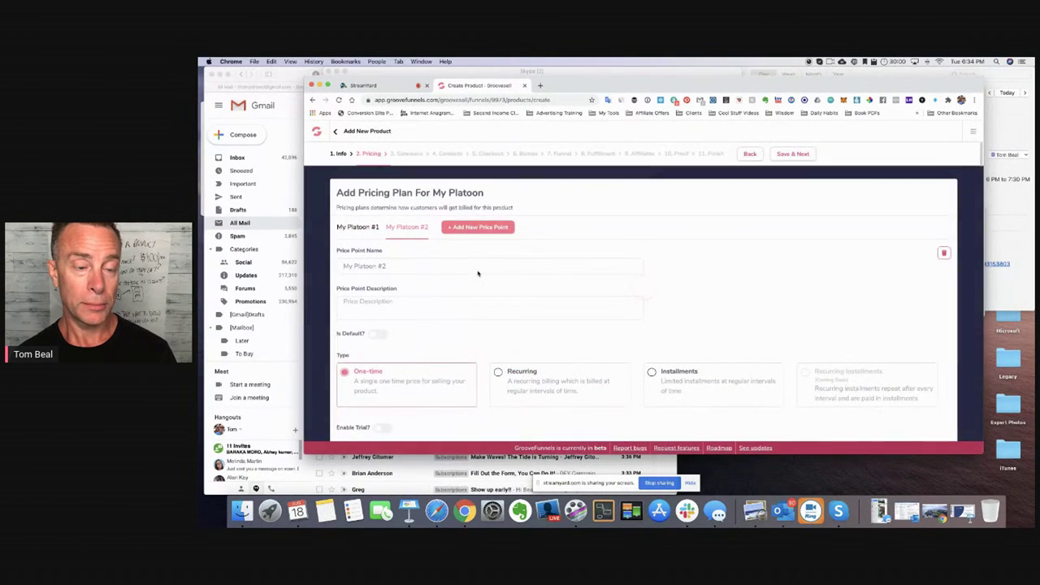
left_click(385, 305)
type("Annua")
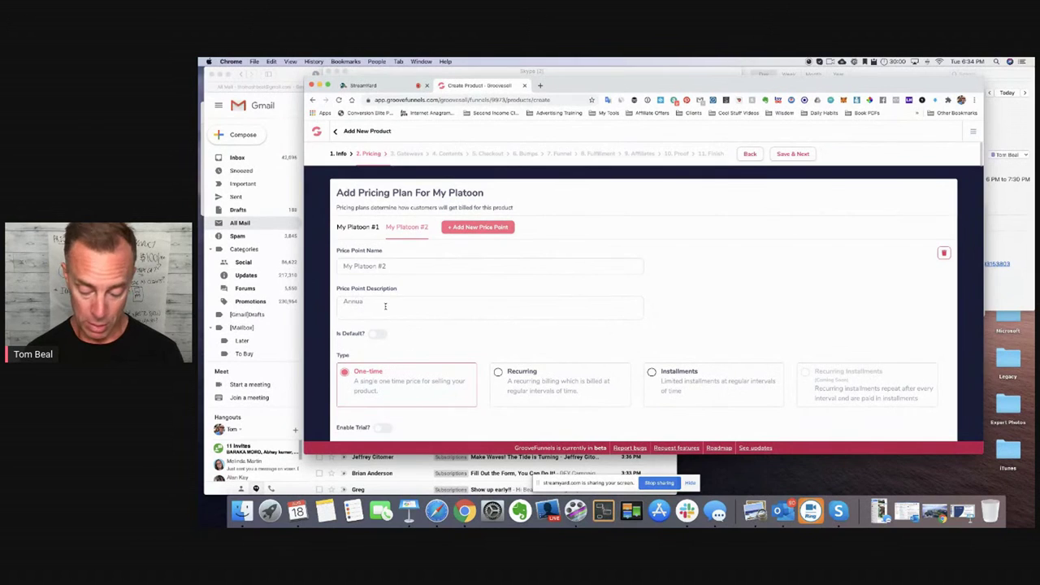
type("l")
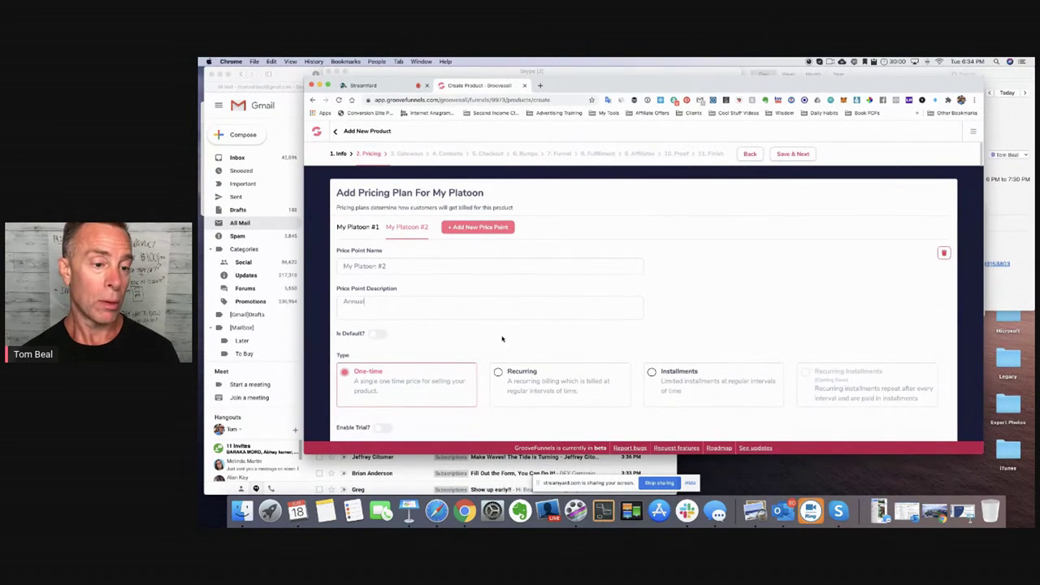
left_click(498, 372)
scroll(457, 371, "down", 2)
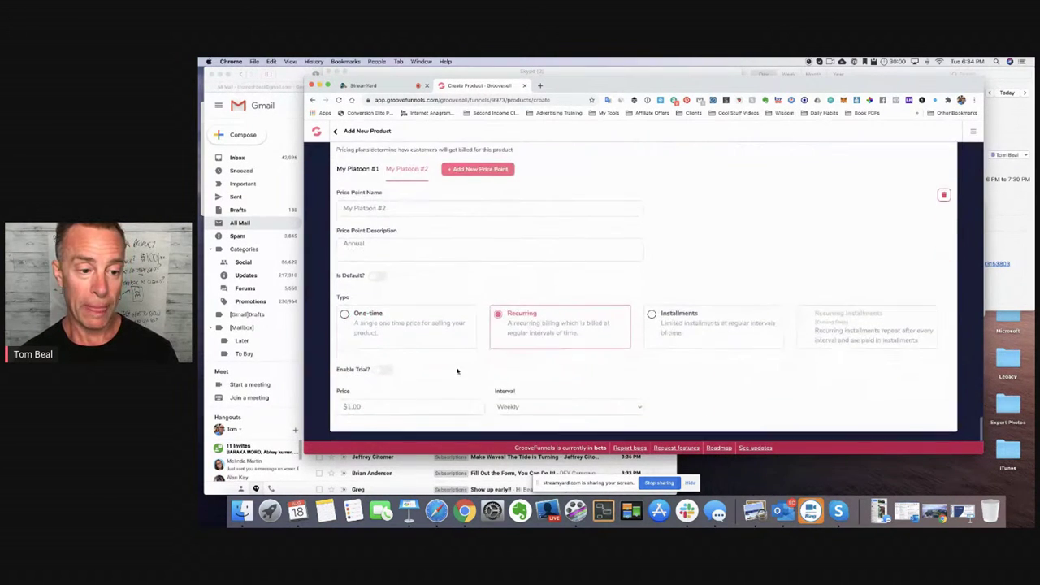
left_click(532, 408)
left_click(526, 460)
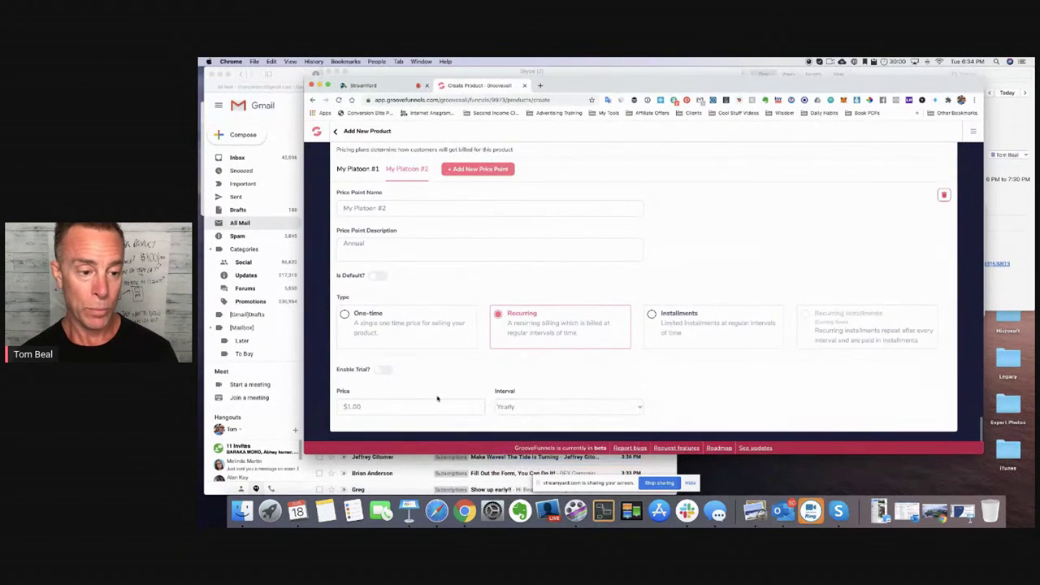
left_click(421, 403)
type("1000")
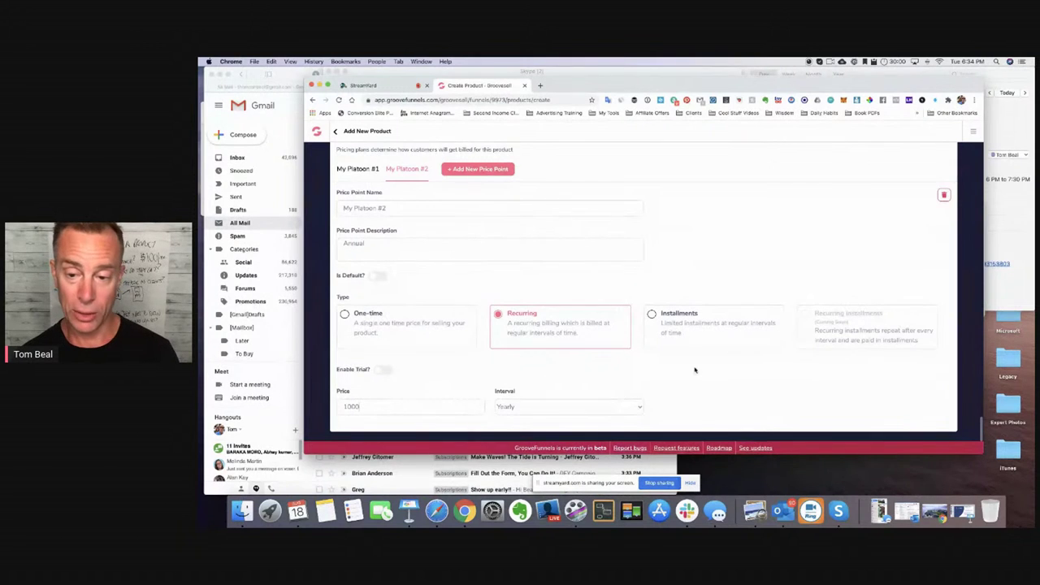
scroll(696, 216, "up", 2)
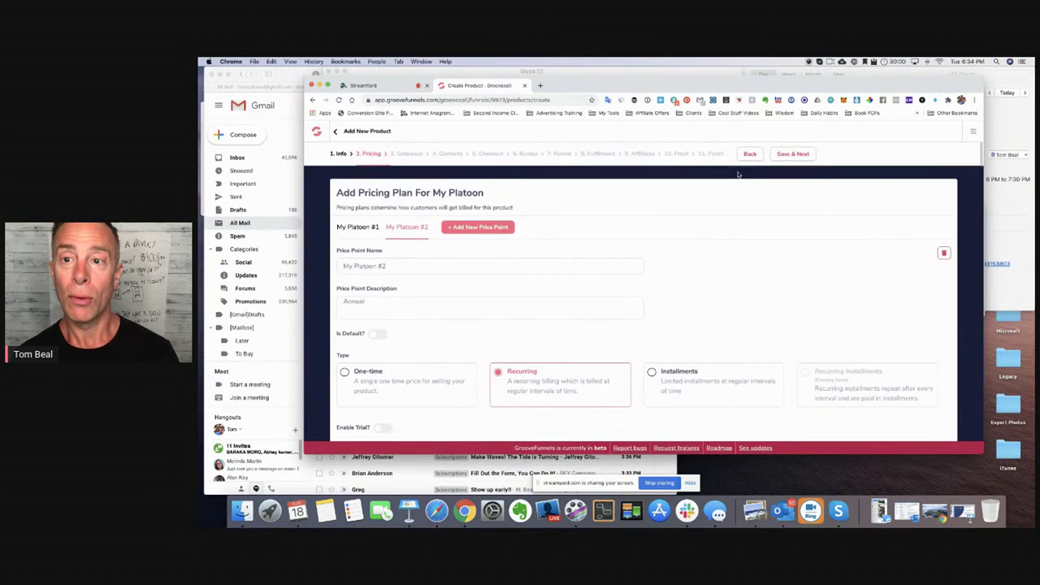
Step: Attach the Remarkable Marketing, Inc. PayPal account with a value of 100
left_click(789, 155)
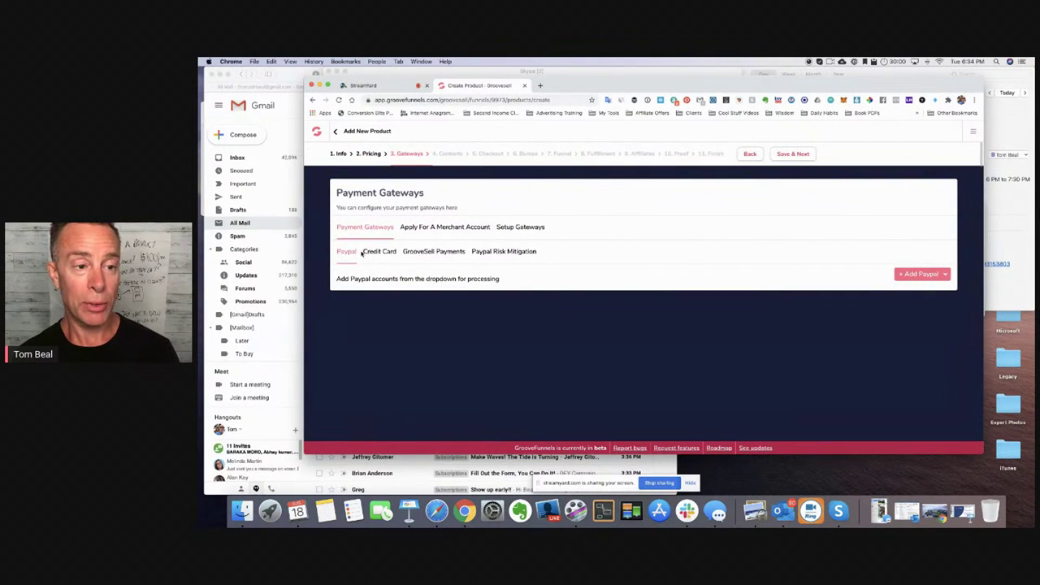
left_click(933, 275)
left_click(916, 293)
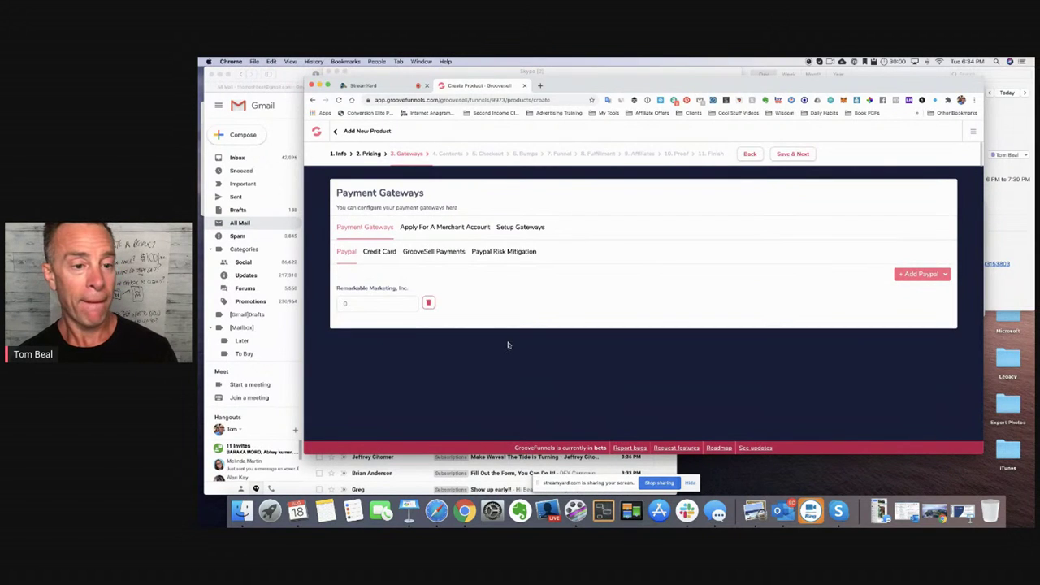
double_click(393, 305)
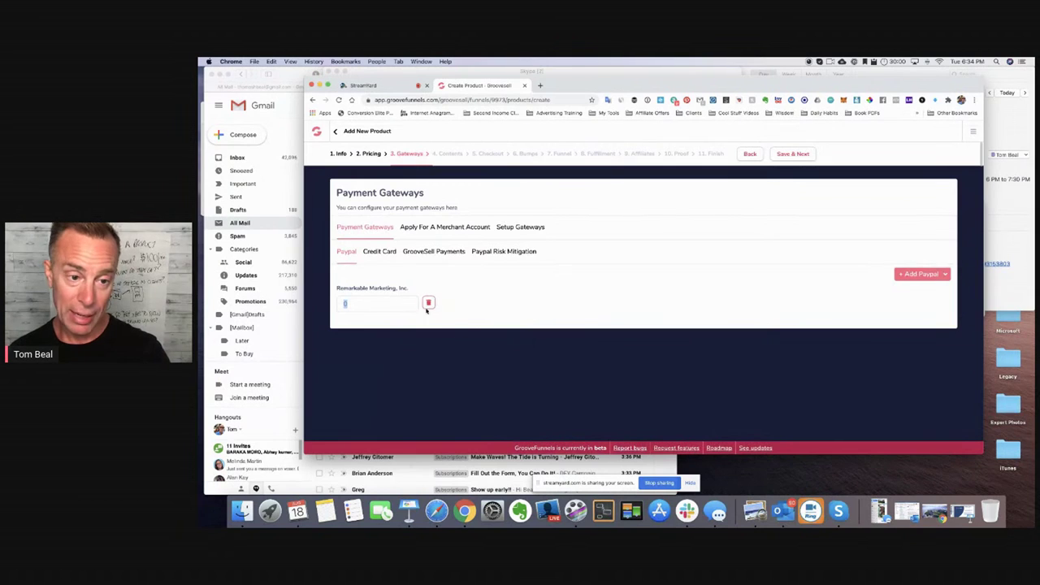
left_click(370, 304)
key("BackSpace")
type("100")
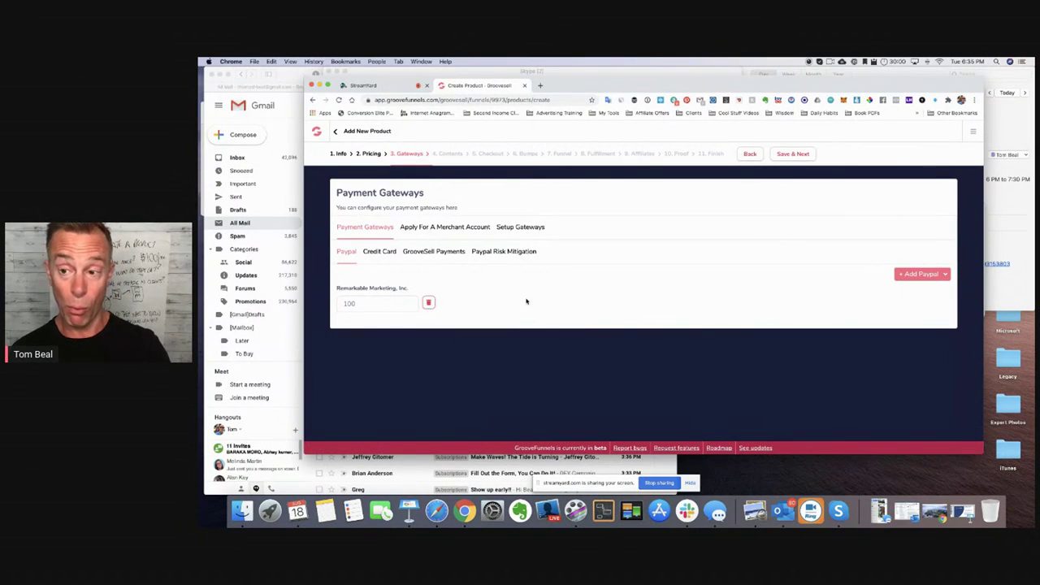
Step: Attach the Stripe card gateway and set its value
left_click(381, 253)
left_click(906, 275)
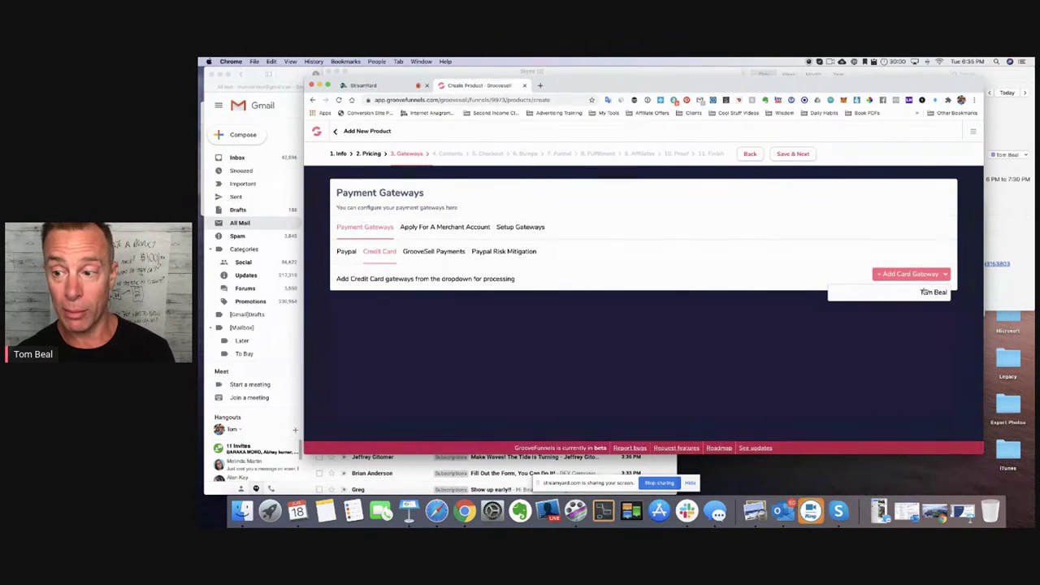
left_click(931, 294)
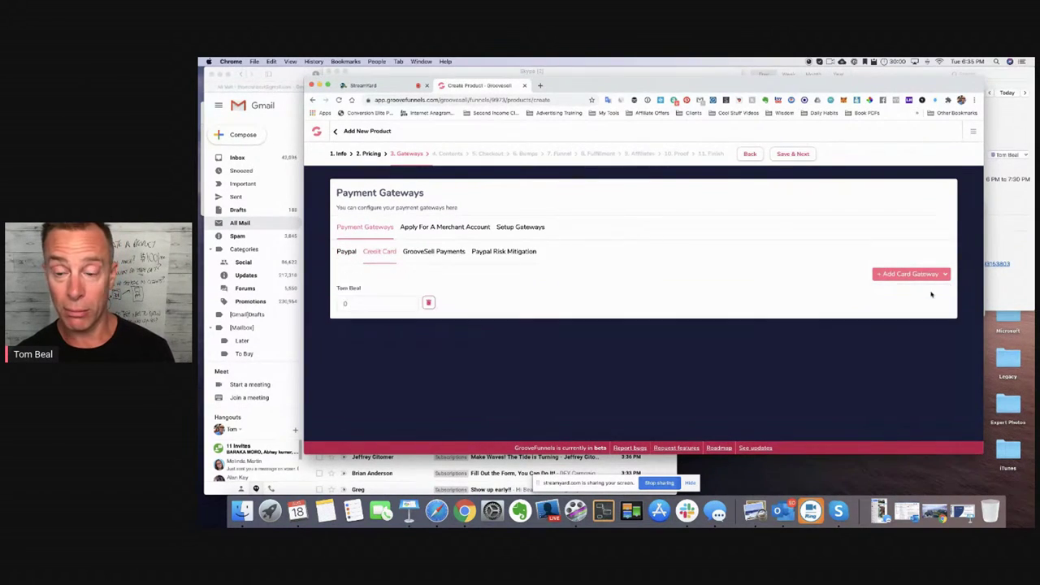
left_click(385, 306)
type("100")
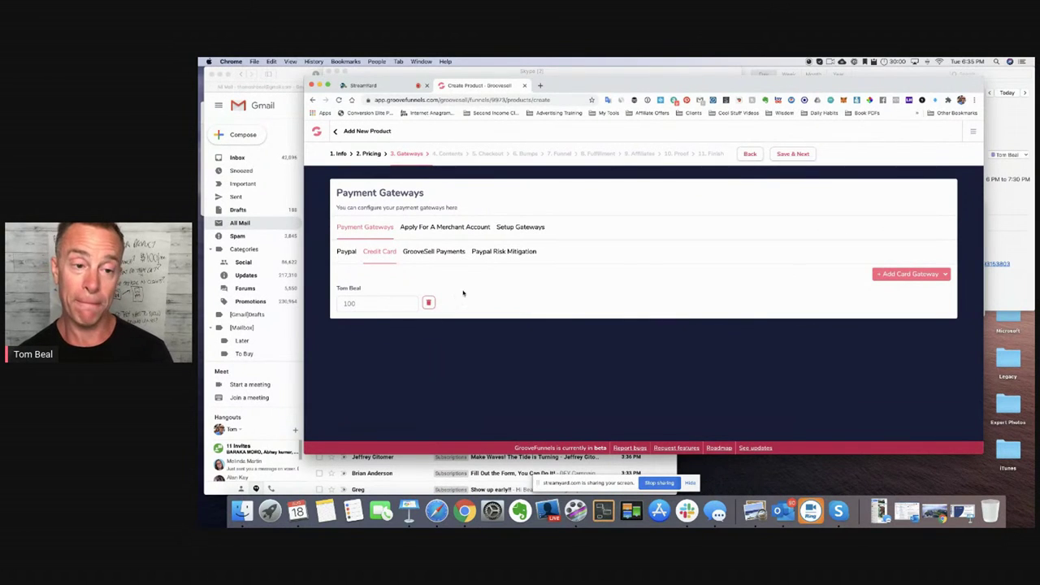
Step: Check the GrooveSell Payments and PayPal risk mitigation options, then save the gateways
left_click(439, 251)
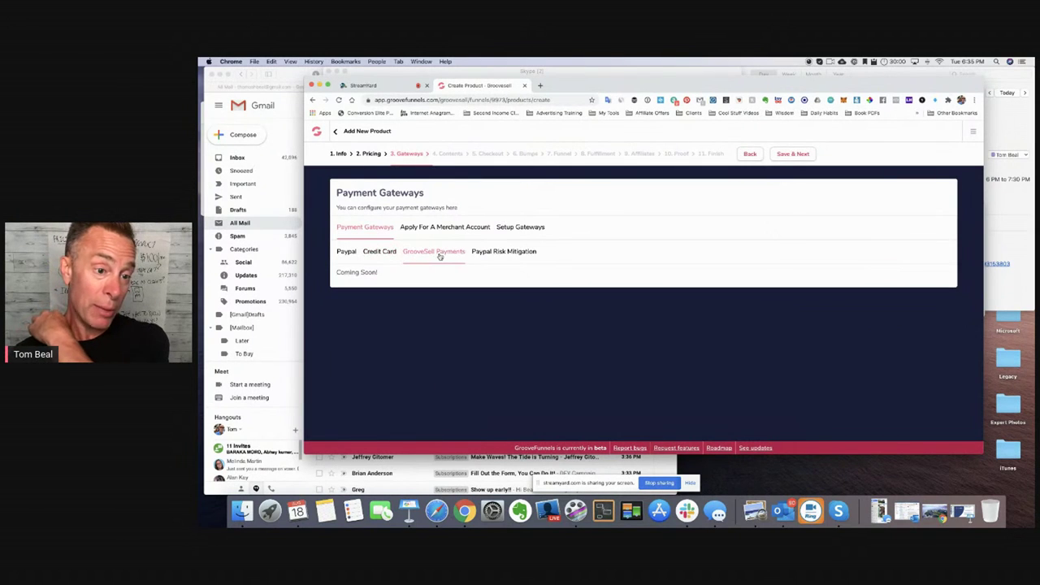
left_click(504, 254)
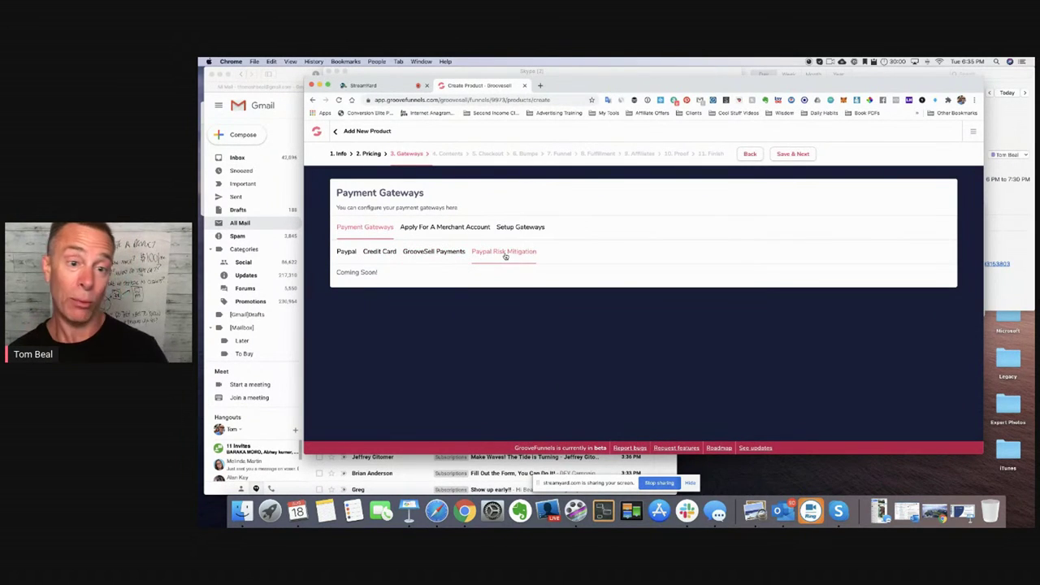
left_click(436, 229)
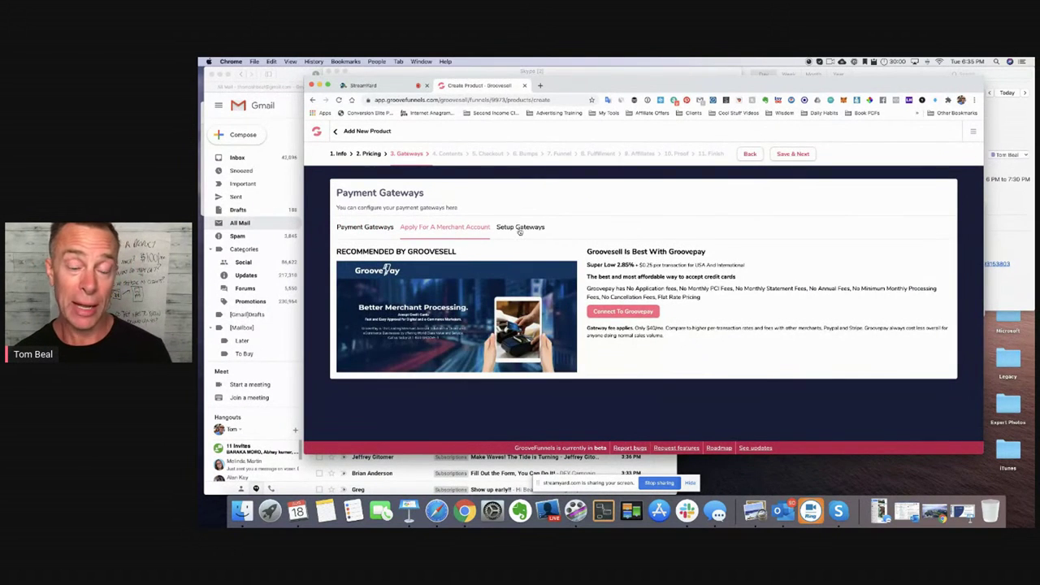
left_click(520, 229)
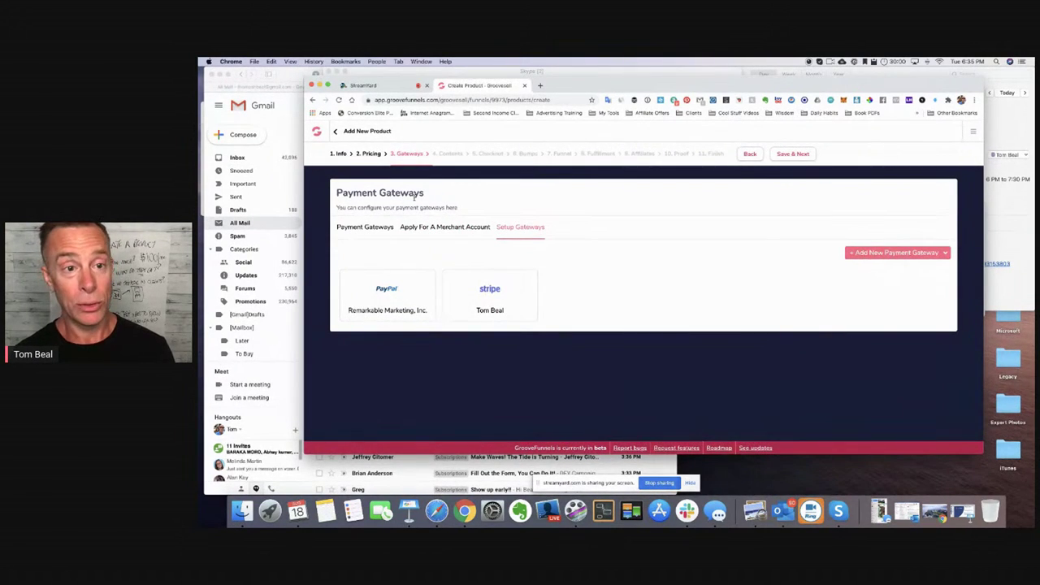
left_click(792, 154)
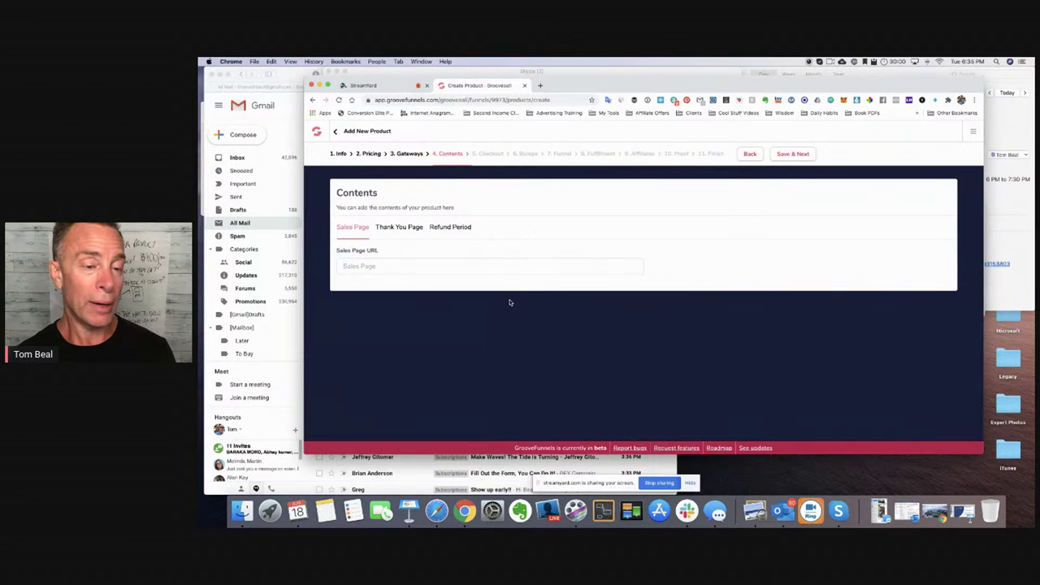
type("htt")
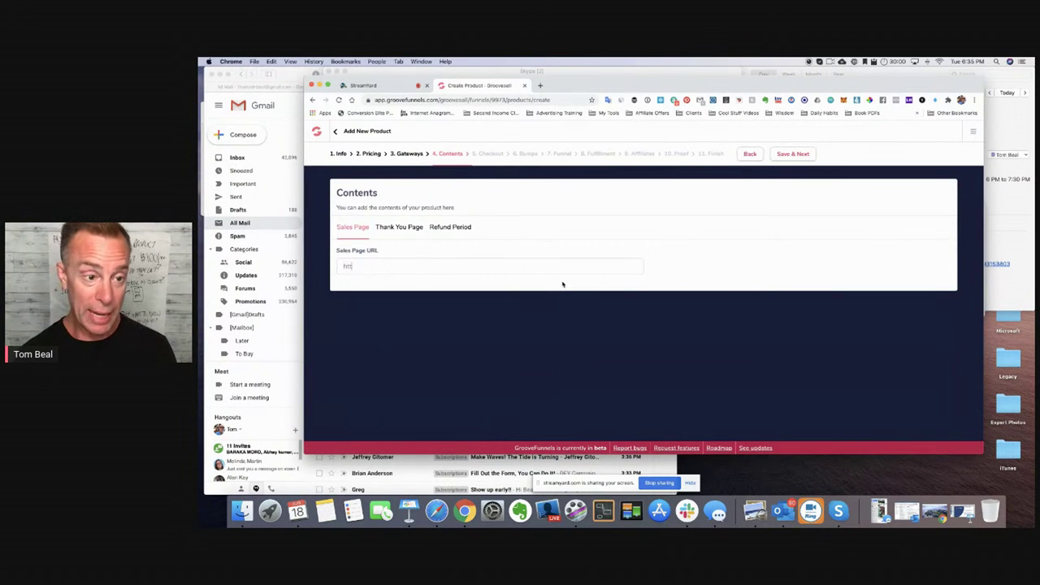
type("p://my")
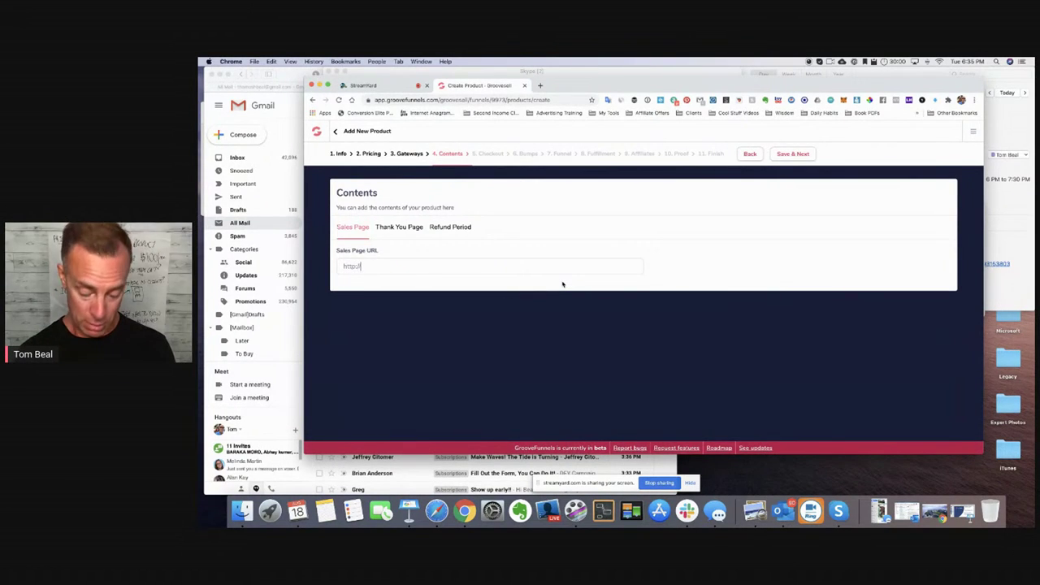
type("platoon.com")
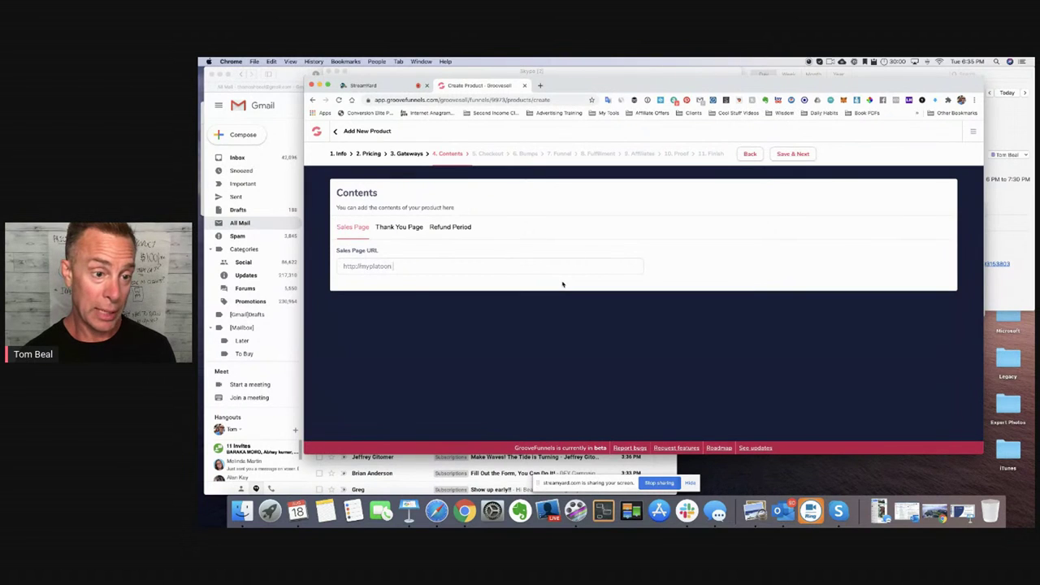
left_click(408, 229)
left_click(413, 310)
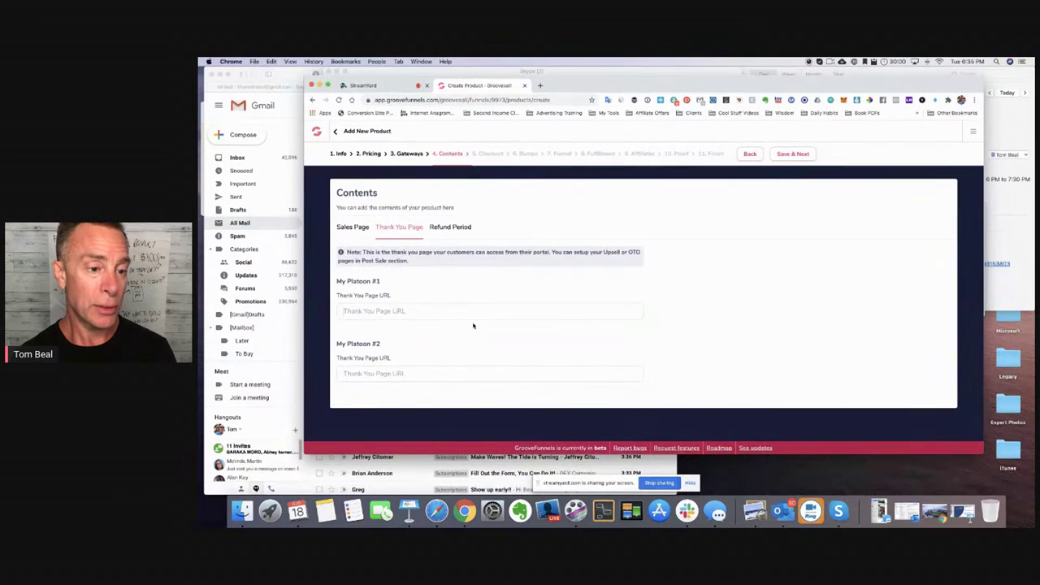
type("ht")
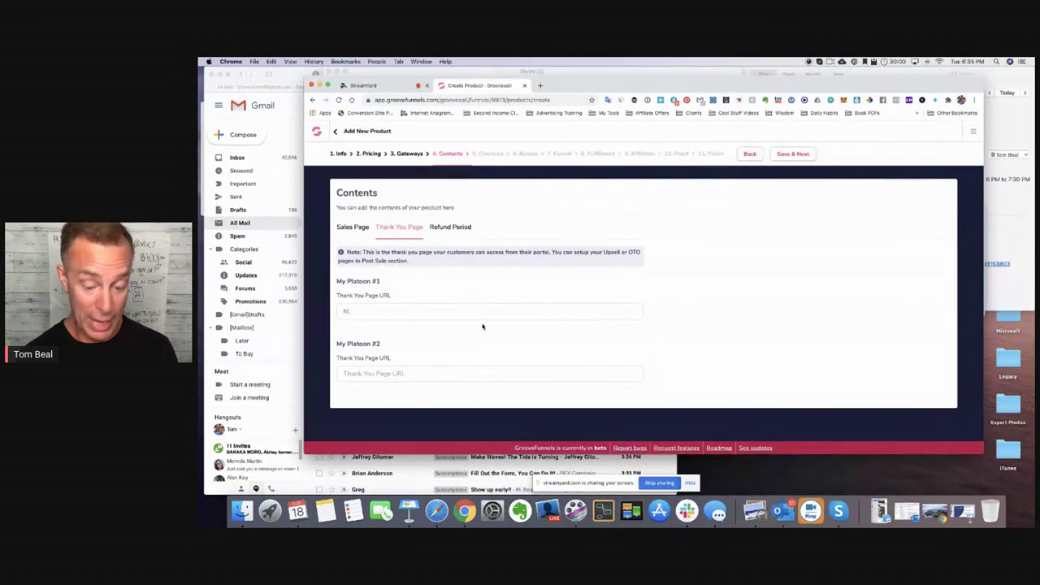
type("tp")
key("BackSpace")
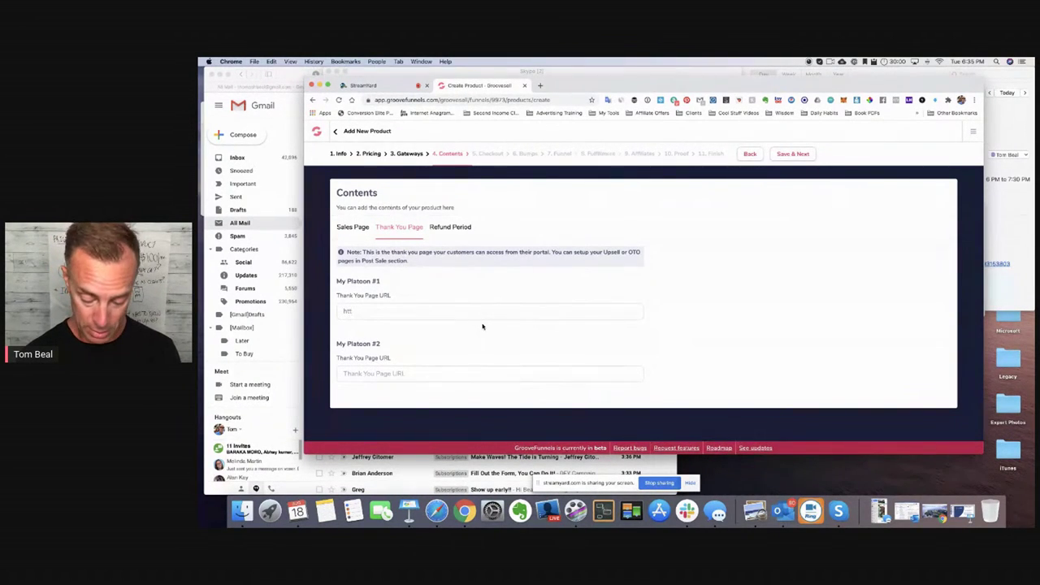
type("p://n")
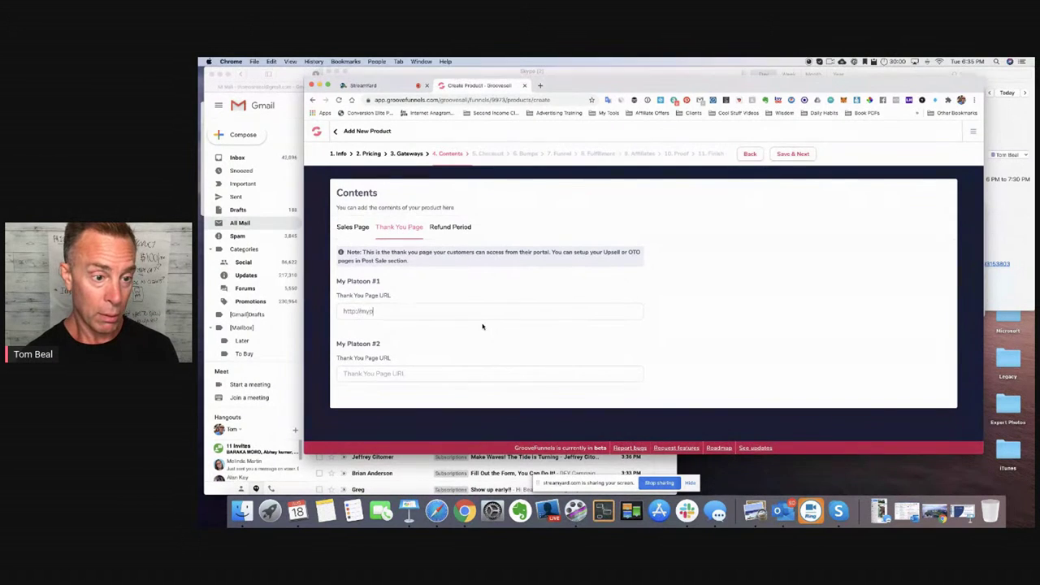
type("yplatoon.com/ty")
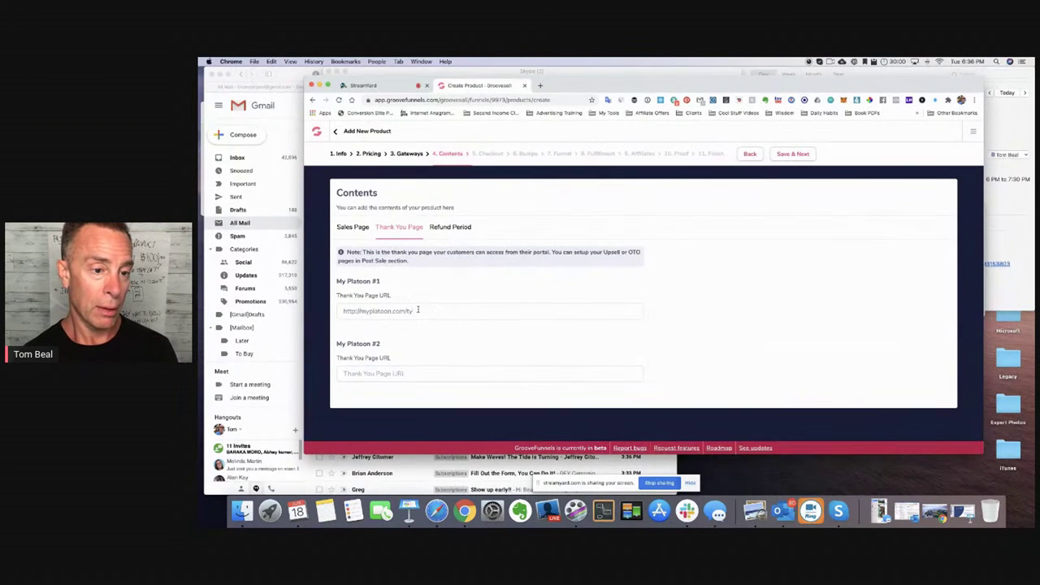
Step: Copy the same thank-you URL into My Platoon #2's thank-you page field
left_click_drag(418, 310, 326, 309)
key("super+c")
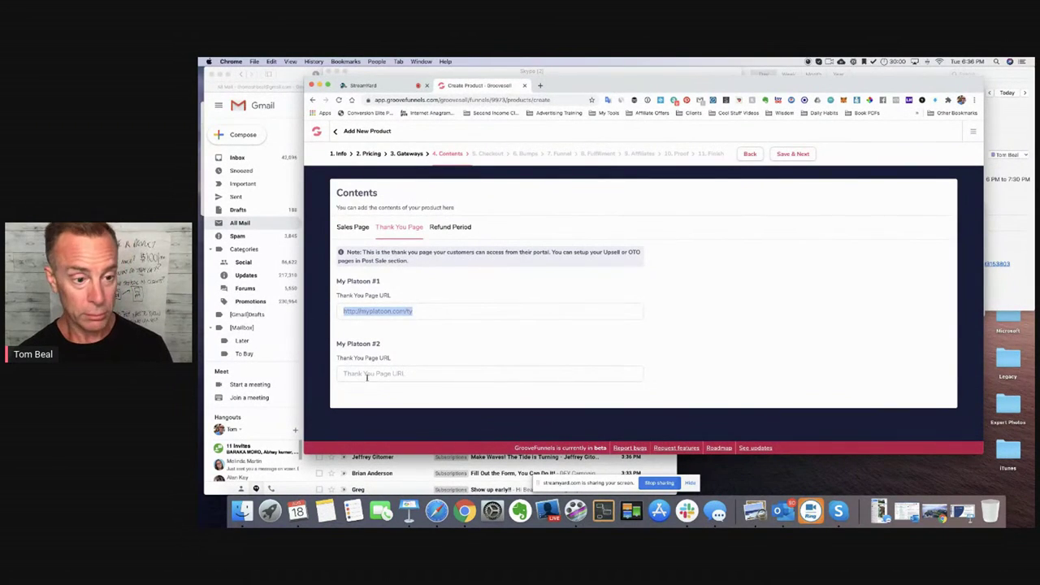
left_click(376, 373)
key("super+v")
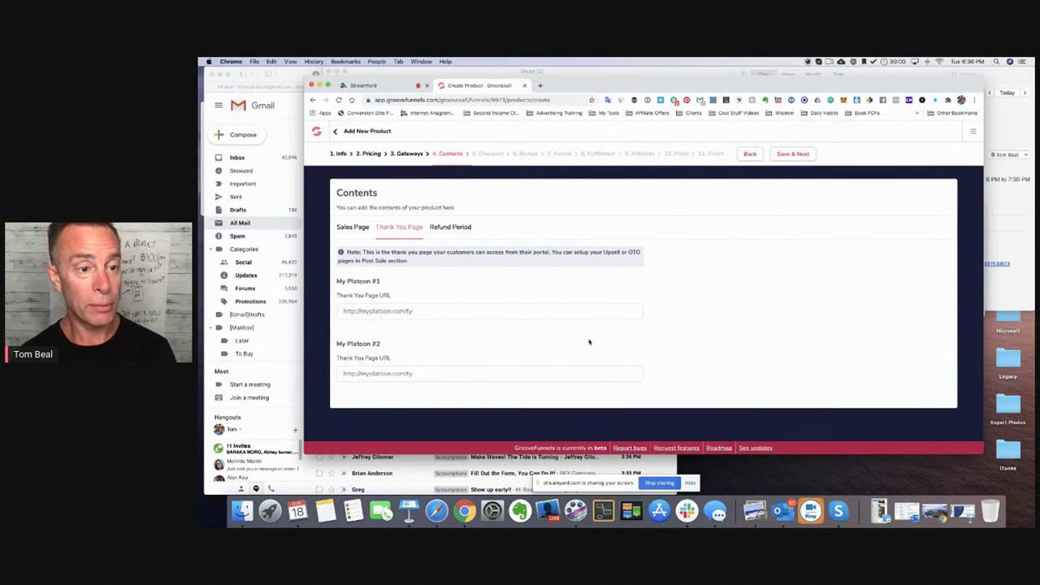
left_click(451, 228)
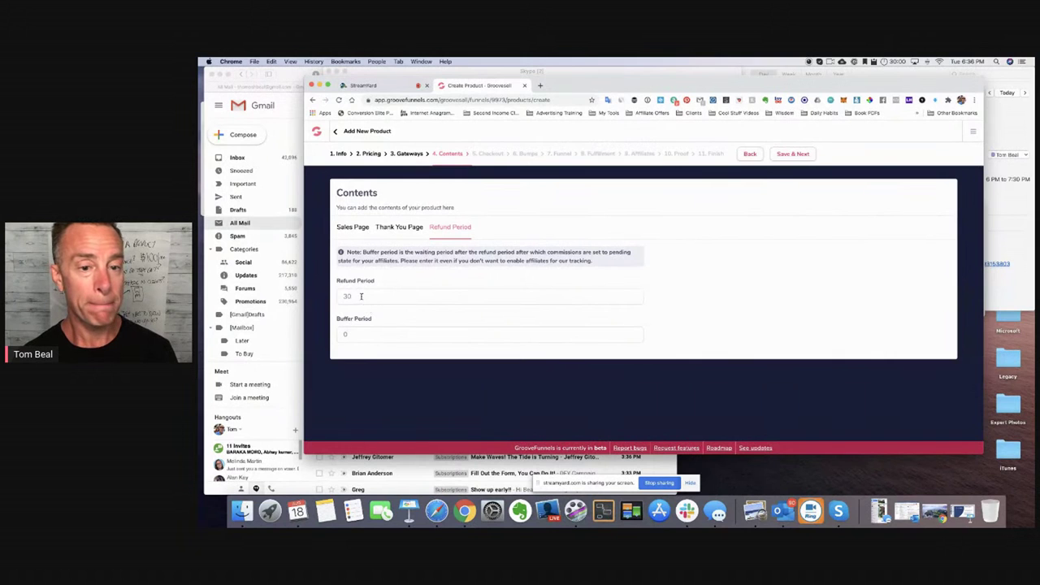
Step: Change the refund period from 30 to 0 and save to reach Checkout
double_click(356, 296)
type("0")
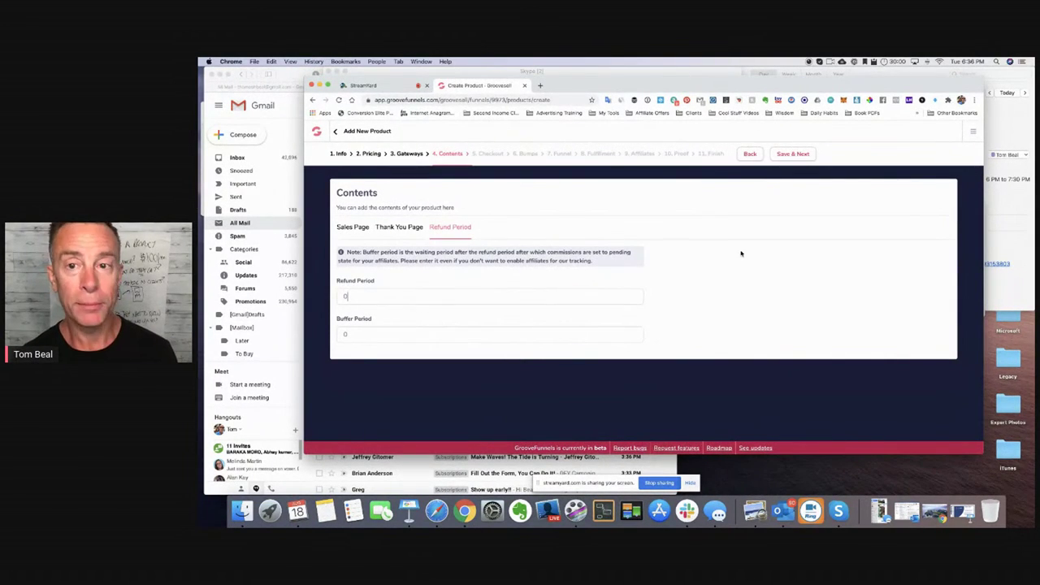
left_click(795, 154)
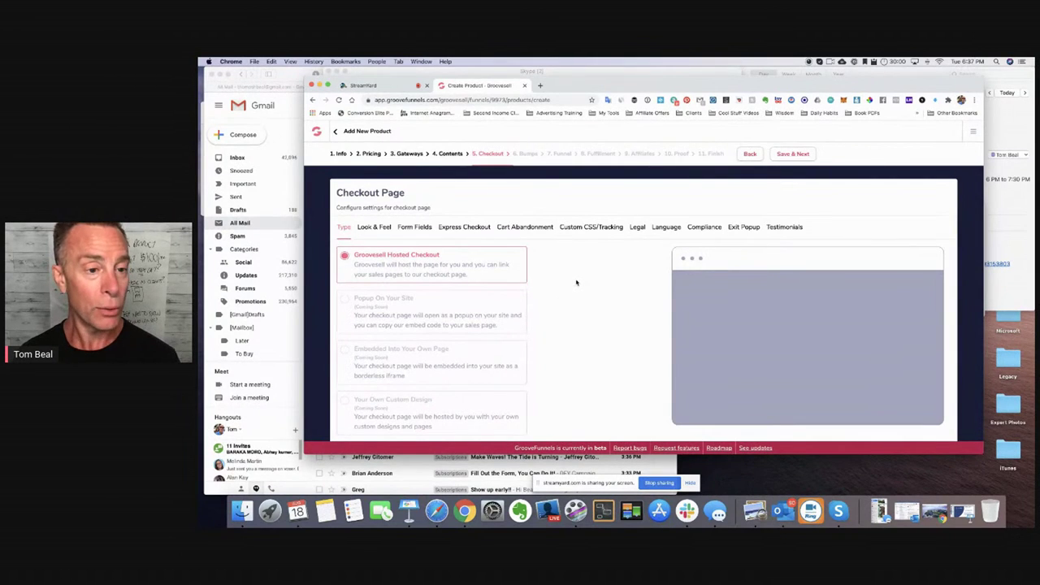
Step: Choose the Blue Sidebar template in the checkout Look & Feel options
scroll(580, 300, "down", 1)
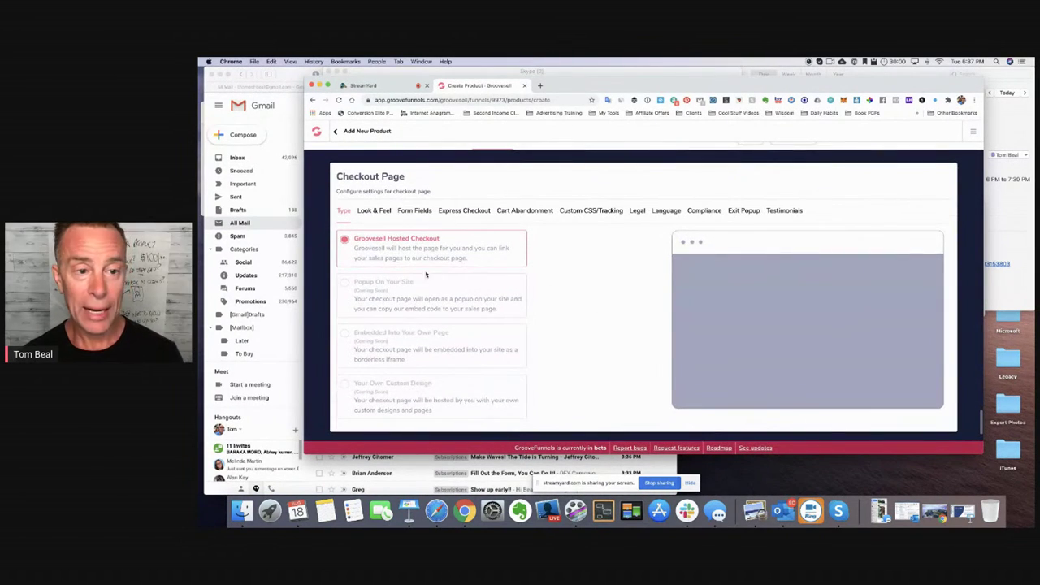
left_click(375, 211)
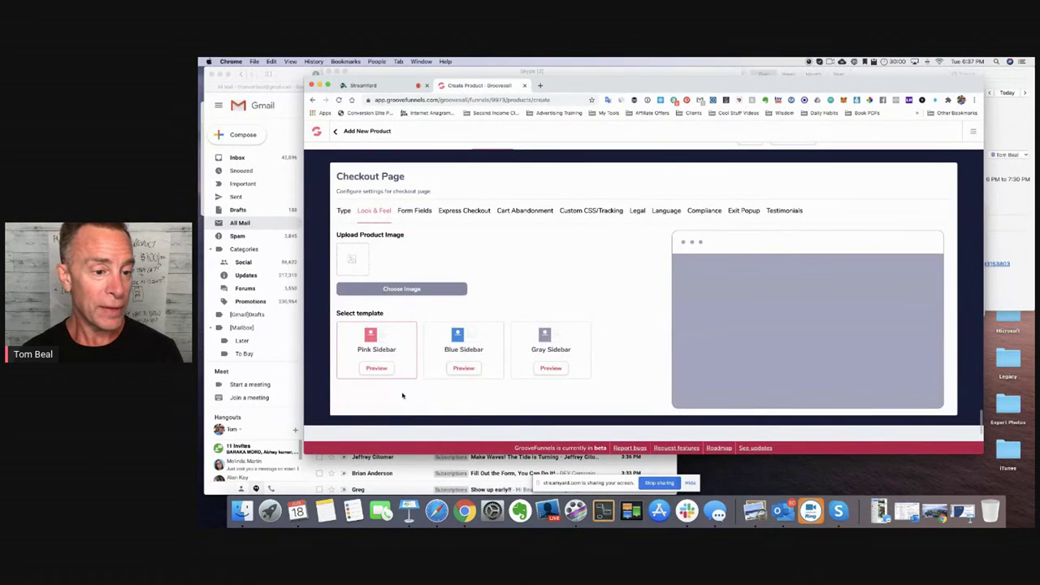
left_click(463, 364)
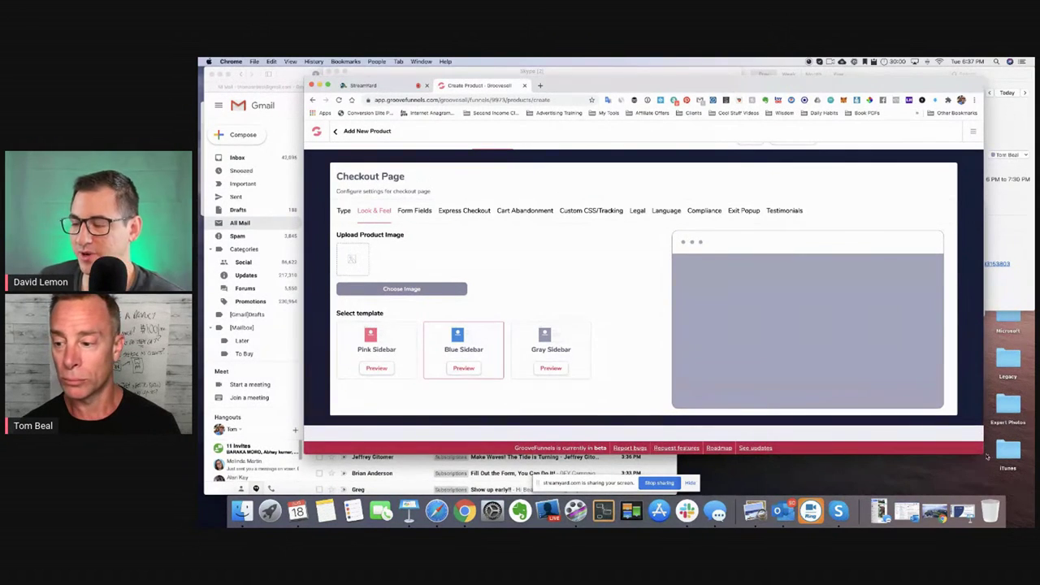
Step: Enlarge and reposition the Chrome window, then switch to the StreamYard studio tab
left_click_drag(985, 455, 1033, 498)
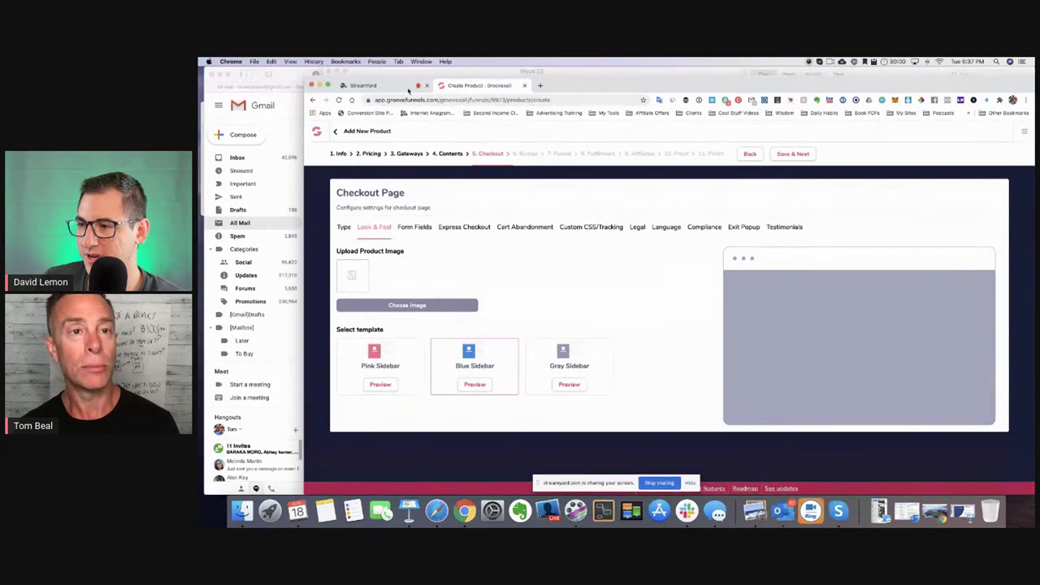
left_click_drag(305, 78, 222, 61)
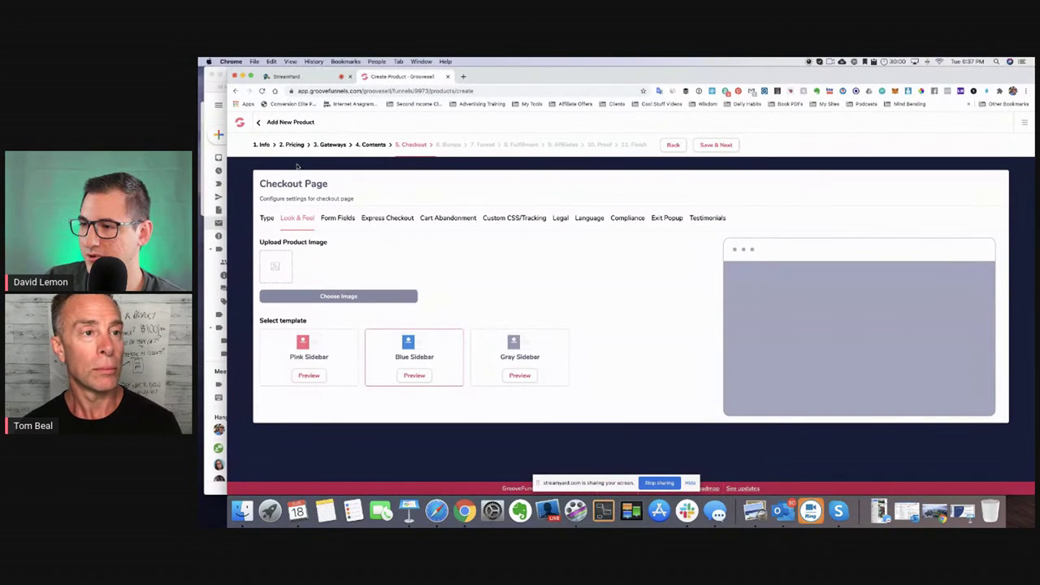
left_click(301, 77)
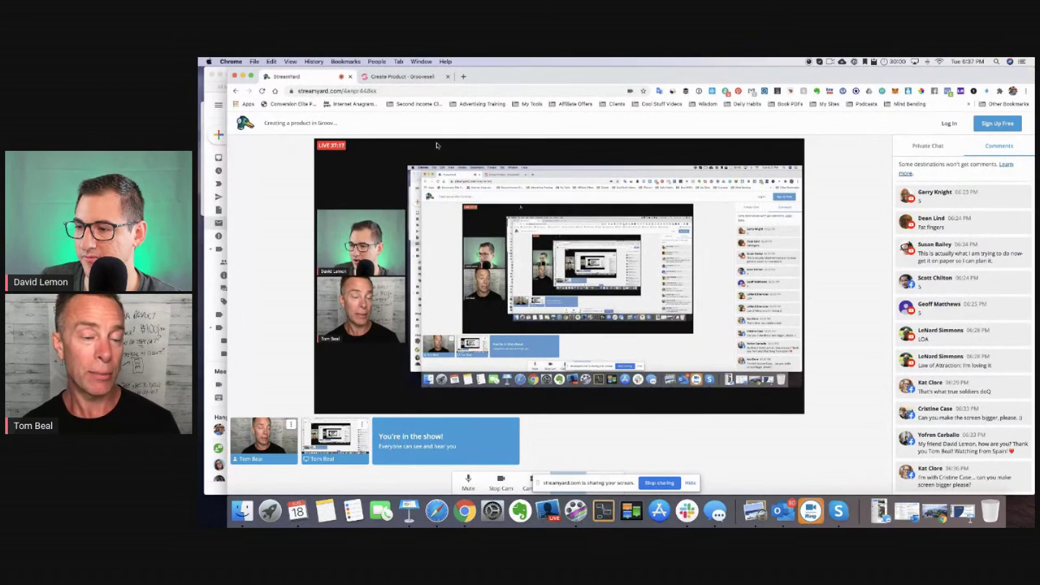
Step: Go back to the 'Create Product - Groovesell' browser tab
left_click(363, 77)
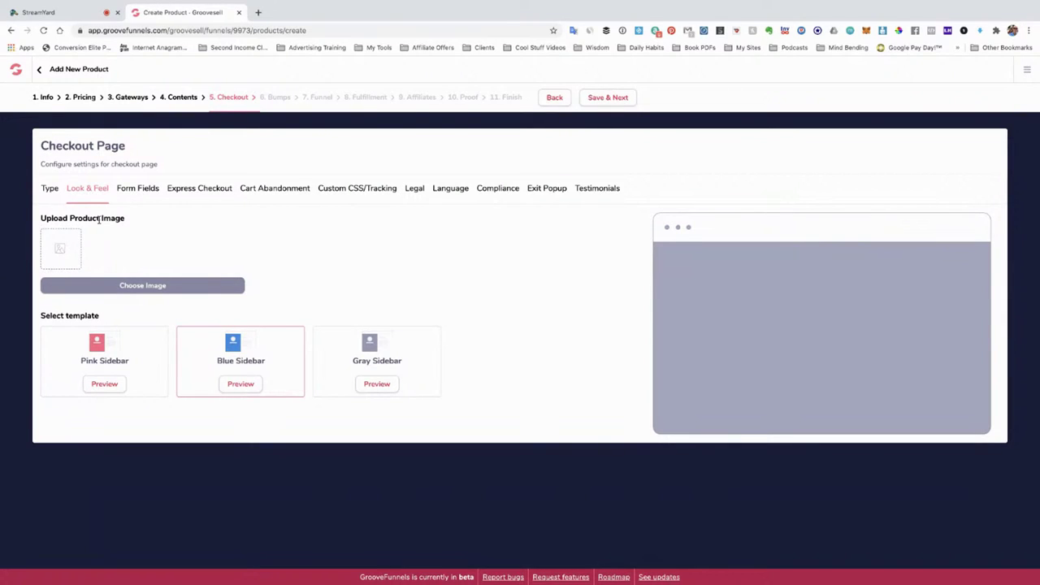
Step: Remove the Company field from the checkout form and view Express Checkout
left_click(131, 192)
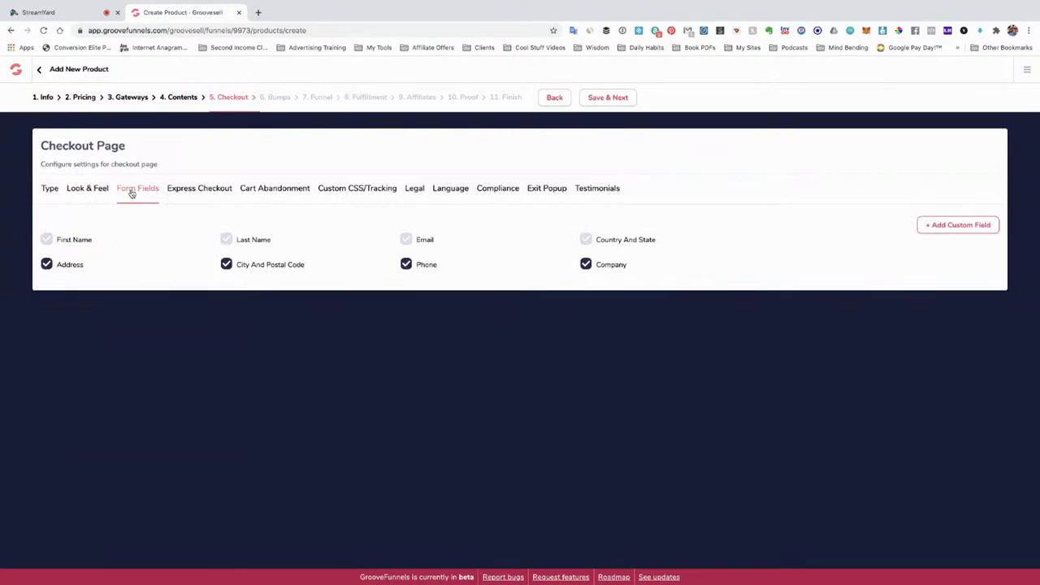
left_click(586, 265)
left_click(199, 191)
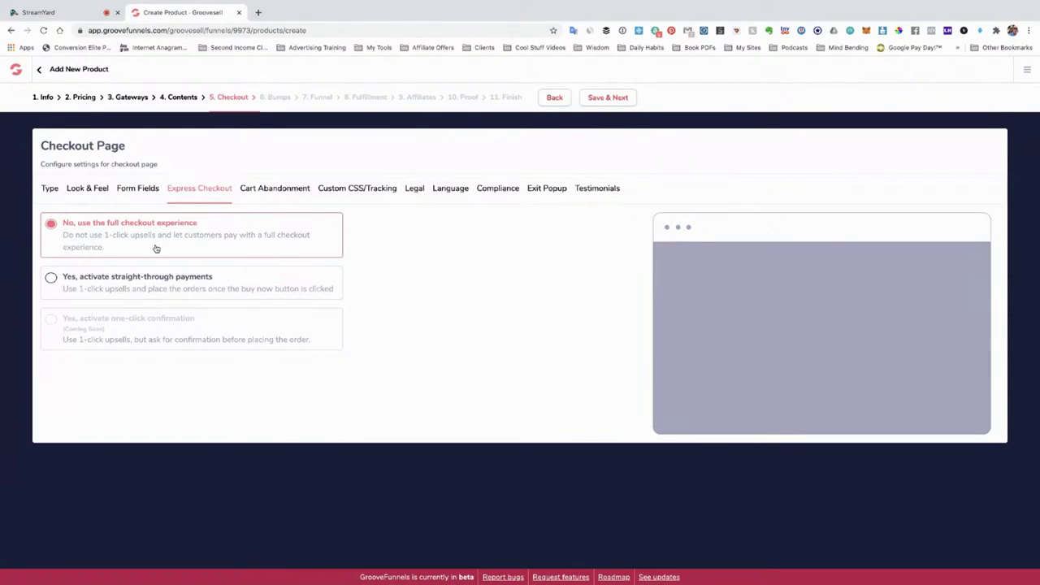
Step: Start a new cart-abandonment integration for My Platoon #1 and list its types
left_click(284, 191)
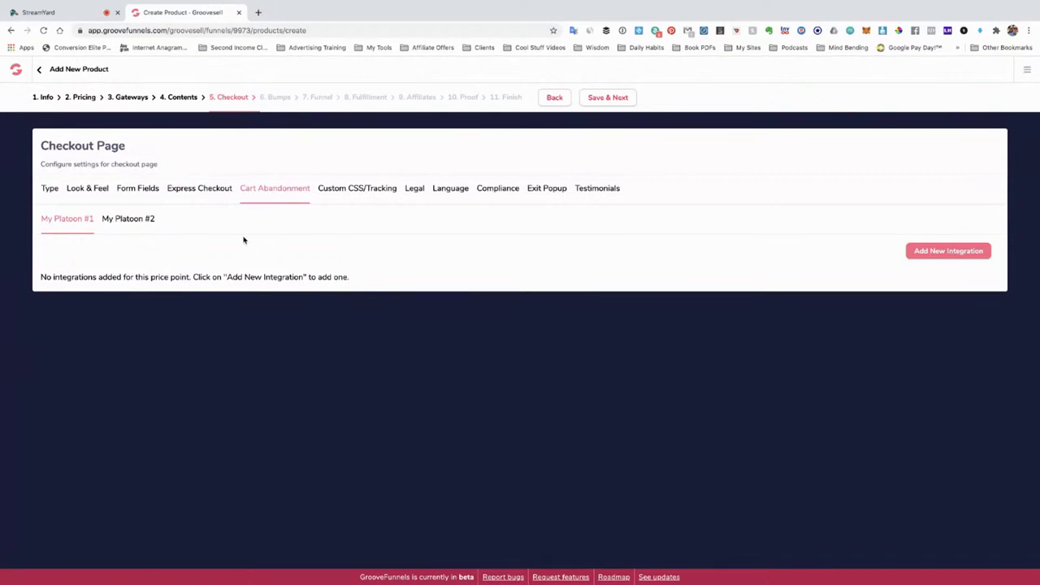
left_click(136, 224)
left_click(79, 221)
left_click(928, 253)
left_click(645, 342)
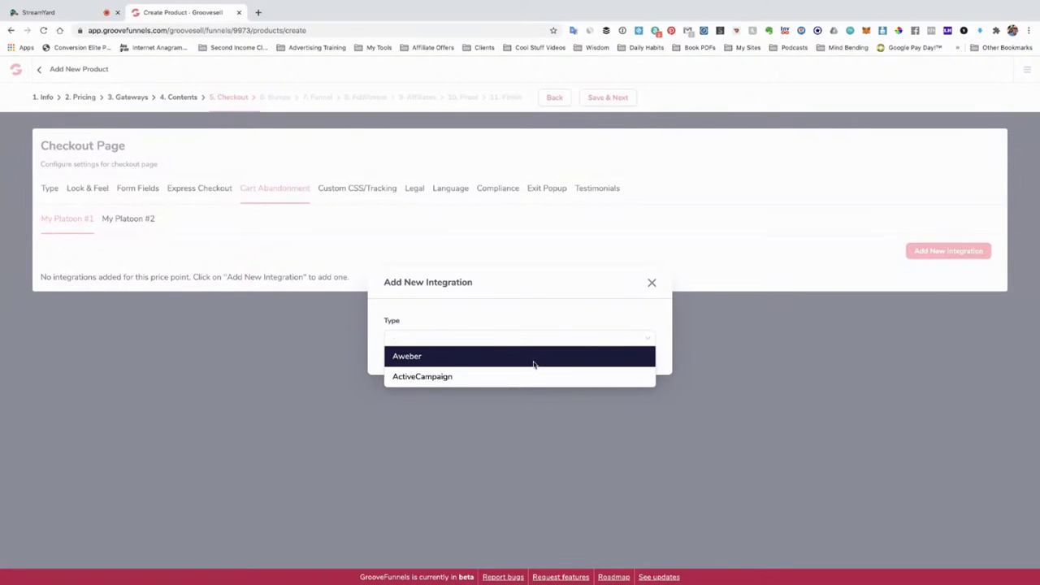
Step: Add an ActiveCampaign cart-abandonment integration to The Simplifier app list for My Platoon #1
left_click(425, 383)
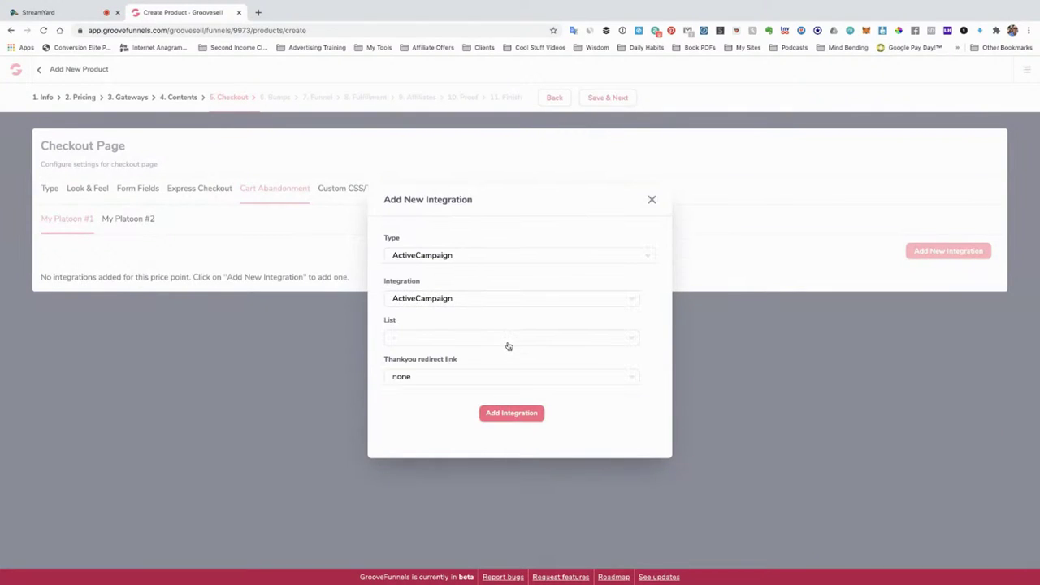
left_click(465, 340)
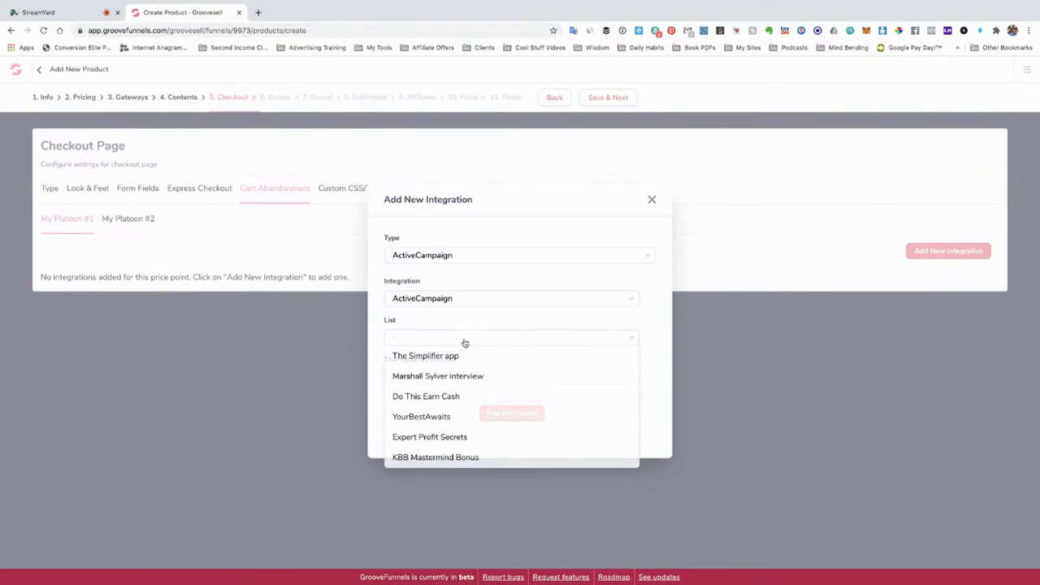
left_click(449, 358)
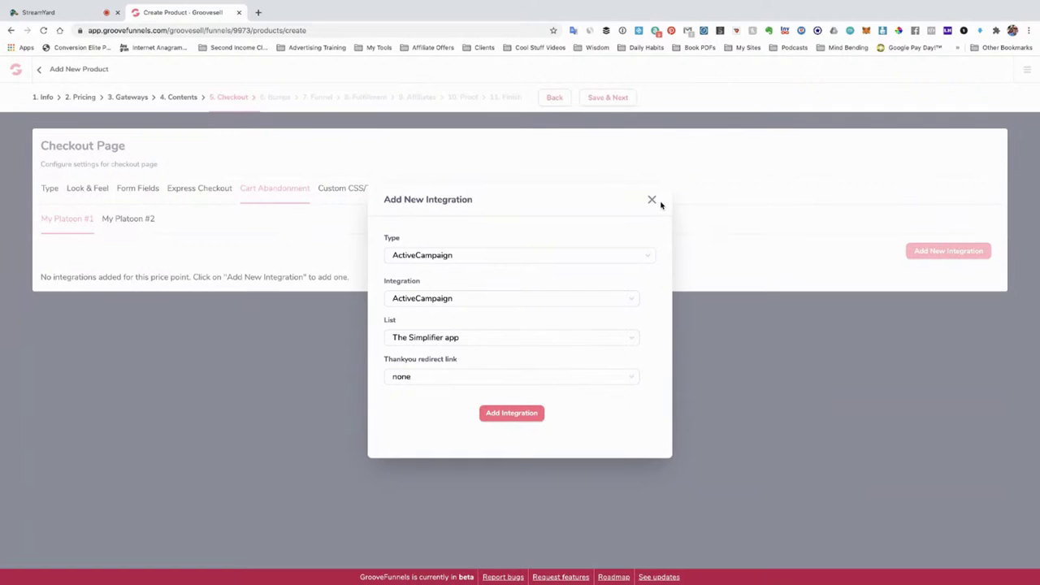
left_click(512, 413)
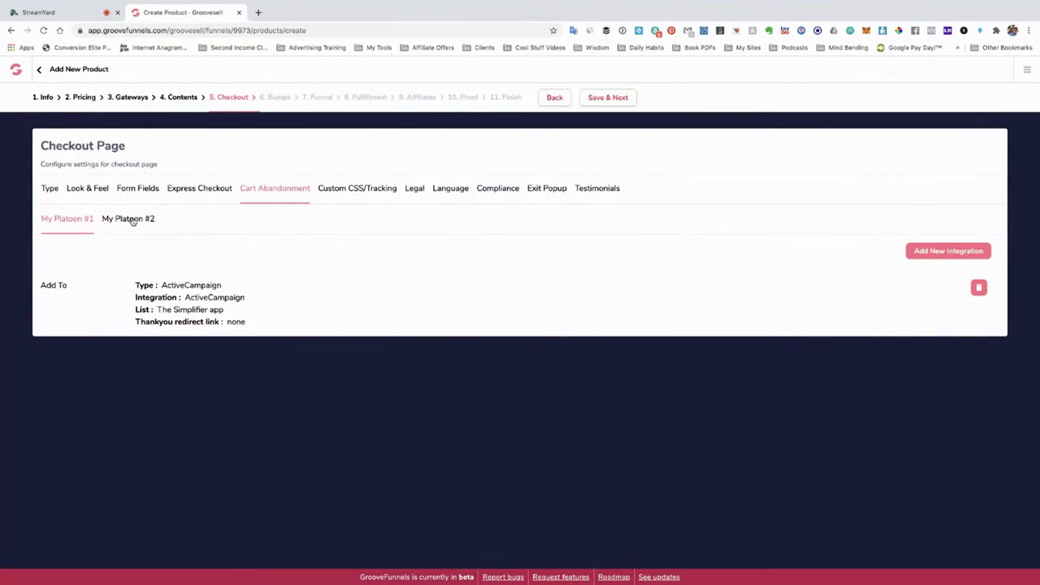
Step: Add the same ActiveCampaign integration to The Simplifier app list for My Platoon #2
left_click(130, 219)
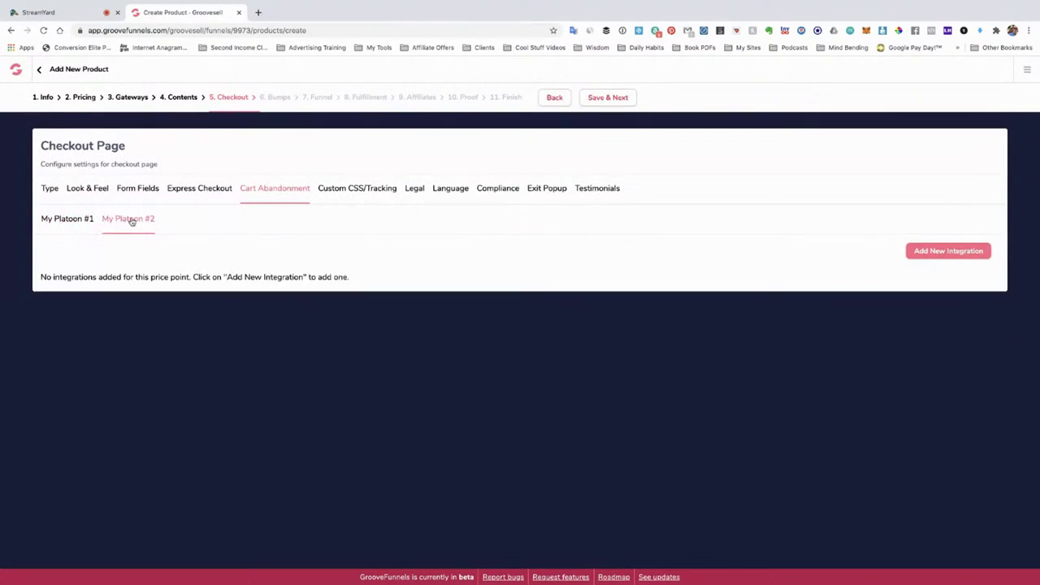
left_click(934, 252)
left_click(601, 339)
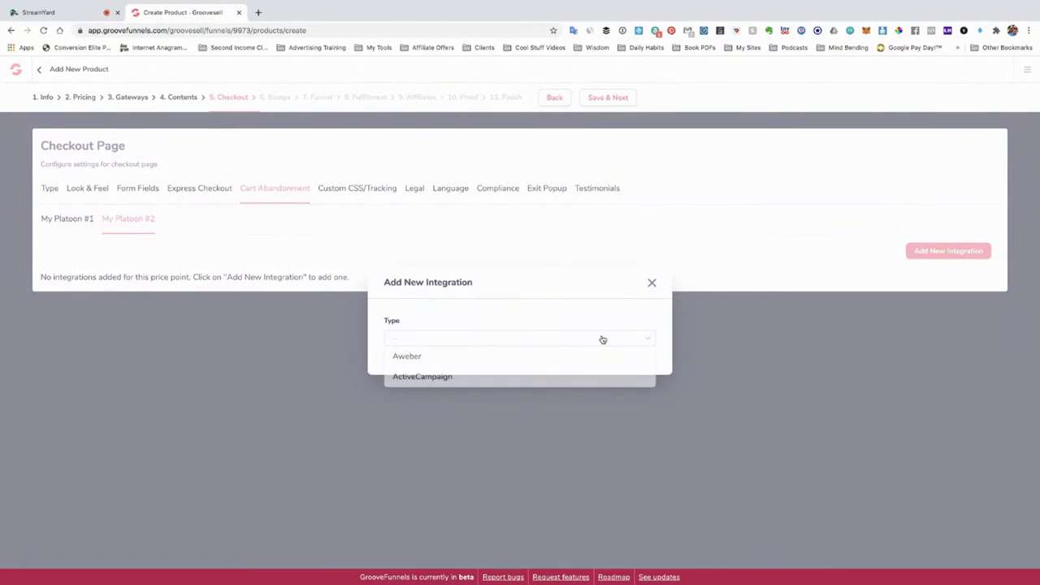
left_click(477, 376)
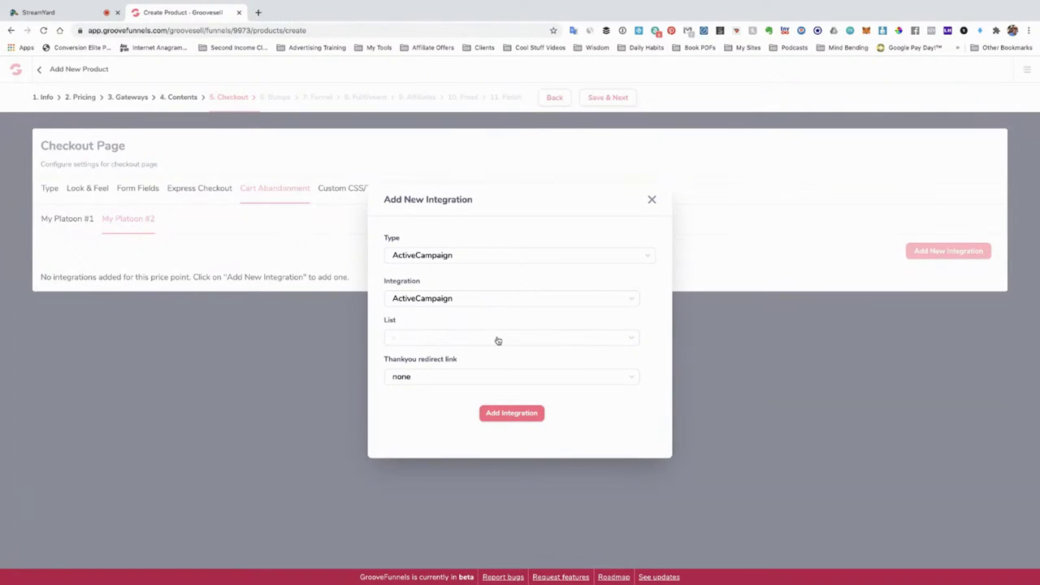
left_click(495, 339)
left_click(444, 355)
left_click(512, 414)
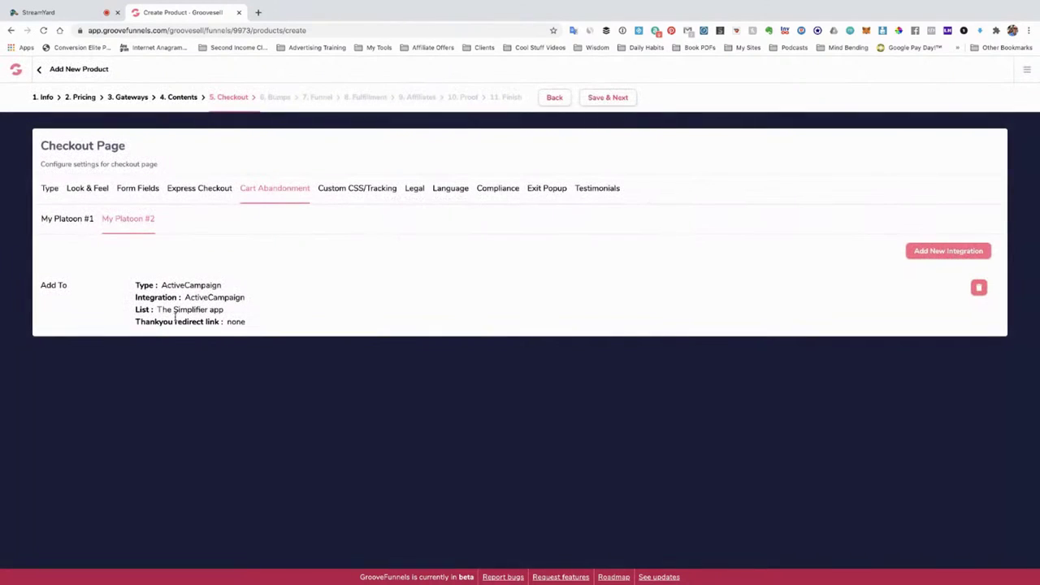
left_click(359, 189)
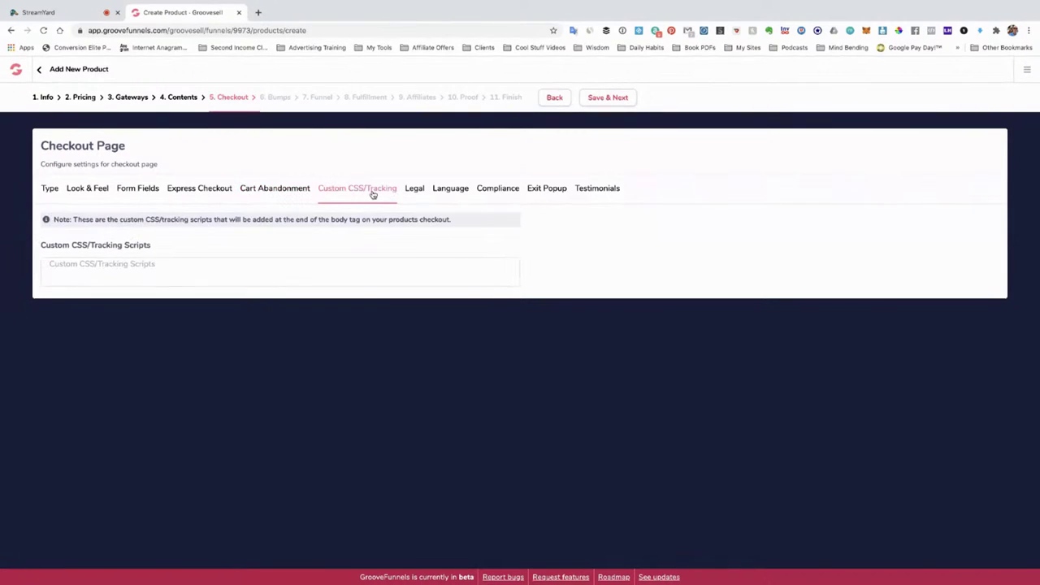
Step: Require agreement to vendor terms stating buyers can cancel anytime with no refunds
left_click(412, 192)
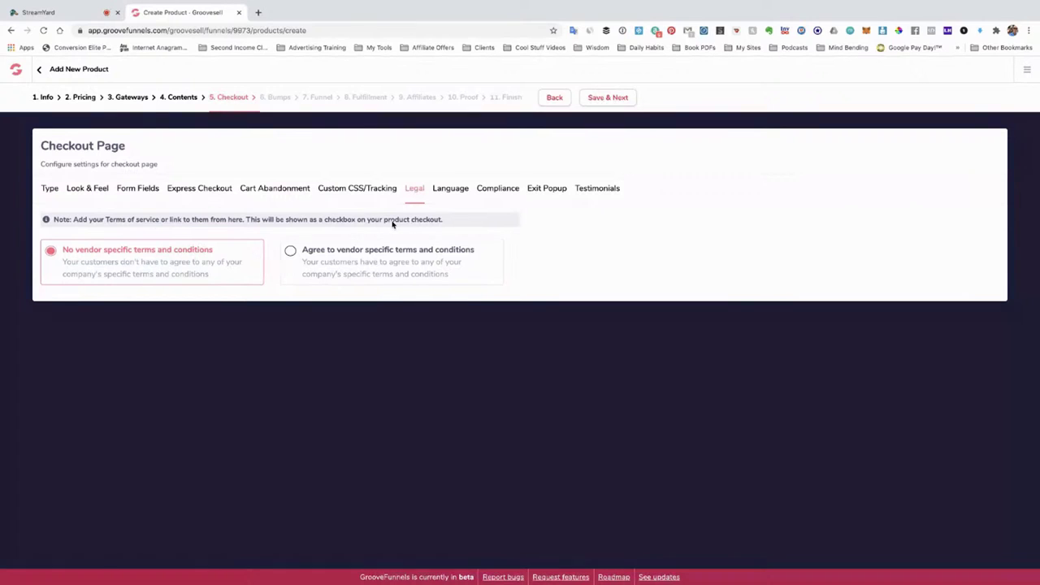
left_click(291, 251)
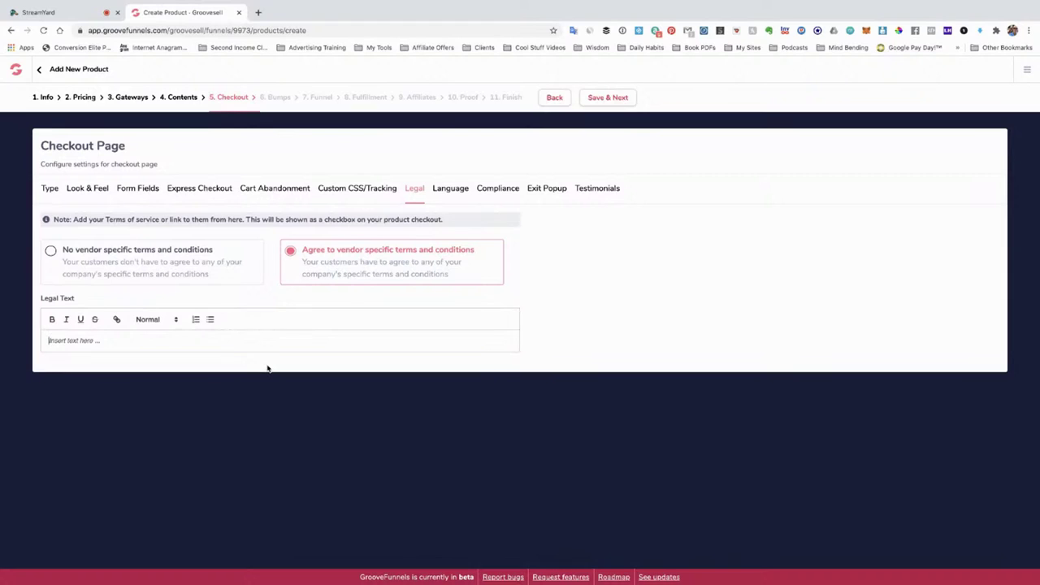
type("You")
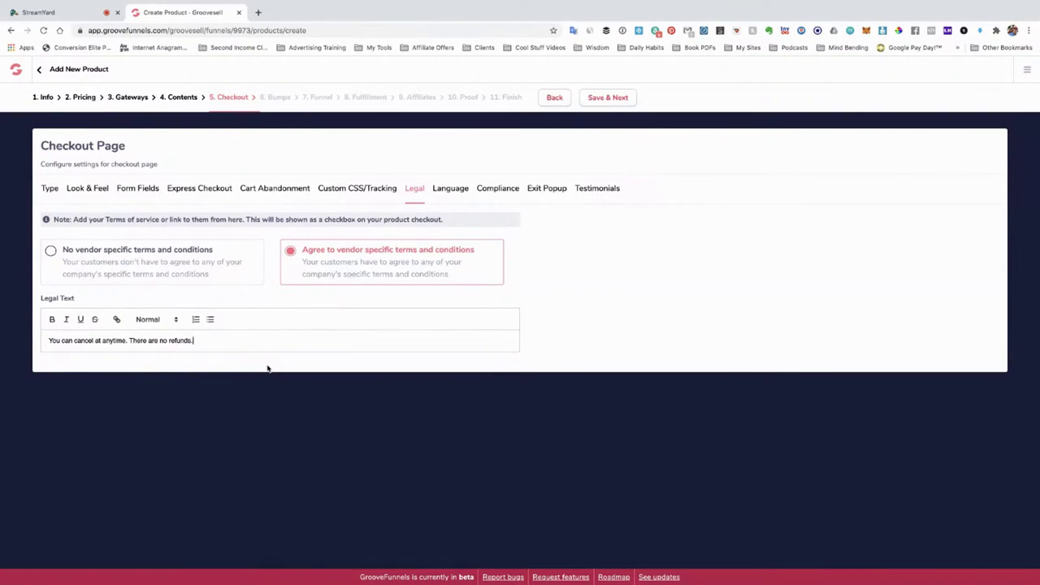
Step: Review the Language, Compliance, Exit Popup and Testimonials tabs, then save the checkout settings
left_click(448, 190)
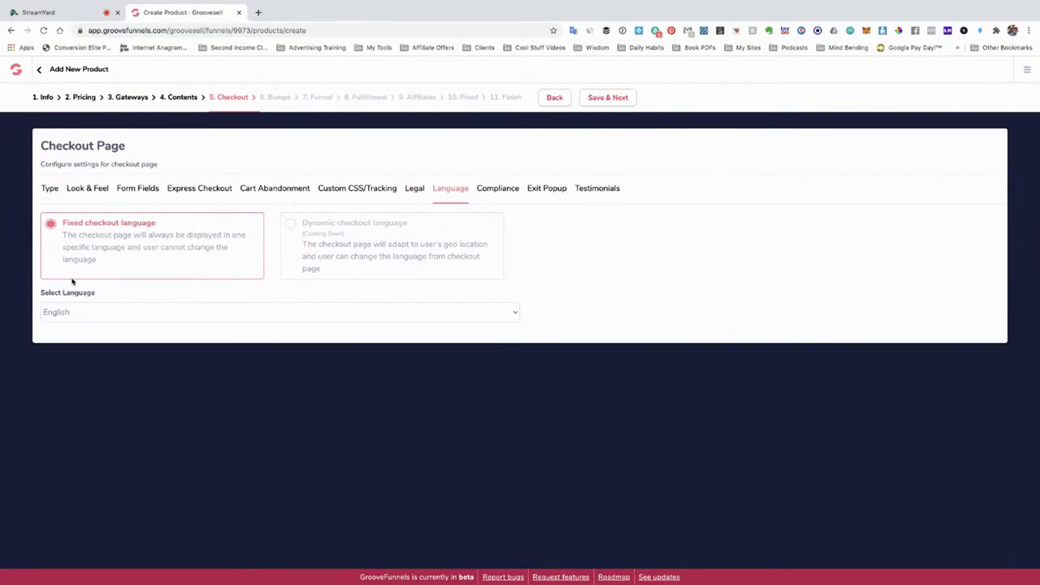
left_click(501, 190)
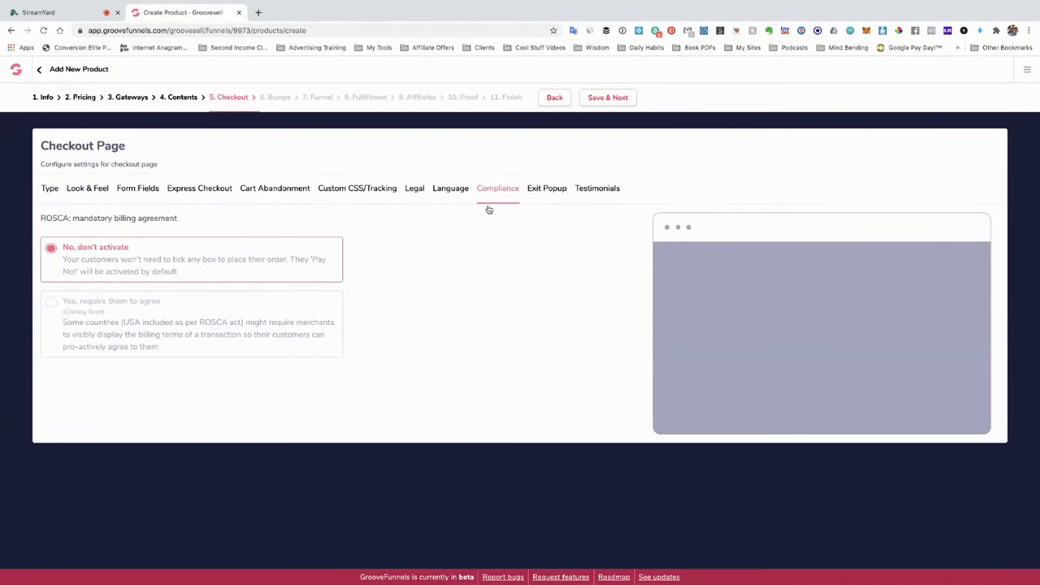
left_click(544, 192)
left_click(595, 189)
left_click(613, 99)
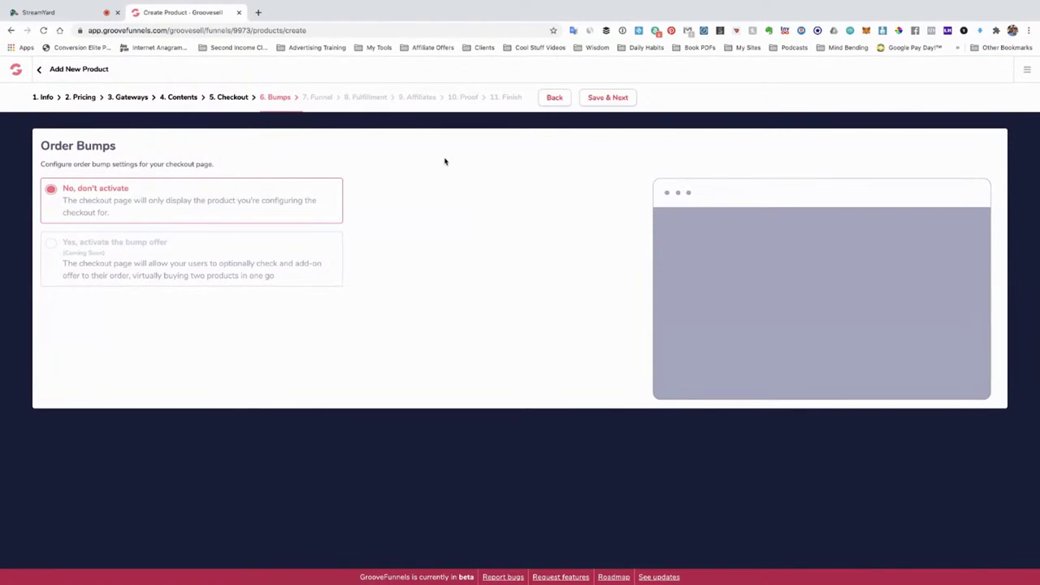
Step: Leave order bumps off, keep the post-purchase page type unchanged, and save the Funnel step
left_click(608, 99)
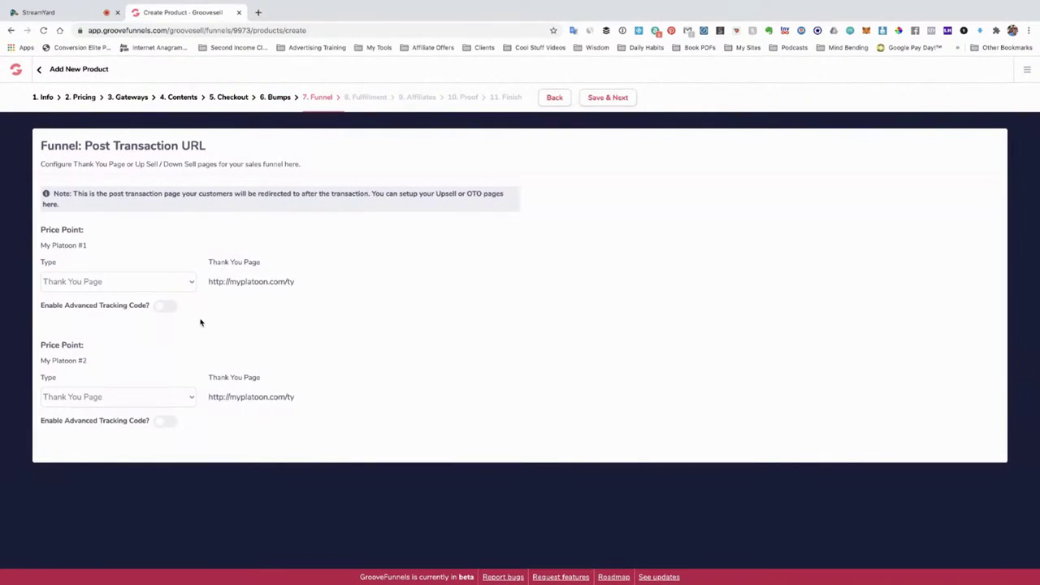
left_click(162, 288)
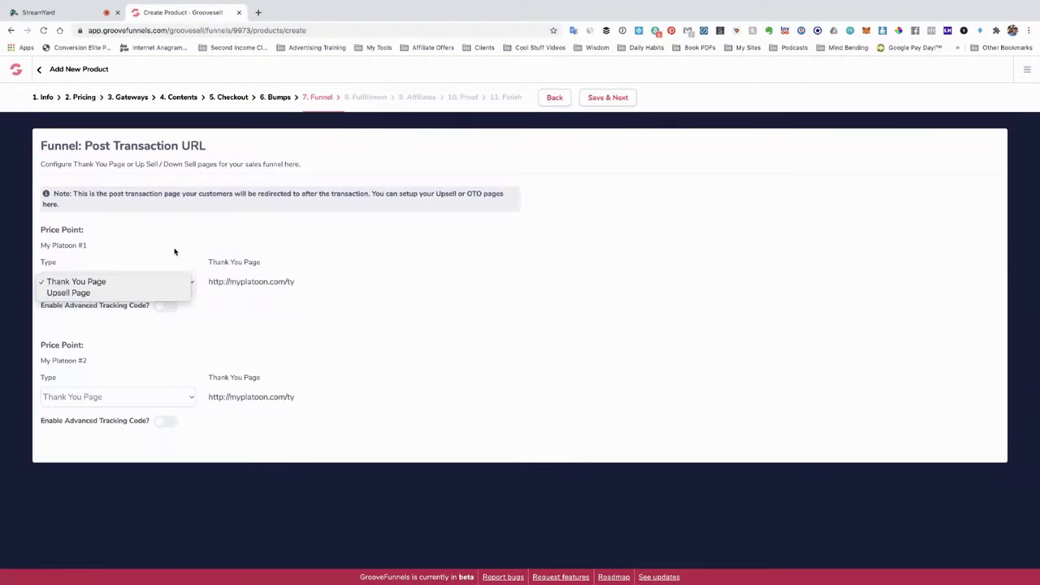
left_click(366, 263)
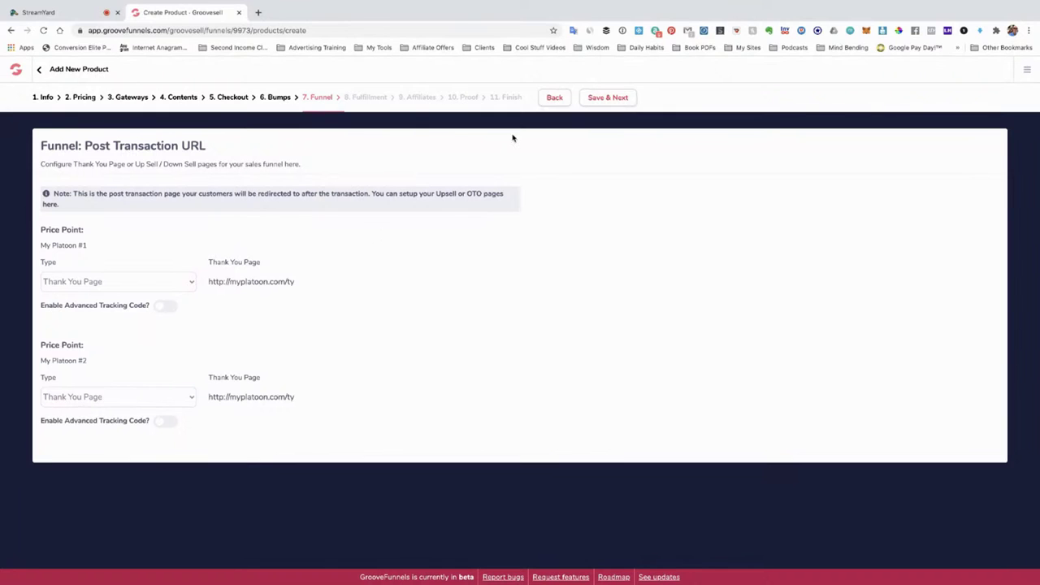
left_click(604, 98)
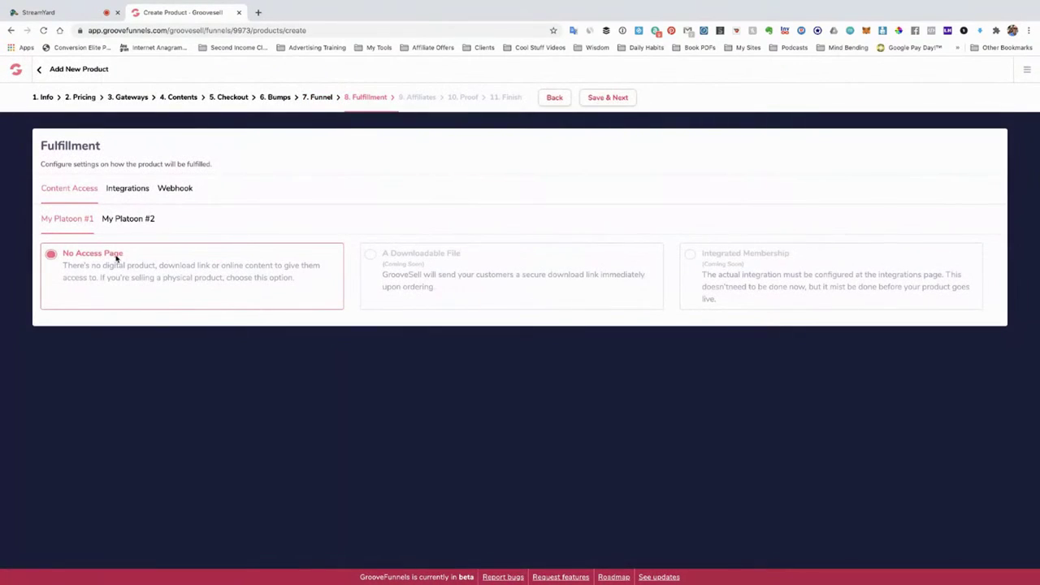
left_click(128, 190)
left_click(179, 191)
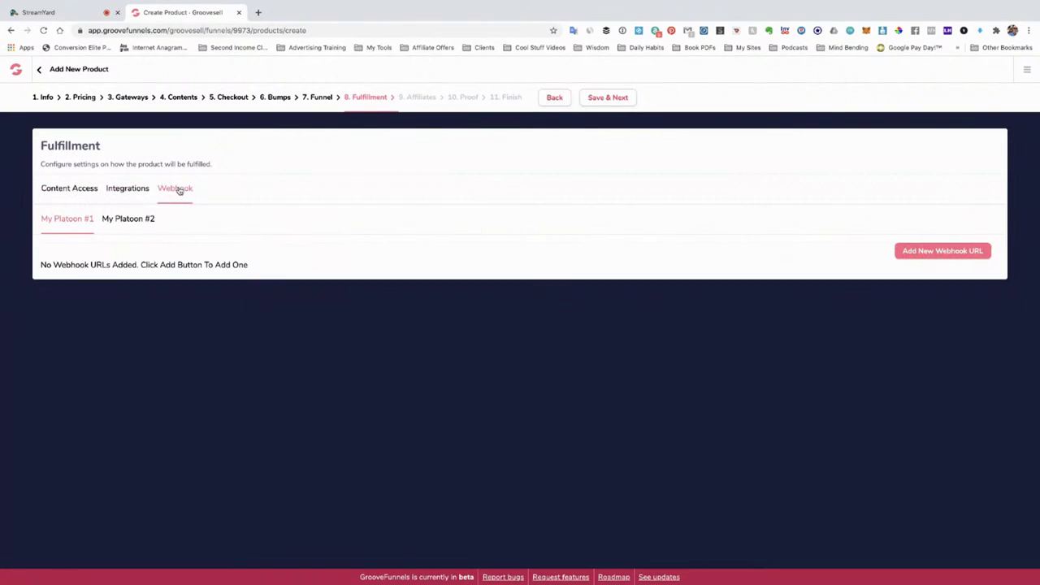
left_click(129, 193)
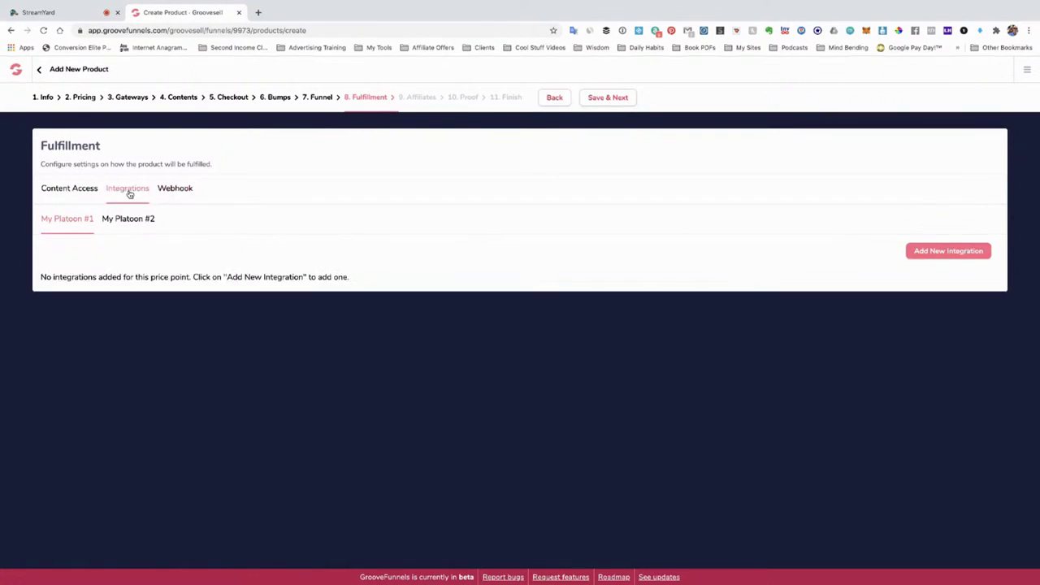
left_click(170, 191)
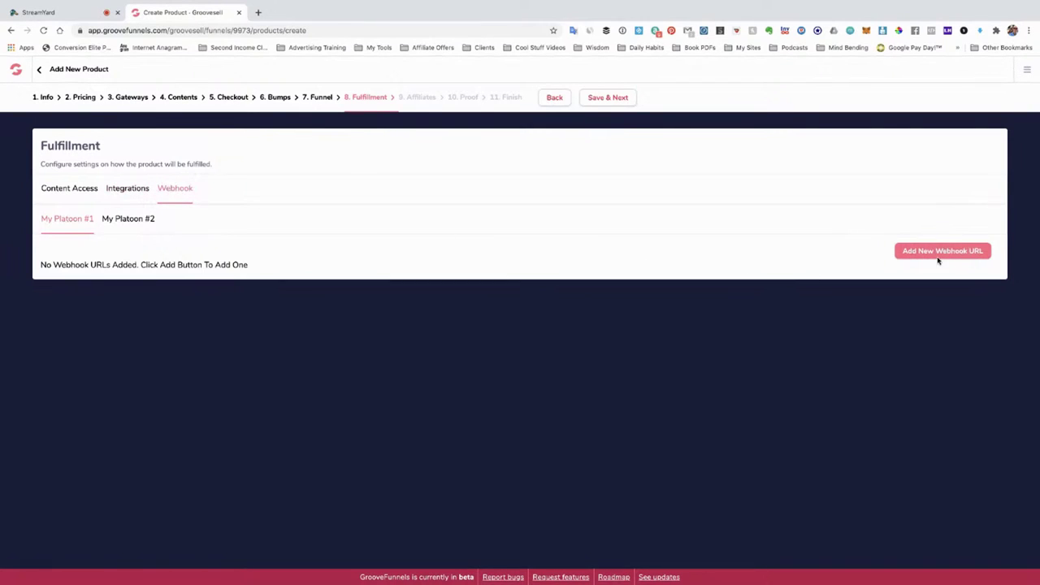
left_click(973, 253)
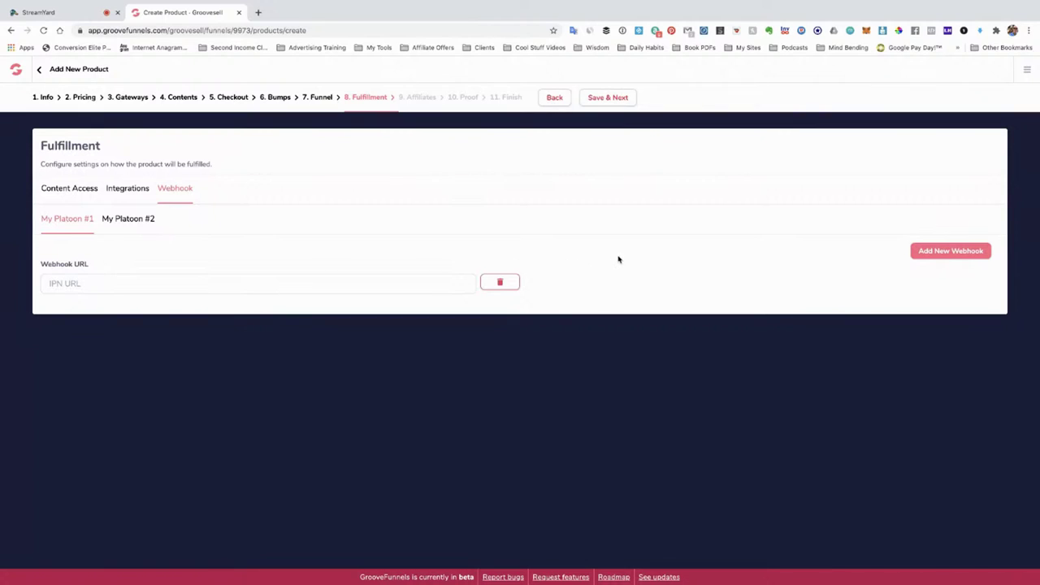
left_click(140, 193)
left_click(78, 192)
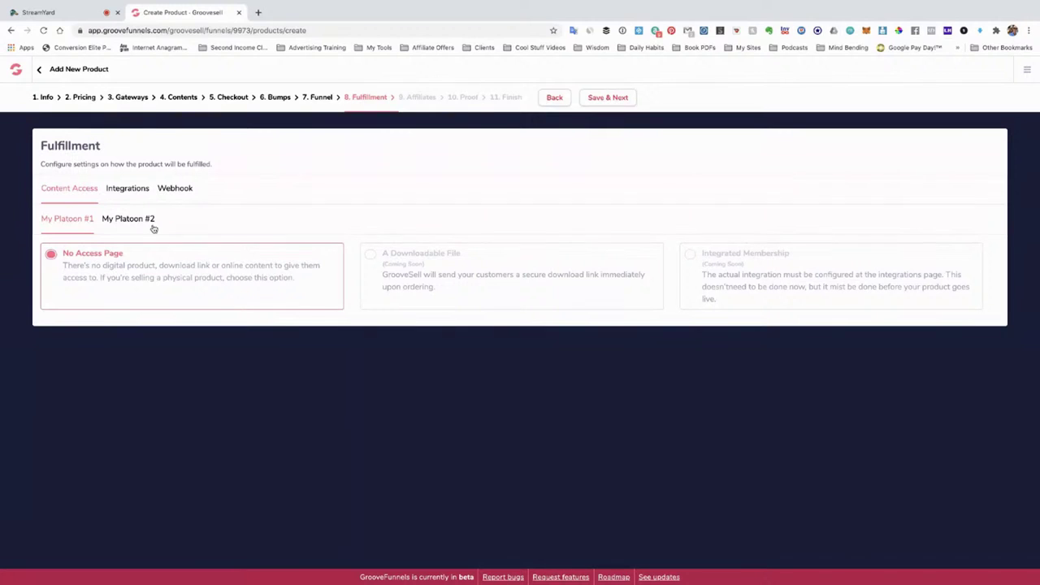
left_click(609, 99)
left_click(610, 97)
Step: Add an ActiveCampaign fulfillment integration to The Simplifier app list for My Platoon #1
left_click(130, 192)
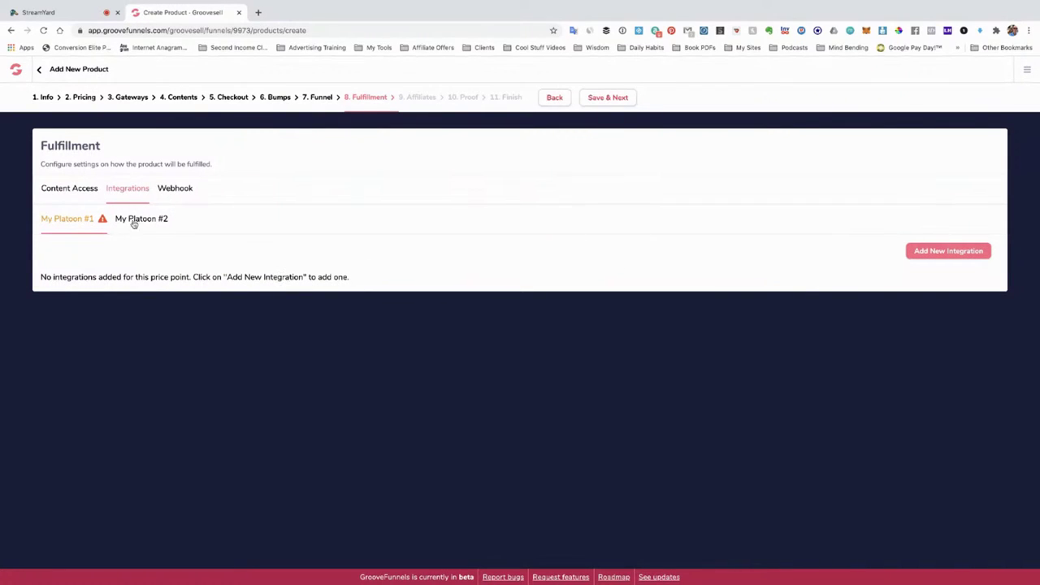
left_click(948, 251)
left_click(608, 336)
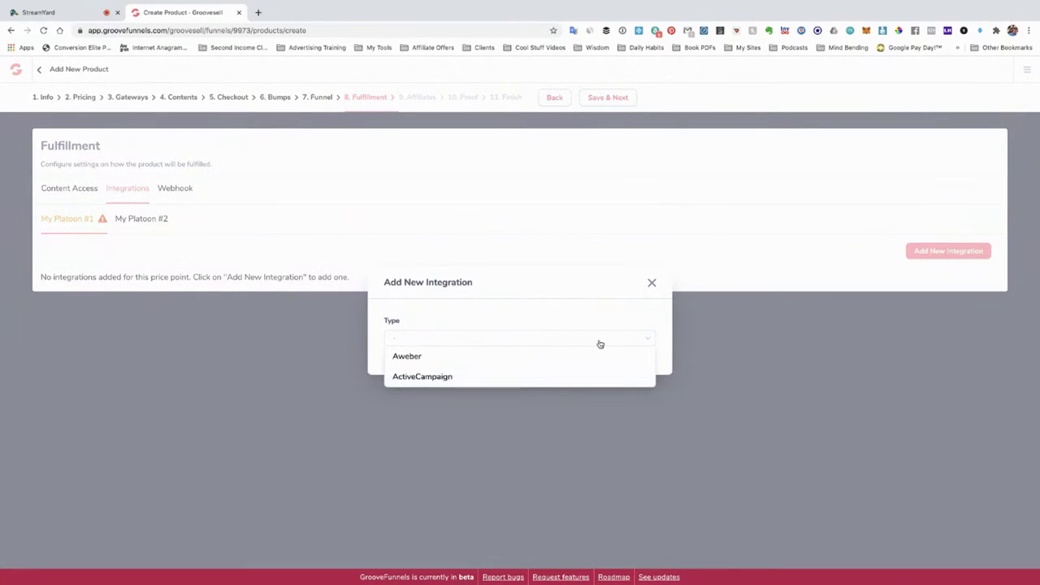
left_click(544, 375)
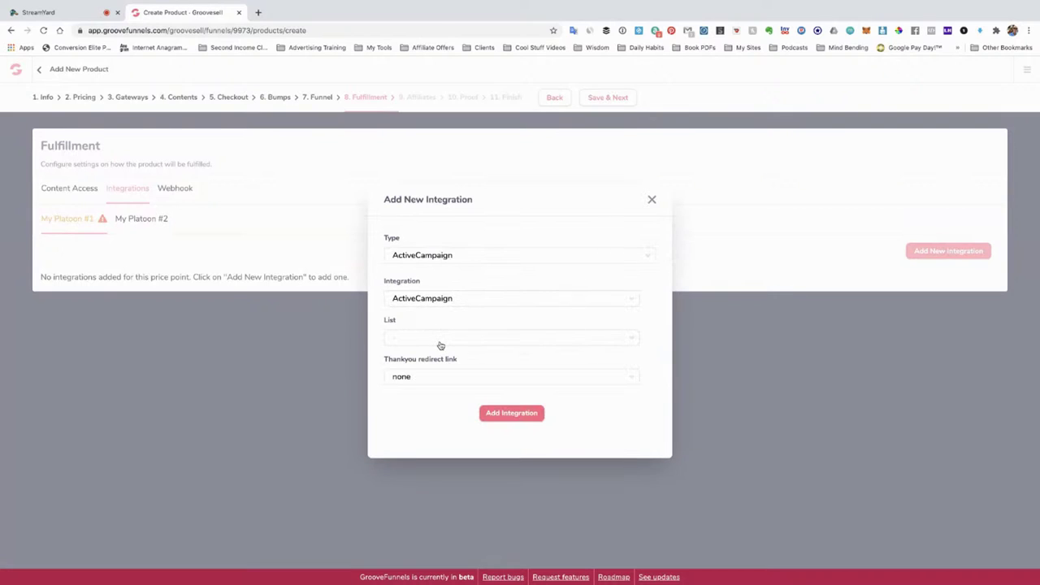
left_click(457, 301)
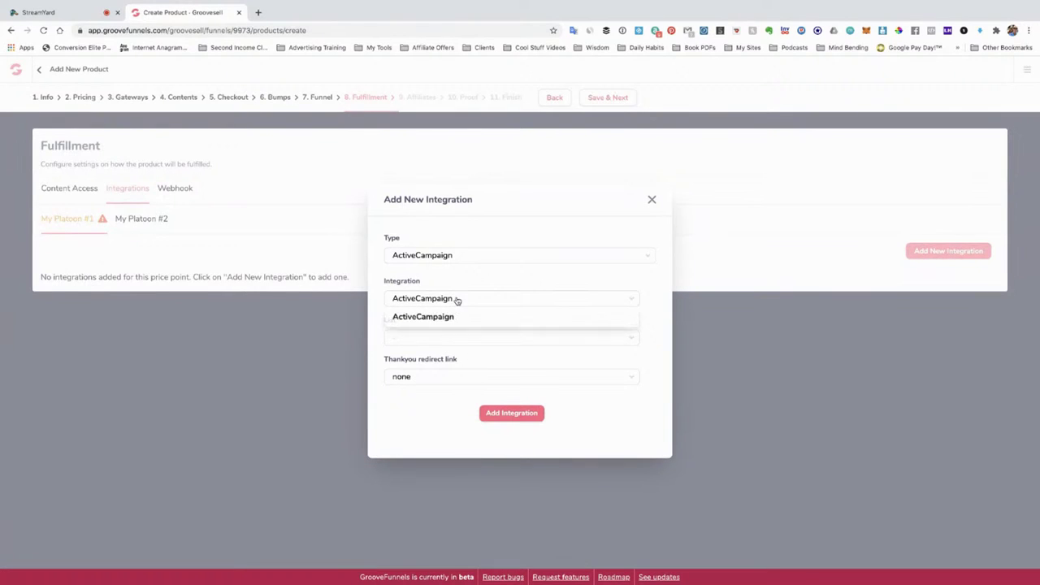
left_click(457, 317)
double_click(457, 347)
left_click(464, 341)
left_click(461, 349)
left_click(512, 413)
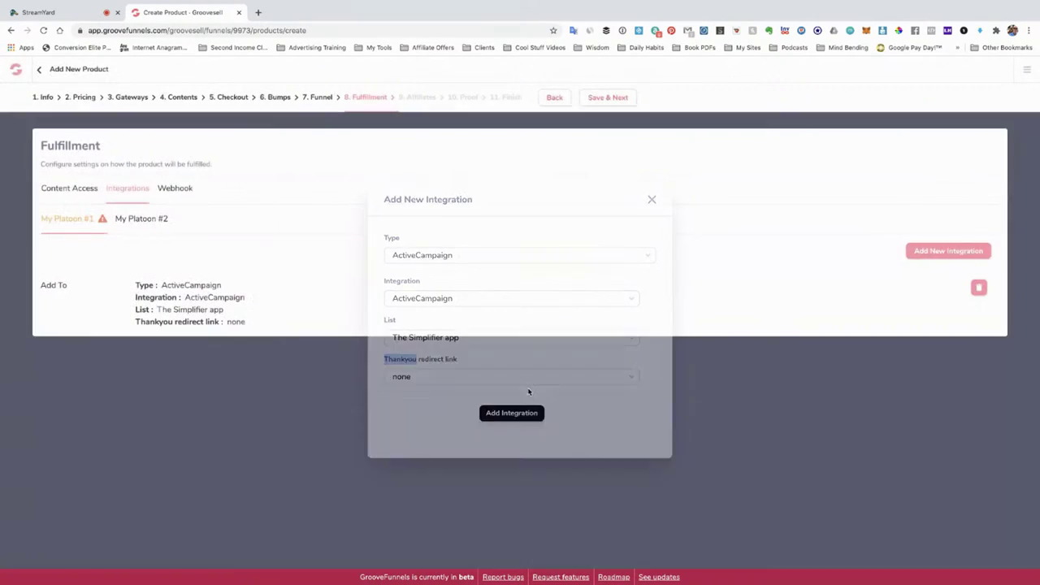
Step: Add the same ActiveCampaign integration for My Platoon #2 and attempt to save the step
left_click(141, 221)
left_click(945, 255)
left_click(445, 344)
left_click(435, 369)
left_click(447, 338)
left_click(443, 358)
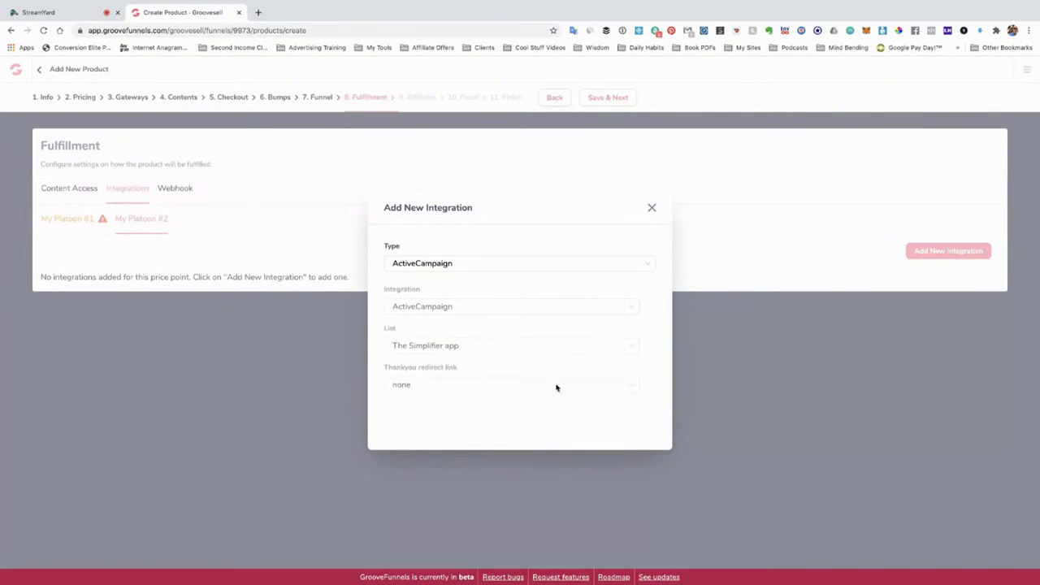
left_click(511, 413)
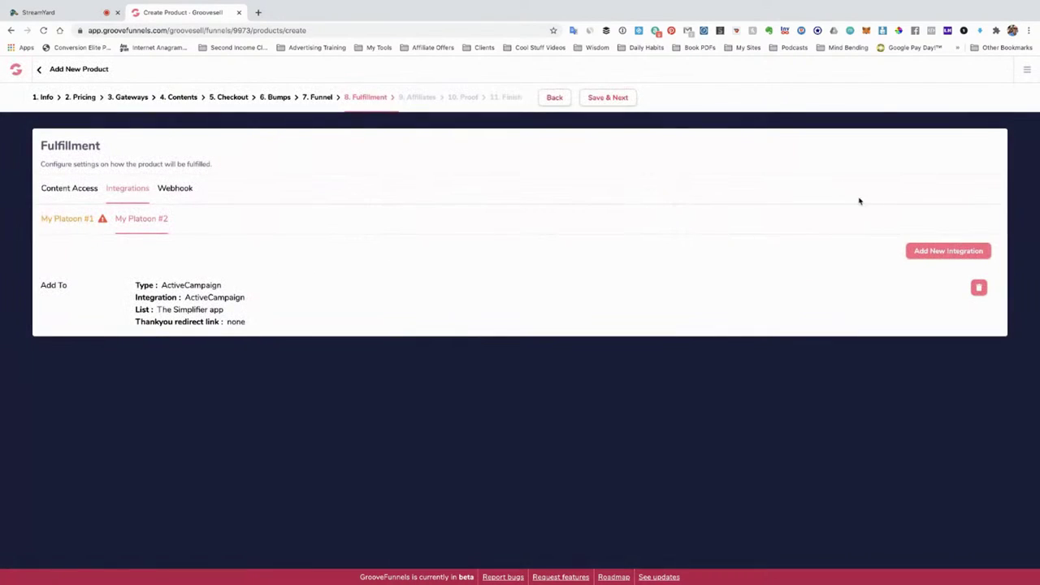
left_click(609, 99)
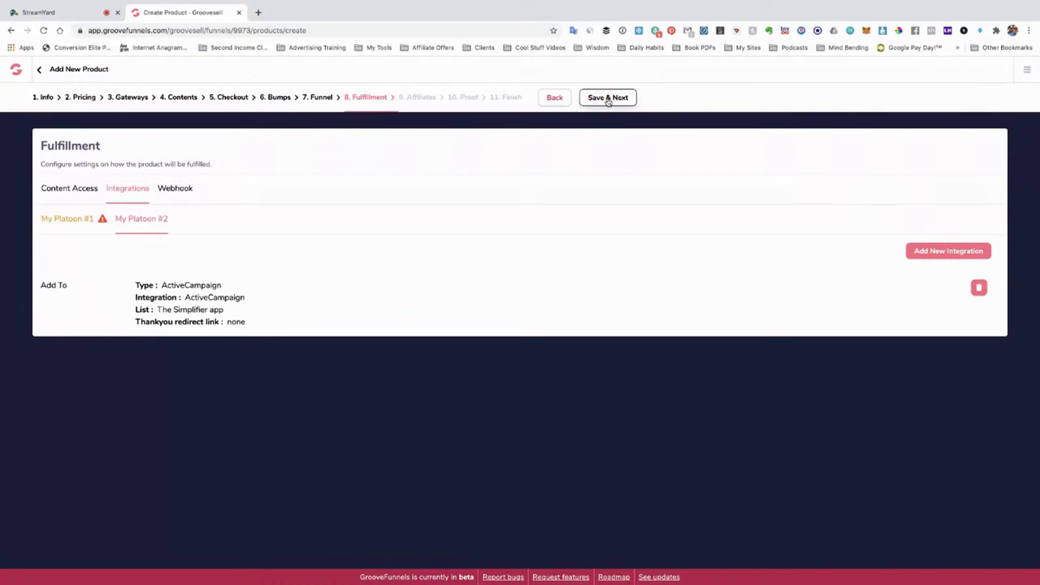
Step: Delete the empty required Webhook URL entry from My Platoon #1's fulfillment settings
left_click(65, 221)
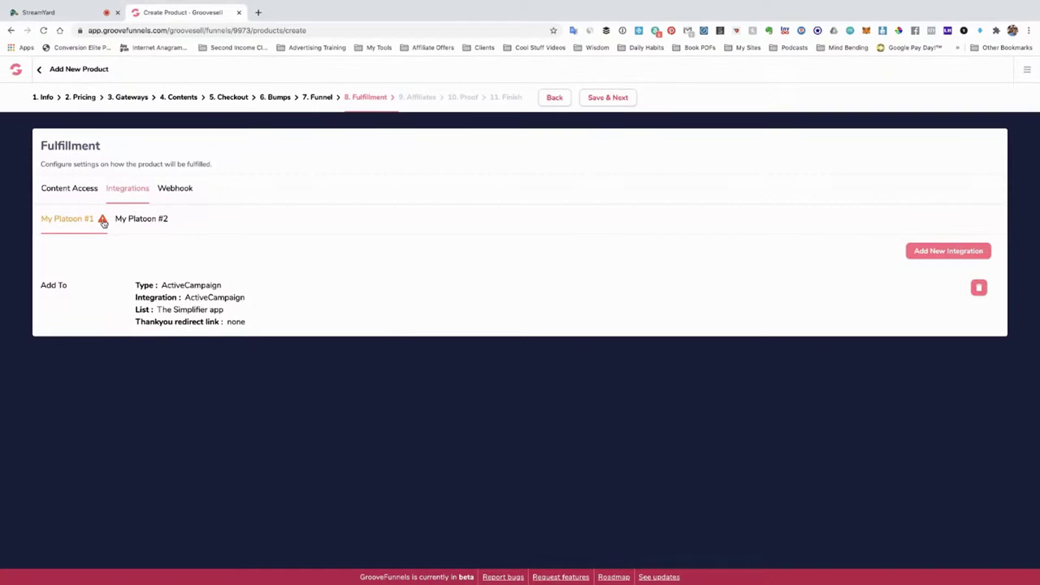
left_click(57, 188)
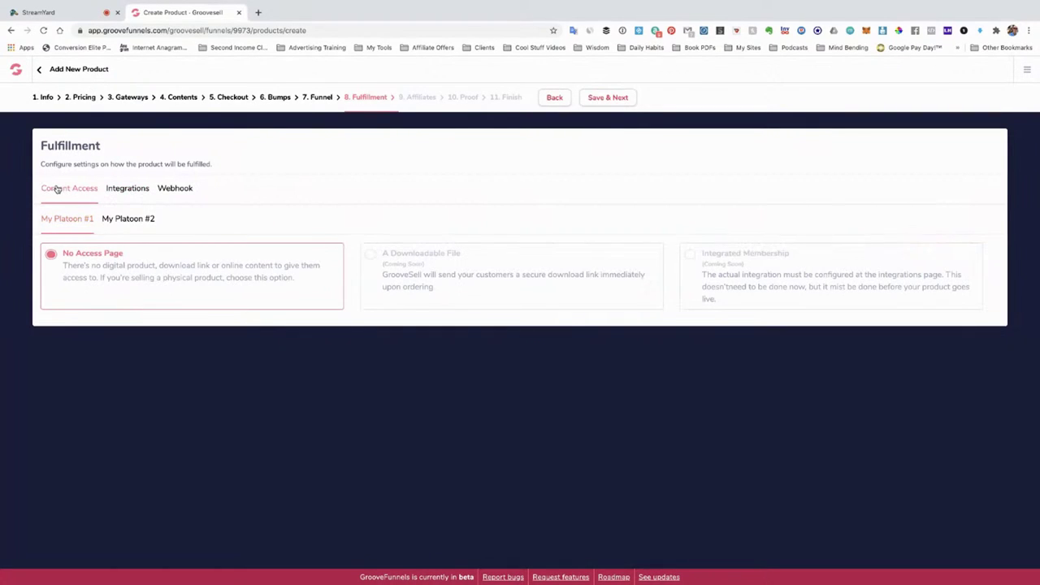
left_click(128, 192)
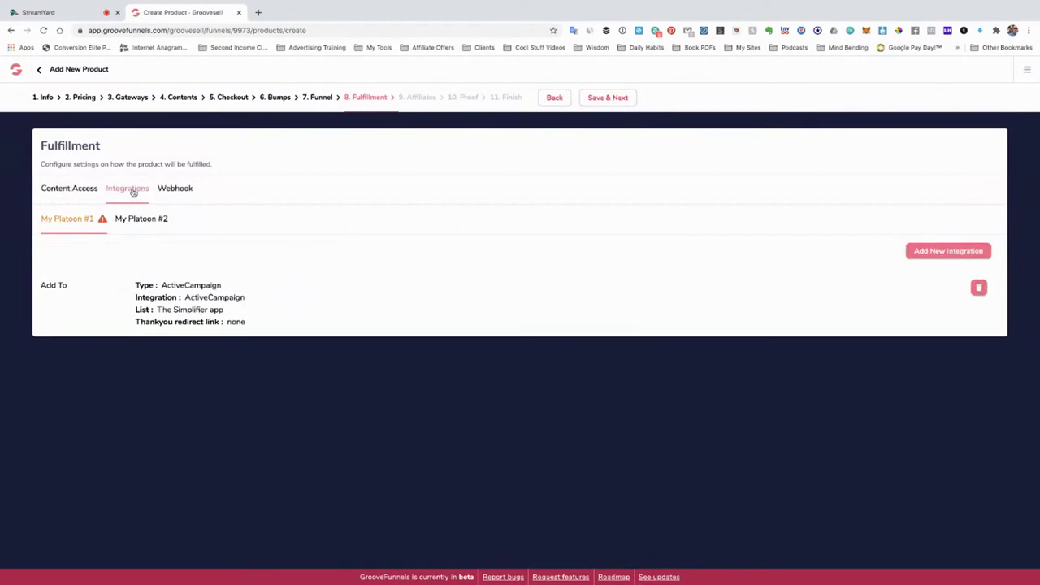
left_click(176, 193)
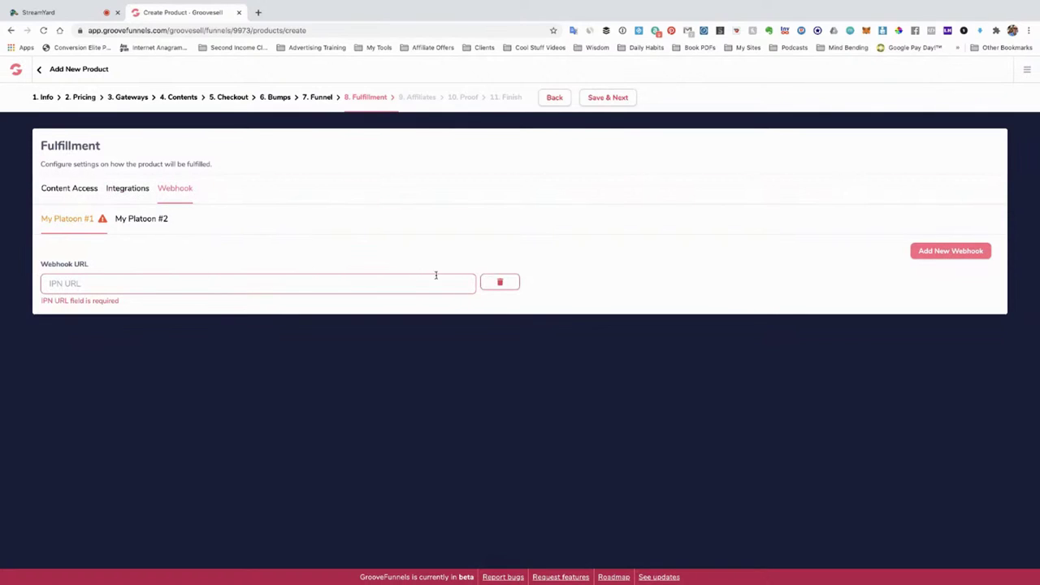
left_click(499, 282)
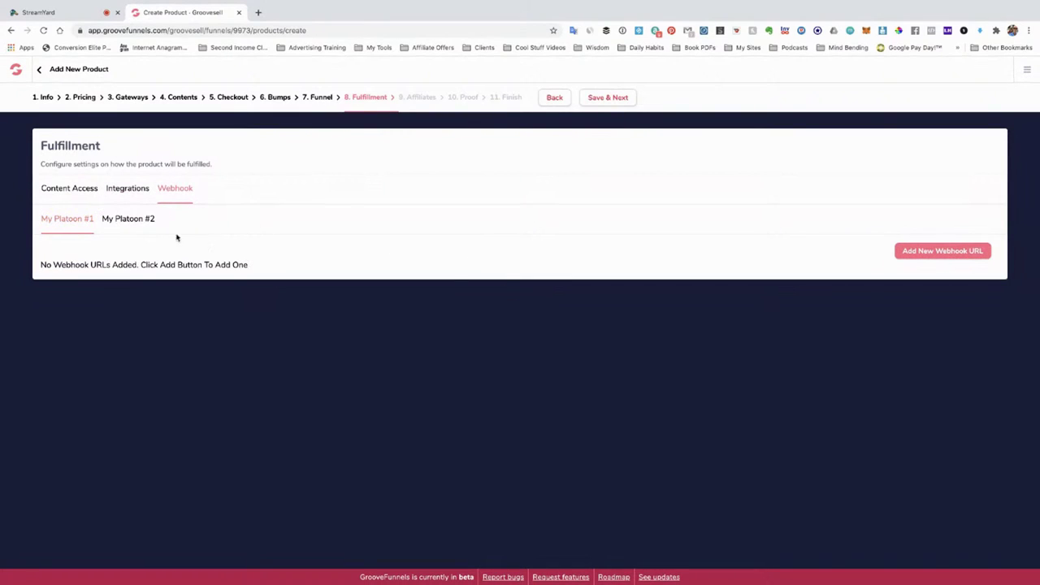
Step: Delete the ActiveCampaign integrations from both platoons and save Fulfillment
left_click(115, 191)
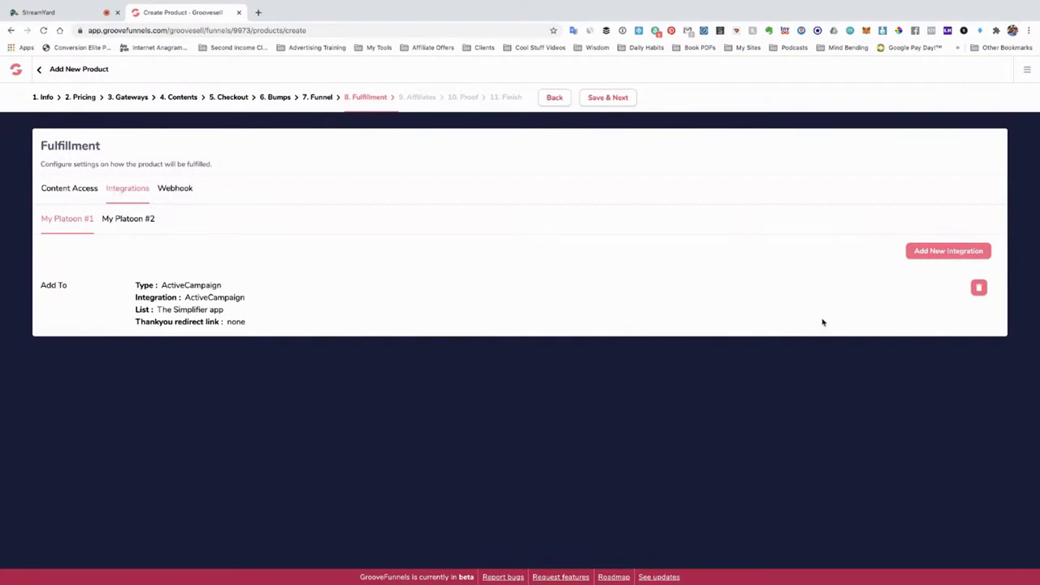
left_click(978, 287)
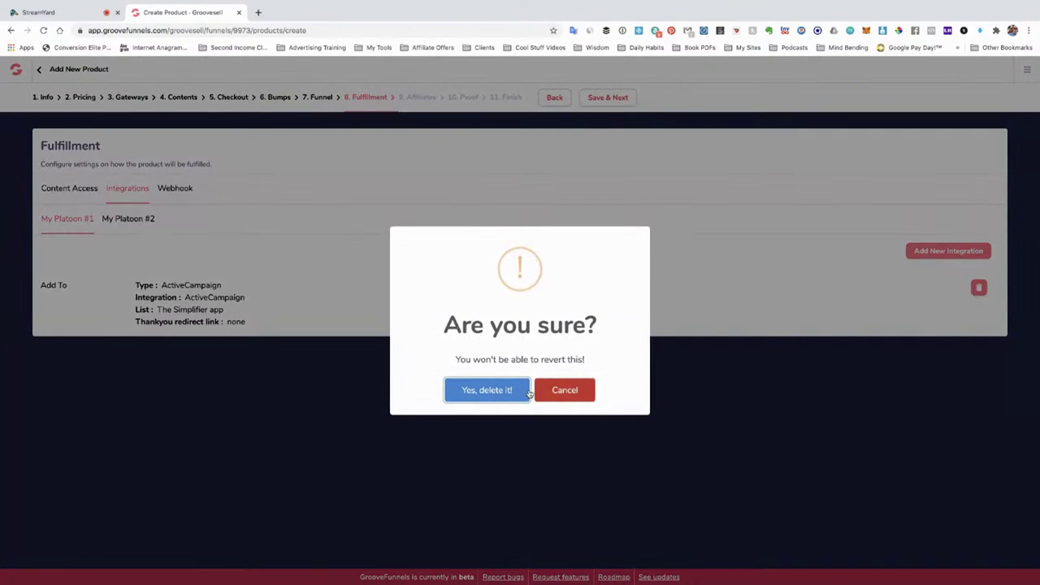
left_click(487, 388)
left_click(118, 219)
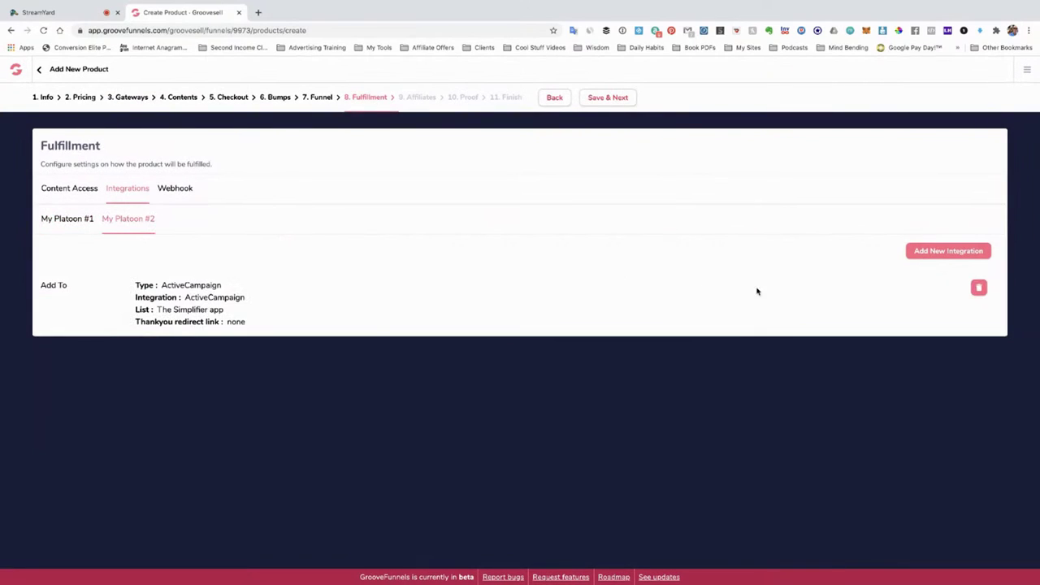
left_click(979, 287)
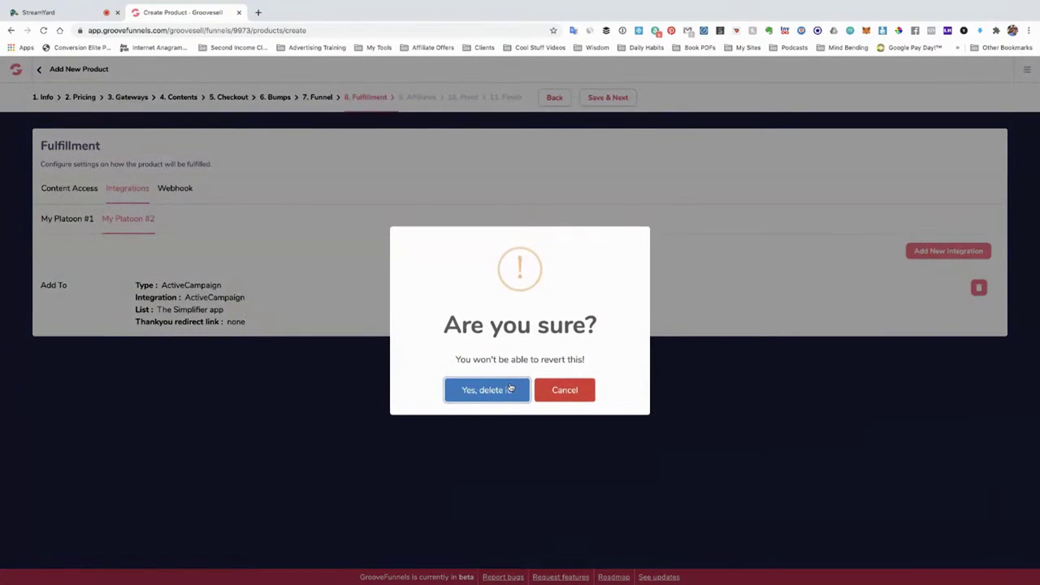
left_click(485, 389)
left_click(619, 98)
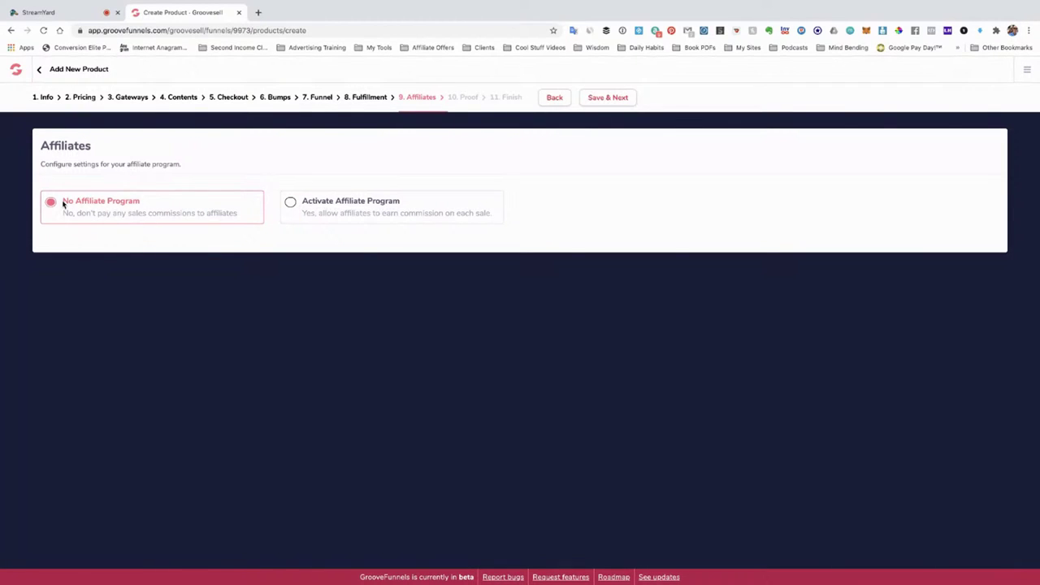
Step: Activate affiliates with a Tier #1 commission of 25 for My Platoon #1 and 20 for My Platoon #2
left_click(291, 207)
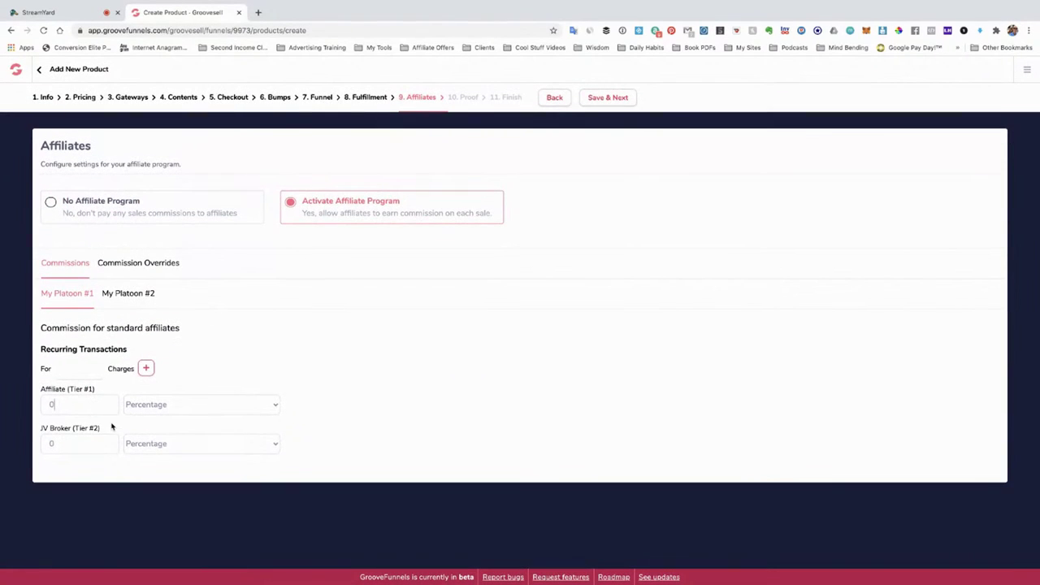
key("BackSpace")
type("25")
left_click(146, 298)
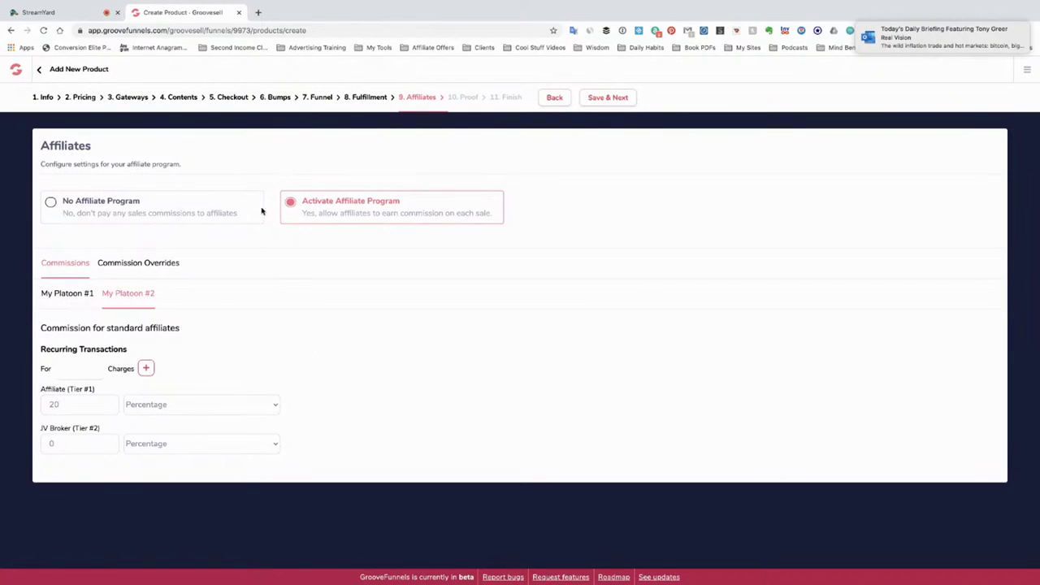
left_click(610, 98)
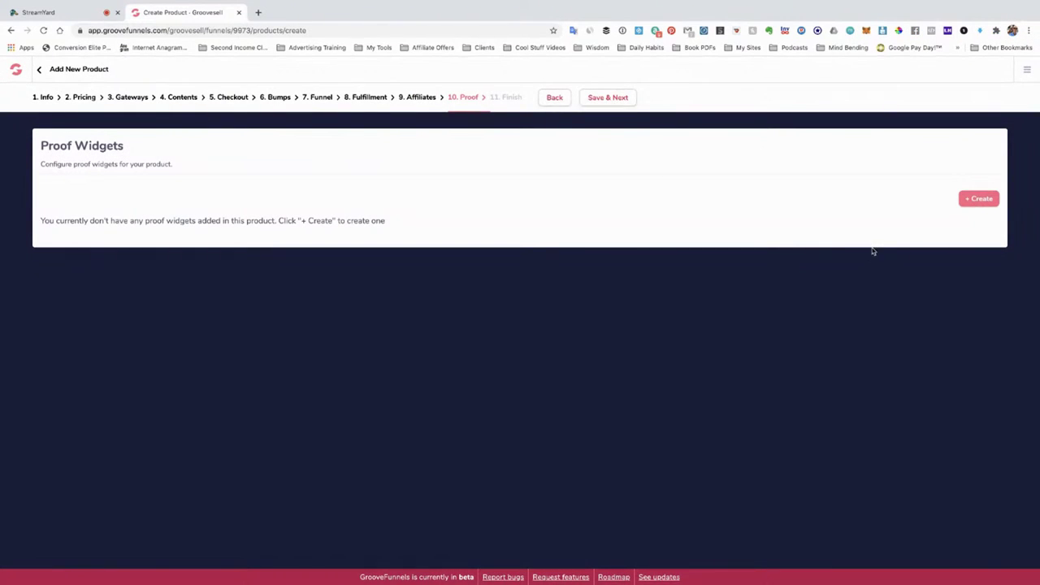
Step: Look over the proof widget settings without creating one, finish setup, and select the tracking-link code
left_click(967, 207)
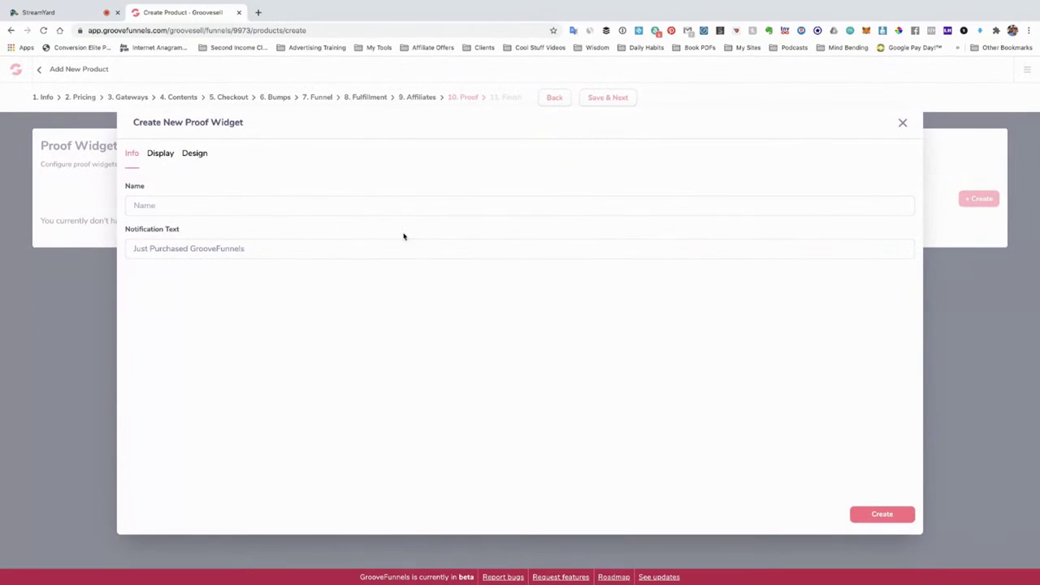
left_click(160, 155)
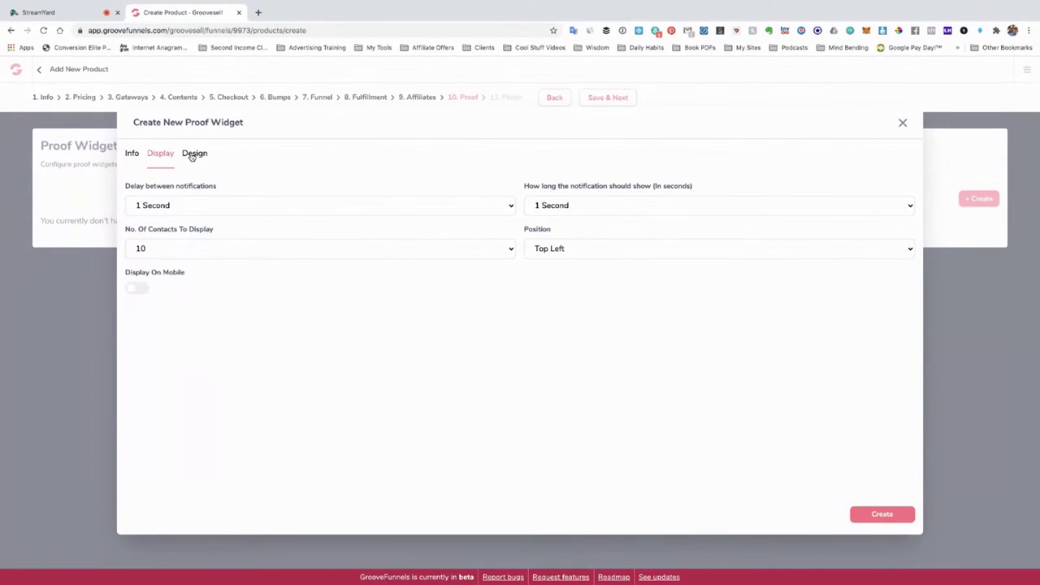
left_click(193, 155)
left_click(133, 154)
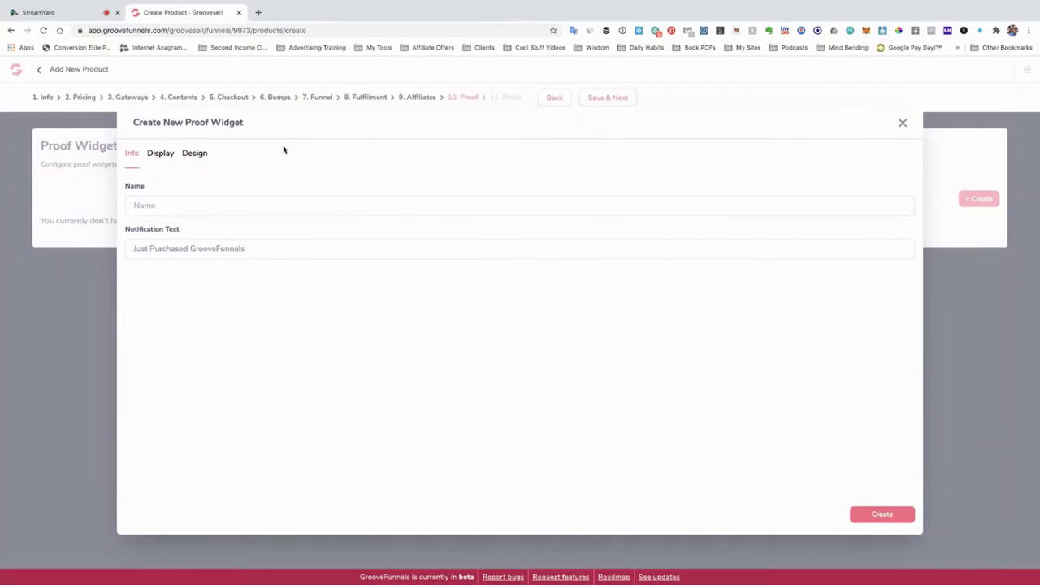
left_click(902, 124)
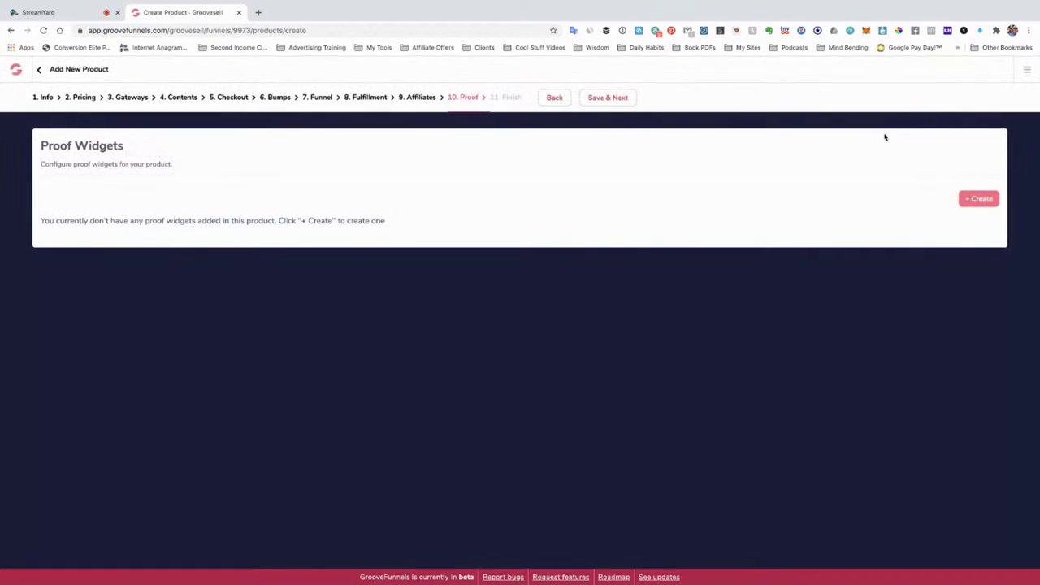
left_click(611, 98)
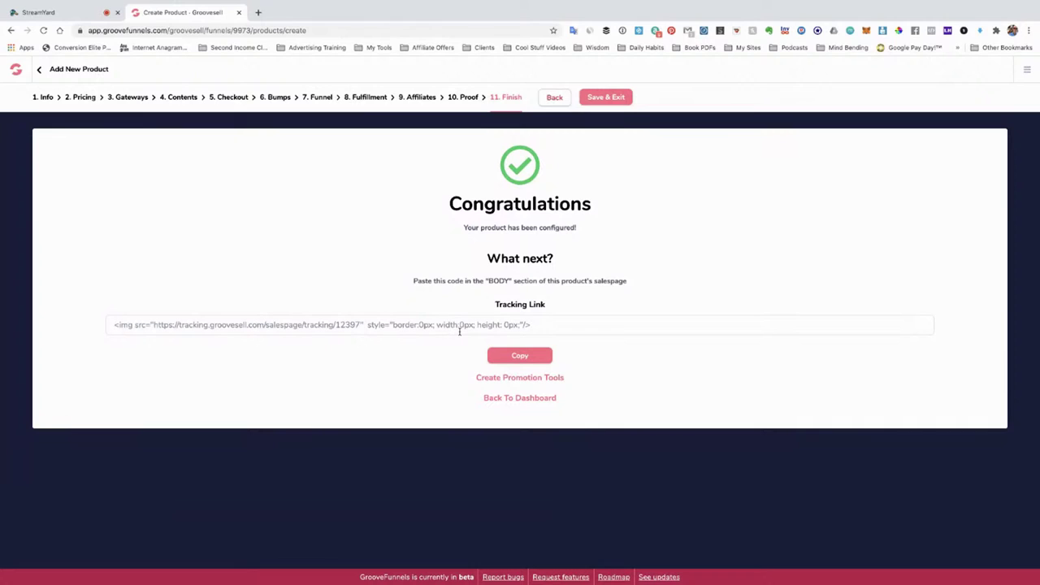
triple_click(462, 324)
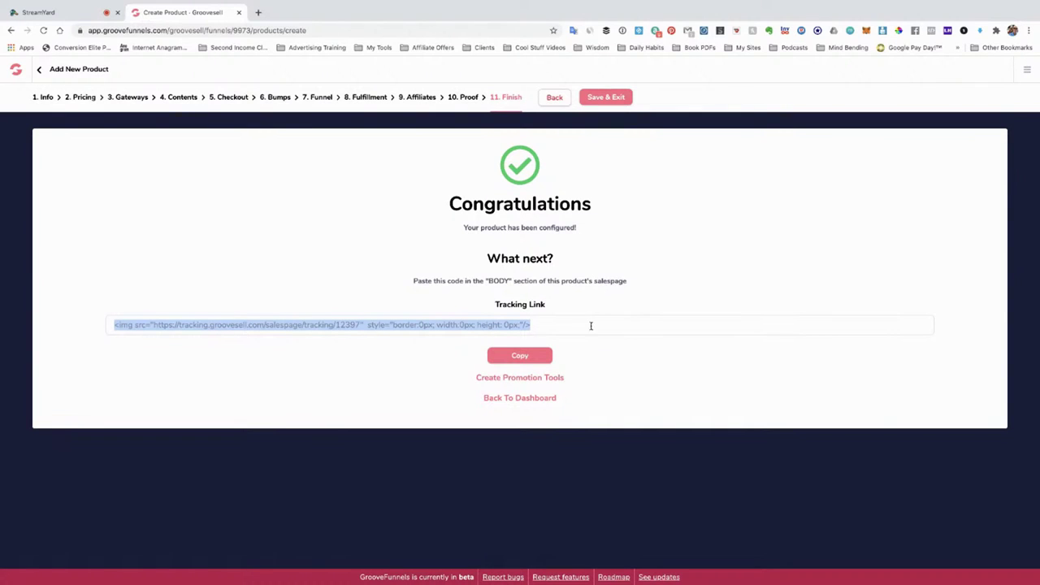
Step: Load the GrooveFunnels app in a new tab and go to the GroovePages sites list
left_click(258, 13)
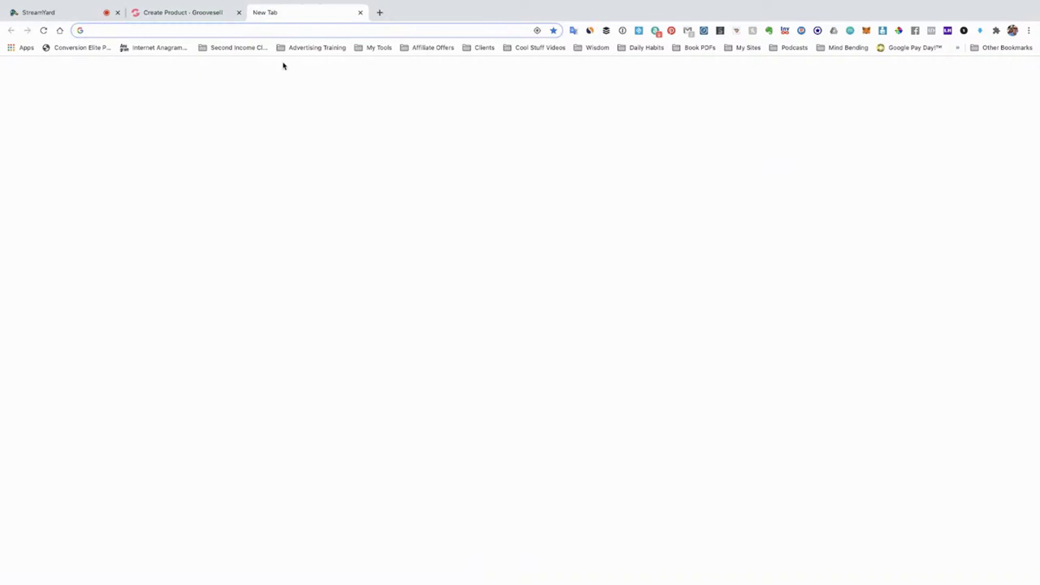
type("app")
key("Return")
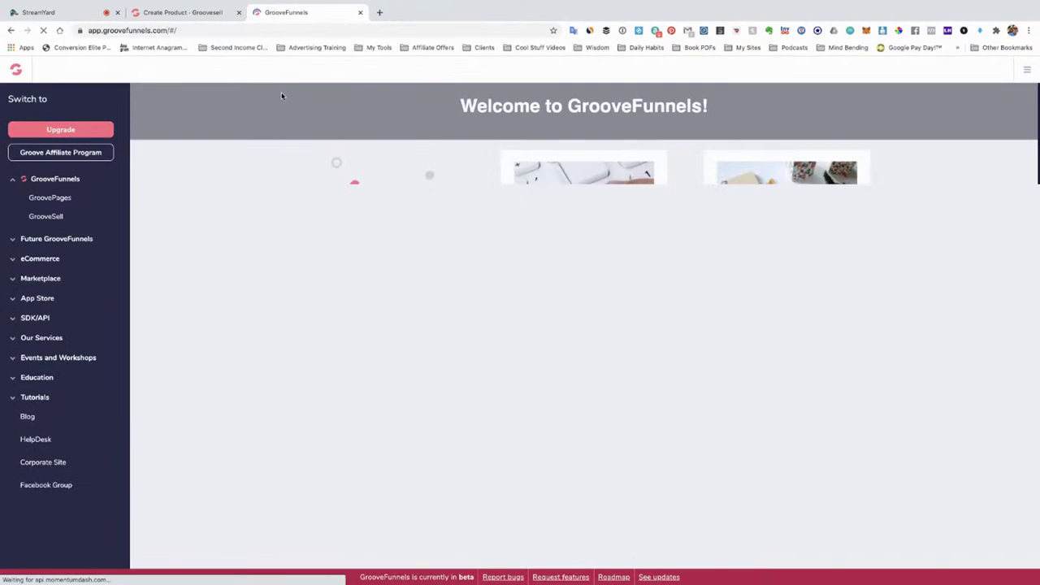
left_click(57, 202)
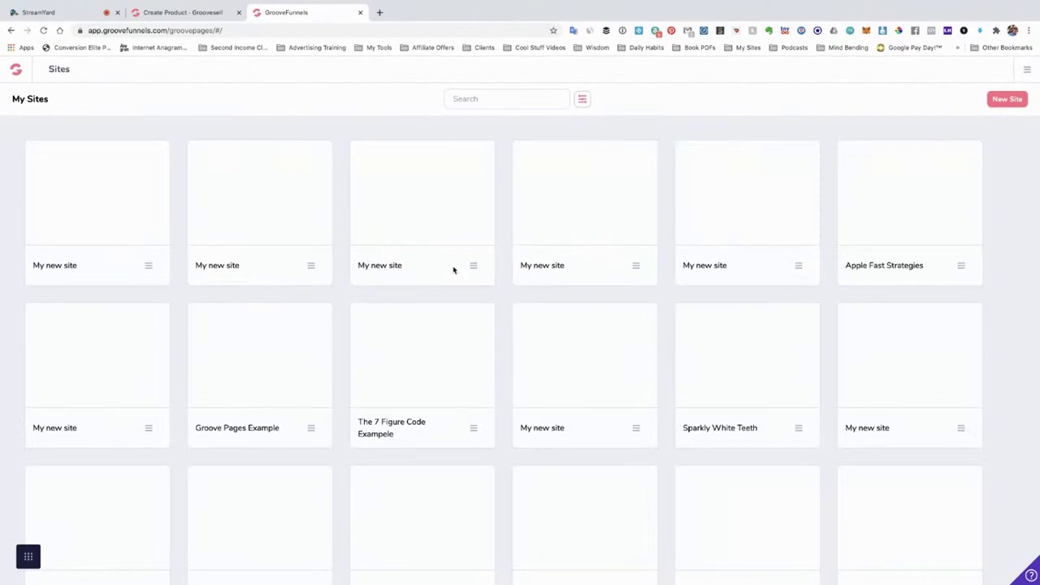
scroll(494, 339, "down", 2)
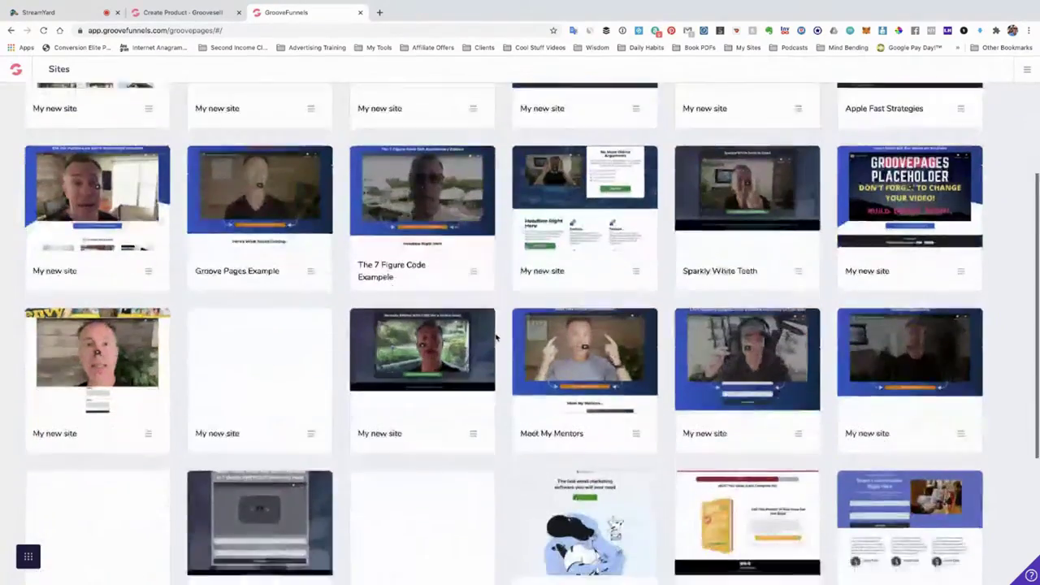
scroll(495, 338, "down", 1)
scroll(495, 336, "up", 4)
mouse_move(152, 193)
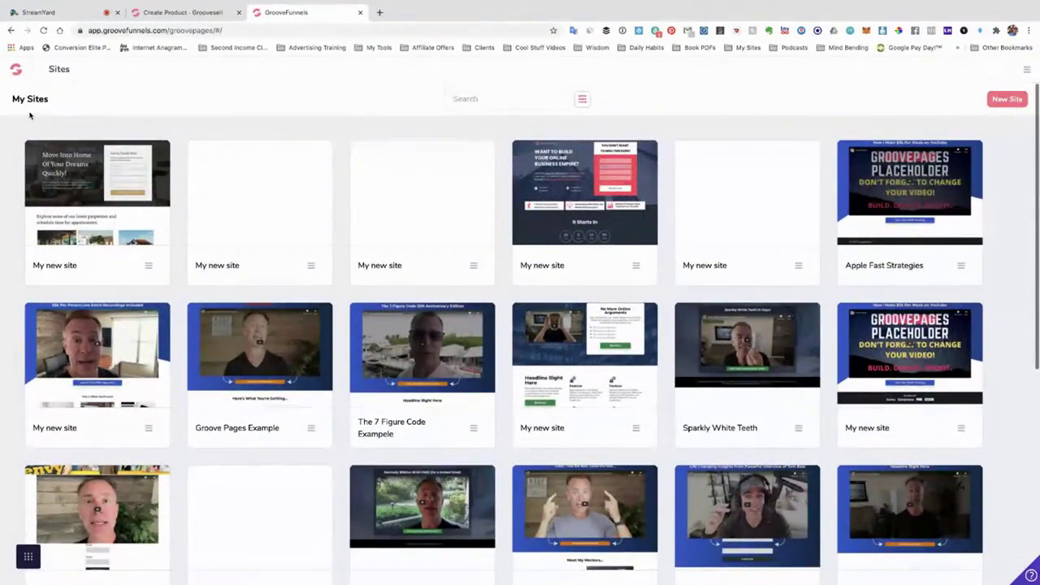
Step: Check the connected AWeber and ActiveCampaign integrations, browse new integration types, and exit to My Sites
left_click(1027, 74)
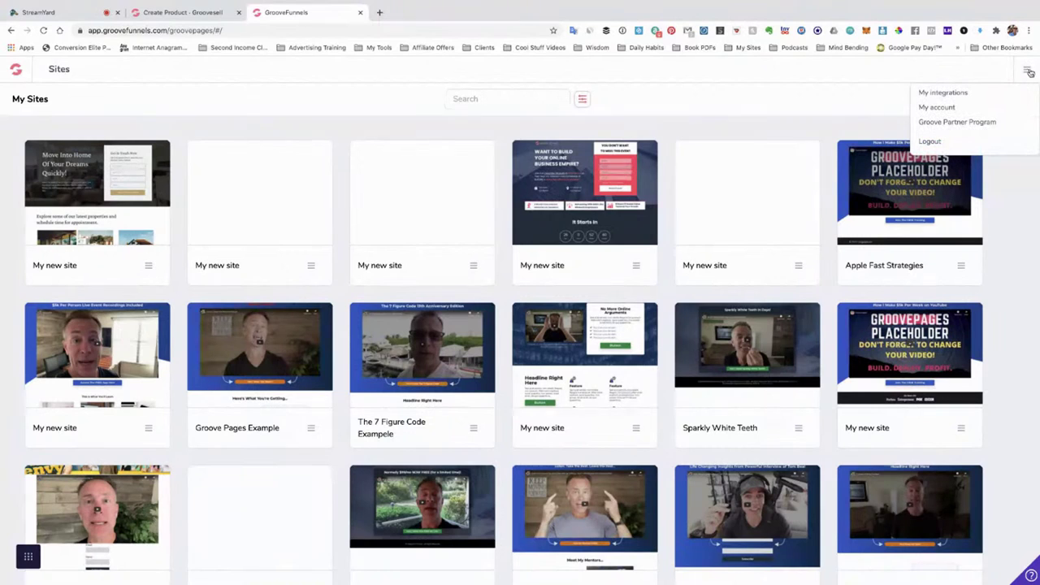
left_click(947, 92)
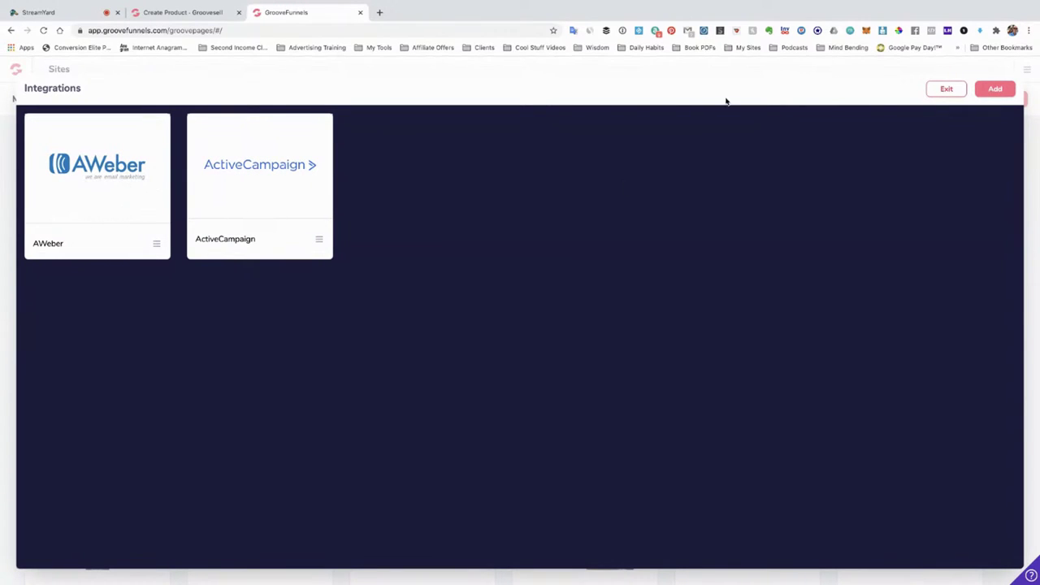
left_click(945, 89)
left_click(1026, 72)
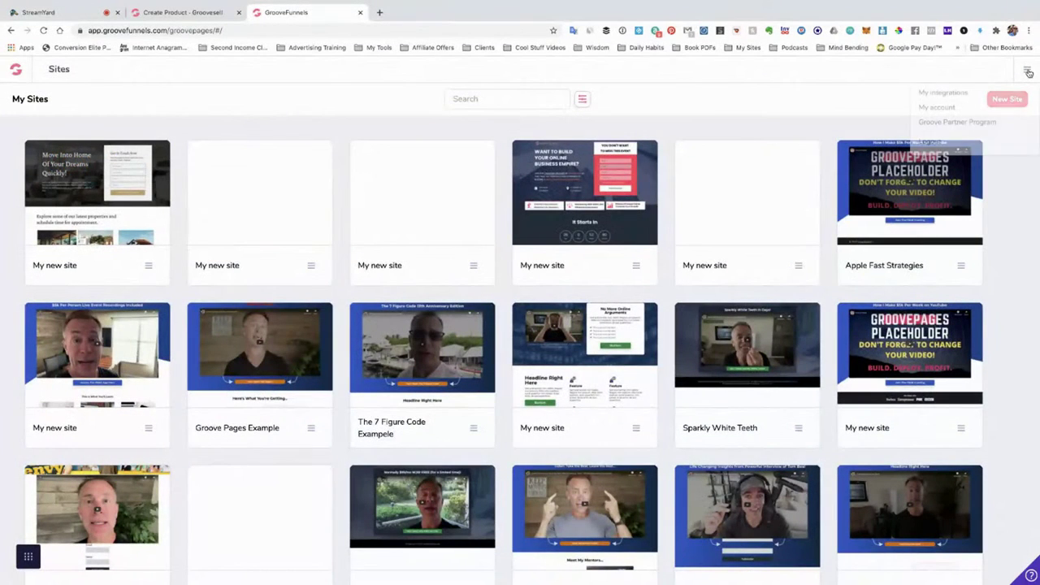
left_click(947, 93)
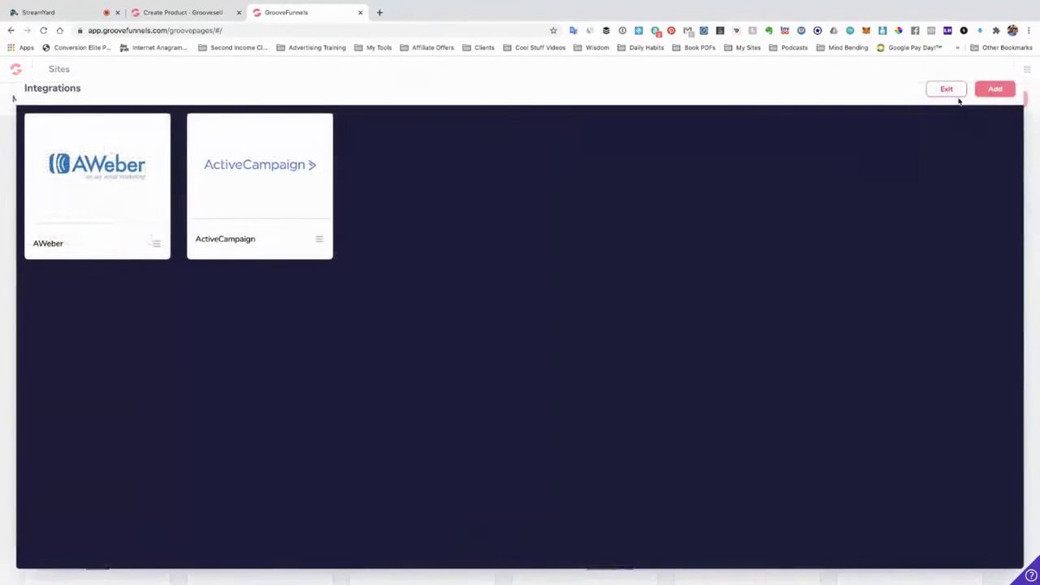
left_click(995, 90)
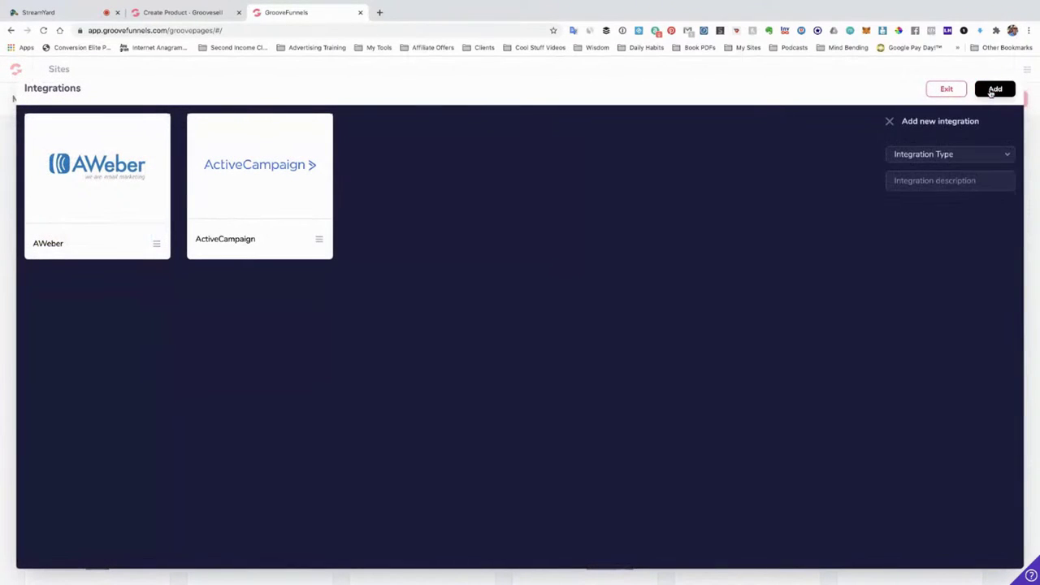
left_click(965, 155)
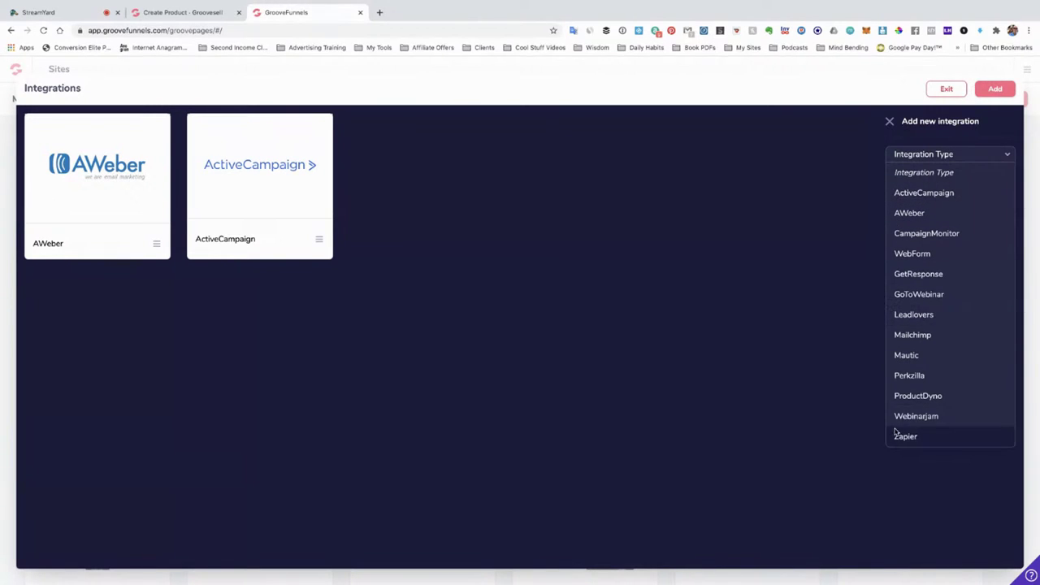
left_click(948, 91)
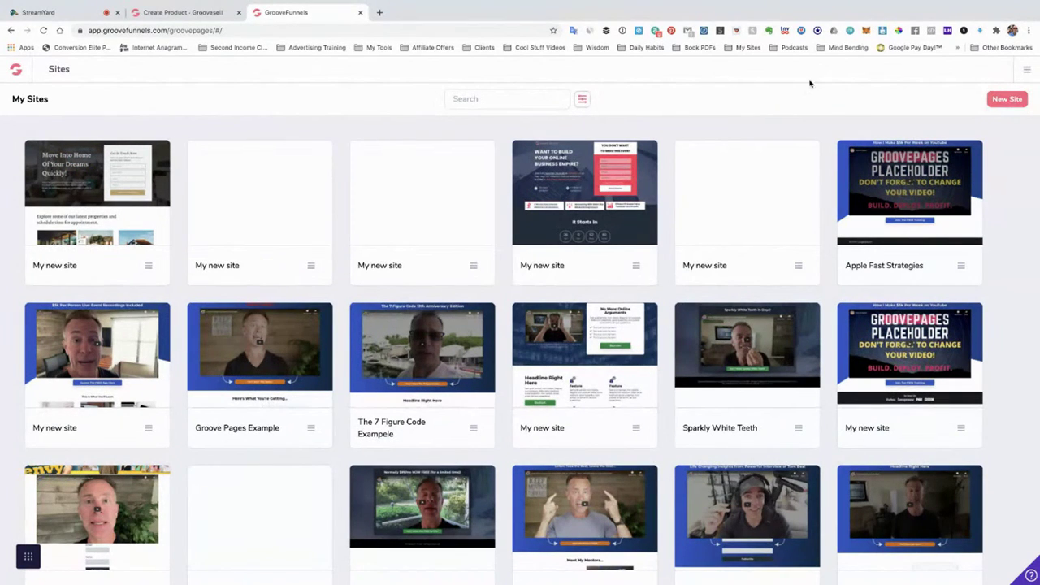
Step: Start a new site and preview the Candidate Template from the Templates list
left_click(1006, 99)
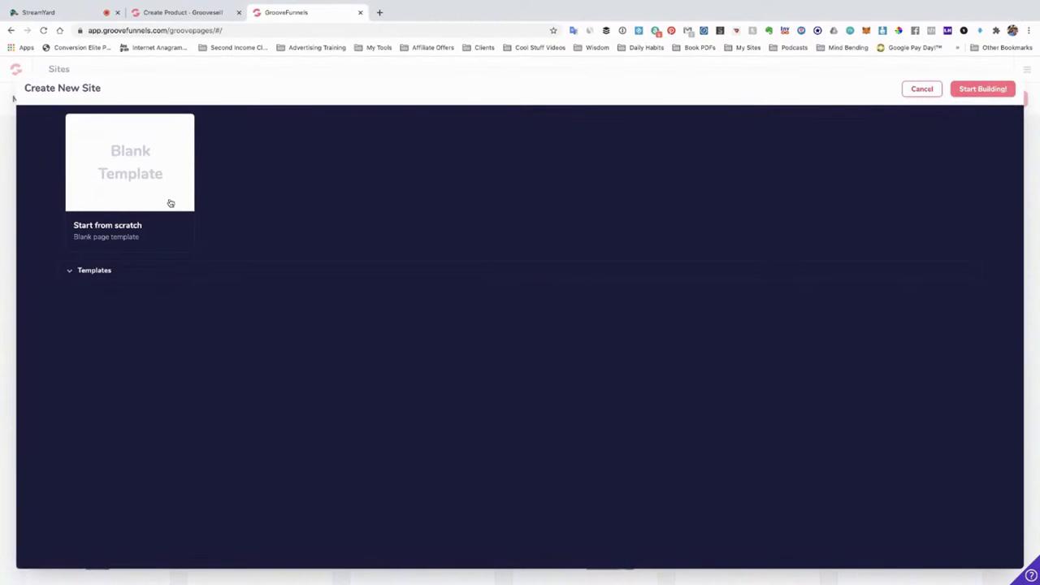
left_click(92, 272)
scroll(520, 385, "down", 2)
scroll(521, 385, "down", 10)
scroll(521, 385, "up", 1)
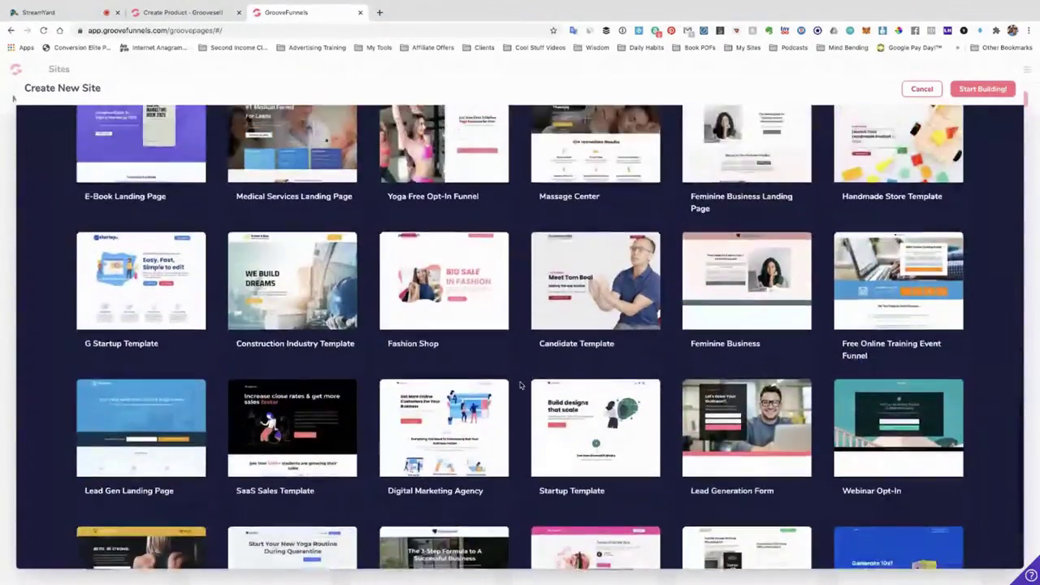
scroll(521, 385, "up", 1)
mouse_move(579, 387)
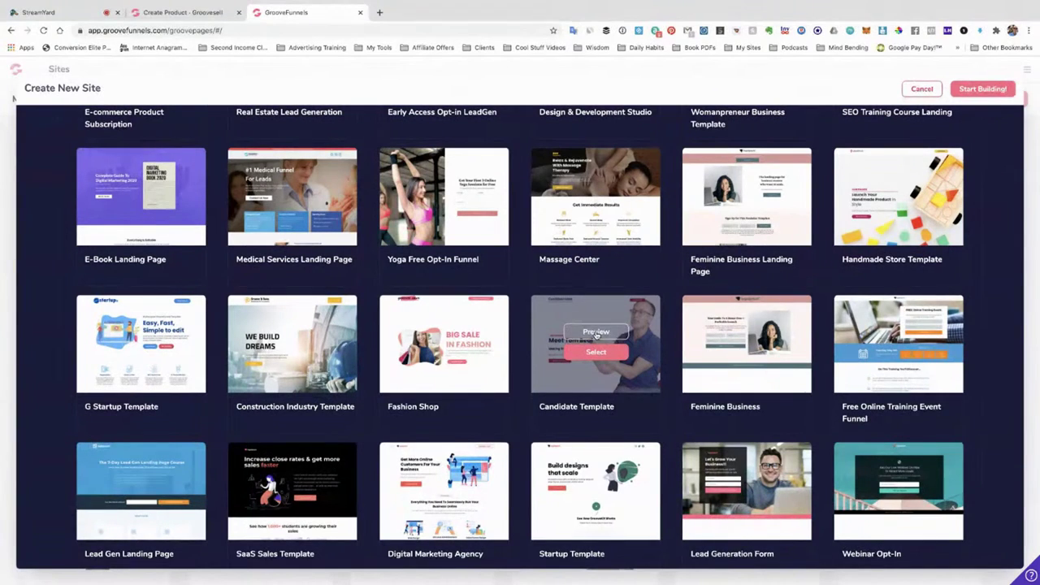
left_click(603, 335)
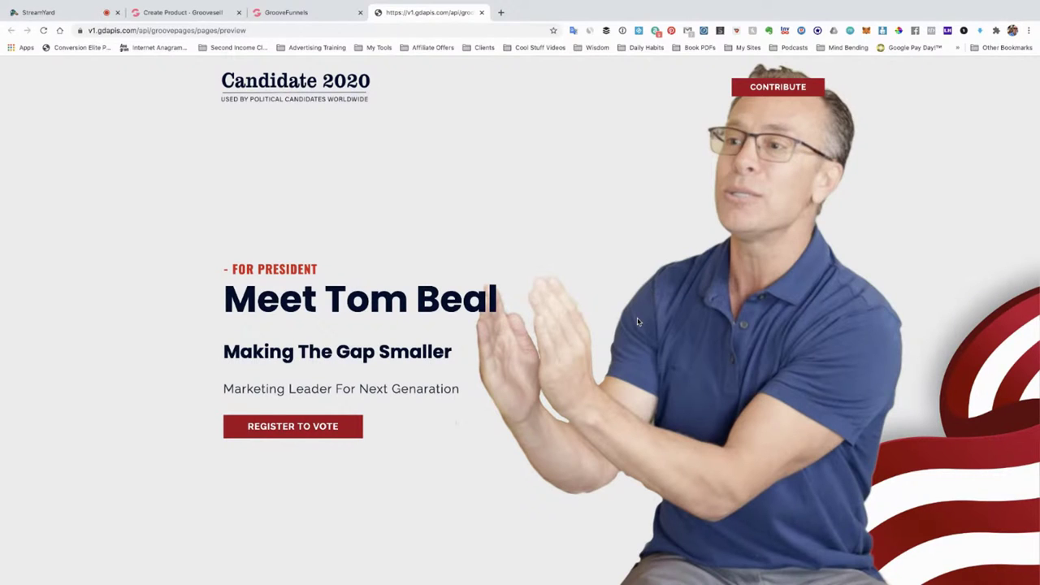
Step: Scroll through the Candidate 2020 campaign preview page, then close it
scroll(719, 270, "down", 10)
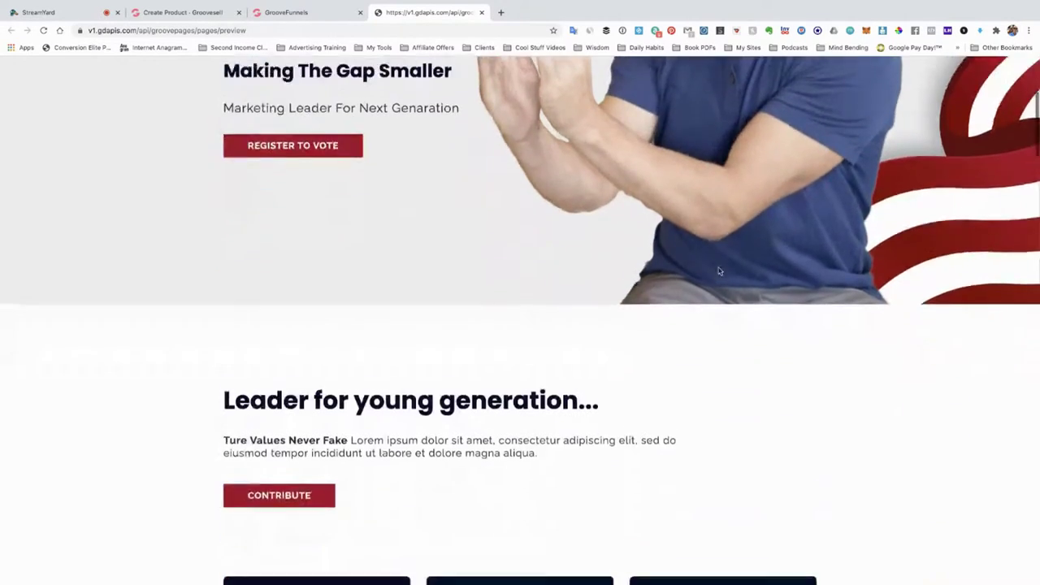
scroll(719, 270, "down", 8)
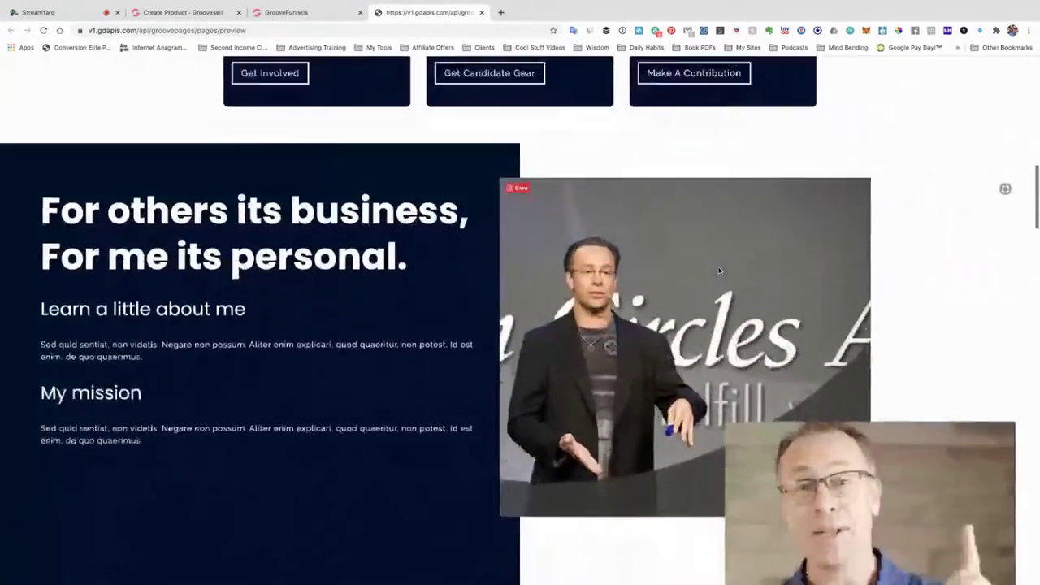
scroll(719, 270, "down", 9)
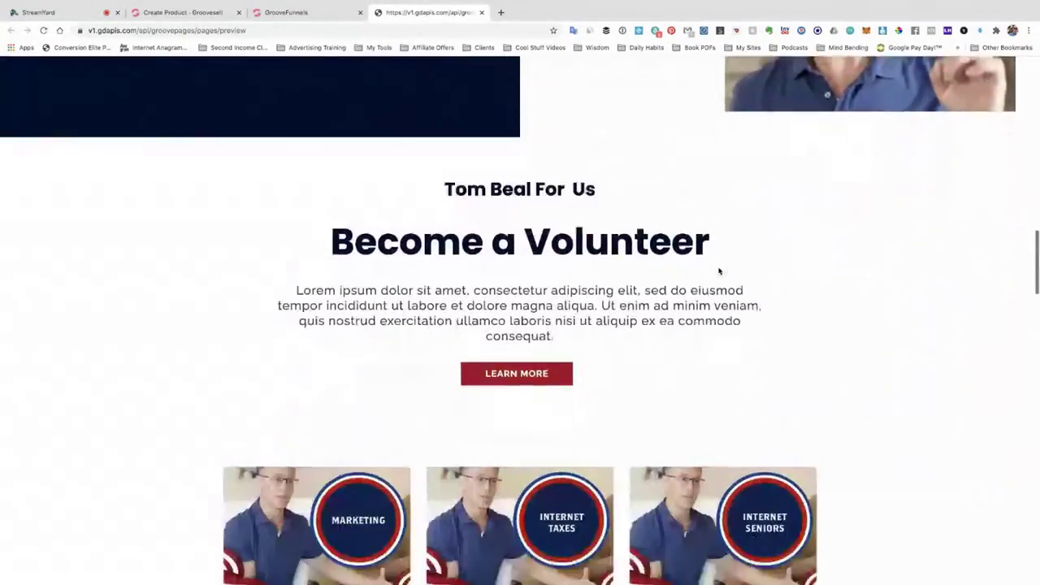
scroll(719, 271, "down", 10)
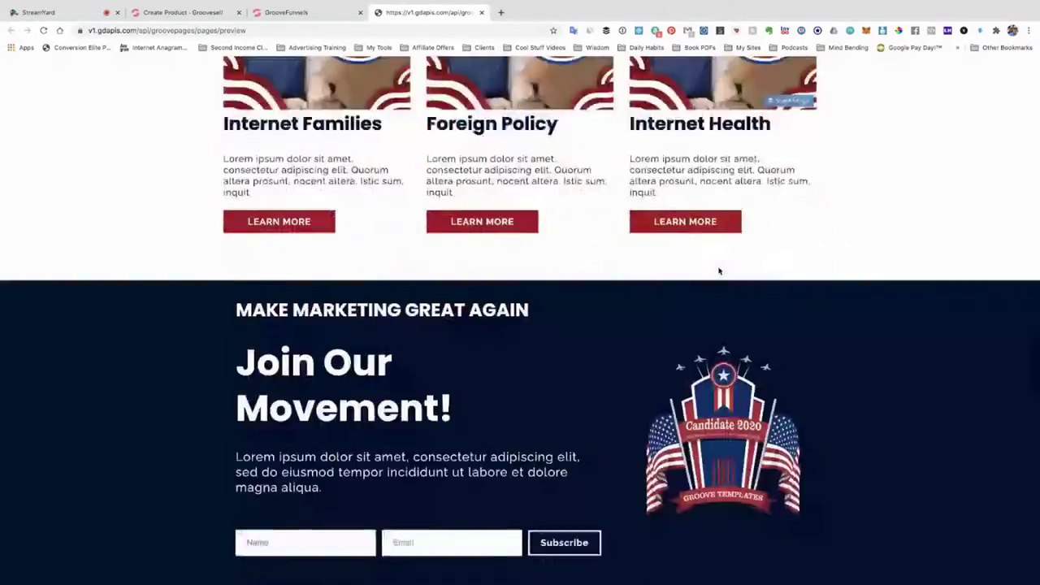
scroll(719, 271, "down", 10)
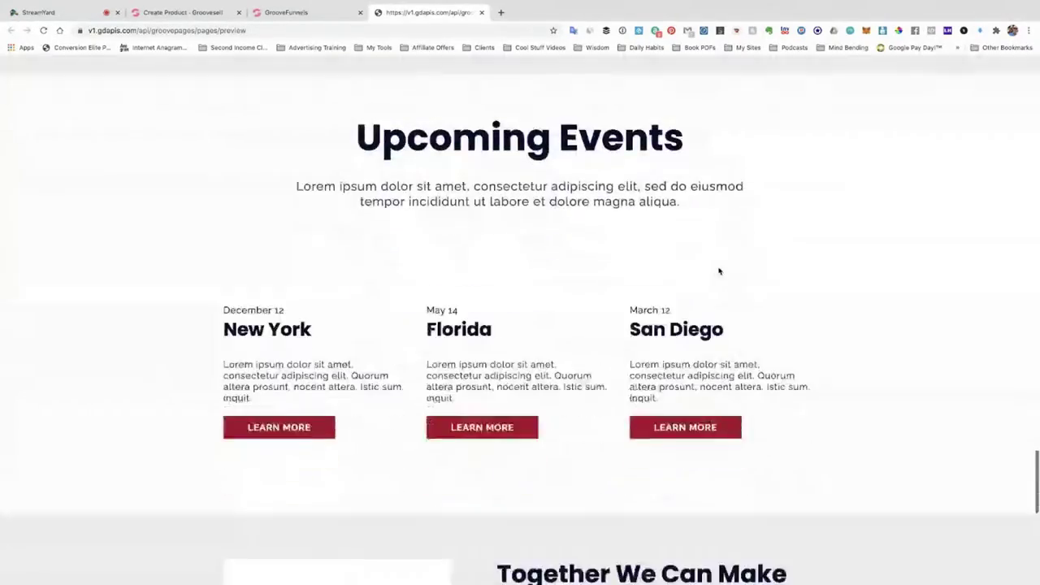
scroll(719, 270, "up", 20)
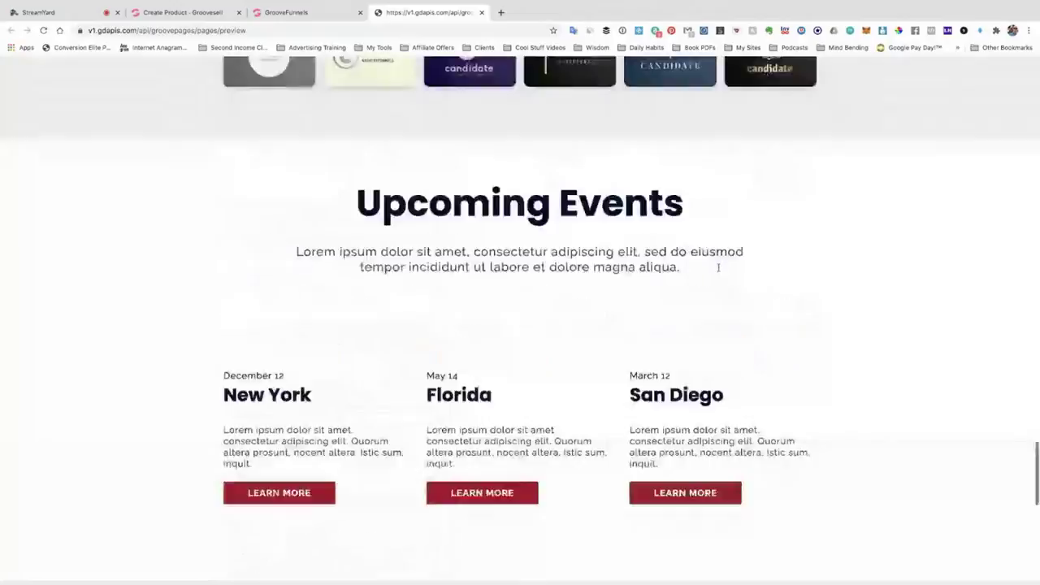
scroll(719, 271, "up", 10)
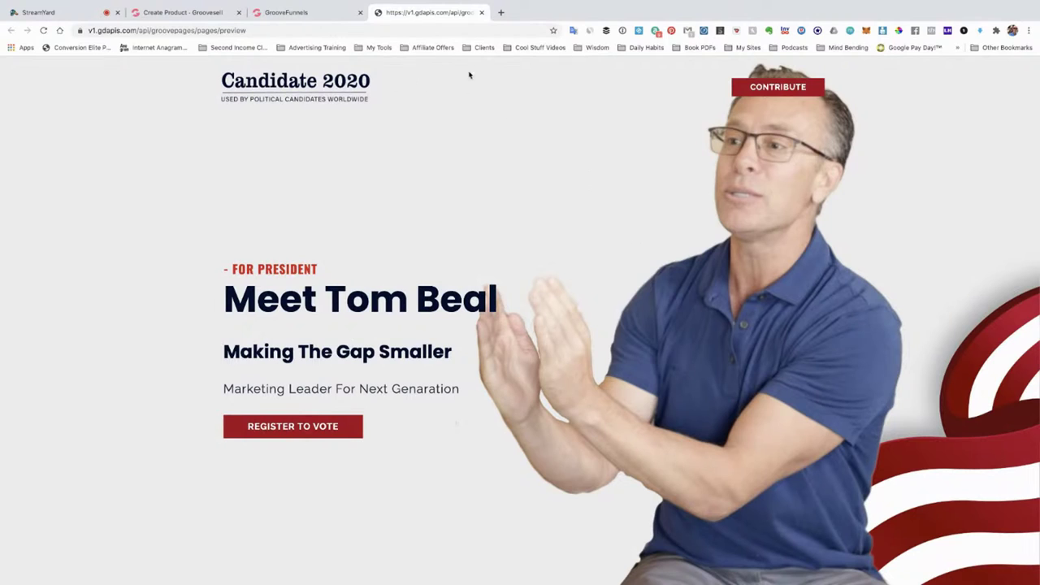
left_click(482, 13)
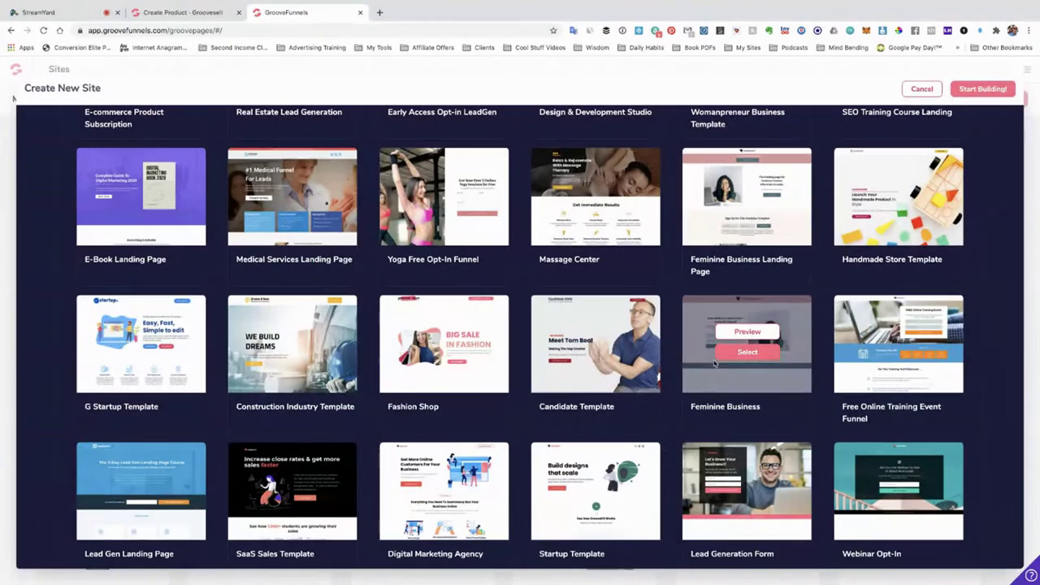
Step: Scroll the Create New Site gallery back up to the Blank Template card
scroll(717, 372, "down", 3)
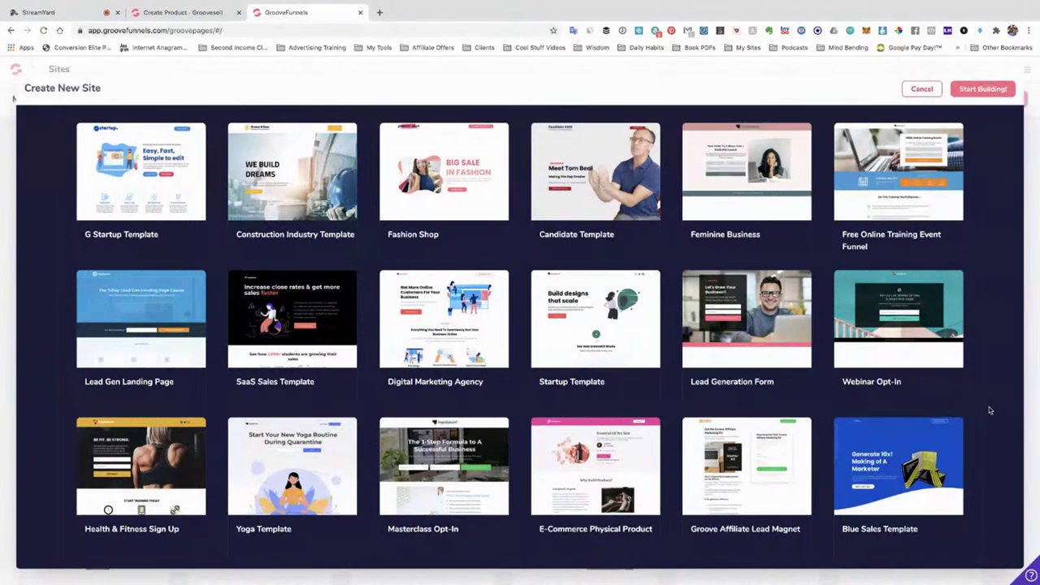
scroll(982, 417, "up", 1)
scroll(982, 415, "up", 3)
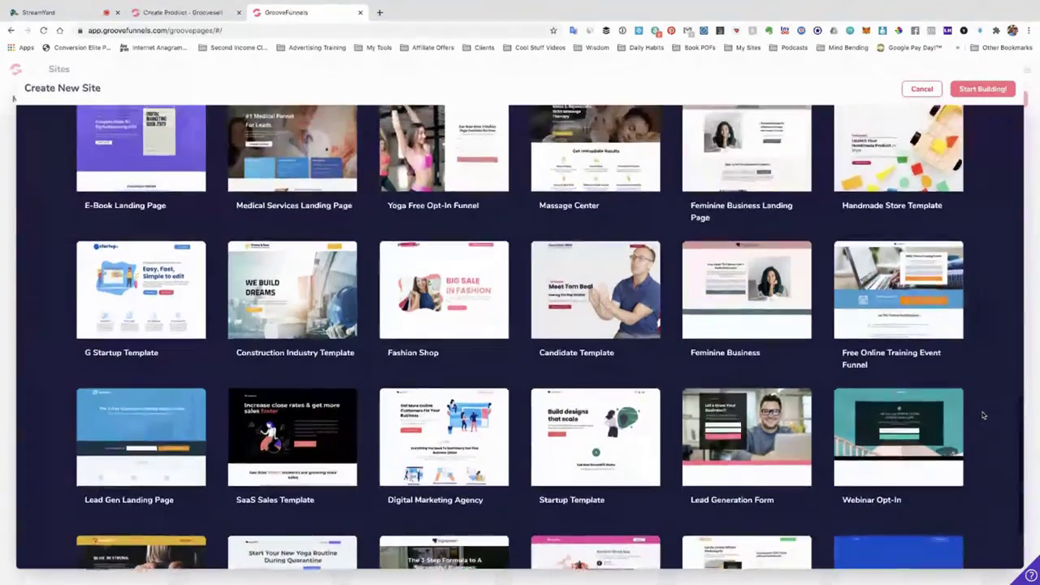
scroll(982, 414, "up", 5)
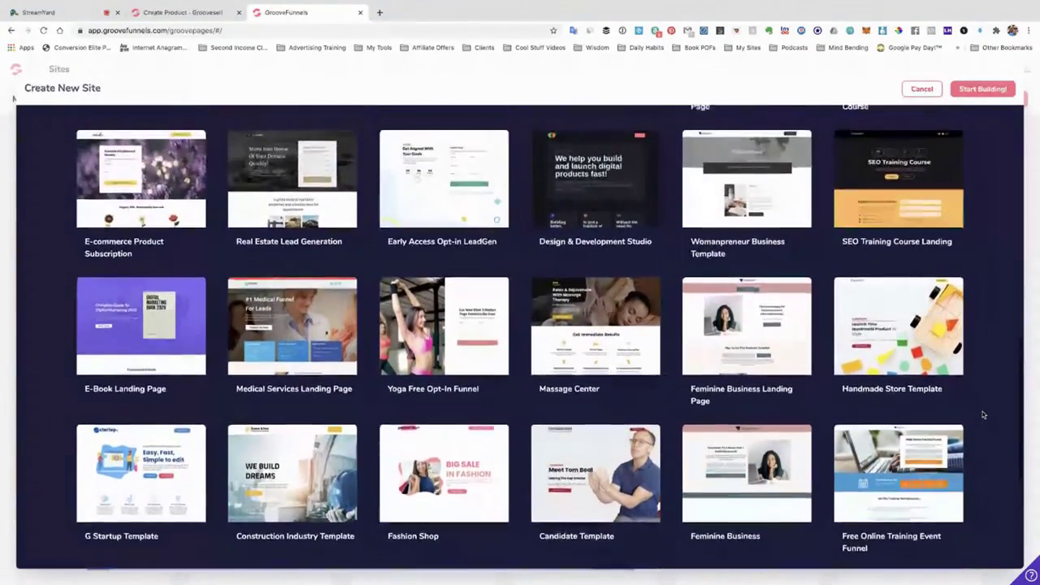
scroll(983, 415, "up", 2)
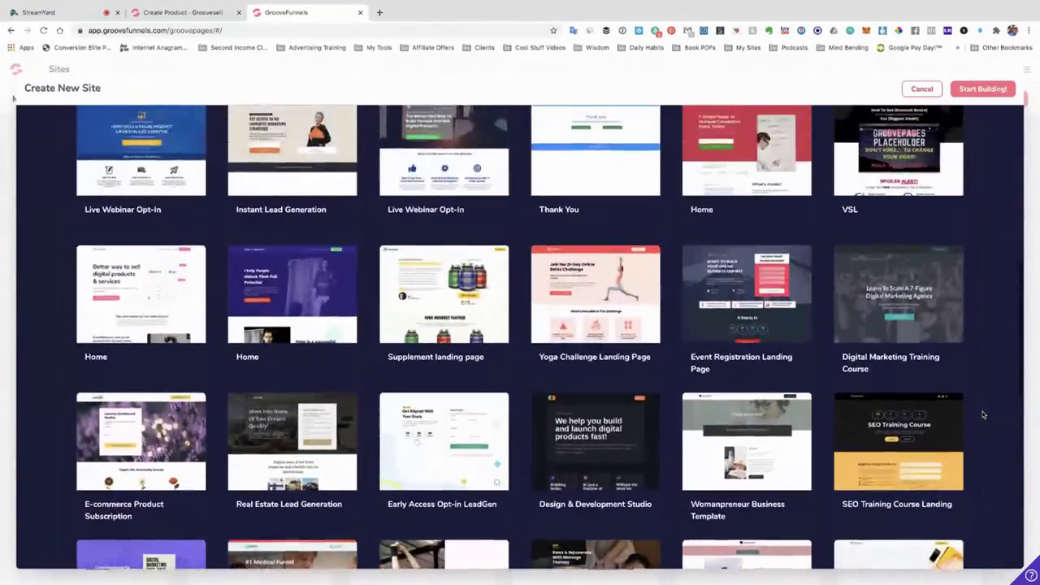
scroll(982, 415, "up", 2)
scroll(982, 414, "up", 1)
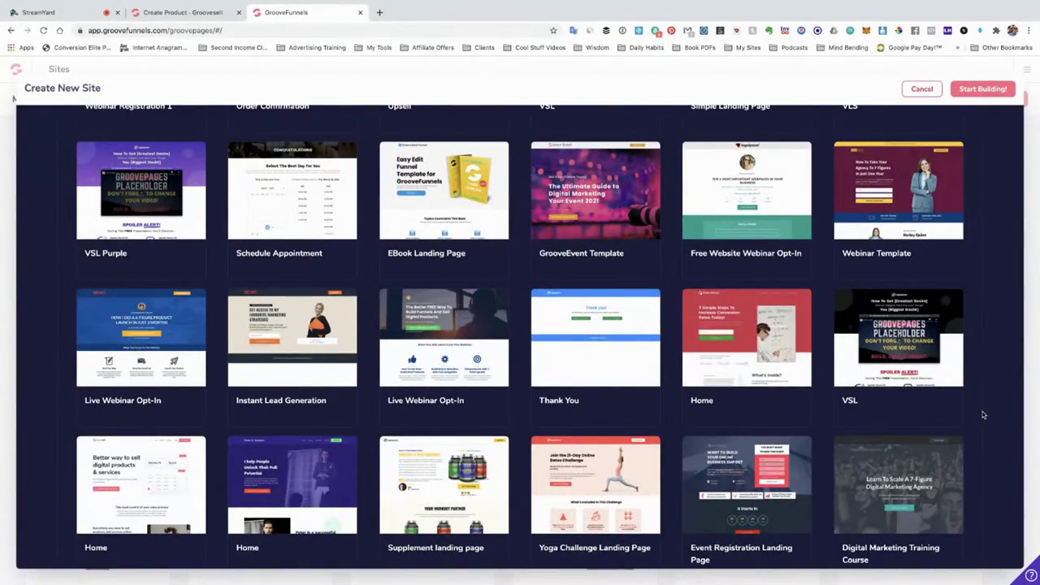
scroll(982, 415, "up", 2)
scroll(982, 415, "up", 3)
scroll(982, 414, "up", 2)
mouse_move(902, 346)
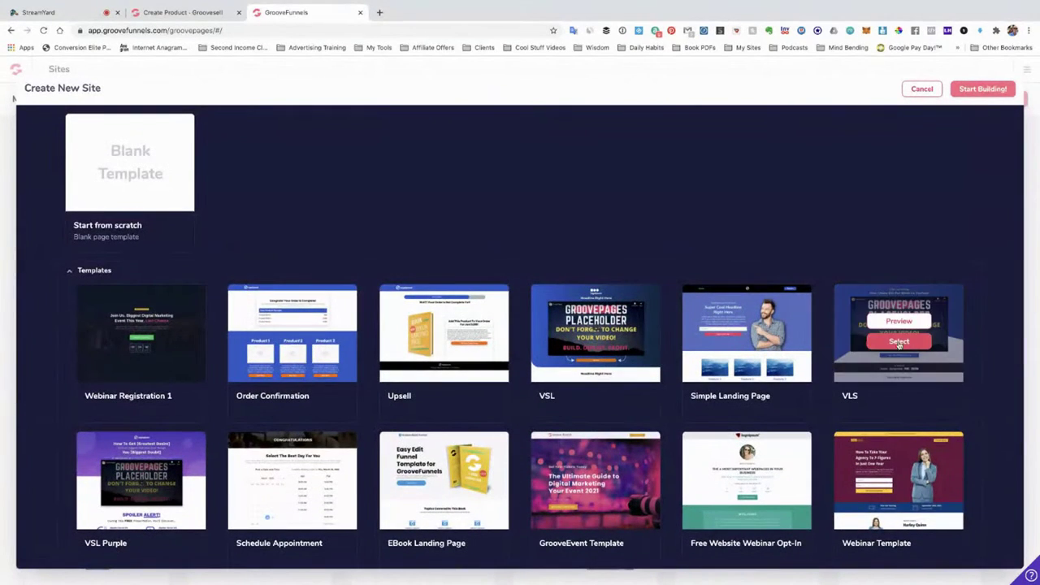
left_click(899, 321)
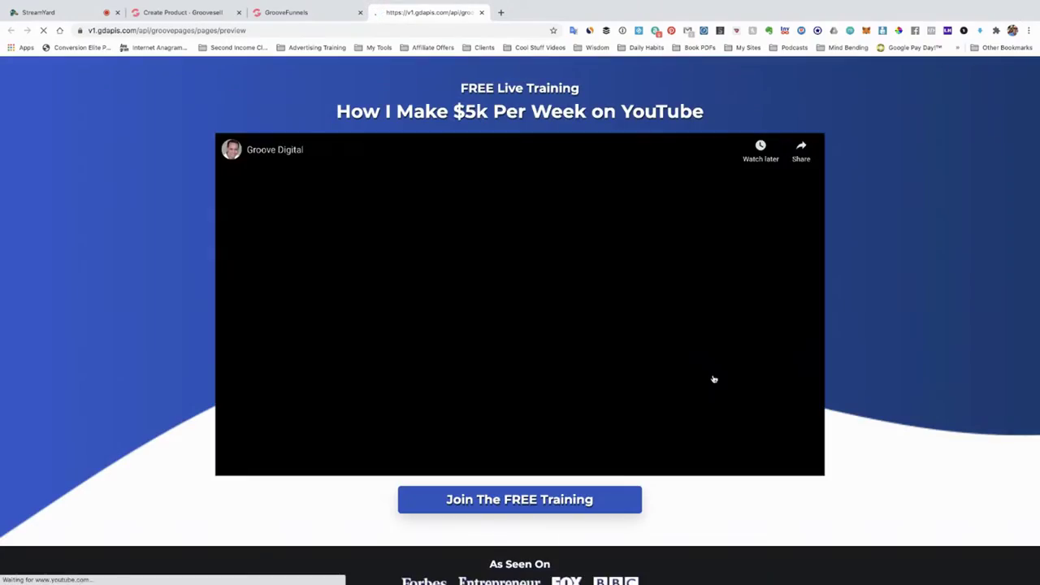
scroll(790, 404, "down", 3)
scroll(790, 404, "down", 15)
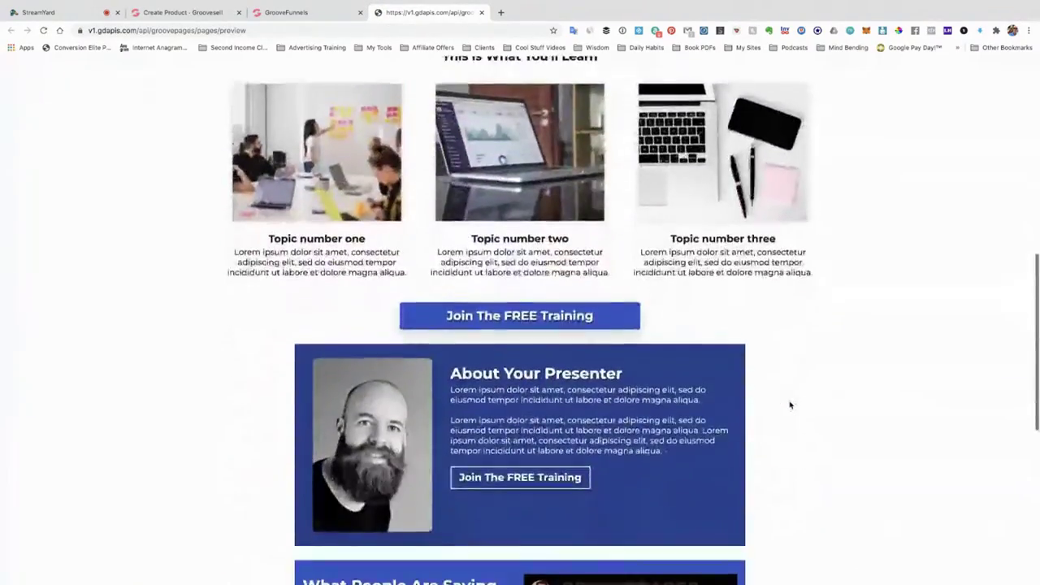
scroll(790, 404, "up", 20)
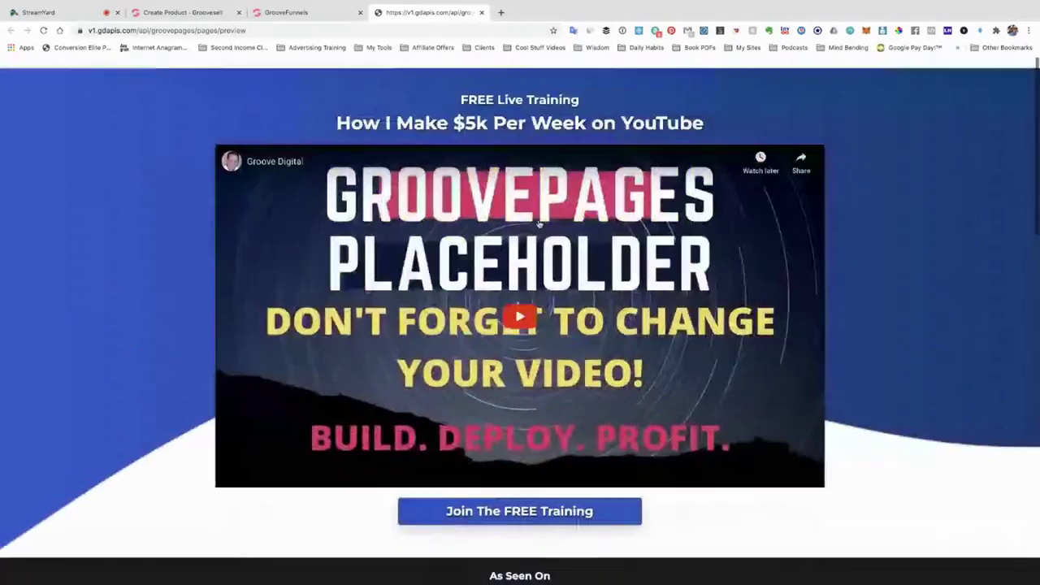
left_click(481, 14)
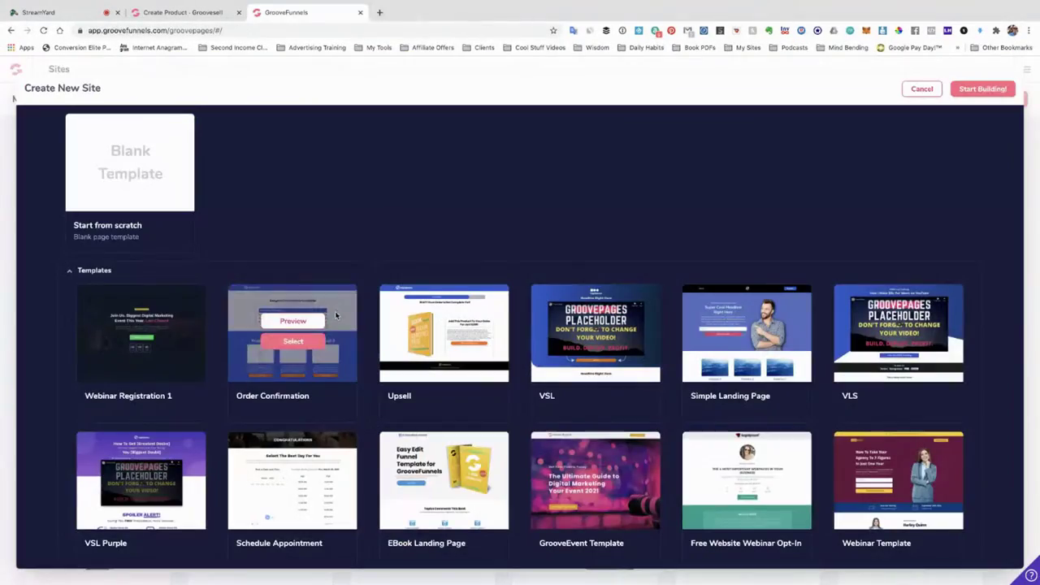
scroll(221, 319, "down", 5)
scroll(221, 319, "up", 2)
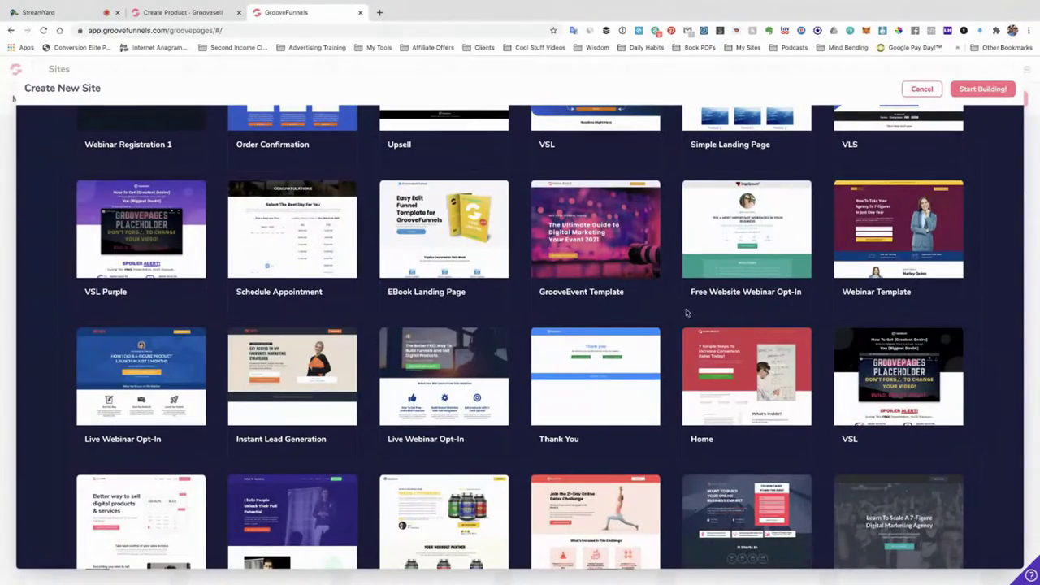
scroll(851, 321, "down", 2)
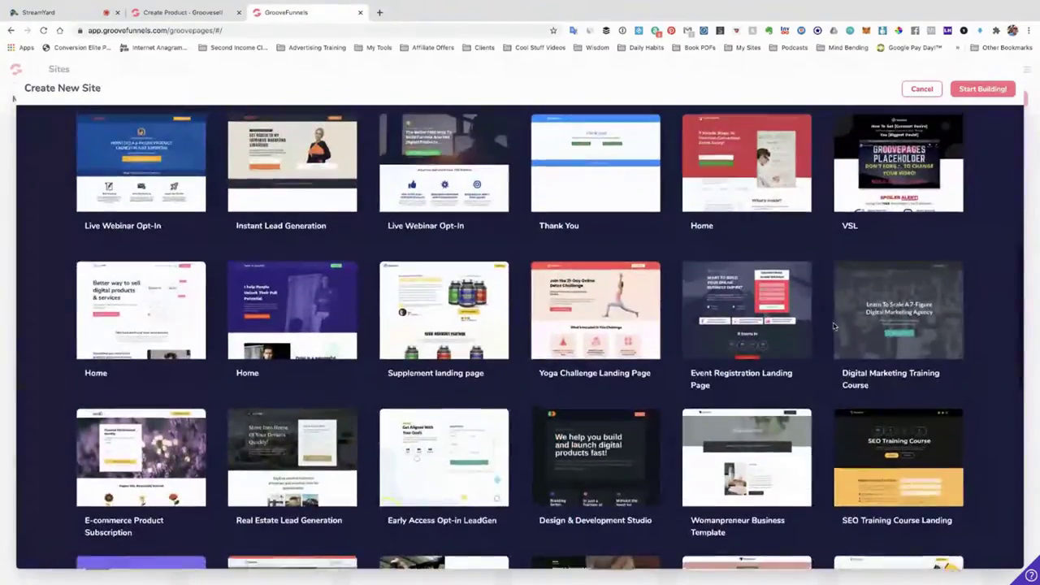
scroll(833, 326, "up", 1)
scroll(833, 326, "down", 1)
scroll(833, 325, "down", 5)
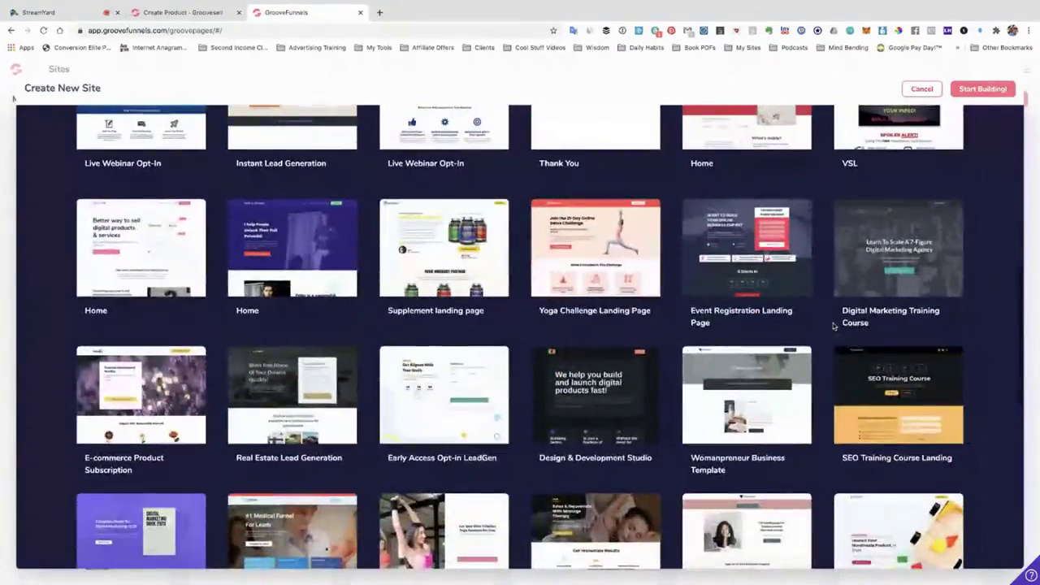
scroll(833, 326, "down", 4)
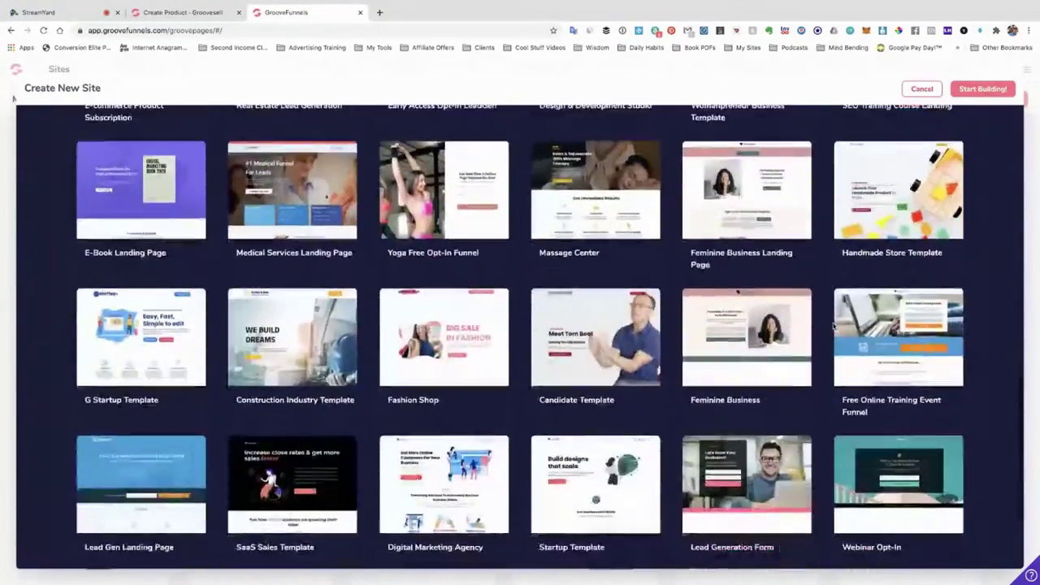
scroll(833, 325, "up", 7)
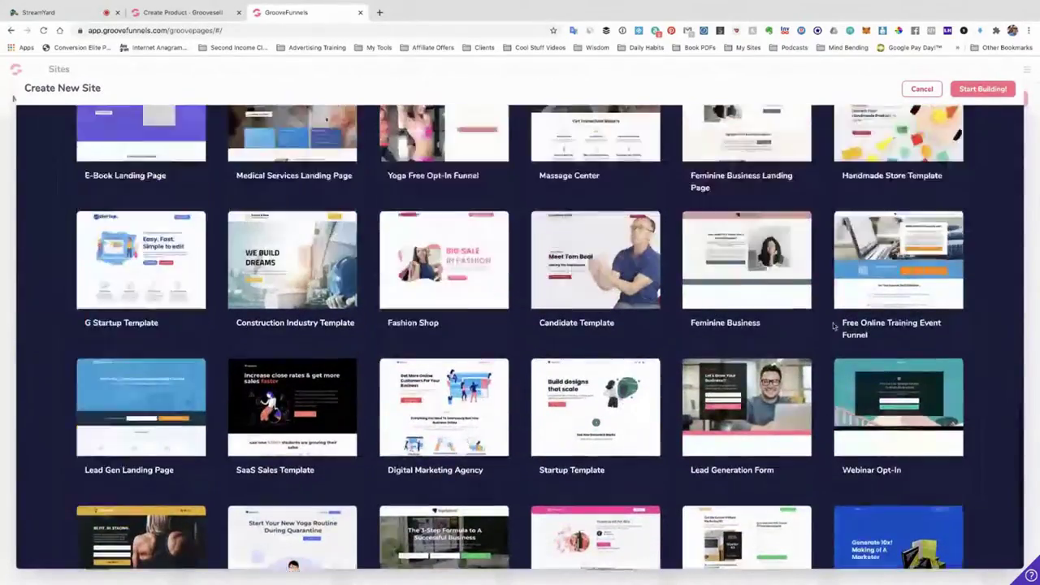
scroll(833, 325, "up", 4)
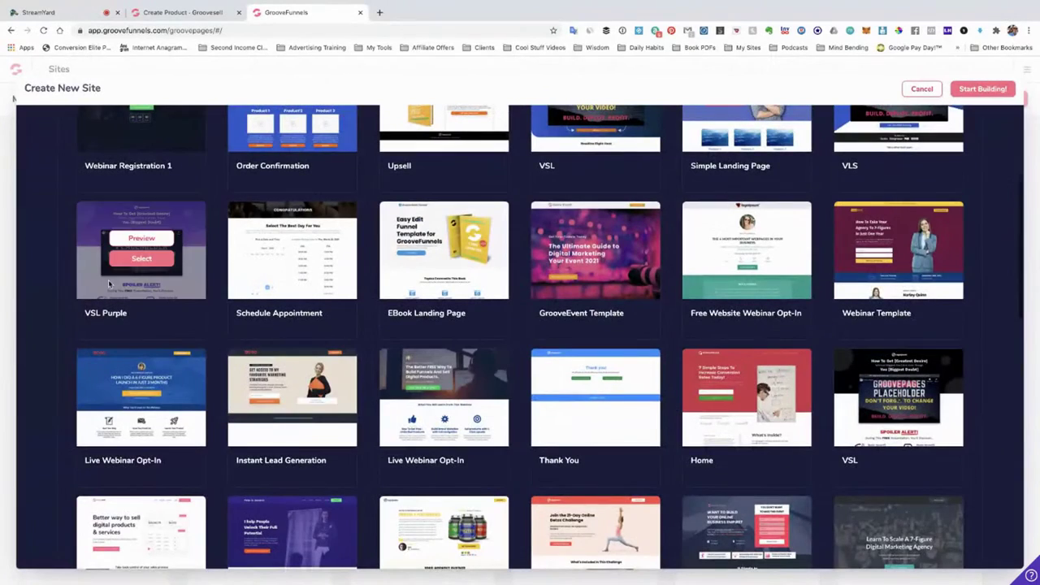
scroll(223, 287, "up", 2)
scroll(222, 286, "up", 2)
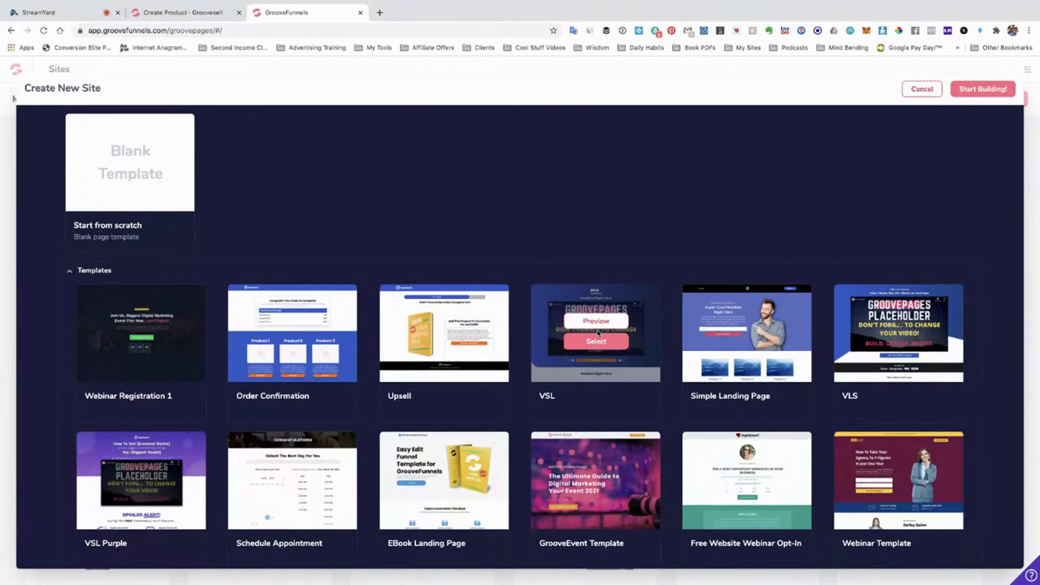
Step: Preview the VSL template's full sample page, then start a new site from VSL Purple
left_click(596, 322)
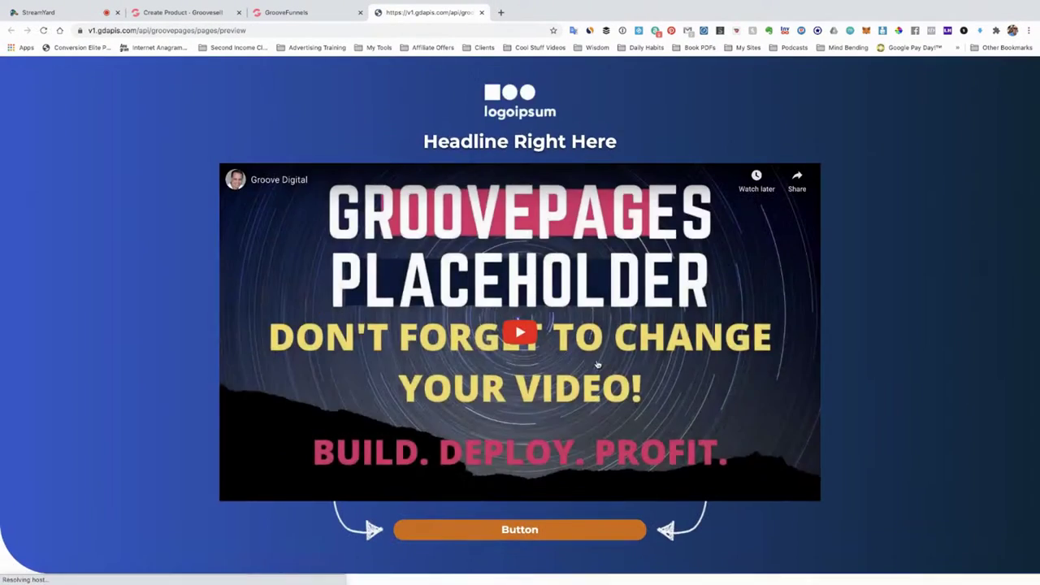
scroll(596, 365, "down", 7)
scroll(596, 363, "down", 6)
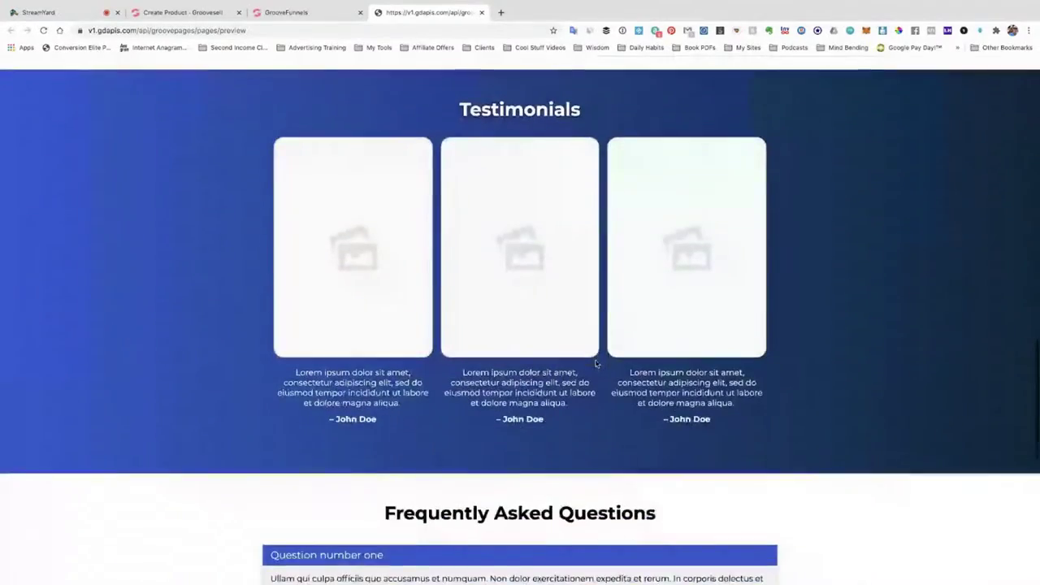
scroll(596, 364, "down", 1)
scroll(595, 365, "down", 6)
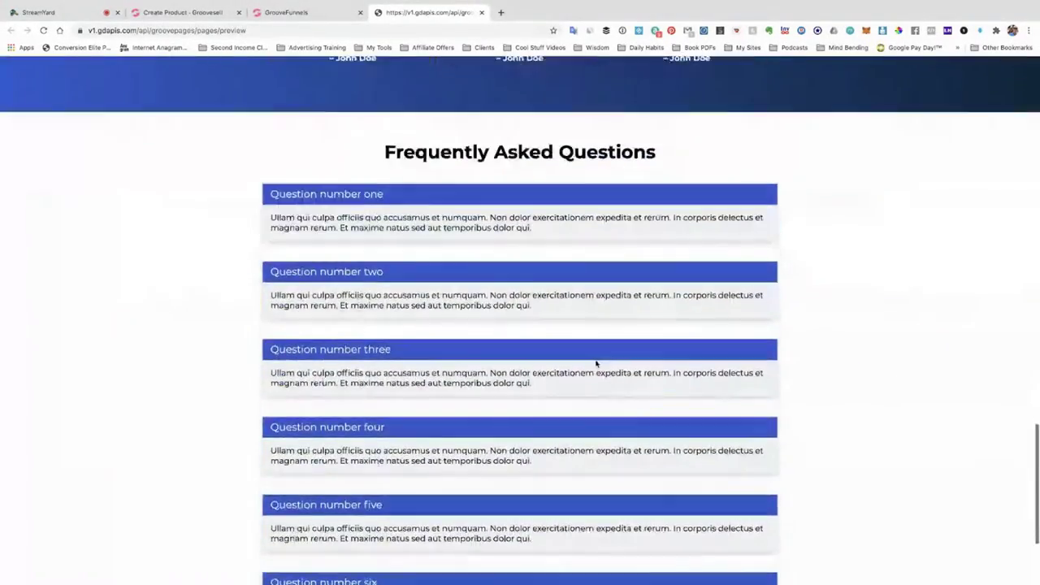
scroll(595, 364, "up", 5)
scroll(595, 365, "up", 13)
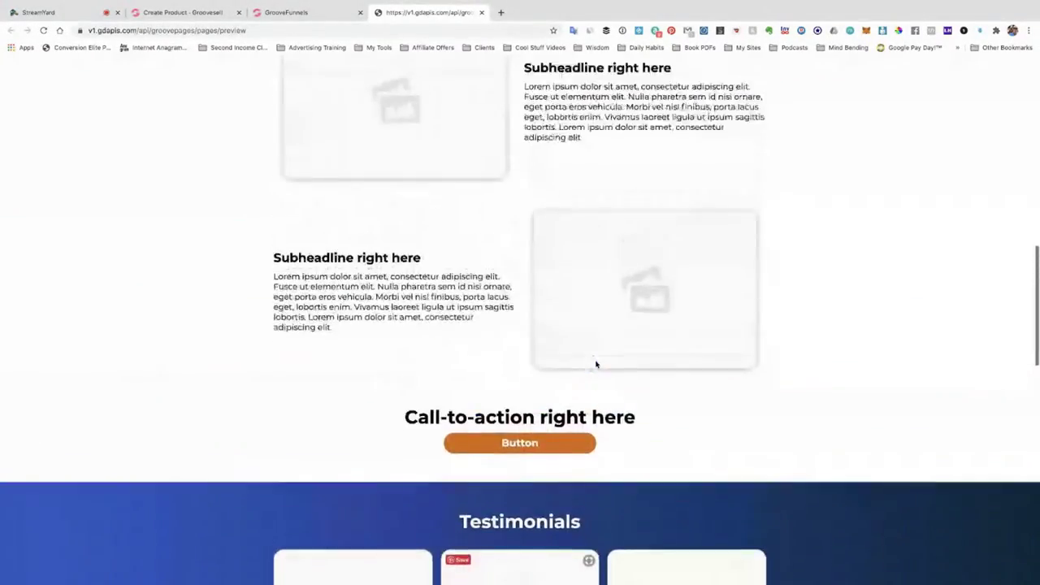
scroll(581, 339, "up", 3)
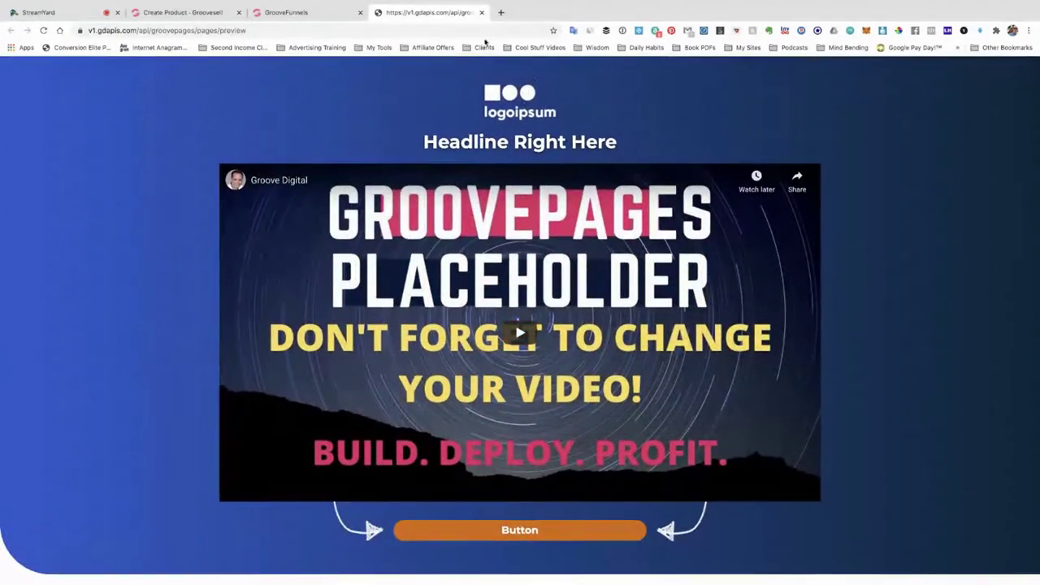
left_click(481, 13)
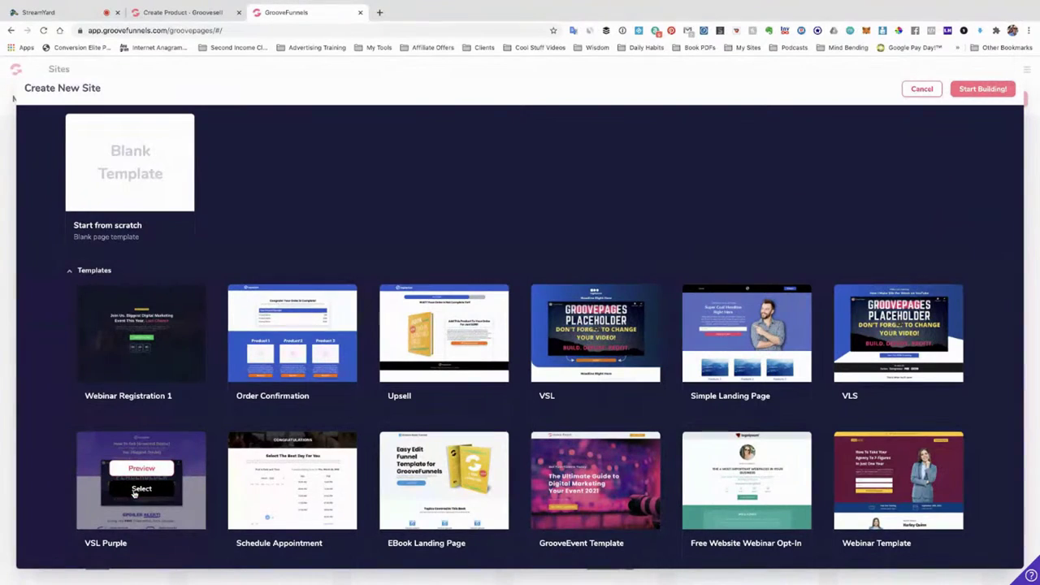
left_click(143, 470)
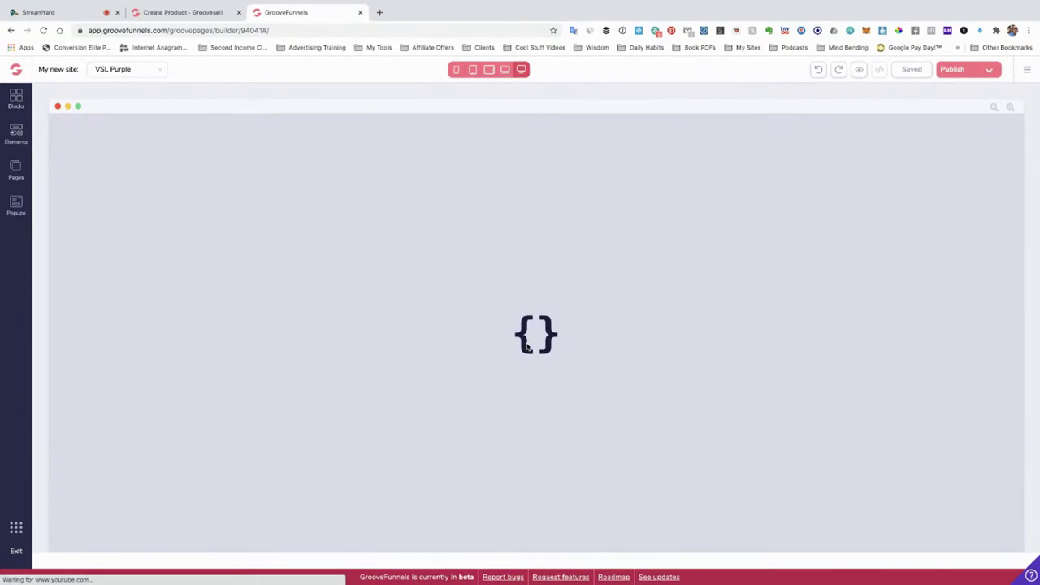
Step: Leave the VSL Purple builder via the GrooveFunnels logo and return to GroovePages' My Sites list
scroll(839, 363, "down", 5)
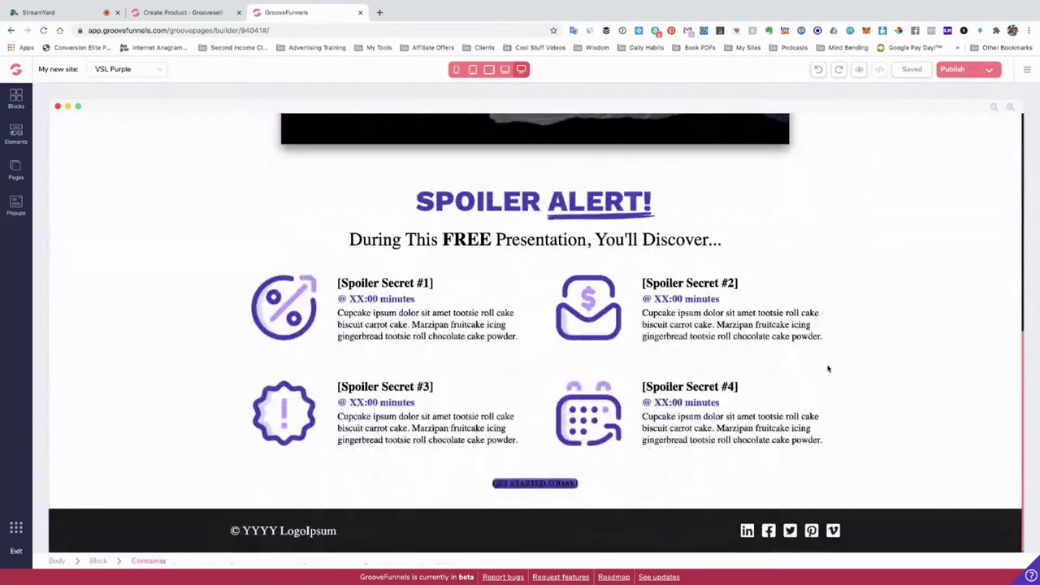
scroll(823, 366, "up", 5)
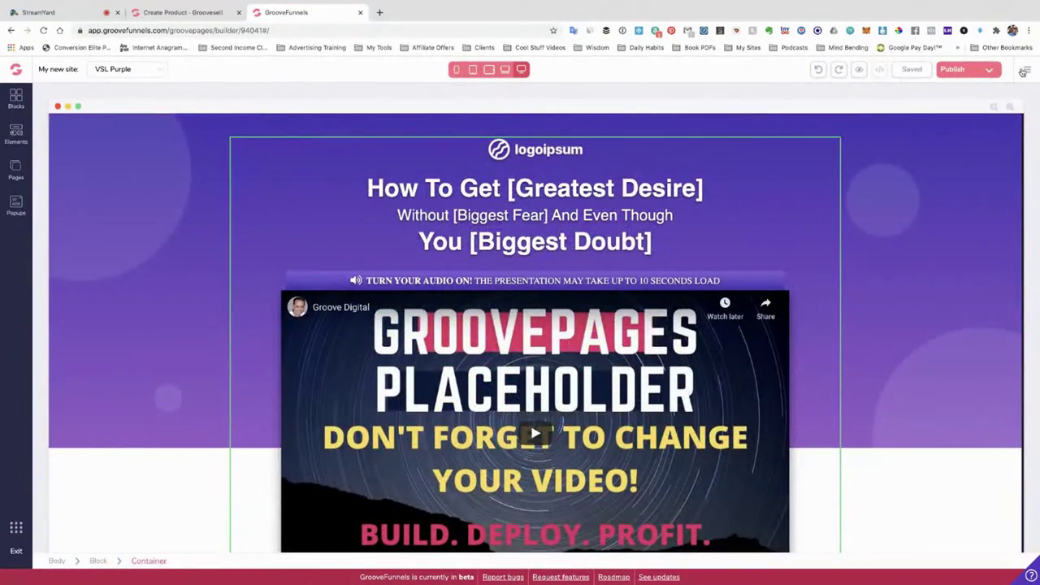
left_click(148, 115)
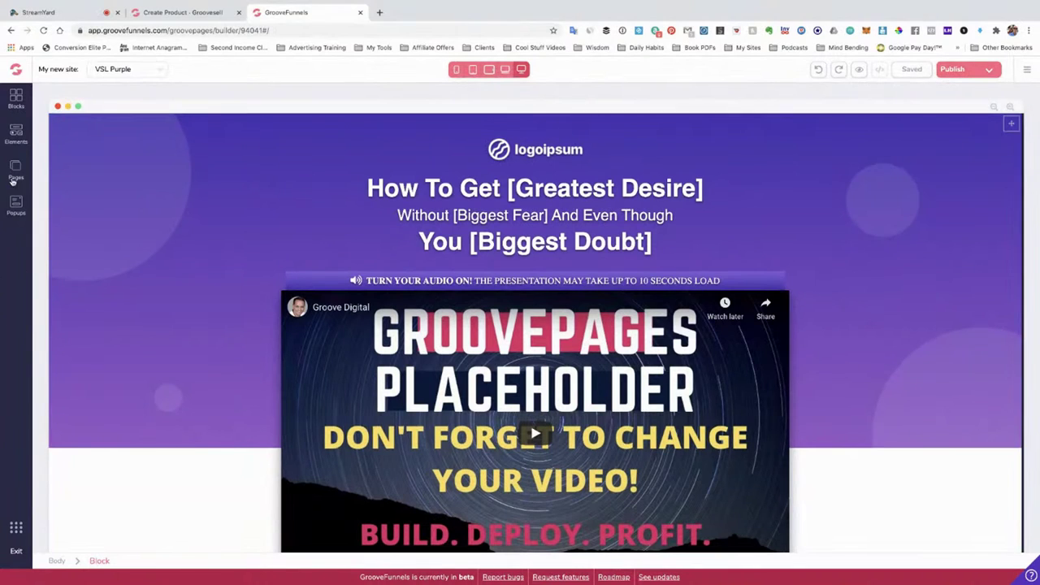
left_click(15, 69)
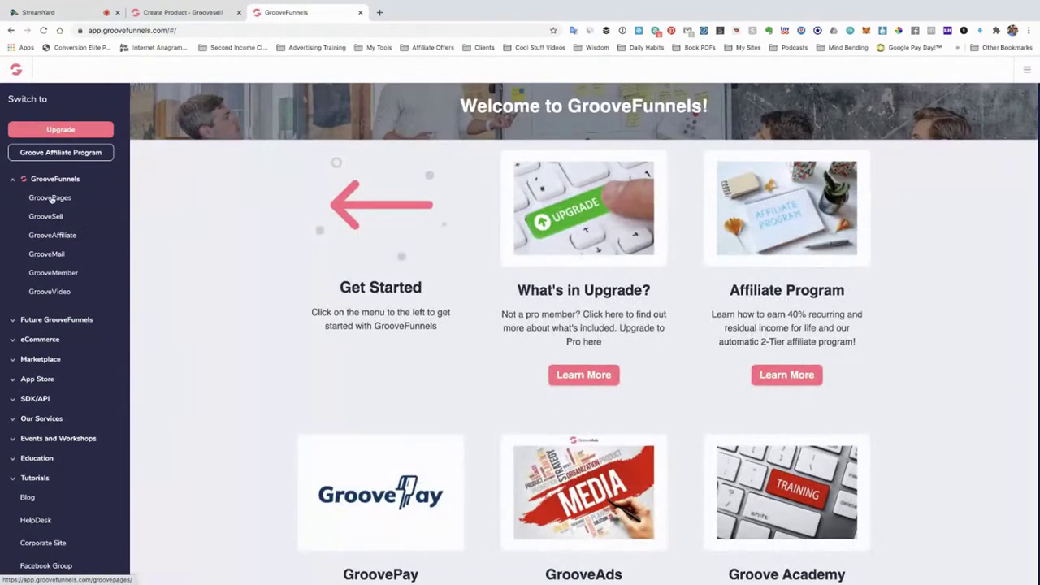
left_click(50, 199)
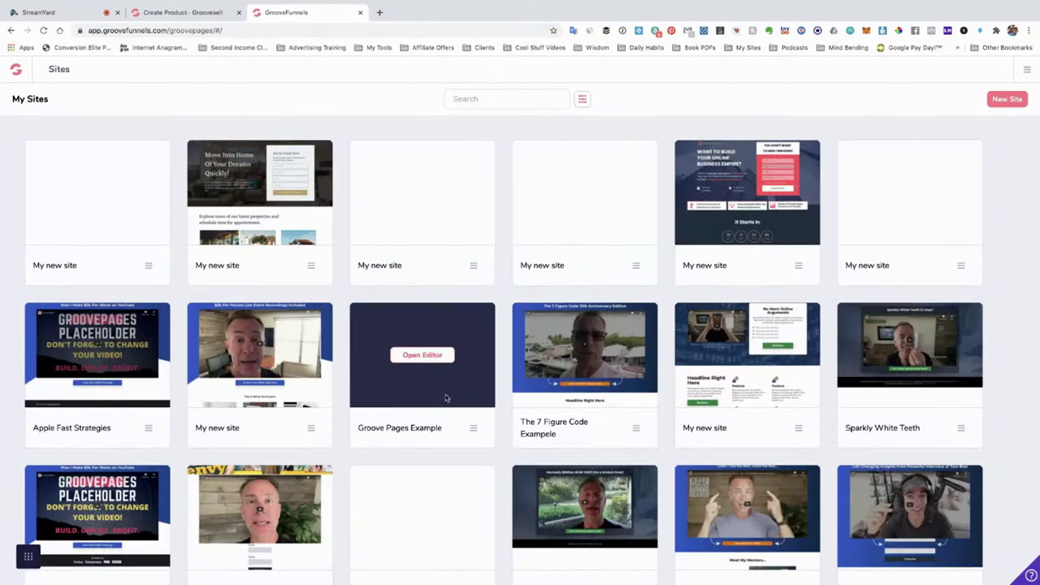
Step: Create a new site from the VSL template under Templates
left_click(1008, 99)
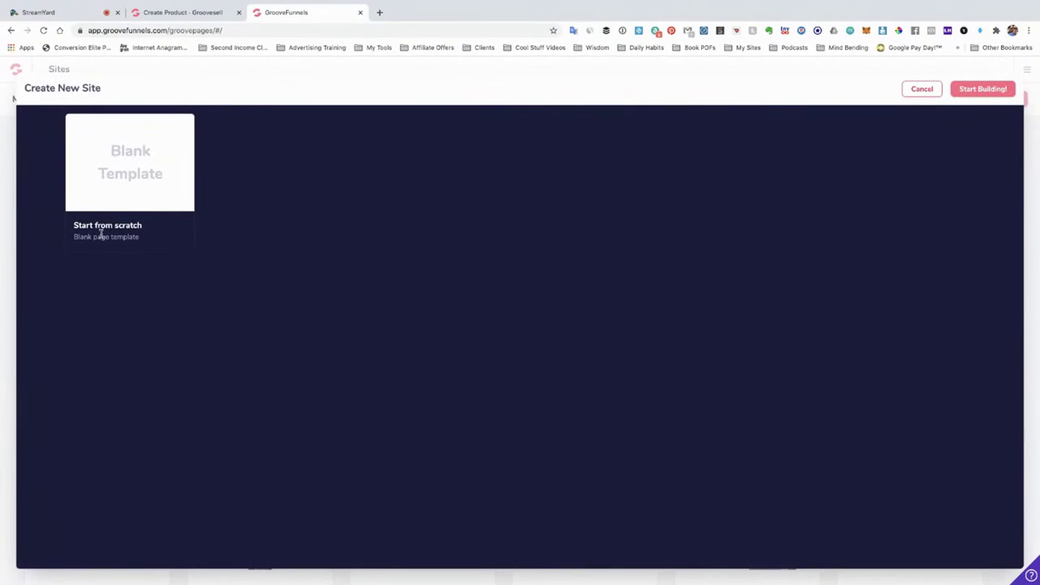
left_click(91, 271)
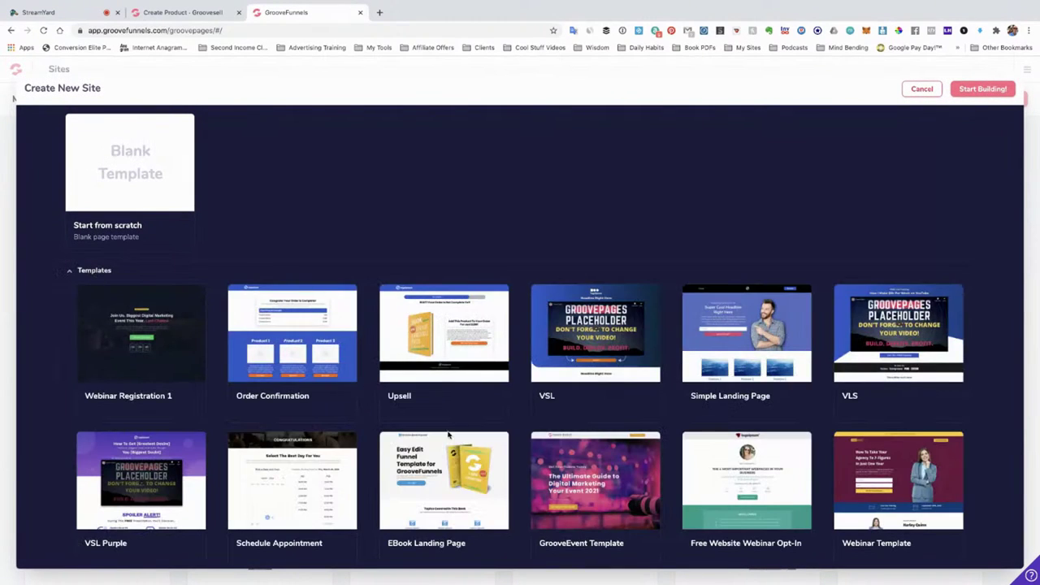
mouse_move(693, 343)
mouse_move(651, 351)
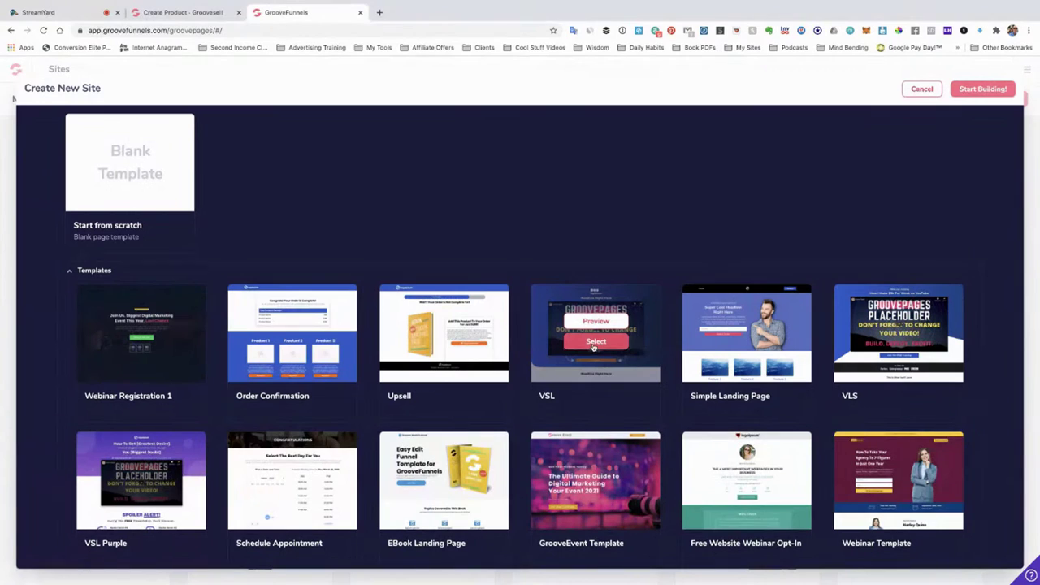
left_click(595, 342)
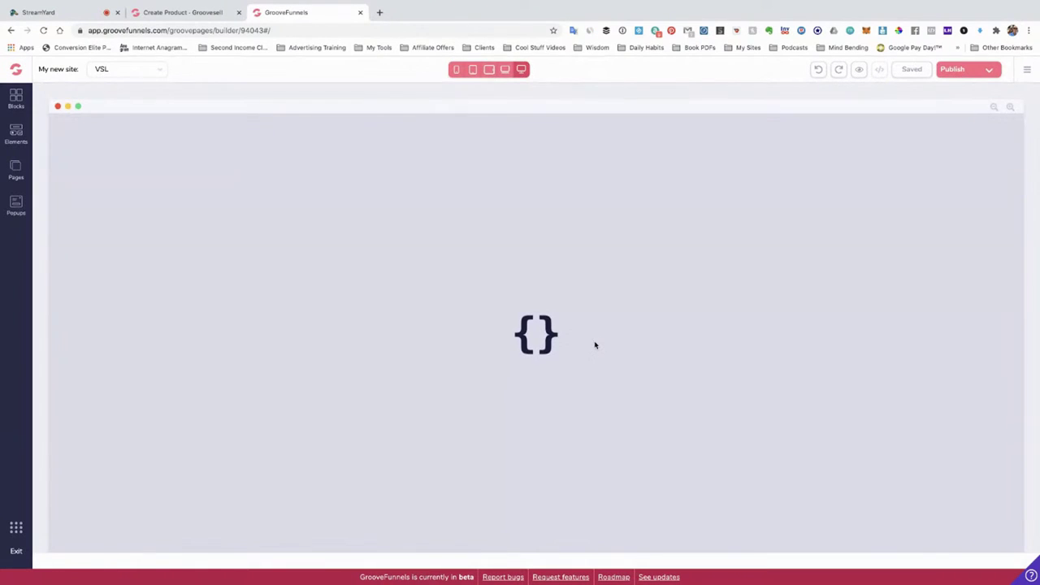
Step: Delete the logo above the headline
scroll(806, 344, "down", 15)
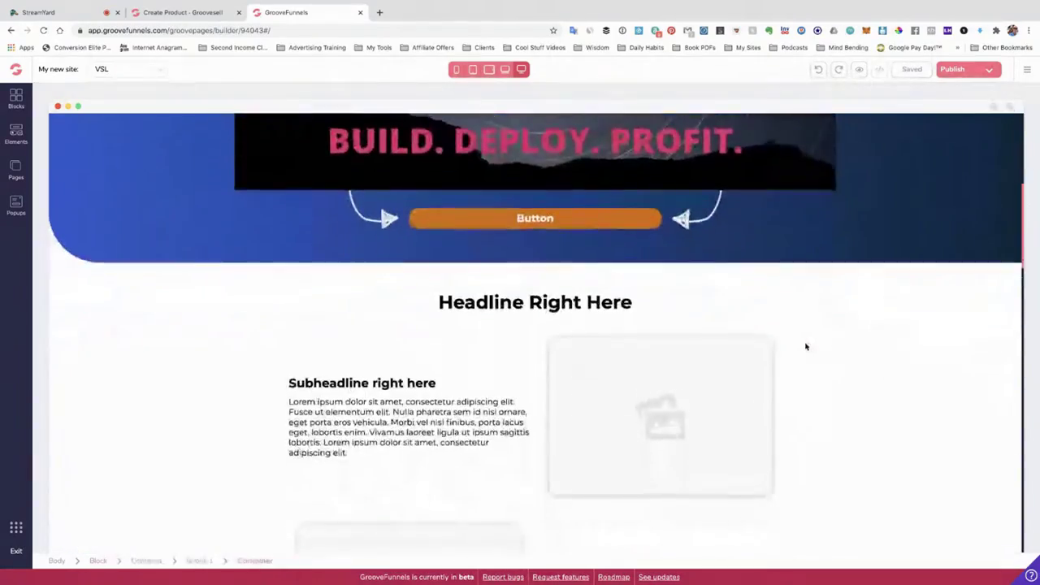
scroll(806, 346, "down", 3)
scroll(805, 346, "up", 18)
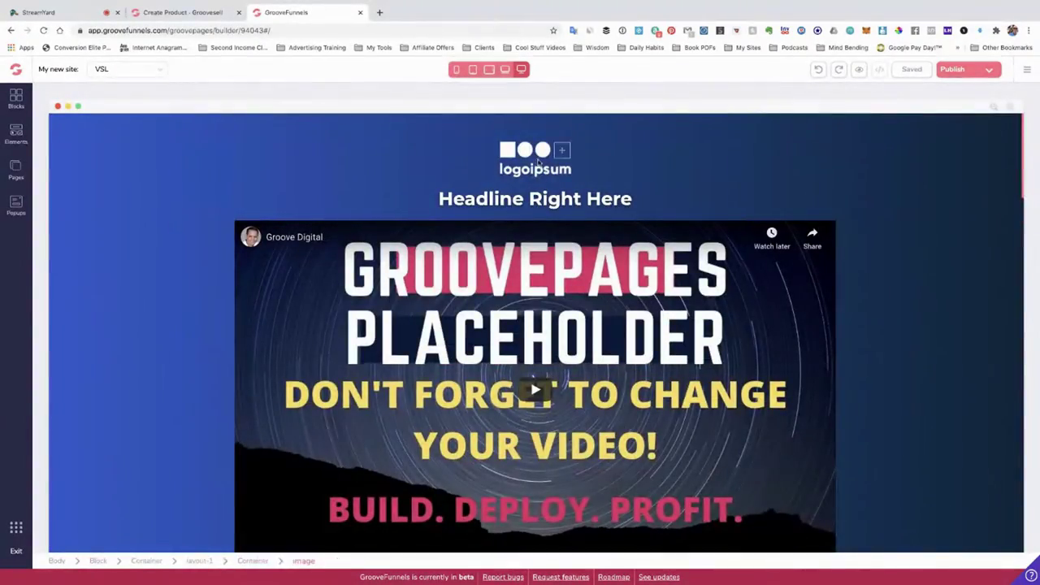
left_click(535, 160)
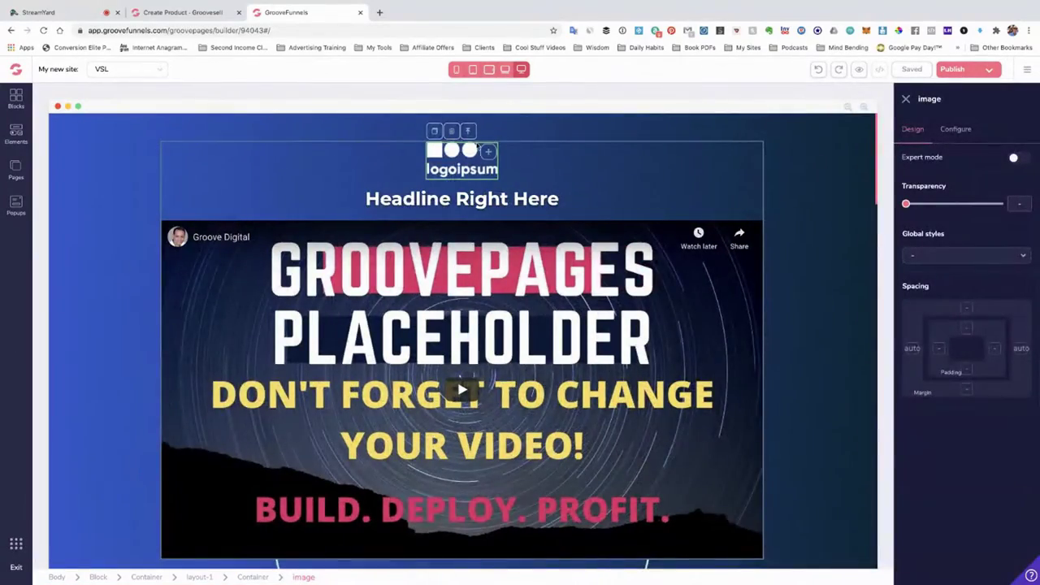
left_click(452, 132)
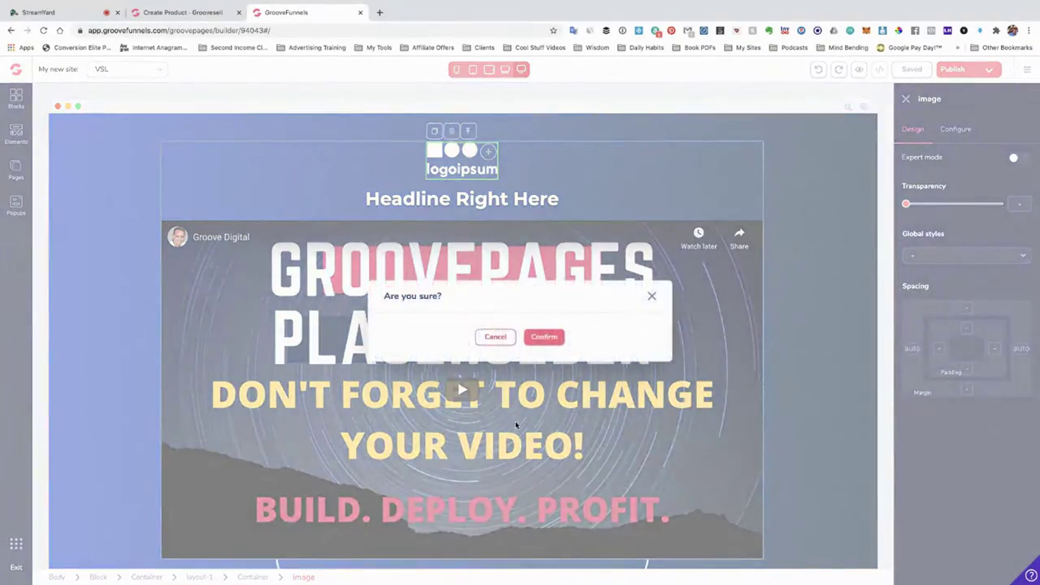
left_click(546, 338)
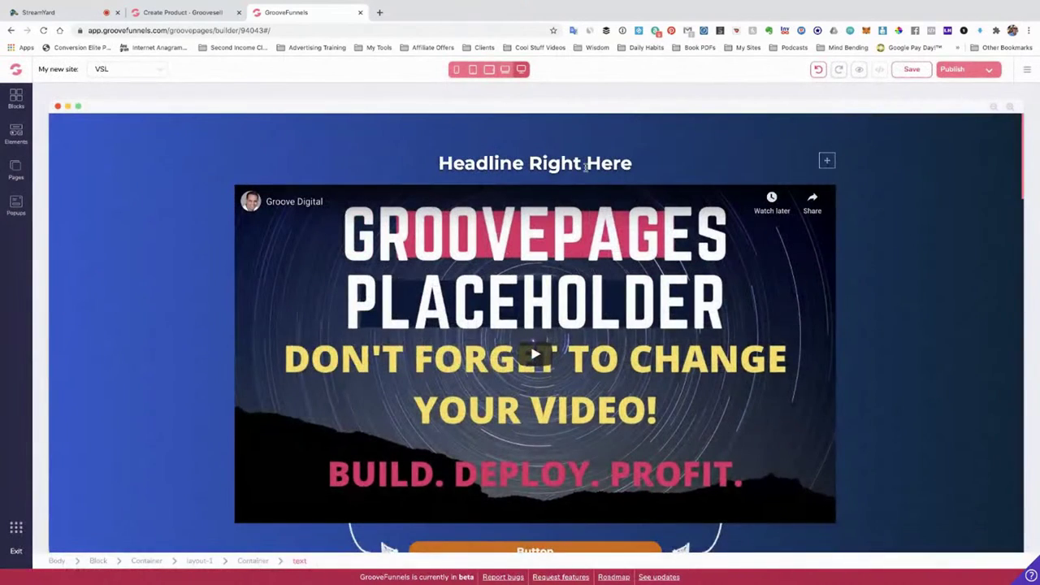
Step: Replace 'Headline Right Here' with 'Finally a Way to Work With' plus the owner's name and '!'
triple_click(570, 163)
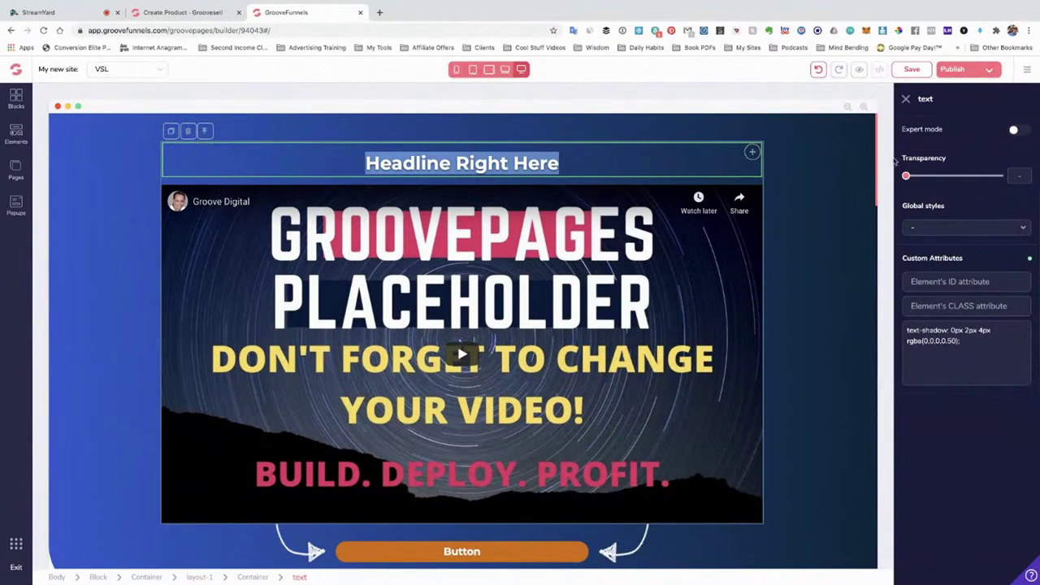
left_click(575, 162)
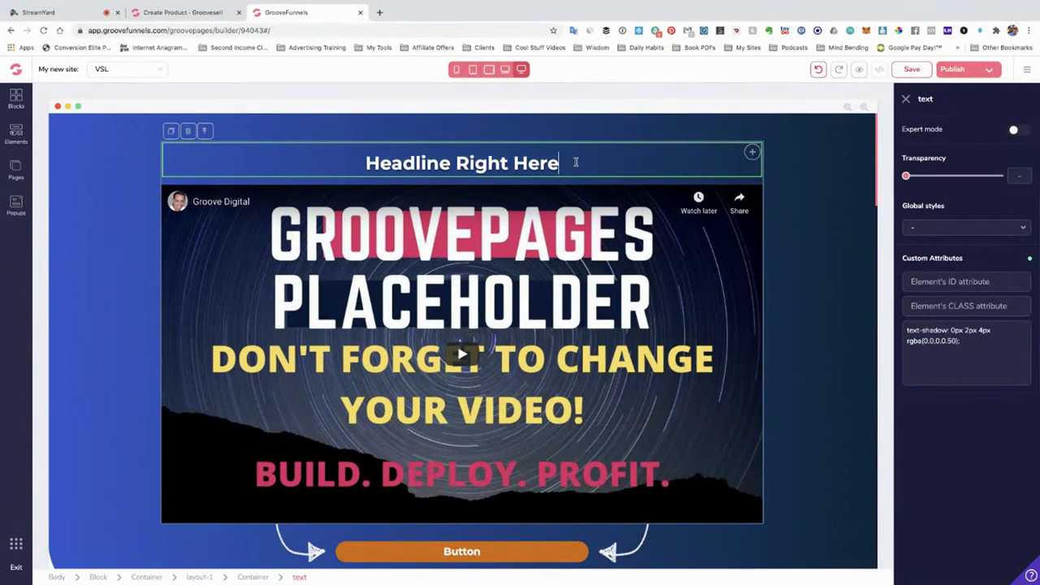
double_click(552, 163)
left_click(553, 162)
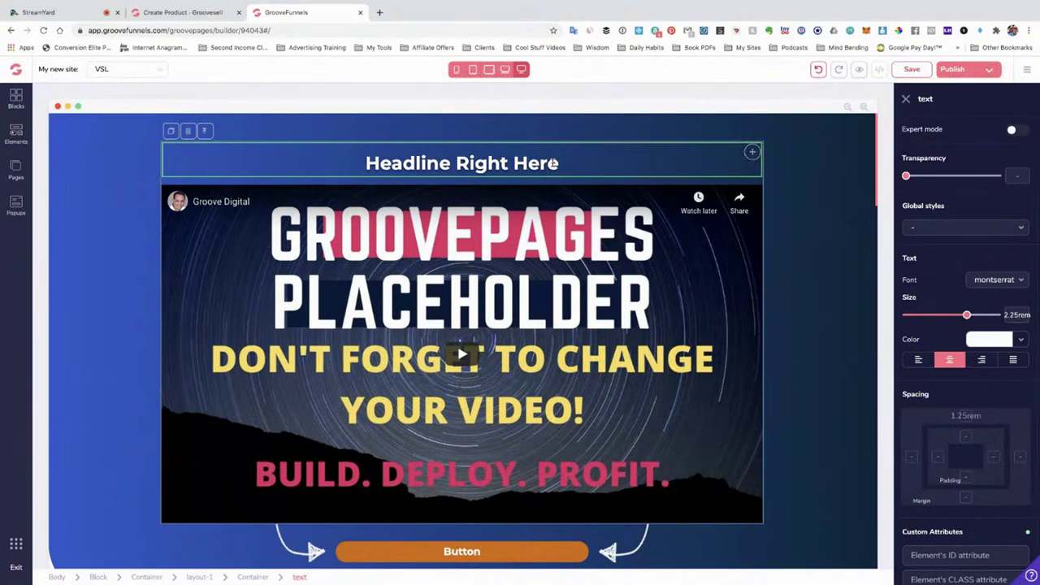
triple_click(553, 163)
type("F")
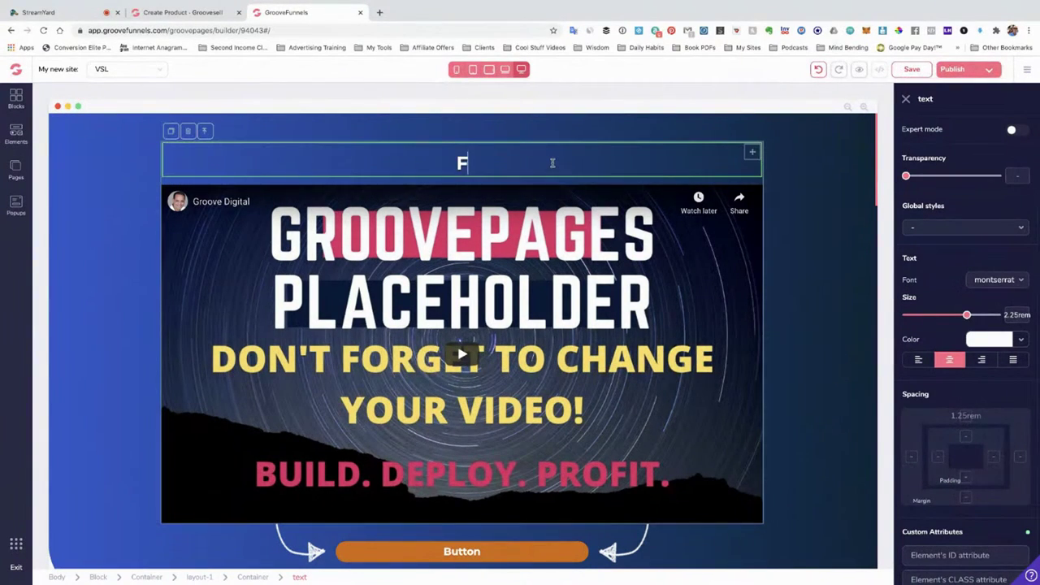
type("ub")
key("BackSpace")
key("BackSpace")
type("inally, ")
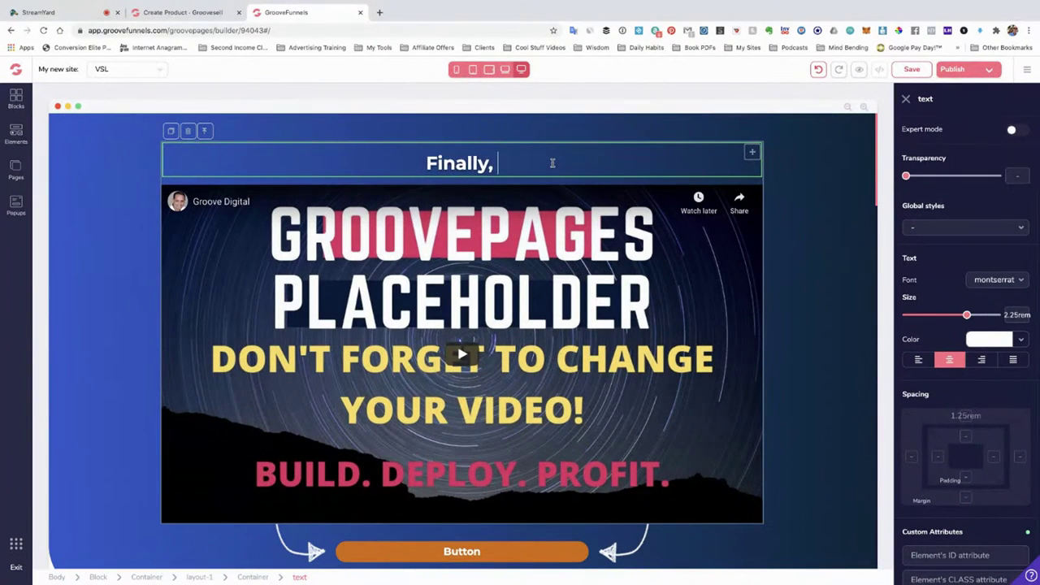
type("a Way to Work iWith Tom Beak")
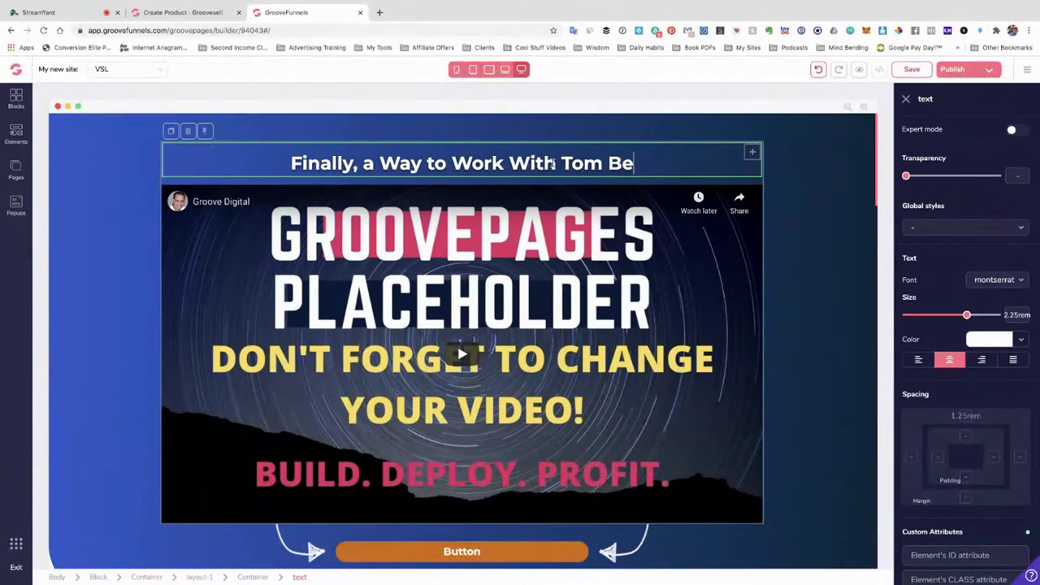
key("BackSpace")
key("BackSpace")
type("l")
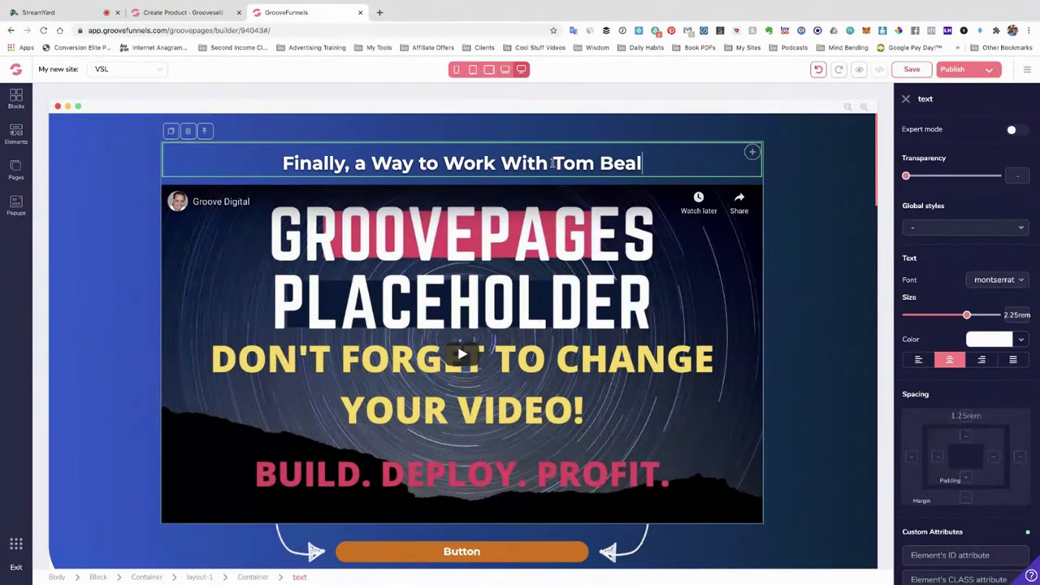
type("!")
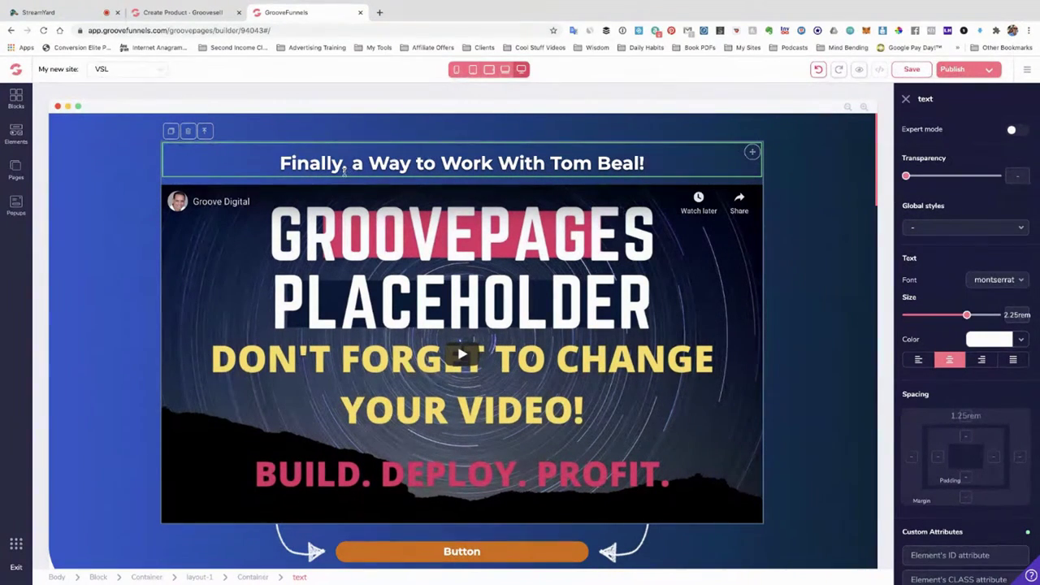
key("BackSpace")
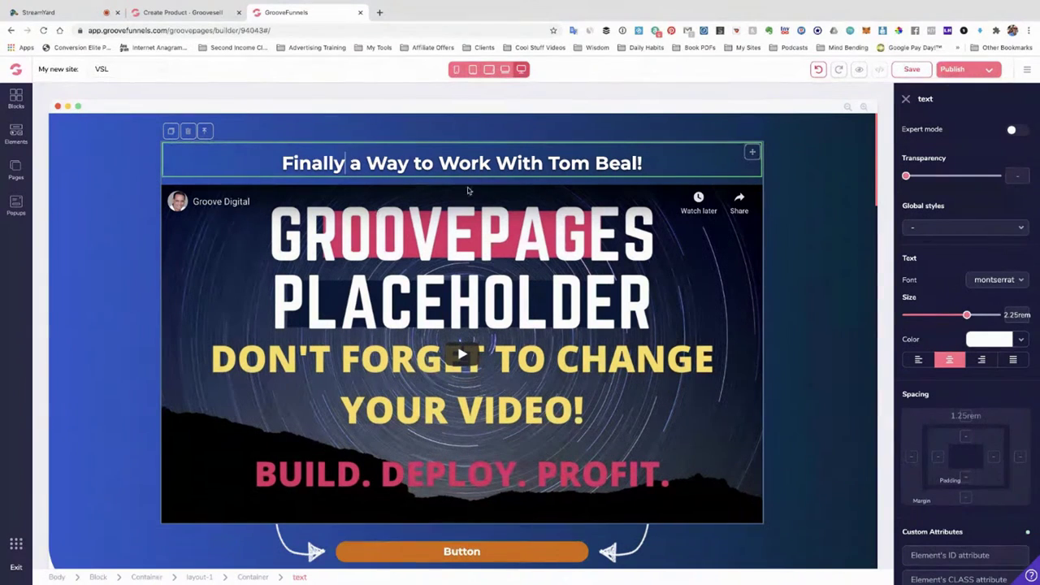
left_click(784, 212)
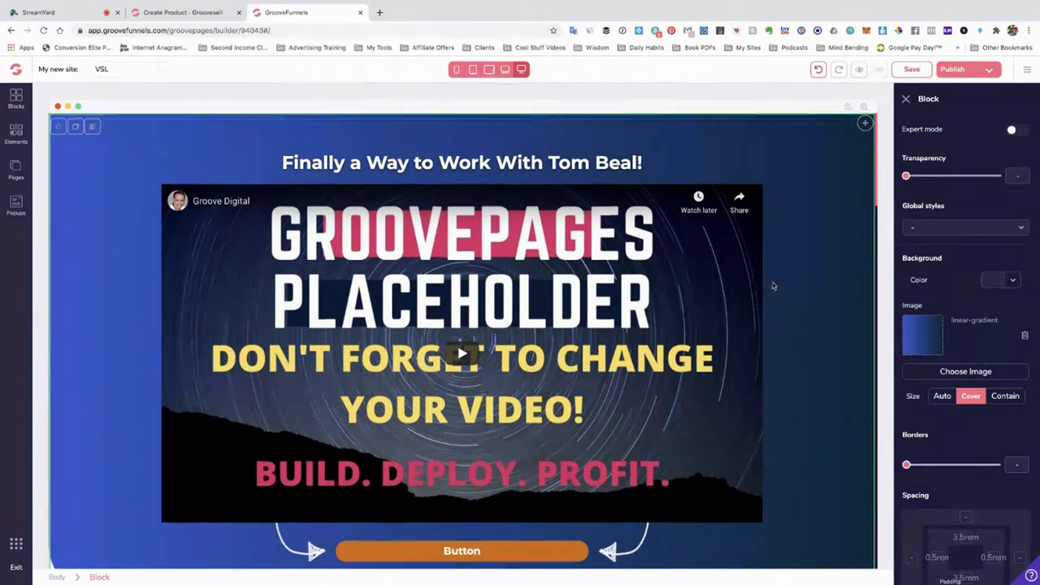
Step: Delete the container holding the placeholder feature-rows section
scroll(729, 305, "down", 7)
scroll(488, 179, "up", 3)
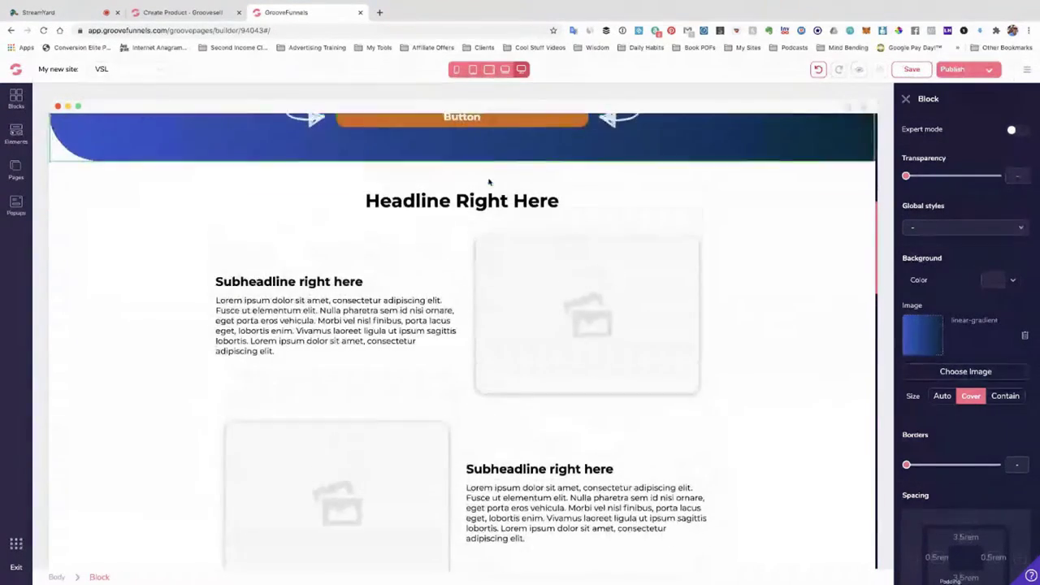
left_click(467, 272)
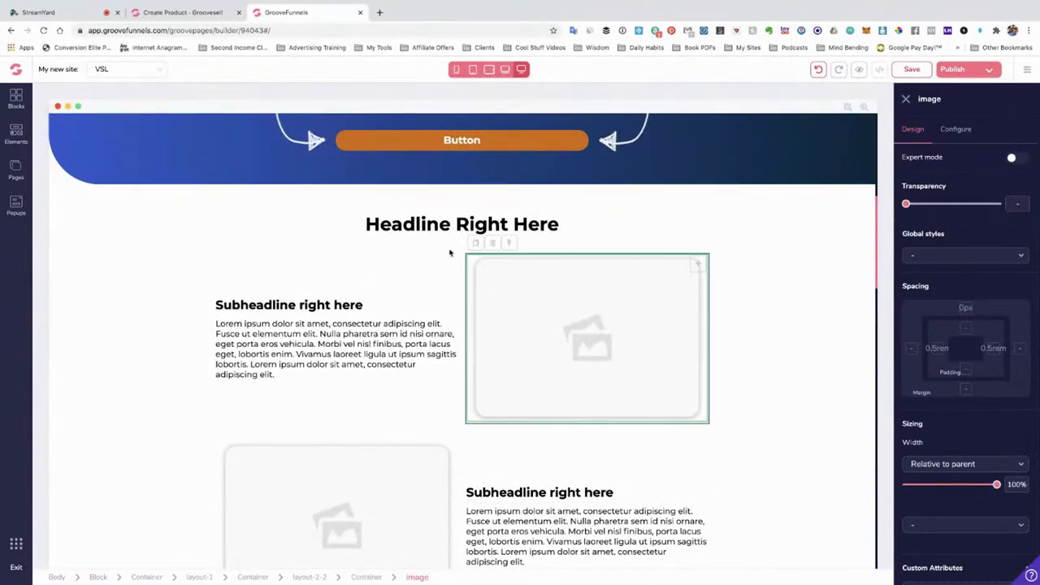
left_click(507, 245)
left_click(508, 244)
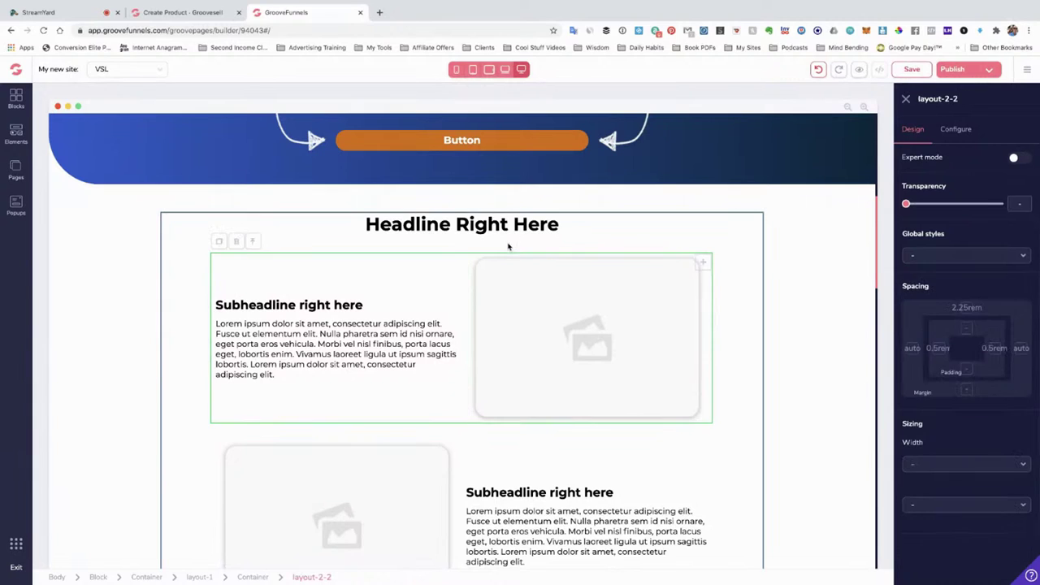
scroll(692, 328, "down", 1)
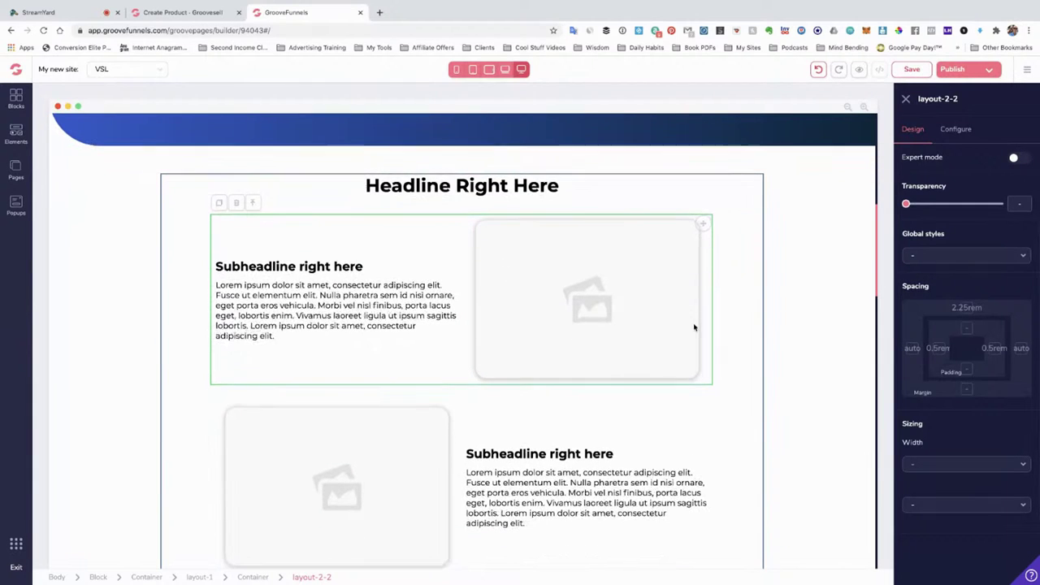
left_click(253, 206)
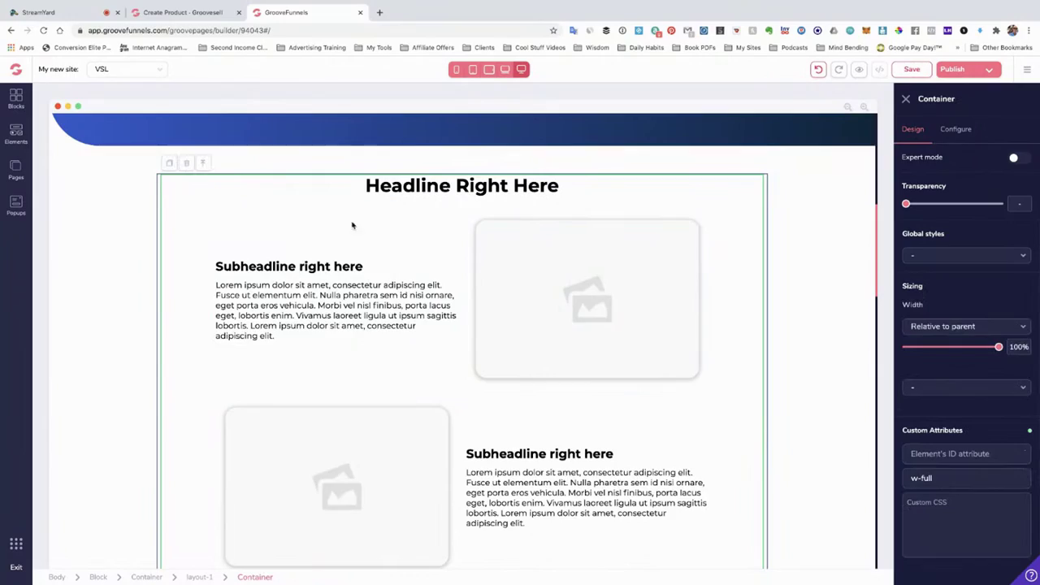
scroll(692, 376, "down", 10)
scroll(692, 376, "up", 7)
scroll(691, 376, "up", 7)
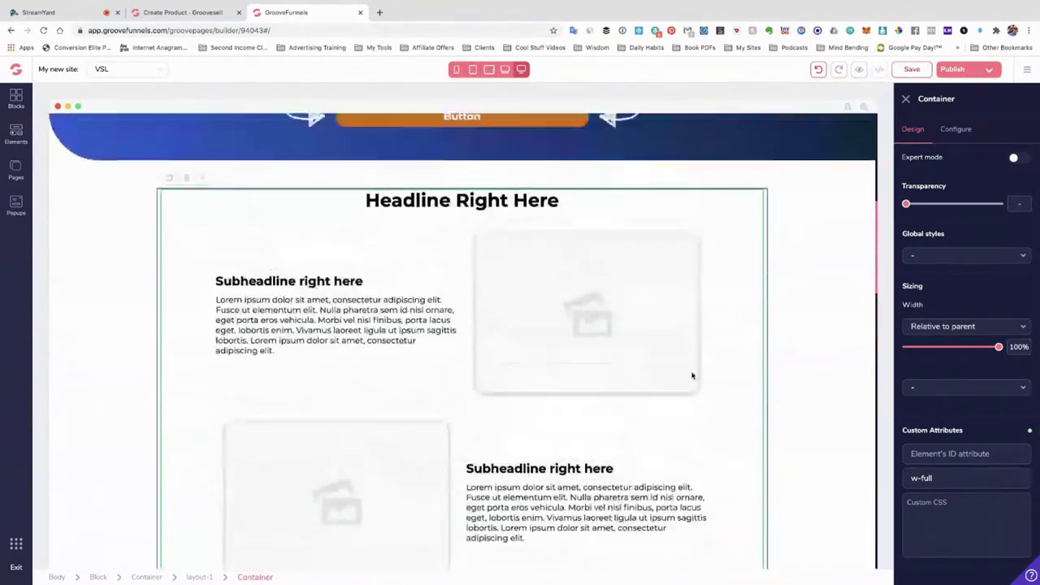
left_click(185, 261)
left_click(543, 336)
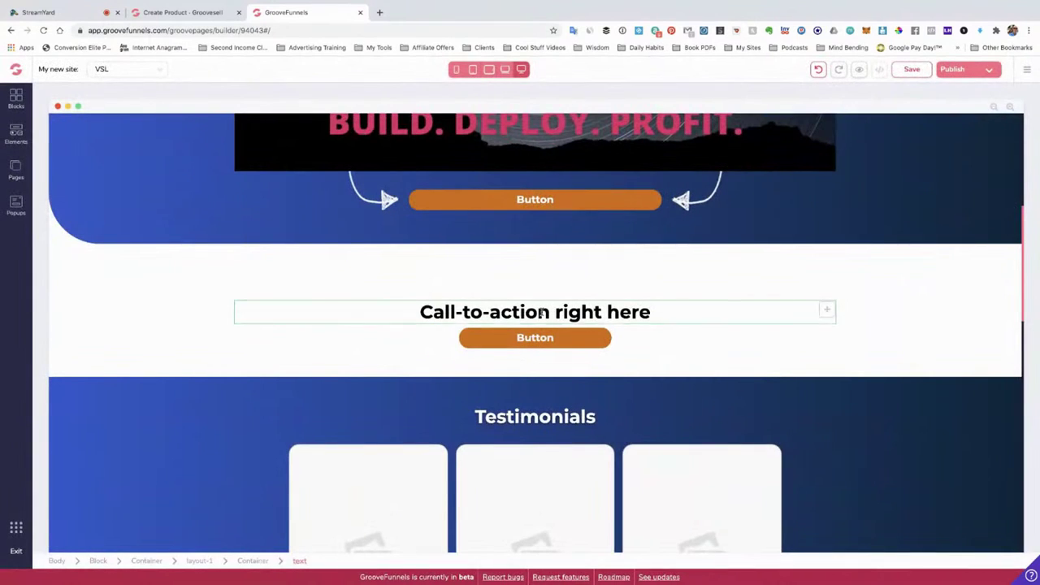
Step: Delete the 'Call-to-action right here' layout with its button
left_click(542, 313)
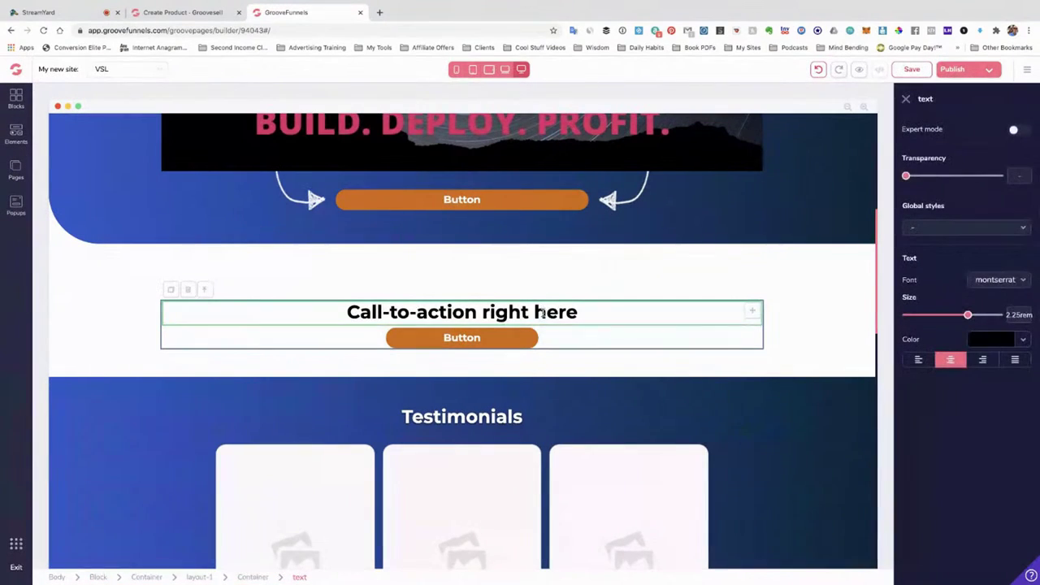
left_click(205, 291)
left_click(205, 291)
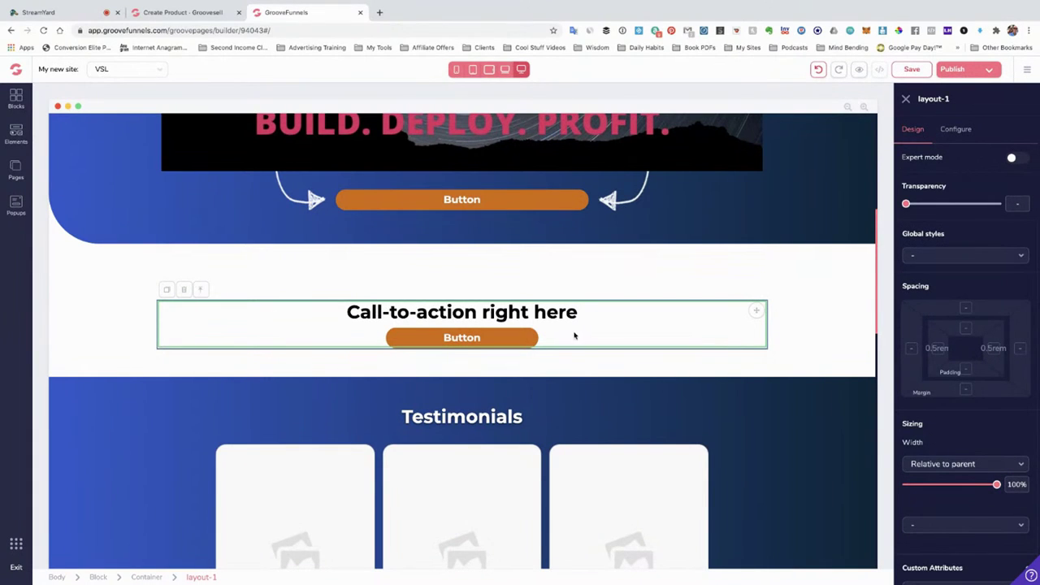
left_click(182, 291)
left_click(545, 337)
Step: Delete the empty white block, keeping the remaining white strip
left_click(517, 295)
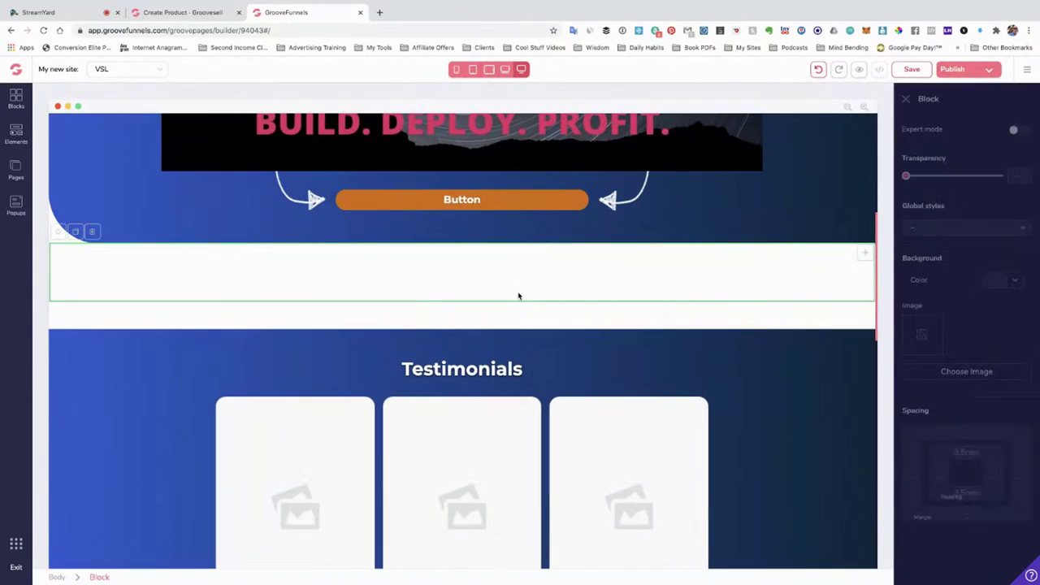
left_click(90, 233)
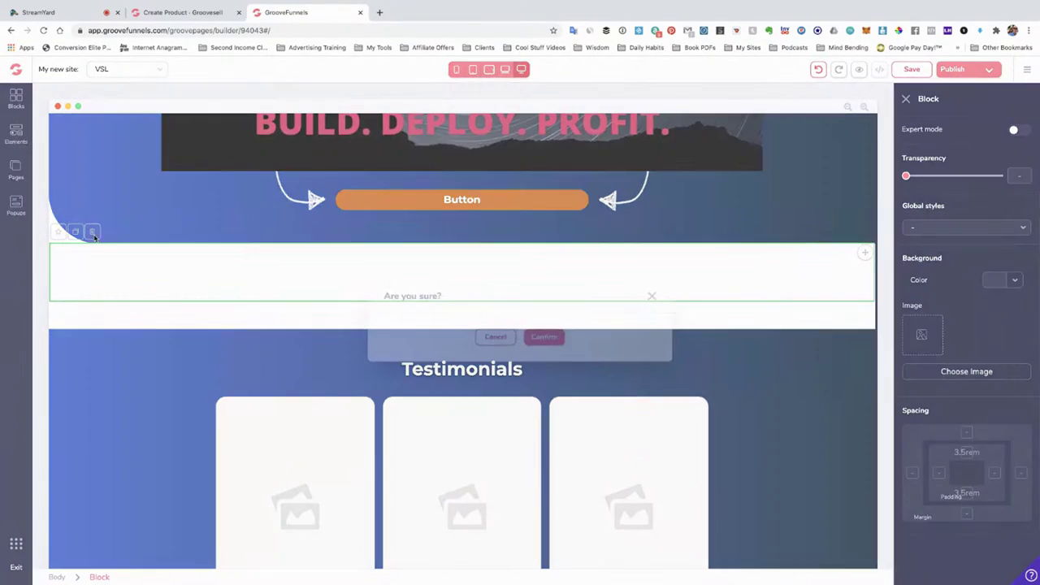
left_click(546, 337)
left_click(482, 269)
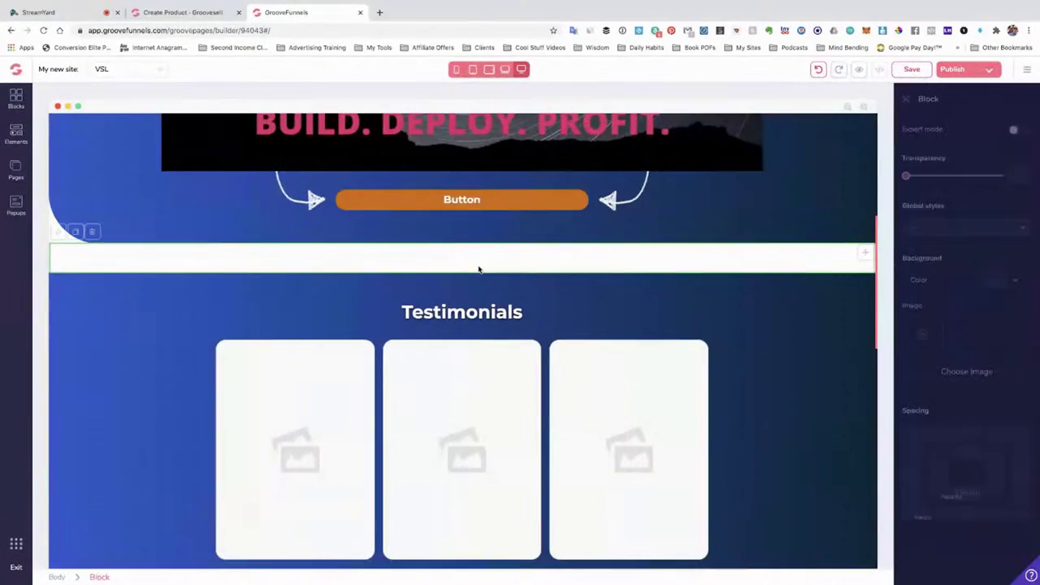
left_click(91, 234)
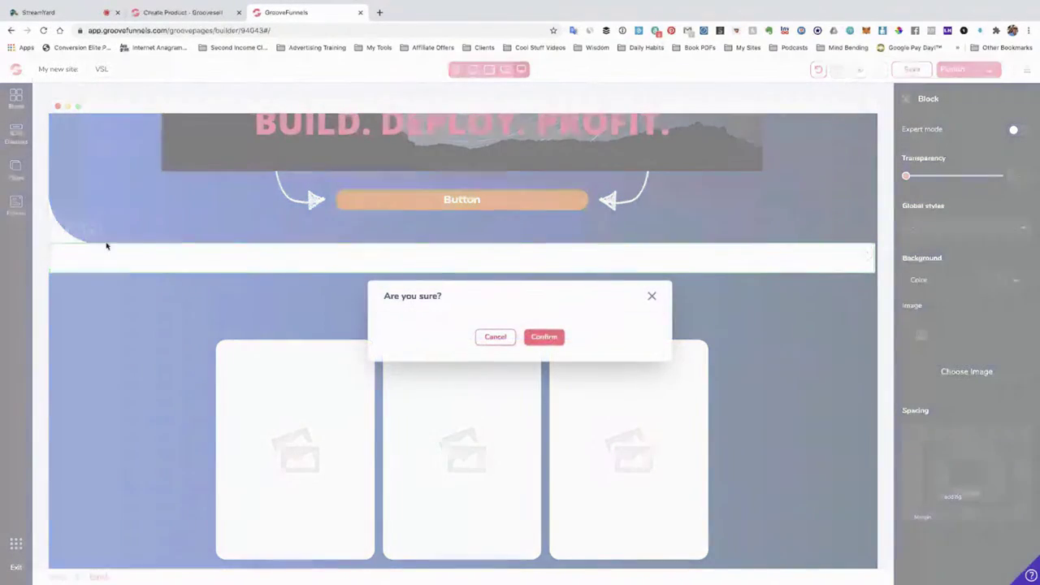
left_click(485, 341)
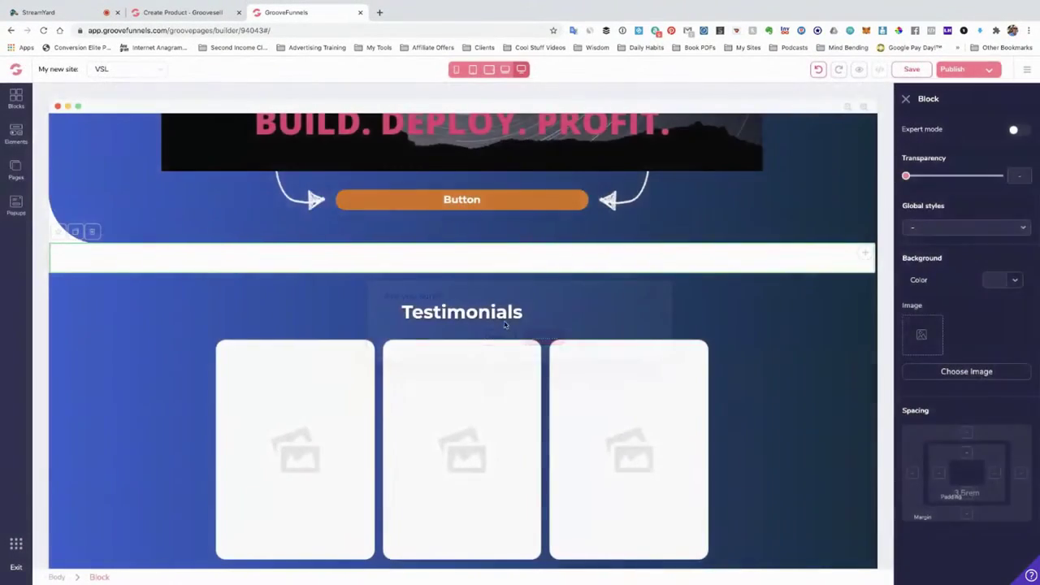
scroll(555, 344, "down", 3)
Step: Open the site settings from the builder's main menu
scroll(529, 266, "up", 5)
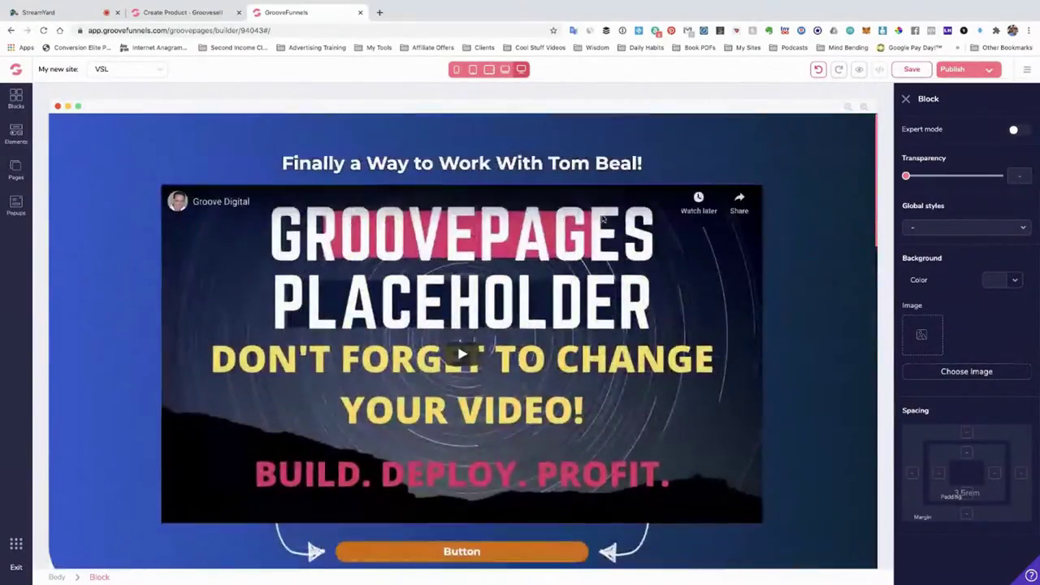
scroll(819, 315, "down", 5)
scroll(819, 315, "down", 5)
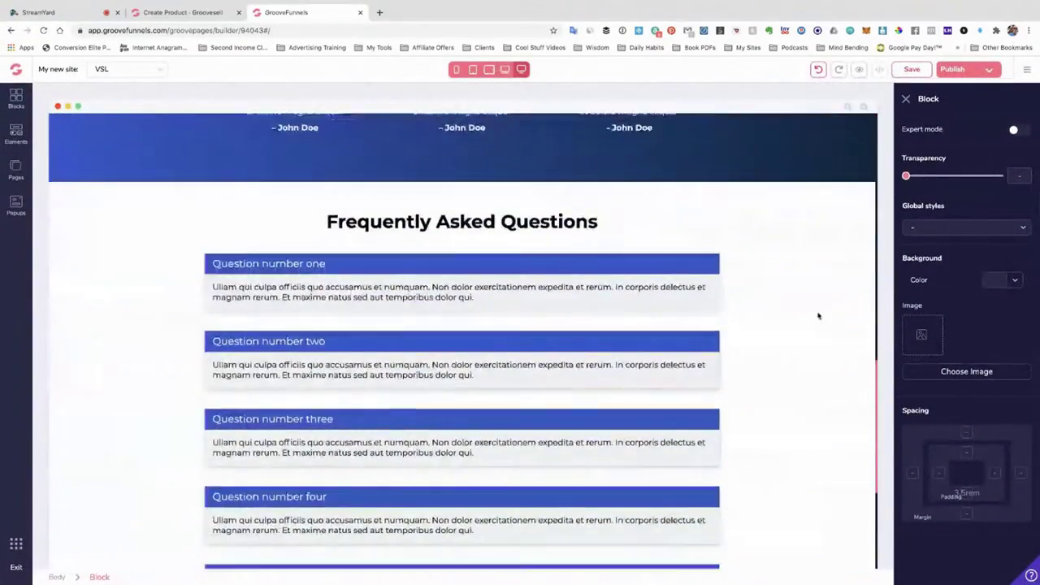
scroll(817, 314, "up", 8)
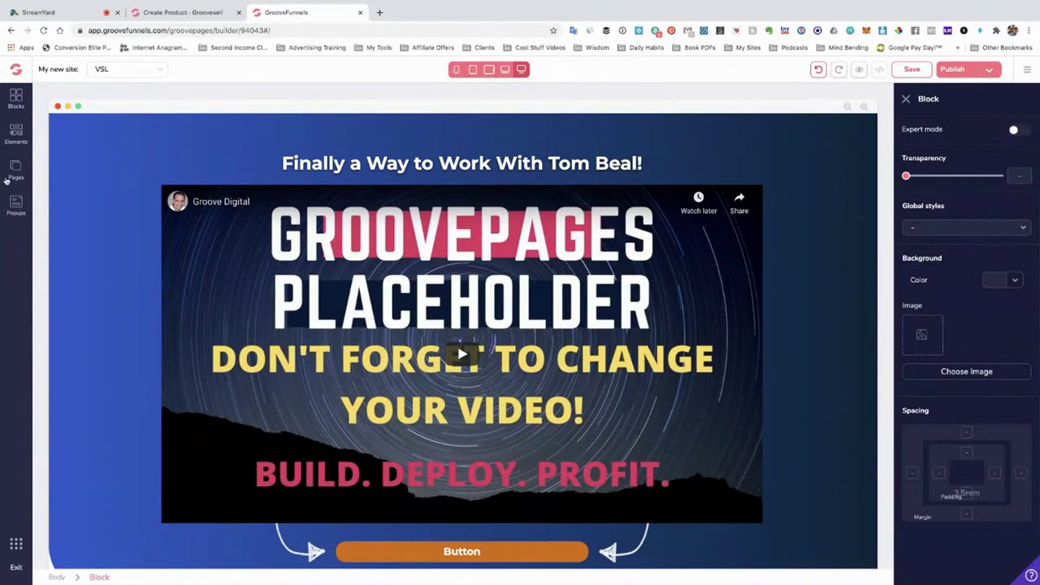
left_click(1026, 72)
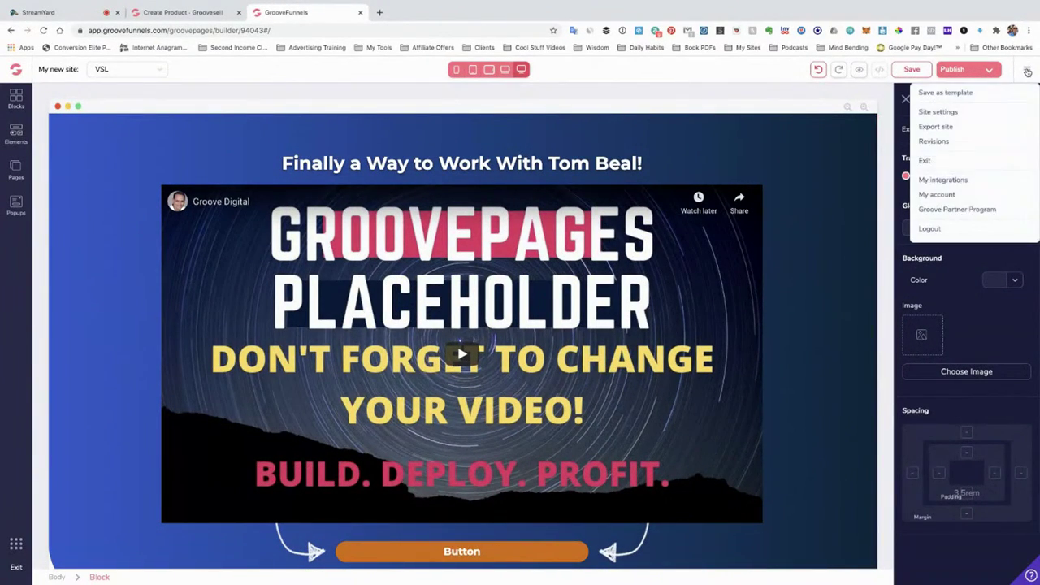
left_click(942, 111)
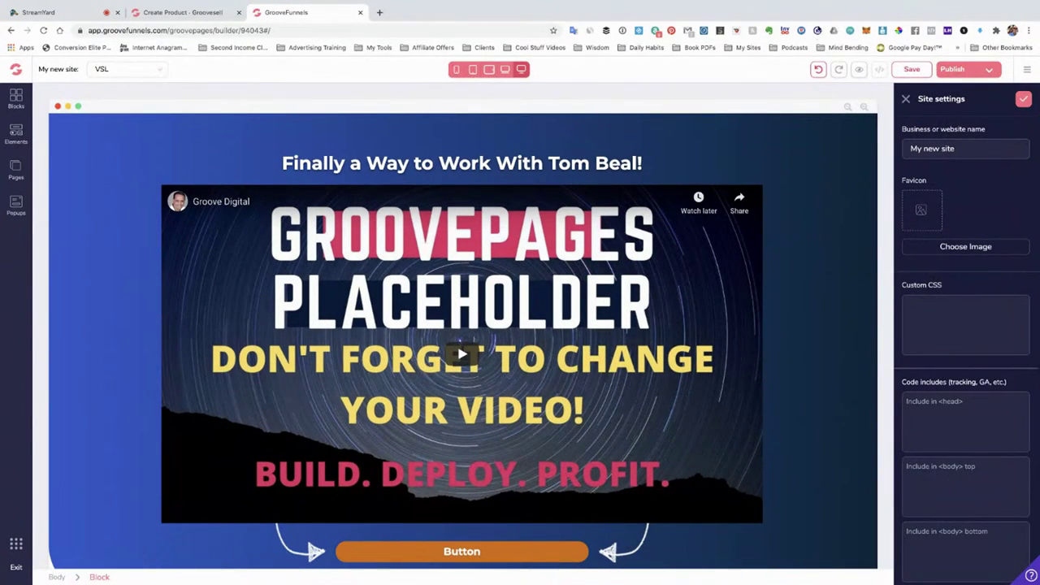
Step: Copy the GrooveSell tracking-link code and paste it into 'Include in <body> top'
left_click(166, 13)
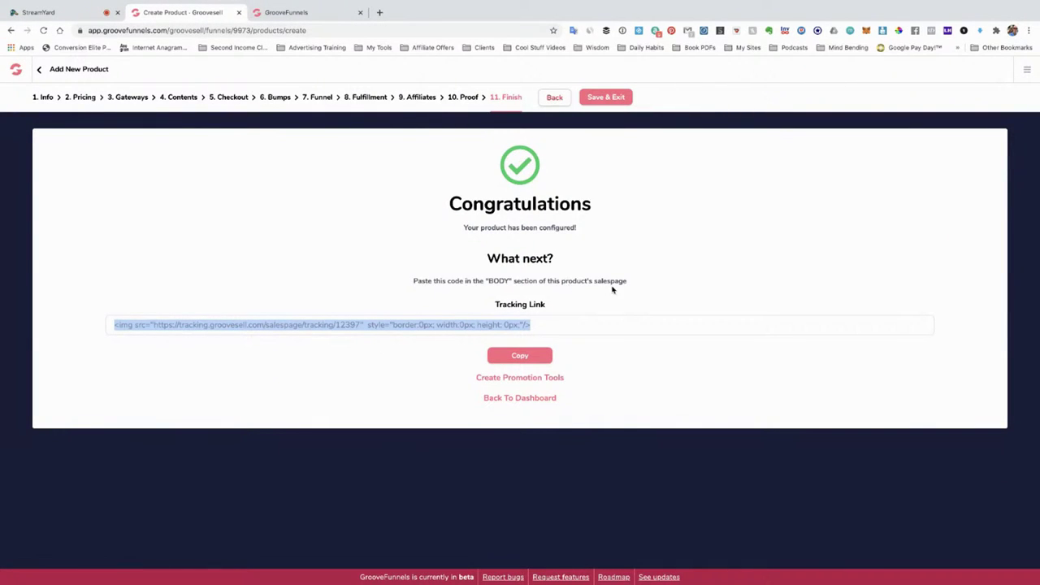
left_click(587, 334)
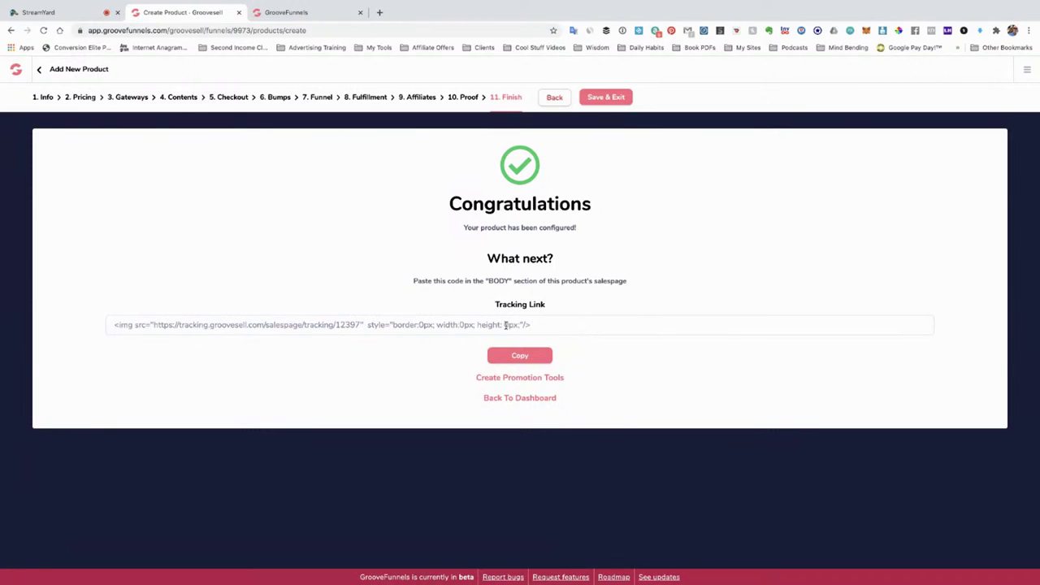
triple_click(505, 325)
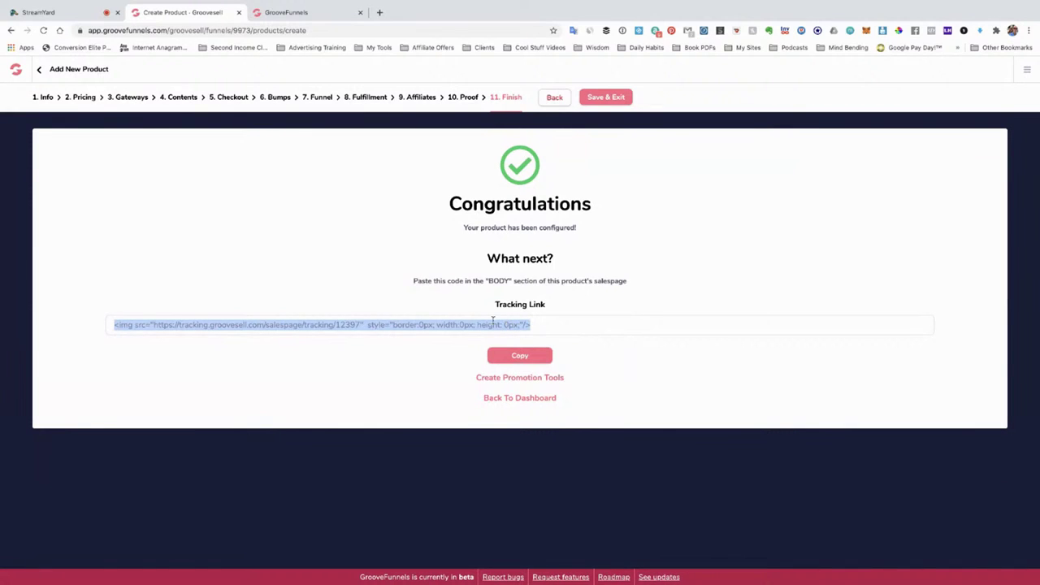
left_click(288, 12)
scroll(976, 329, "down", 2)
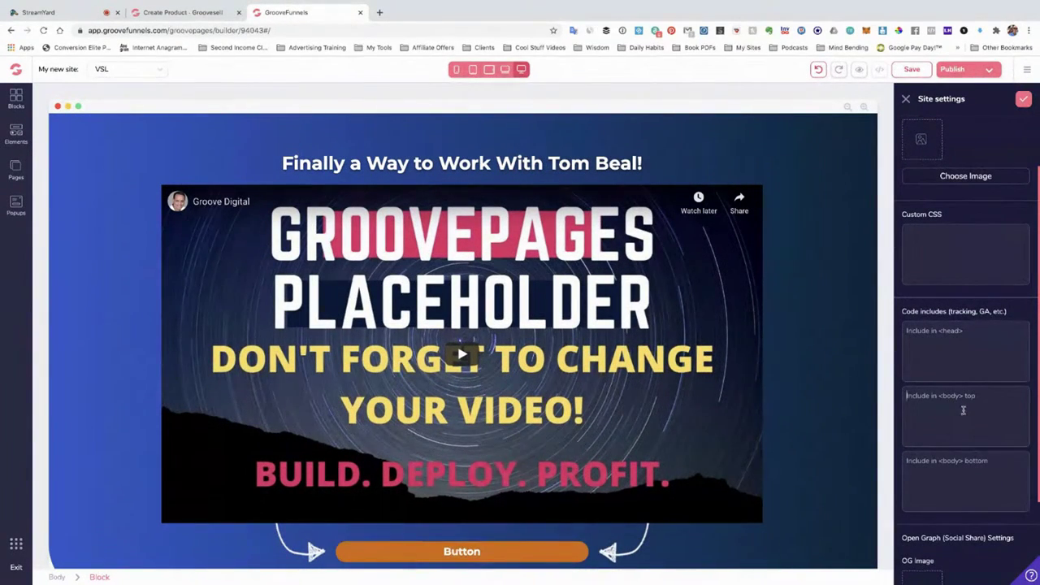
type("<img src=\"https://tracking.groovesell.com/salespage/tracking/12397\" style=\"border:0px; width:0px; height: 0px;\"/>")
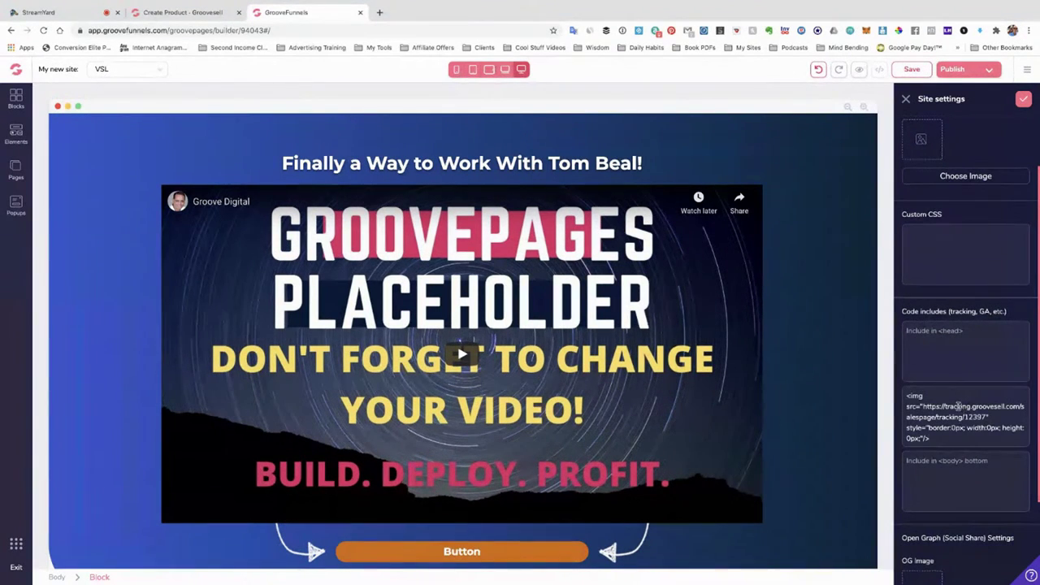
left_click(174, 12)
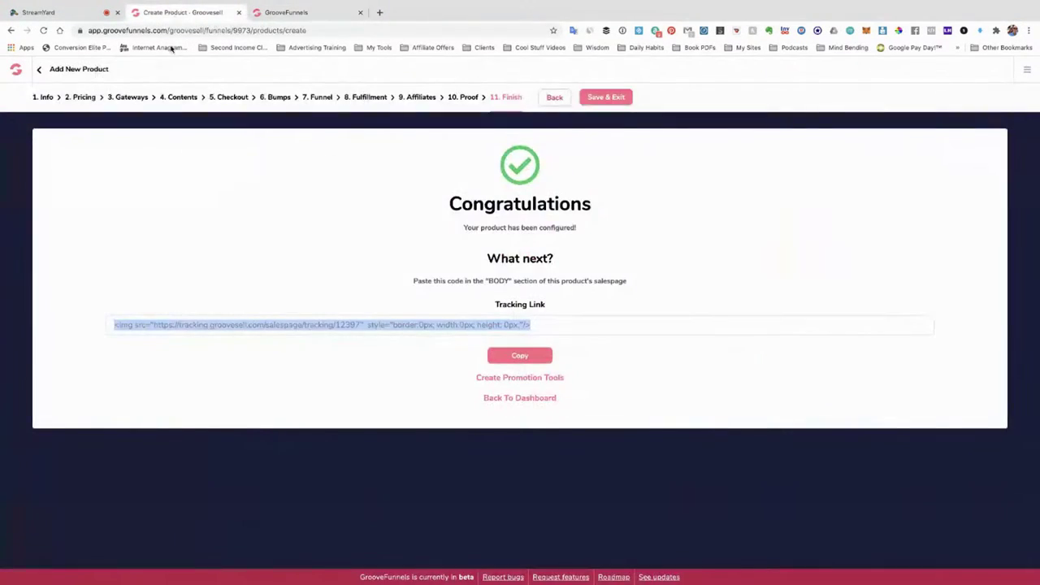
Step: Open the Make Live dialog for the My Platoon funnel from the product funnels list
left_click(529, 398)
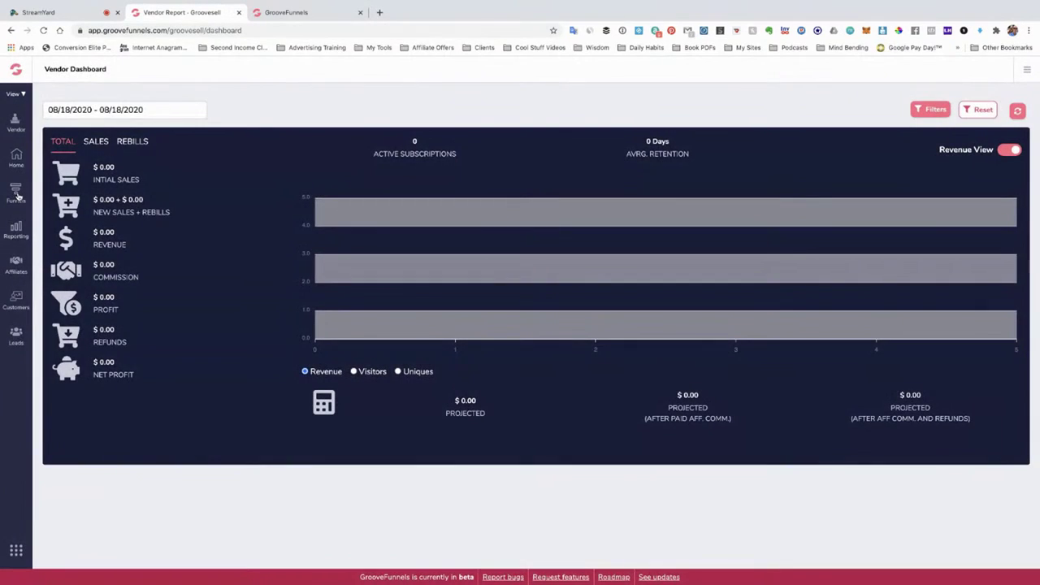
left_click(16, 194)
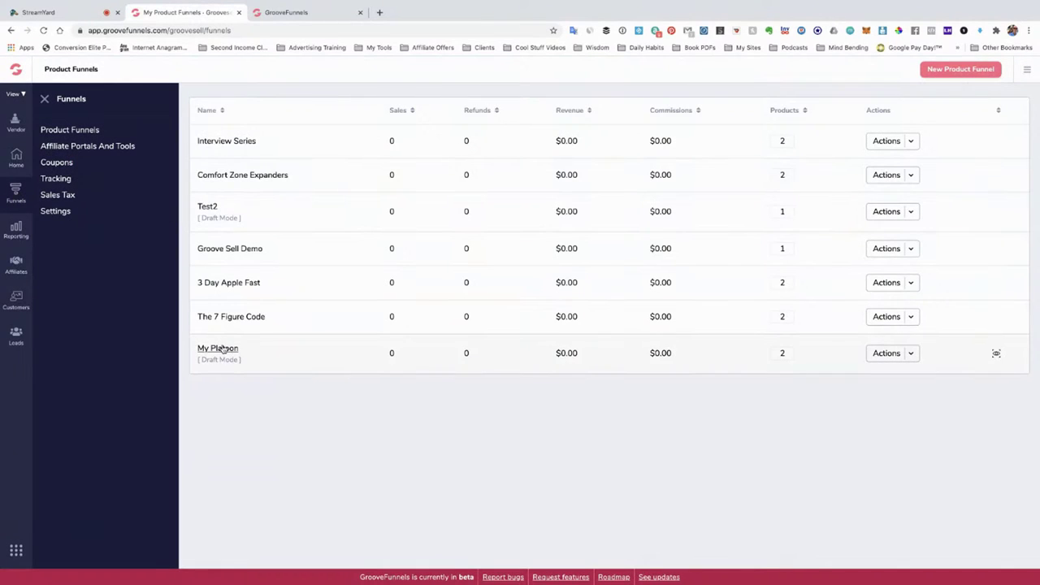
left_click(909, 355)
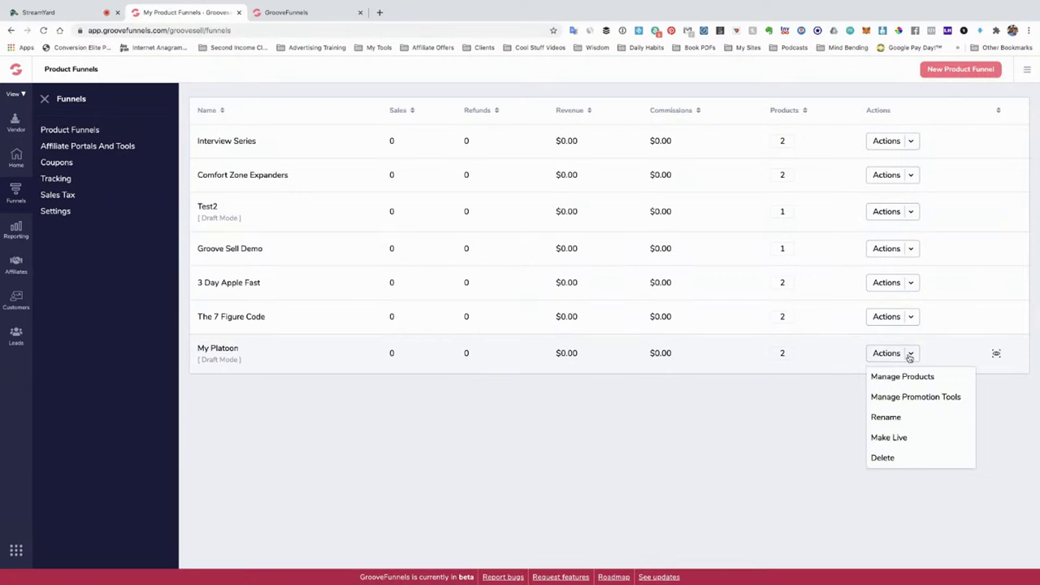
left_click(896, 438)
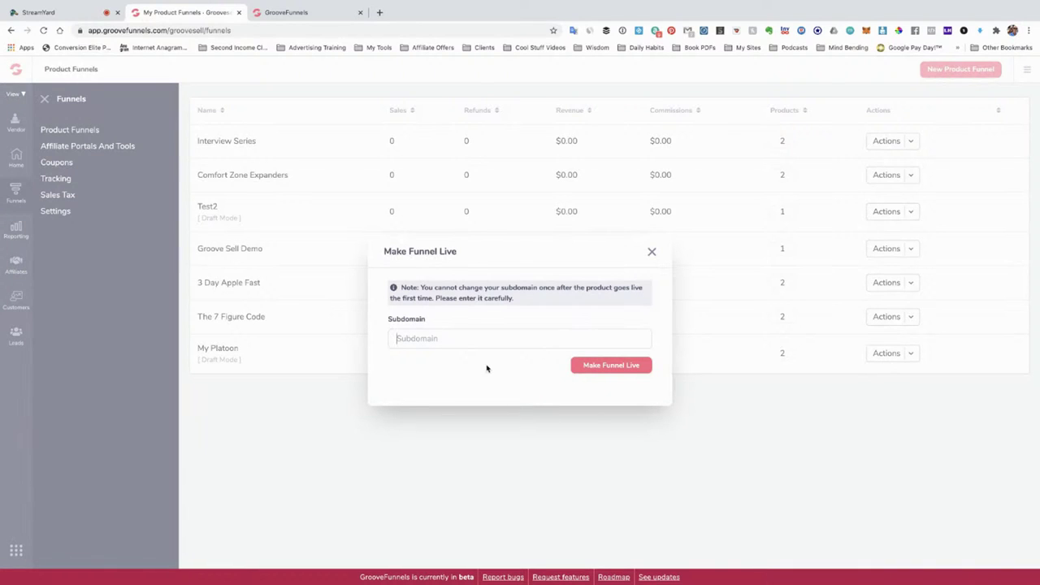
Step: Enter and then clear 'my' in the subdomain field before switching to the builder tab
type("my")
left_click_drag(439, 340, 373, 345)
key("BackSpace")
left_click(293, 13)
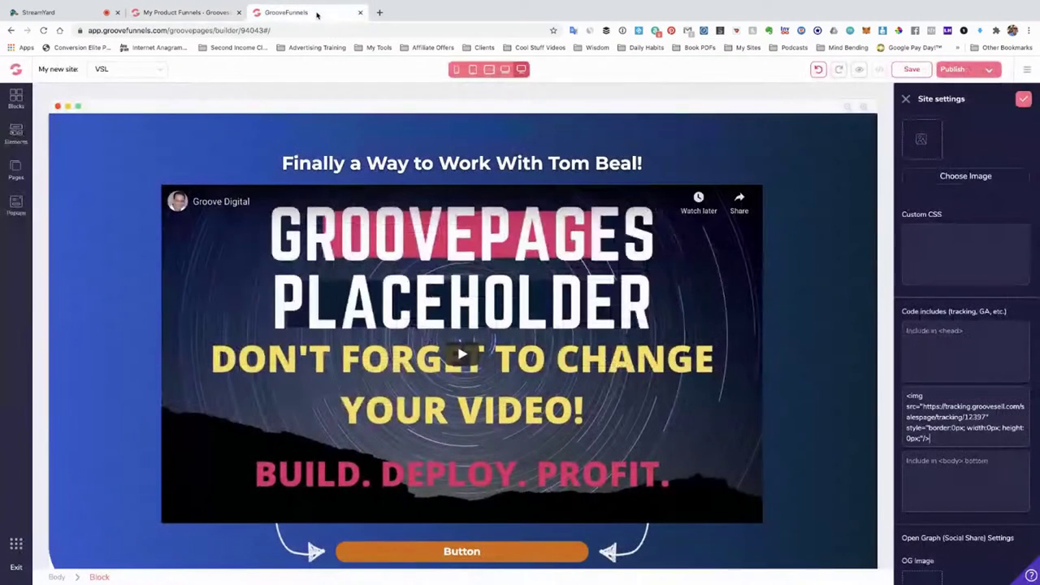
Step: Save the VSL page and publish it under the site name myplatoon
left_click(913, 70)
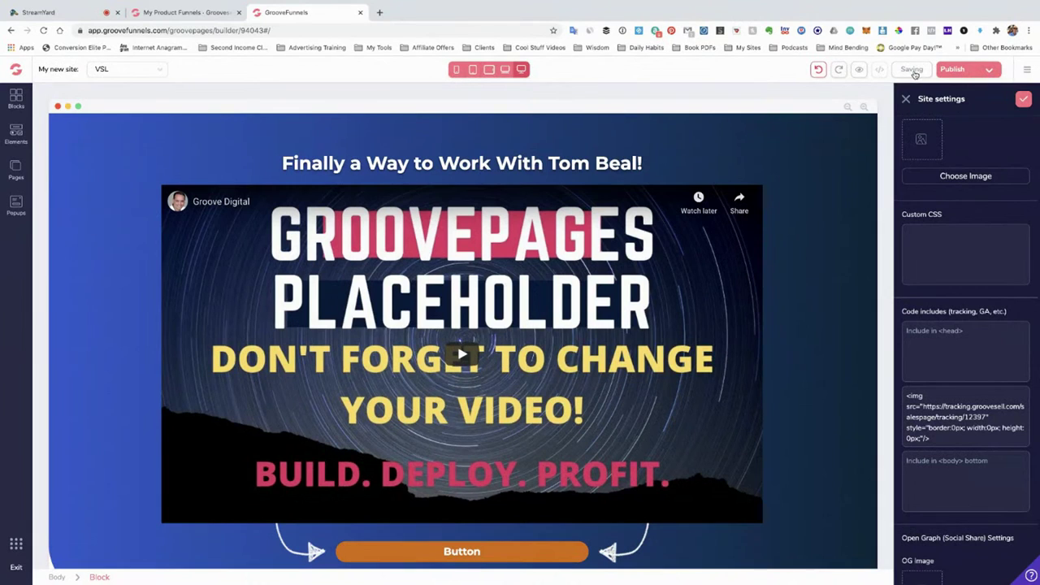
left_click(952, 69)
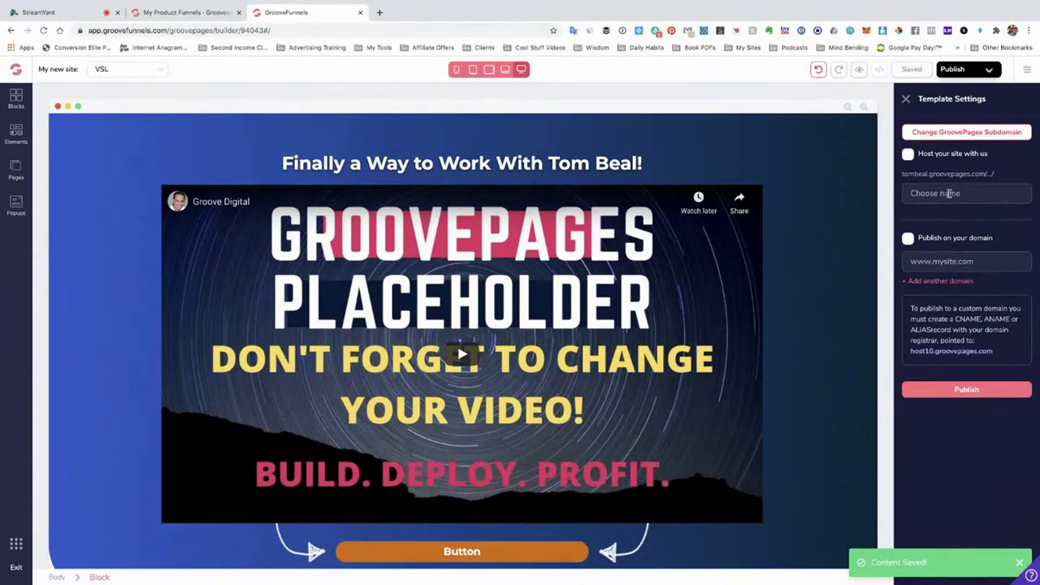
type("myplatoon")
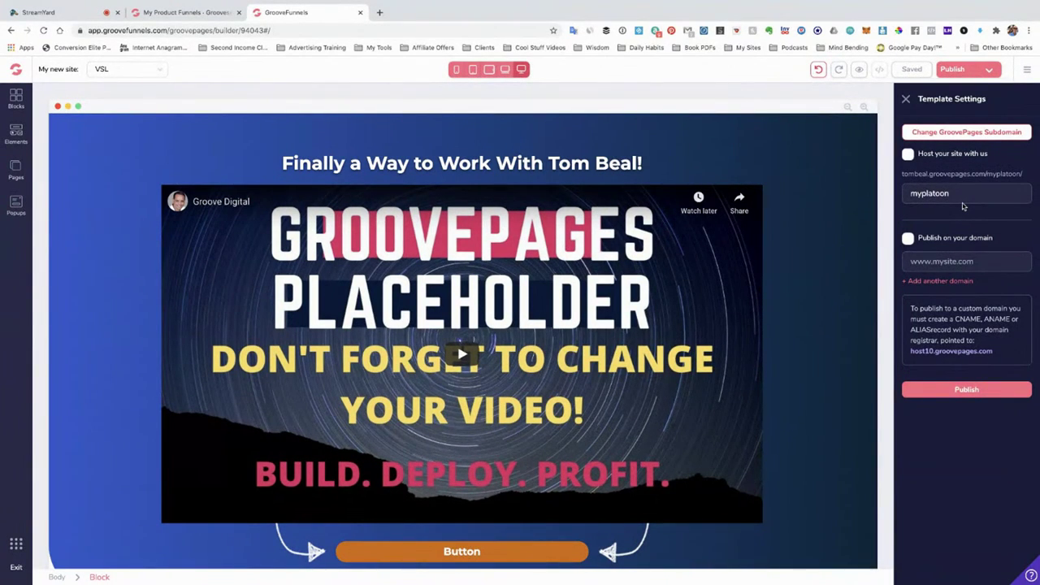
left_click(966, 390)
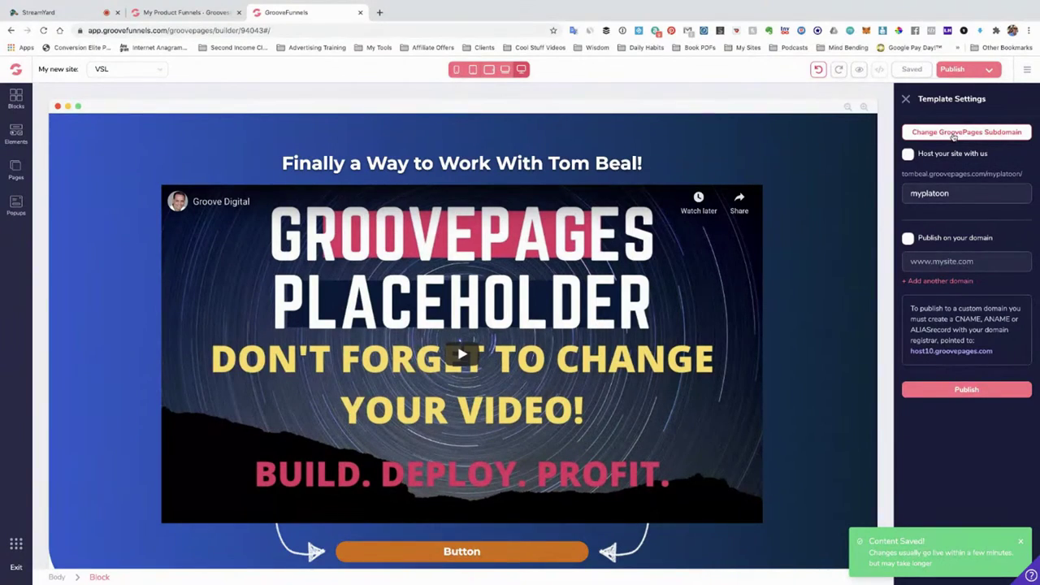
left_click(954, 134)
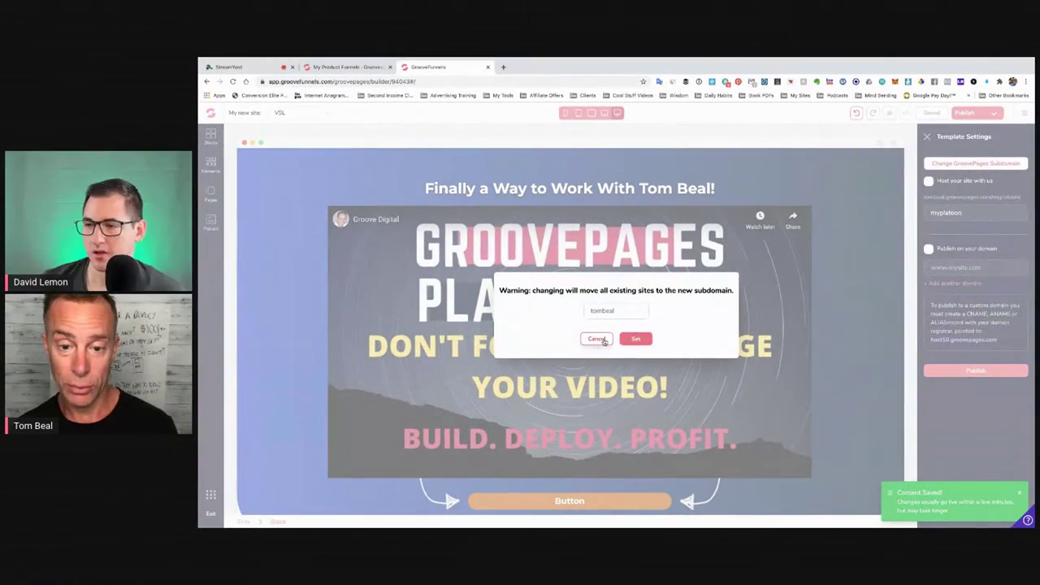
Step: Cancel the subdomain warning and make My Platoon live on the myplatoon subdomain
left_click(497, 351)
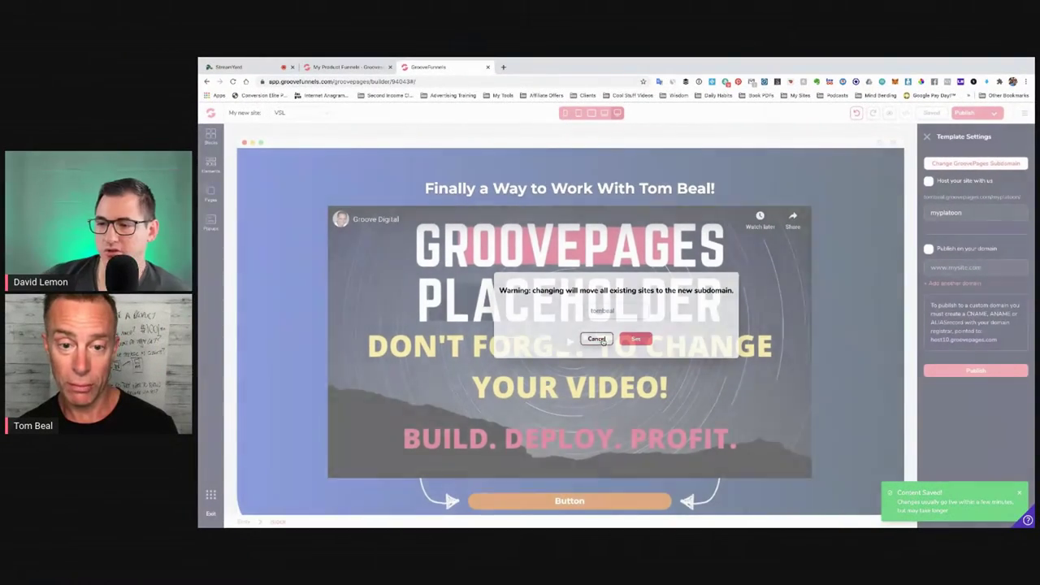
key("ctrl+shift+Tab")
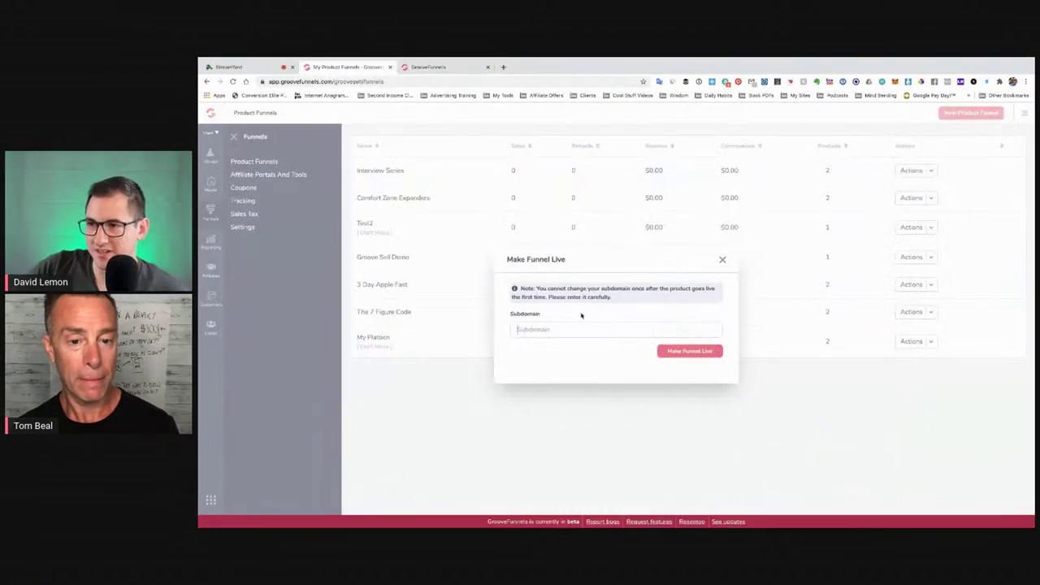
left_click(561, 331)
type("tombe")
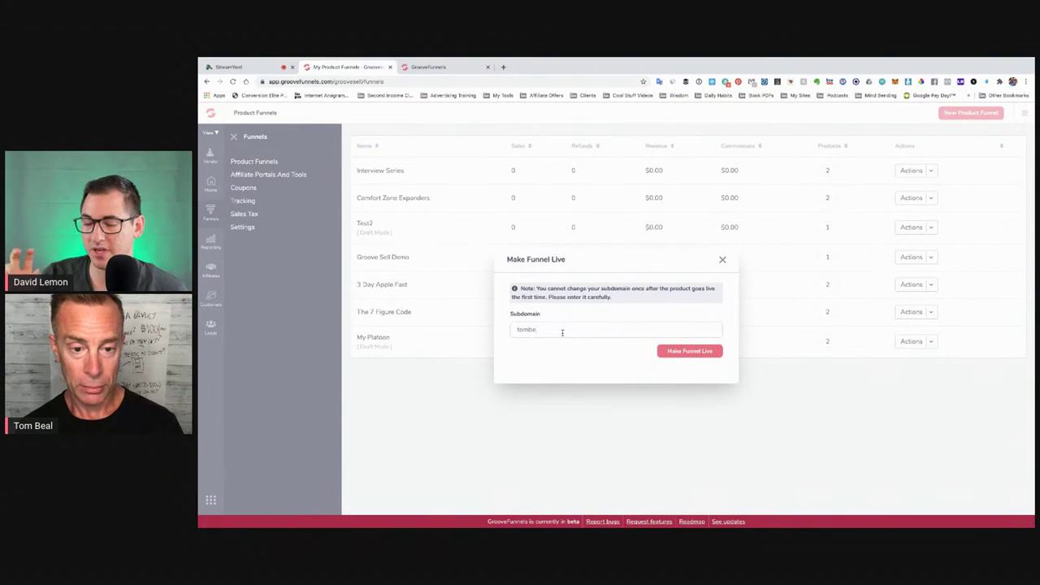
key("BackSpace")
key("BackSpace")
type("mypl")
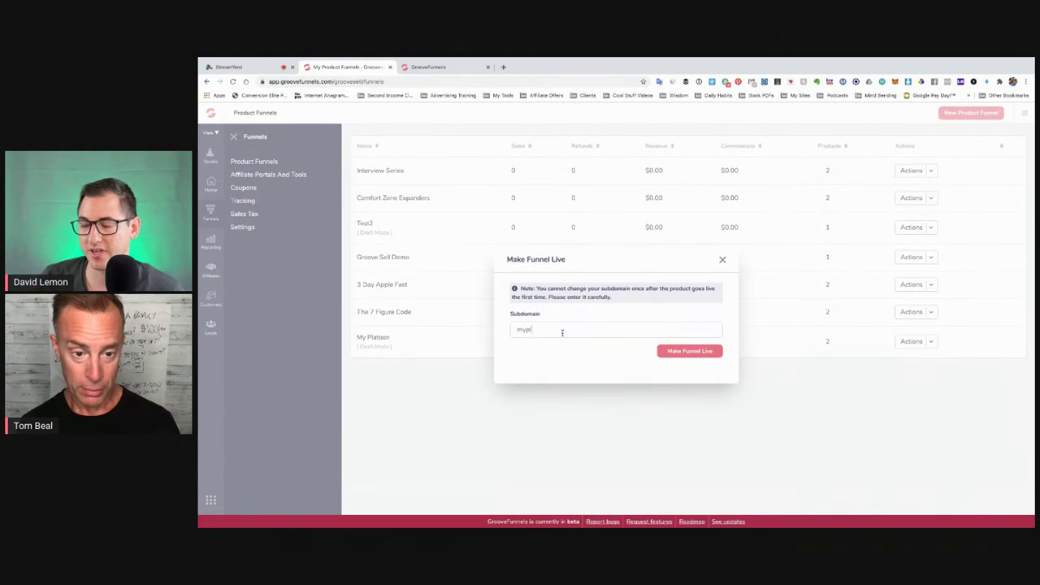
type("atoon")
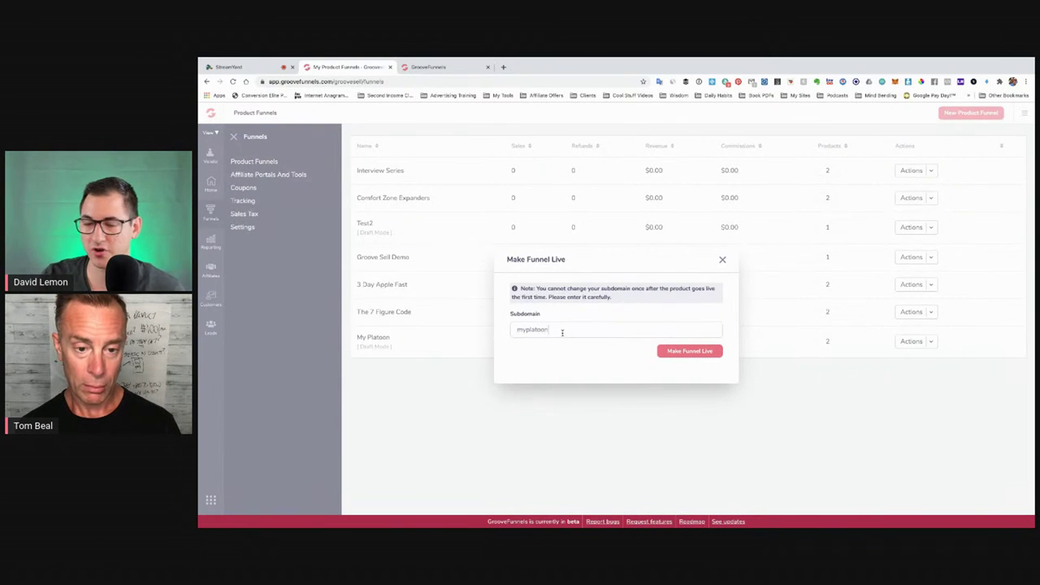
left_click(695, 353)
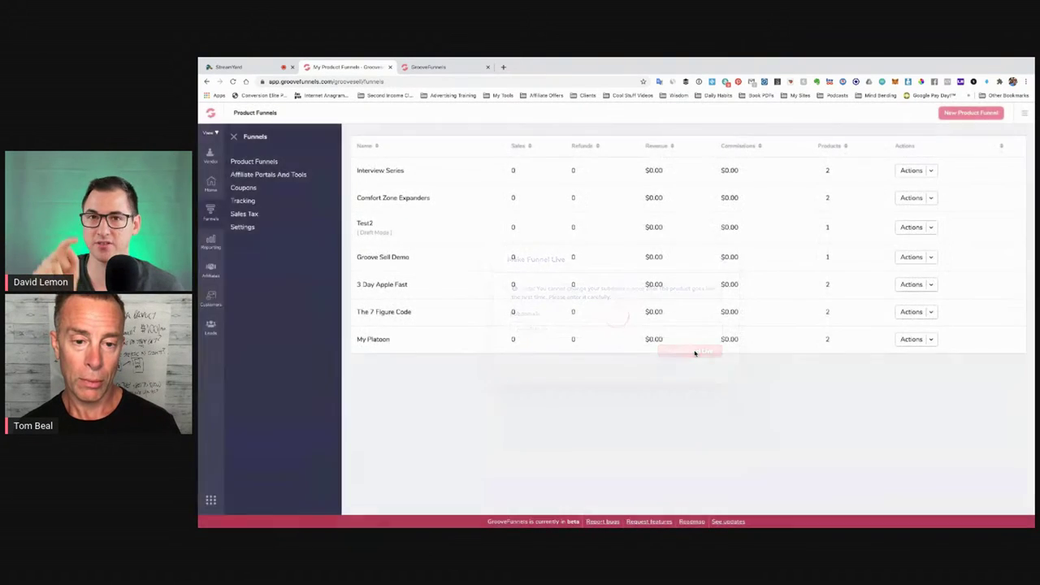
Step: Preview My Platoon's products overview, then open its Manage Products page
left_click(932, 340)
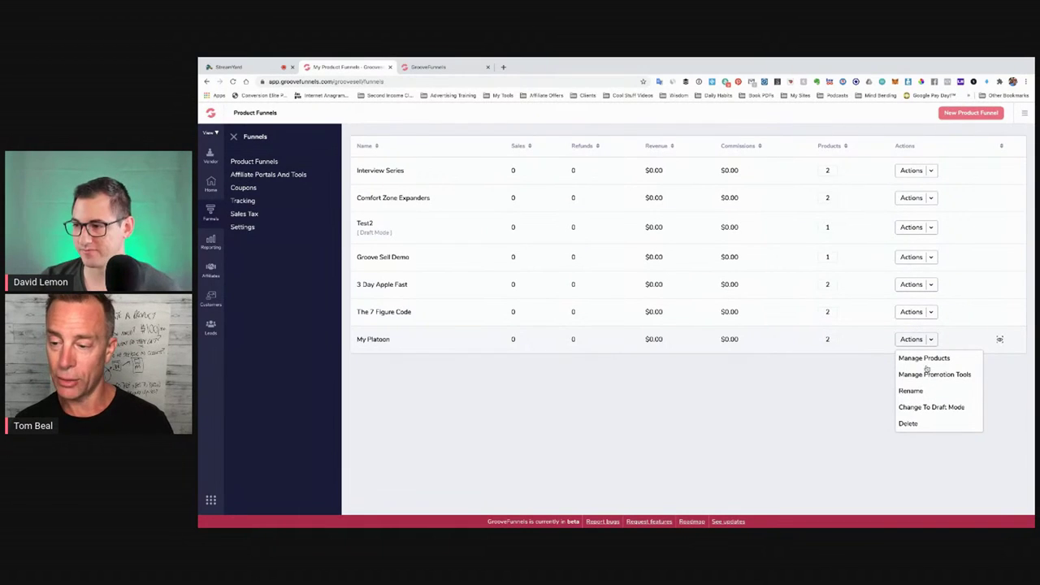
left_click(932, 340)
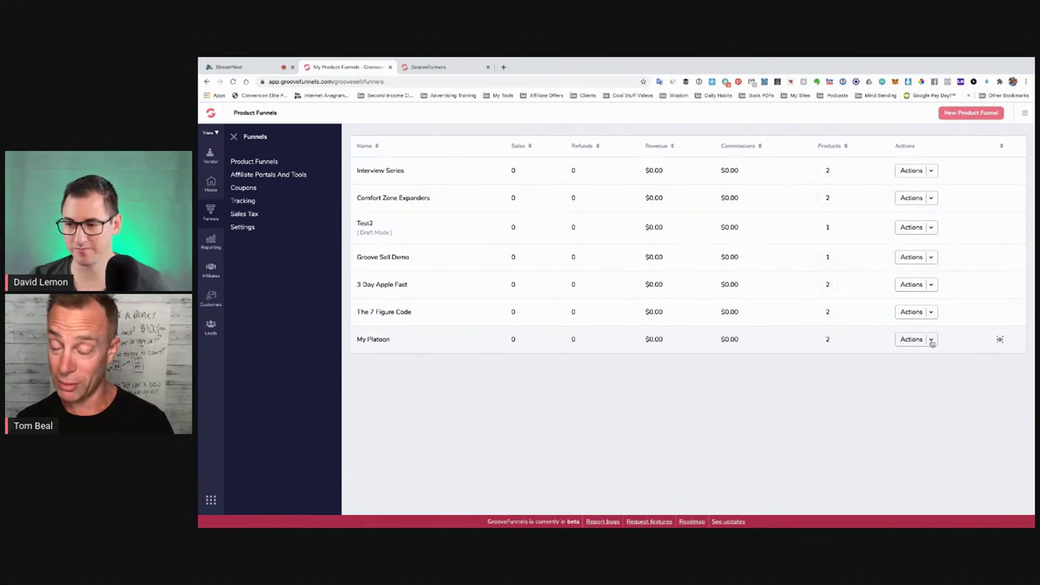
left_click(932, 341)
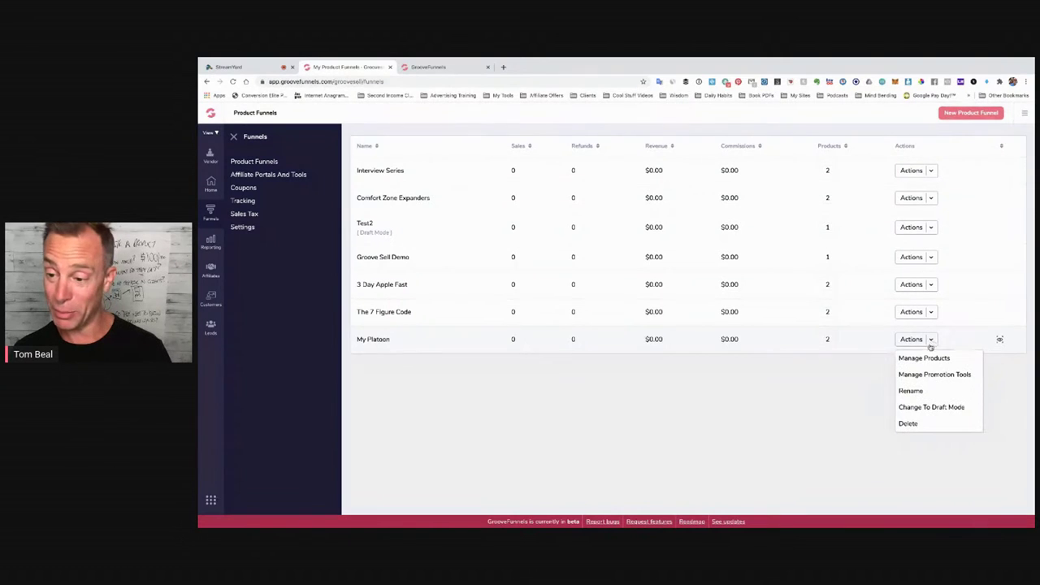
left_click(365, 340)
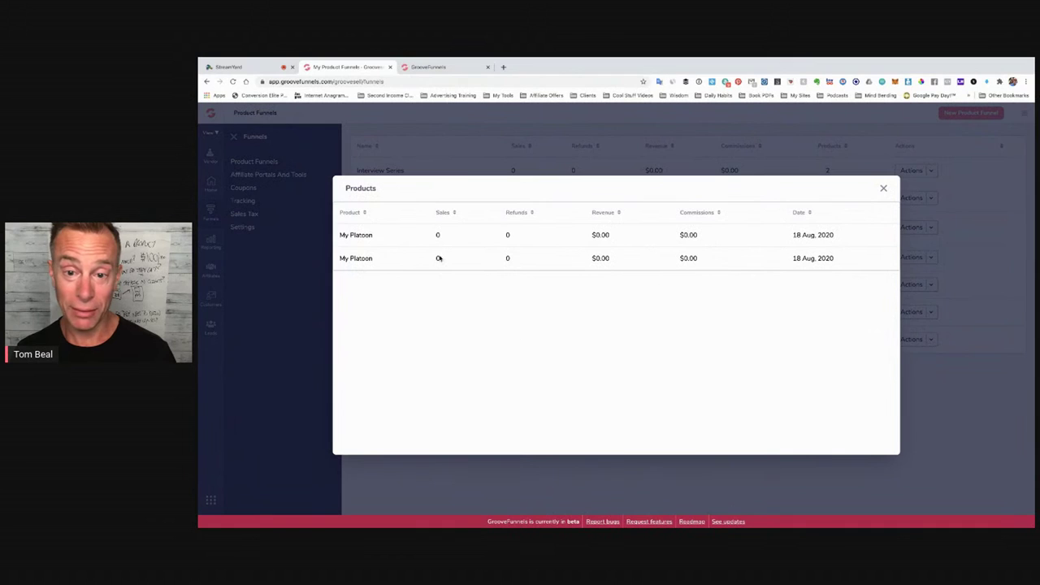
left_click(884, 189)
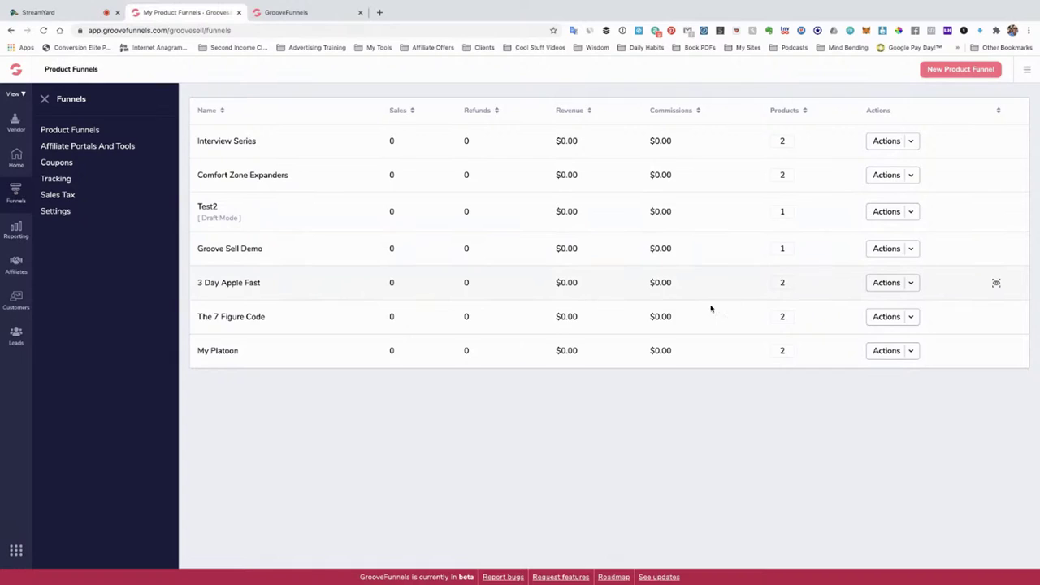
left_click(909, 352)
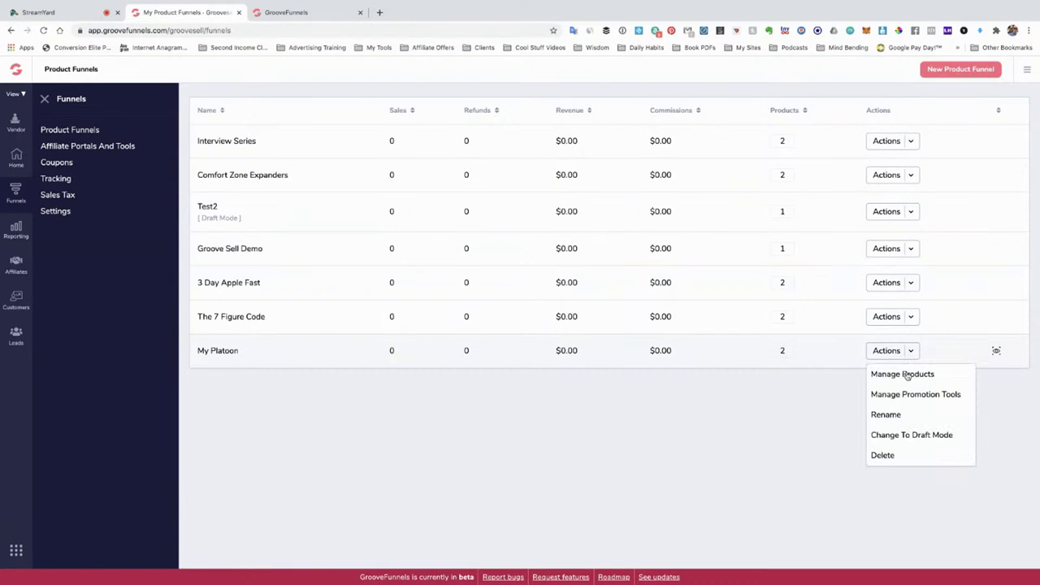
left_click(906, 374)
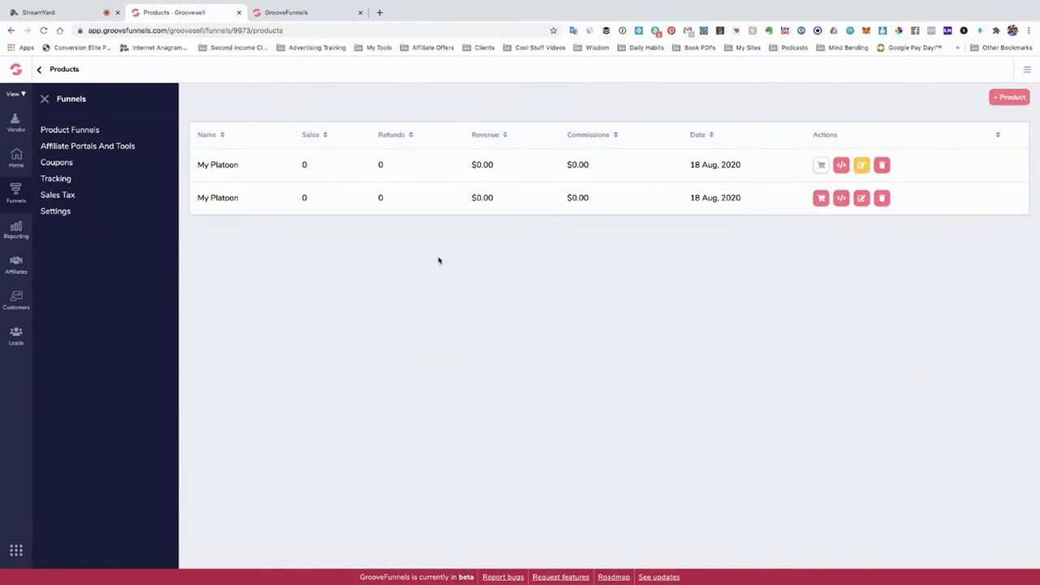
Step: Check the 1-Step checkout links for USD 1000 Yearly and USD 100 Monthly, then choose Multi-step
left_click(820, 202)
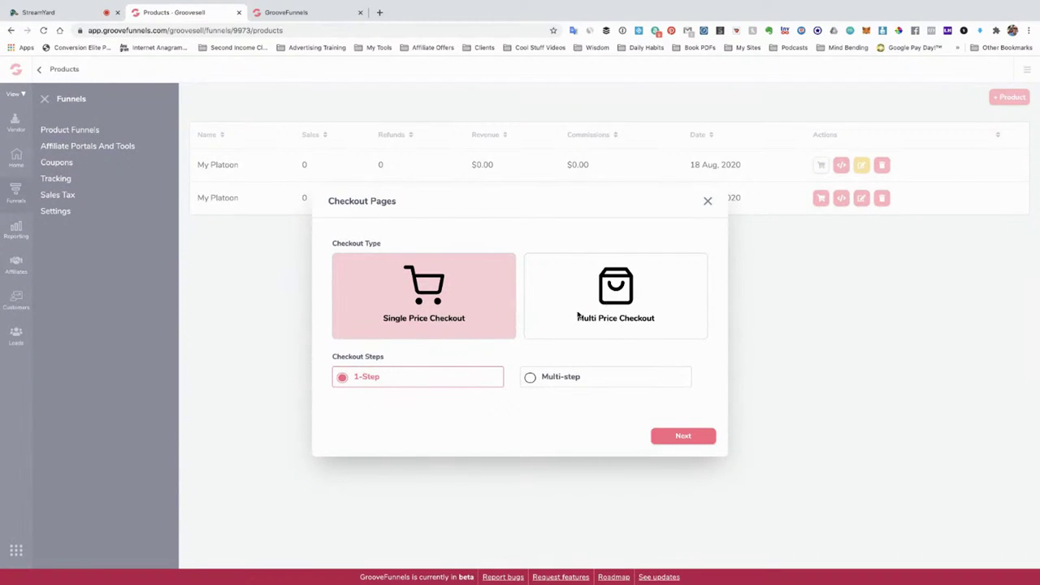
left_click(529, 378)
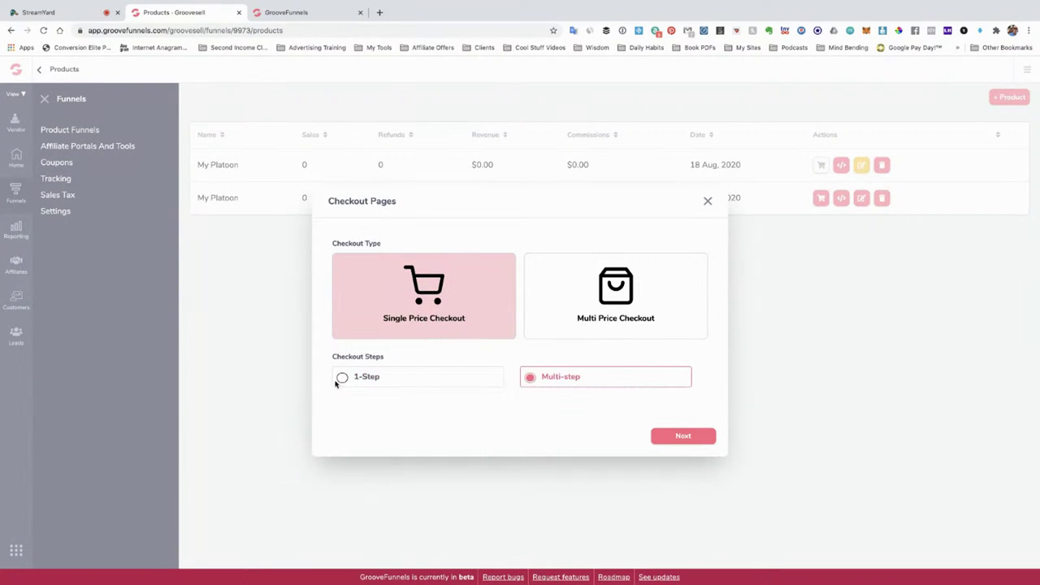
left_click(342, 379)
left_click(680, 436)
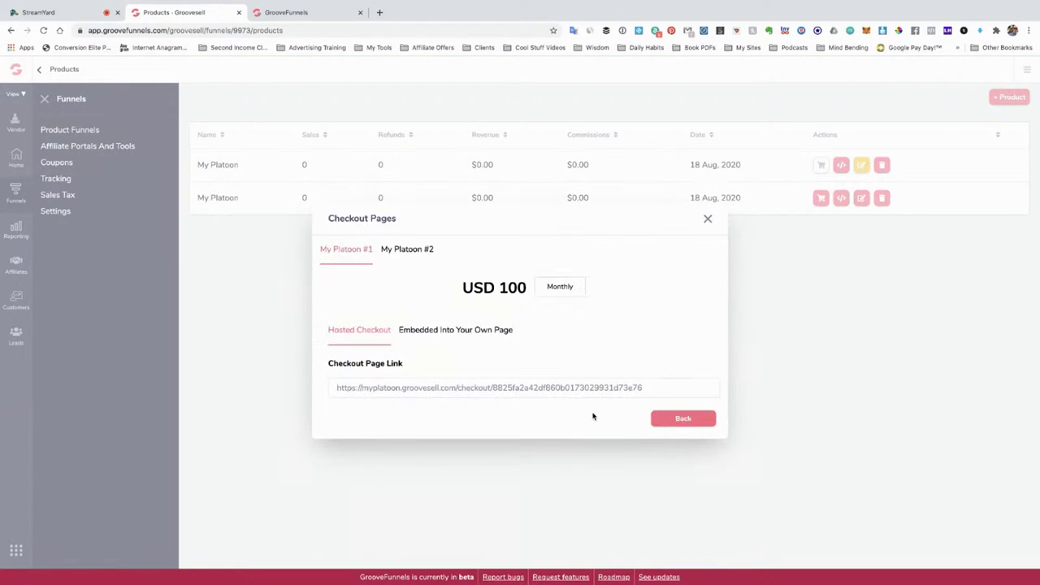
left_click(407, 251)
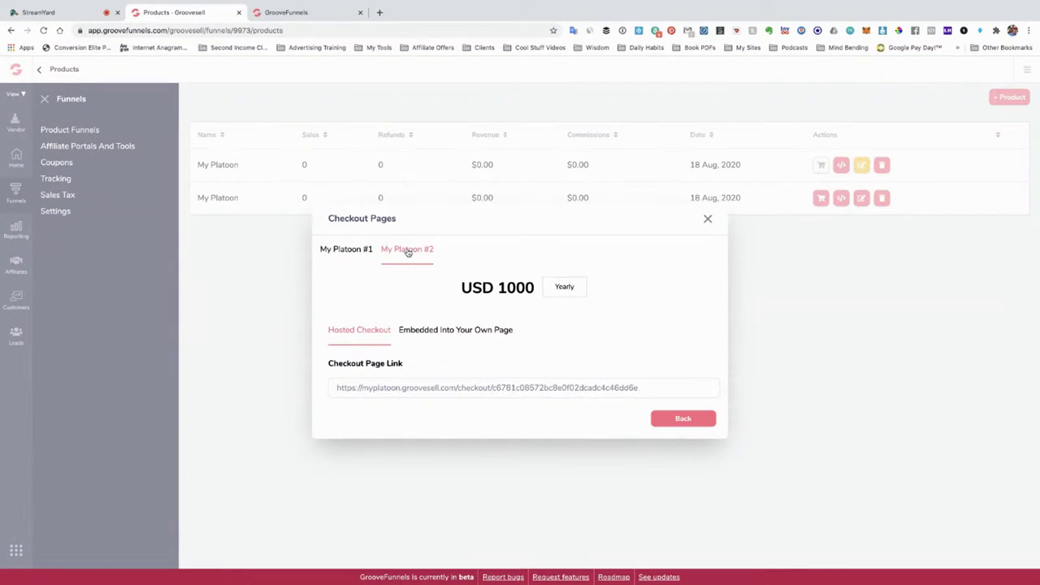
left_click(347, 253)
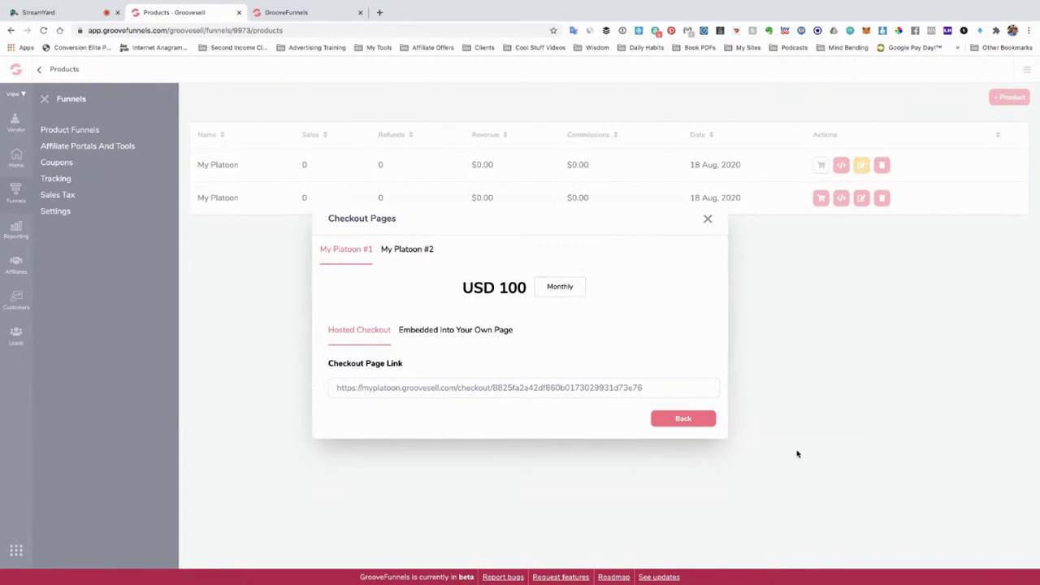
left_click(697, 419)
left_click(532, 393)
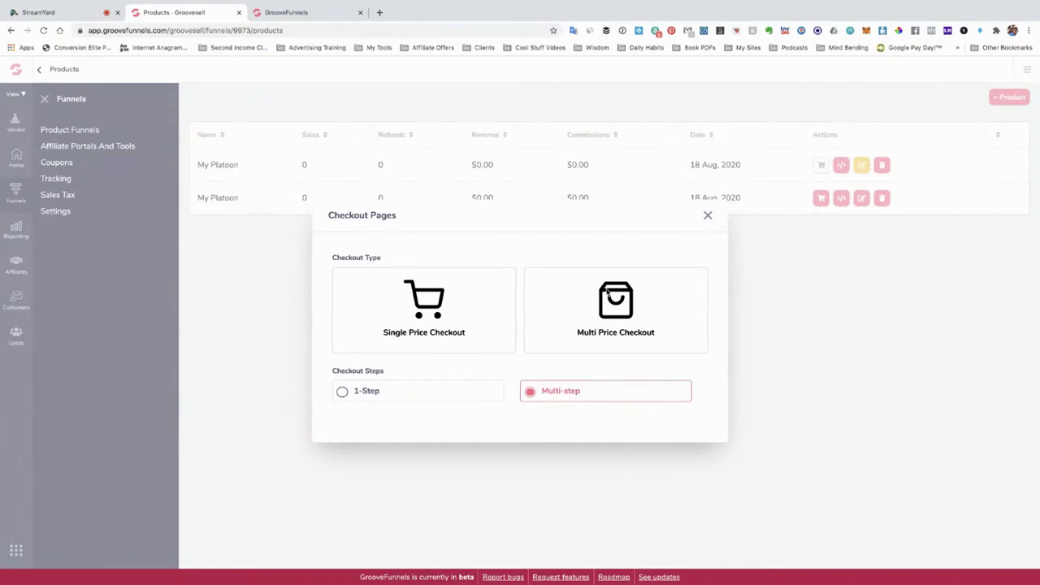
Step: Generate a multi-price hosted checkout link covering both the Monthly and Annual prices
left_click(626, 315)
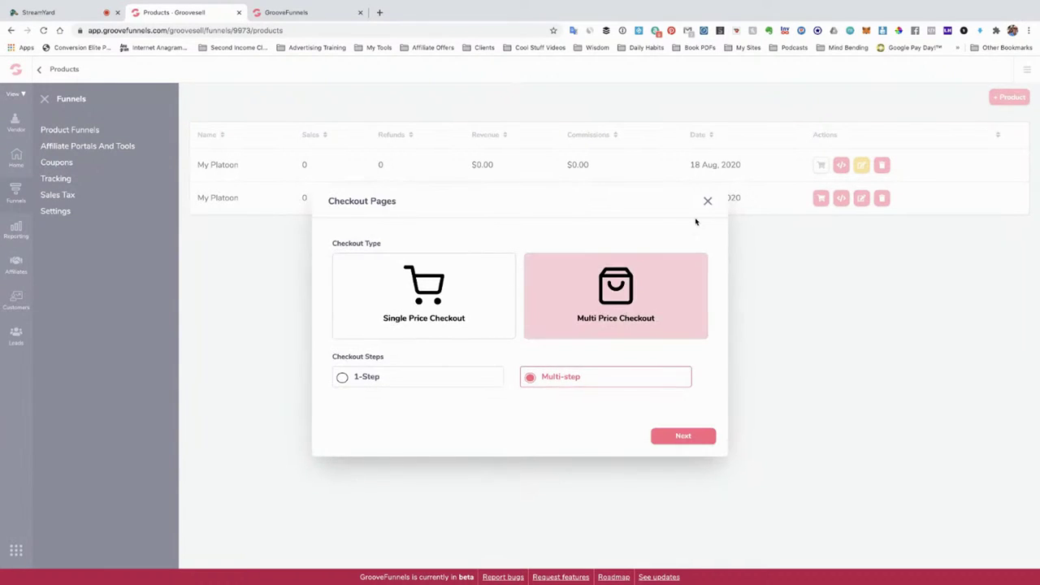
left_click(686, 437)
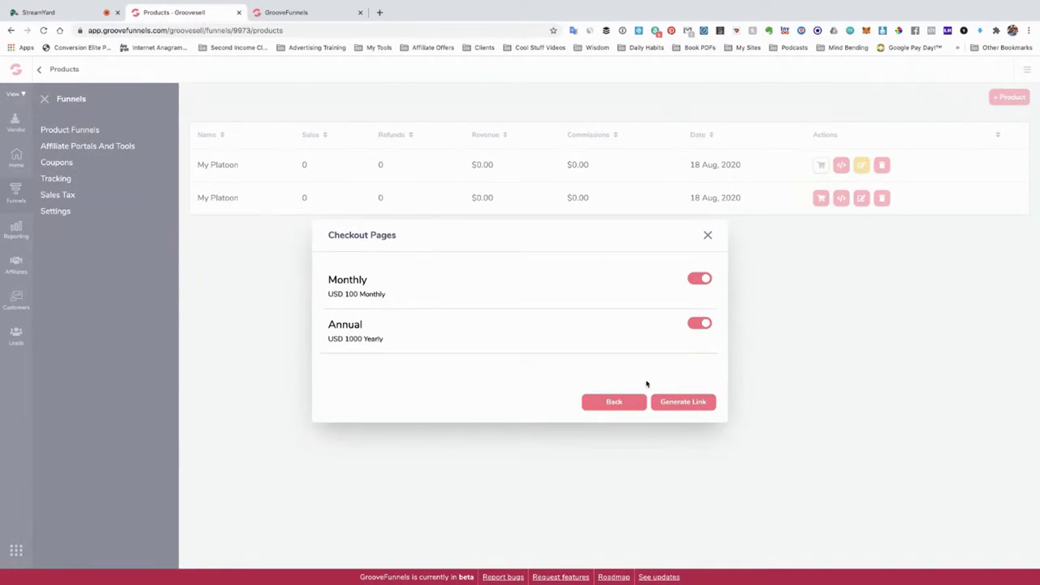
left_click(687, 403)
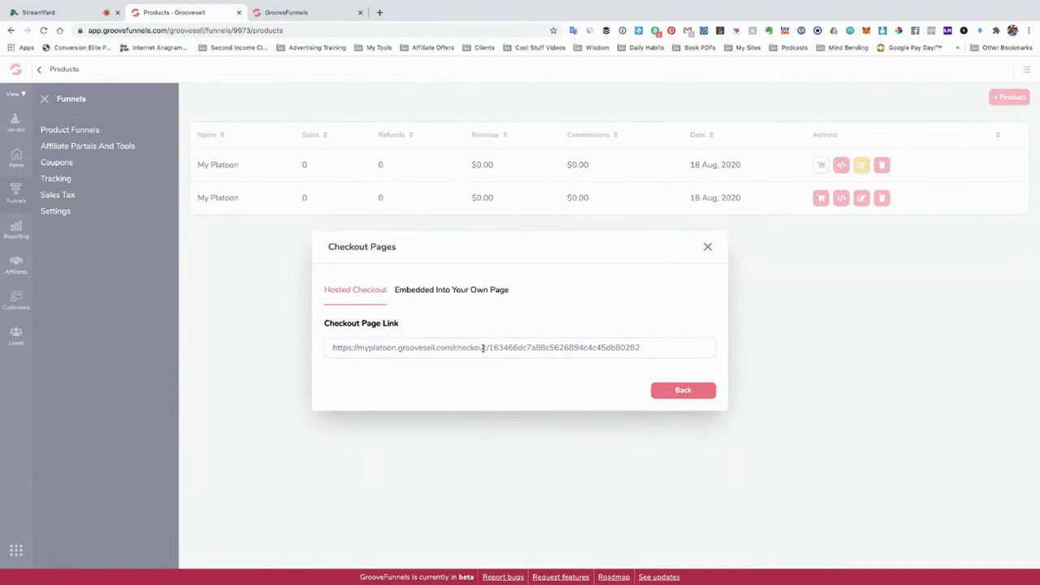
Step: Select and copy the hosted Checkout Page Link on myplatoon.groovesell.com
triple_click(483, 348)
key("ctrl+c")
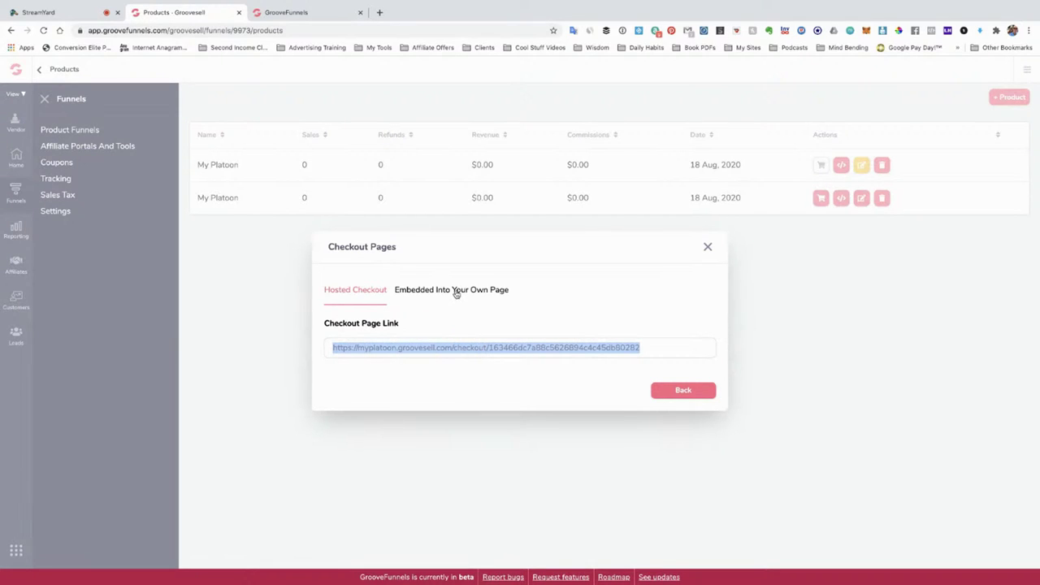
left_click(456, 293)
left_click(363, 290)
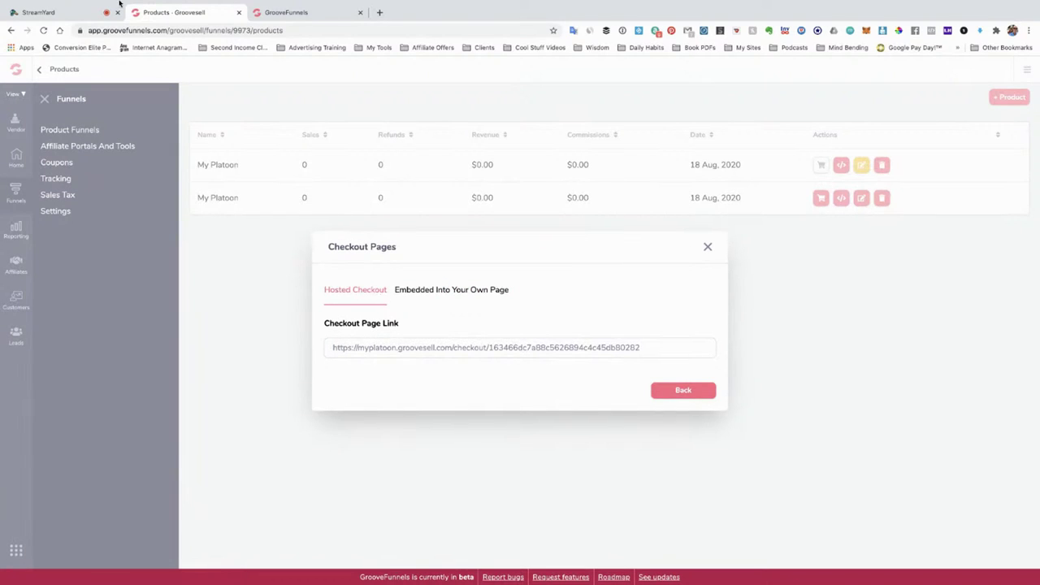
Step: Relabel the placeholder button below the video to 'Join Tom's Inner Circle Now!'
left_click(297, 13)
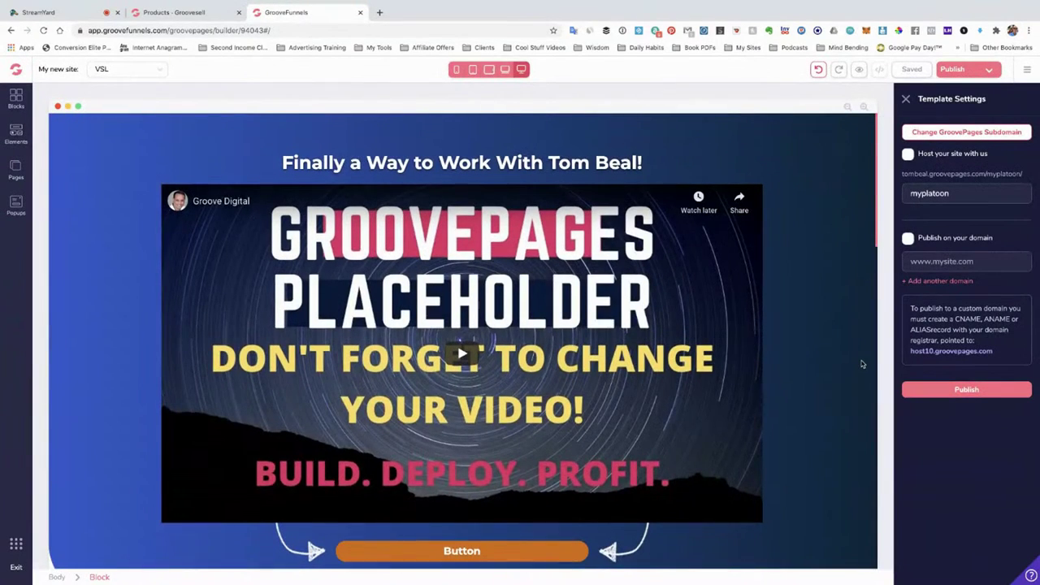
scroll(862, 364, "down", 1)
left_click(476, 508)
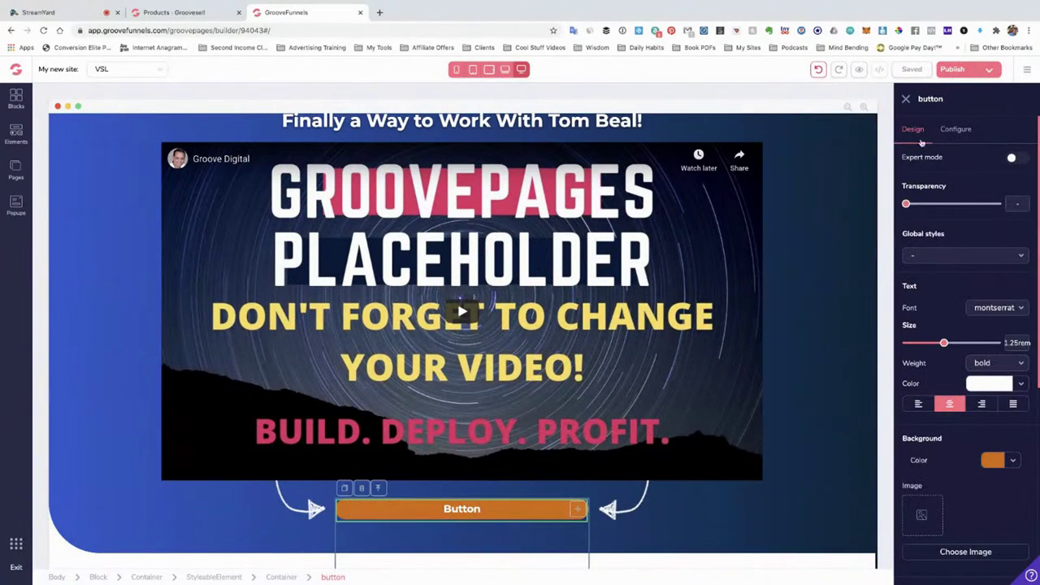
left_click(955, 129)
double_click(933, 180)
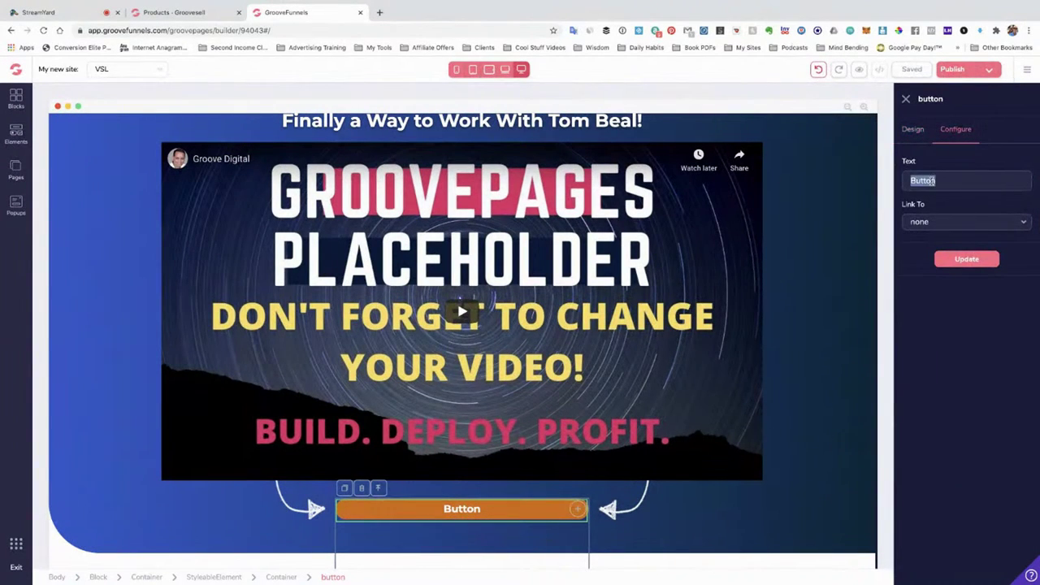
type("Join")
type(" Tom ")
type("s l")
type("nner Circ")
type("Circ")
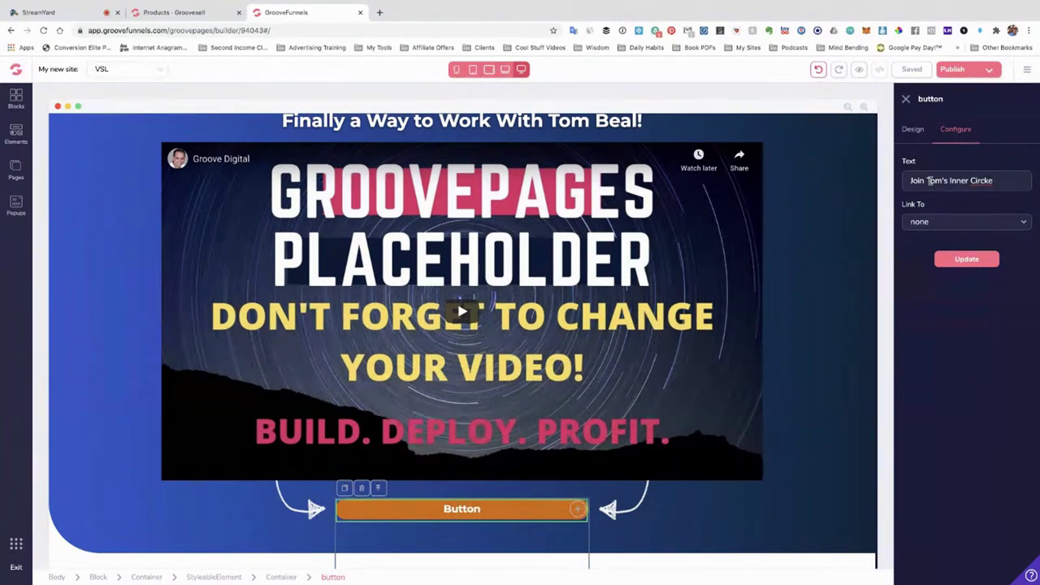
type("le Now!")
Step: Link the button to the pasted checkout URL, opening in a new tab, and update it
left_click(930, 222)
left_click(919, 300)
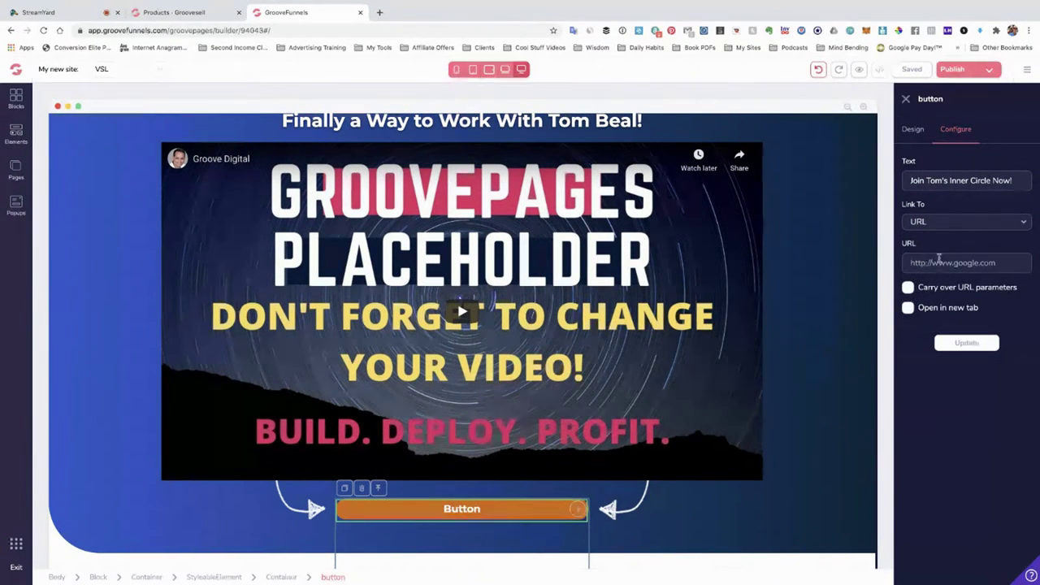
left_click(939, 262)
key("ctrl+v")
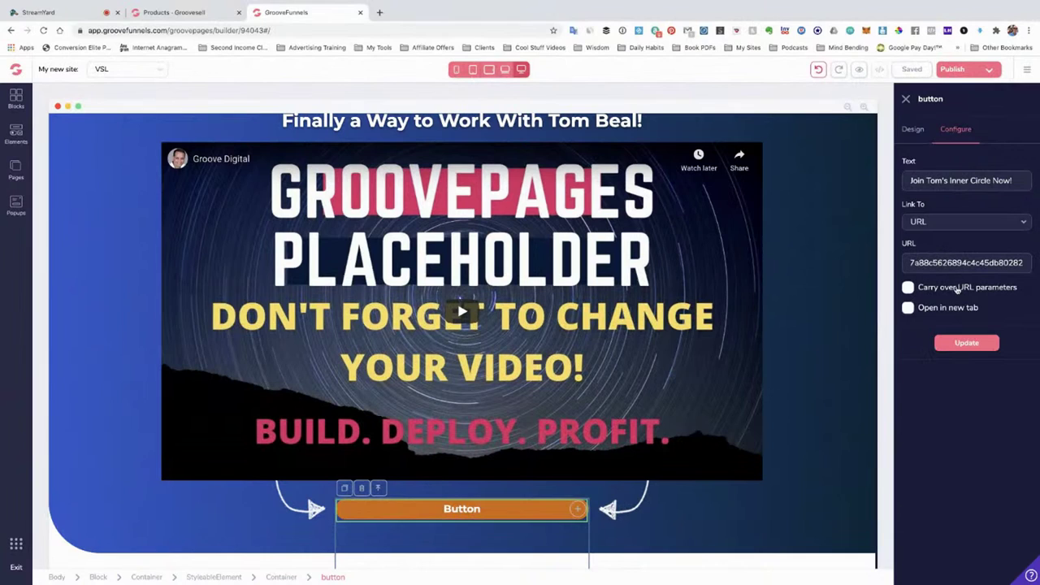
left_click(908, 308)
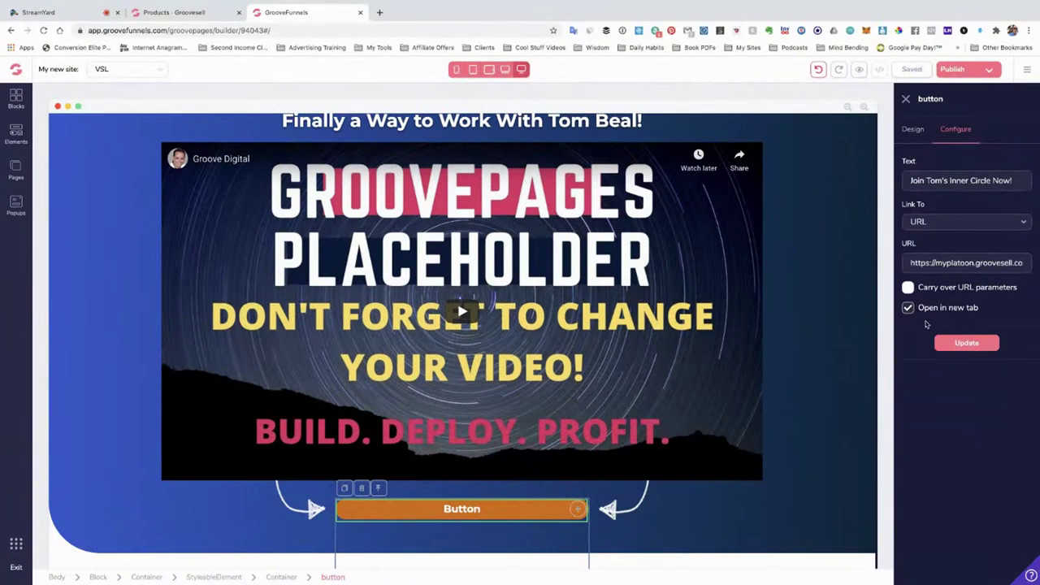
left_click(966, 343)
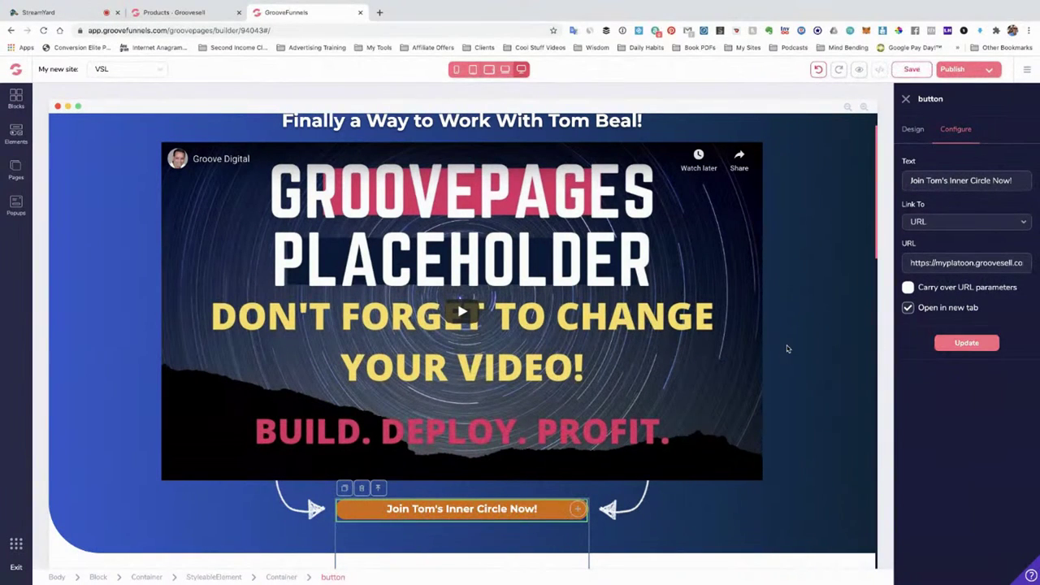
scroll(793, 349, "down", 3)
scroll(794, 349, "up", 3)
scroll(794, 348, "up", 1)
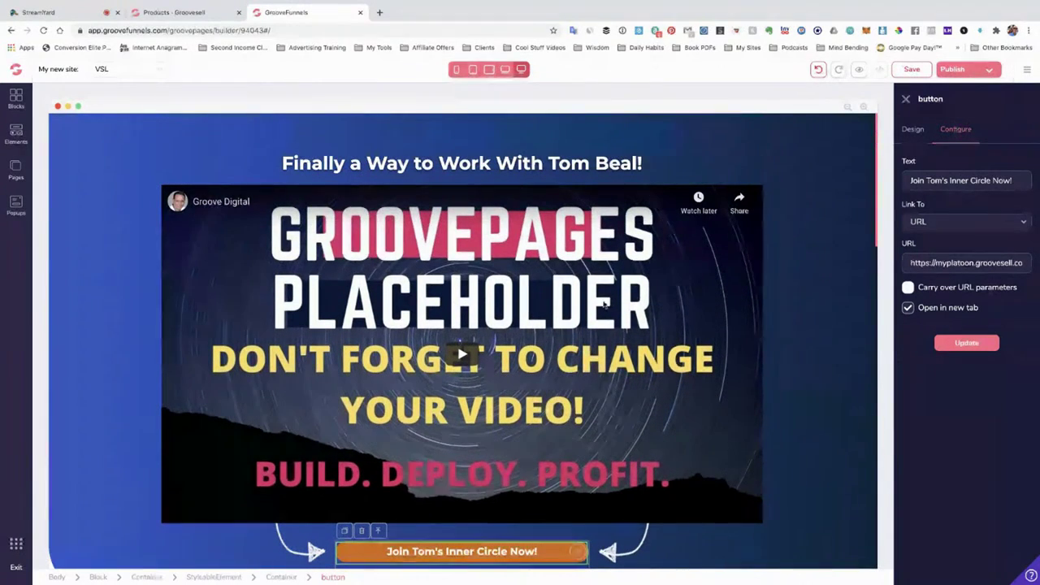
left_click(379, 13)
Step: Load the checkout URL in a new tab and try the $100 monthly and $1000 annual plans
key("ctrl+v")
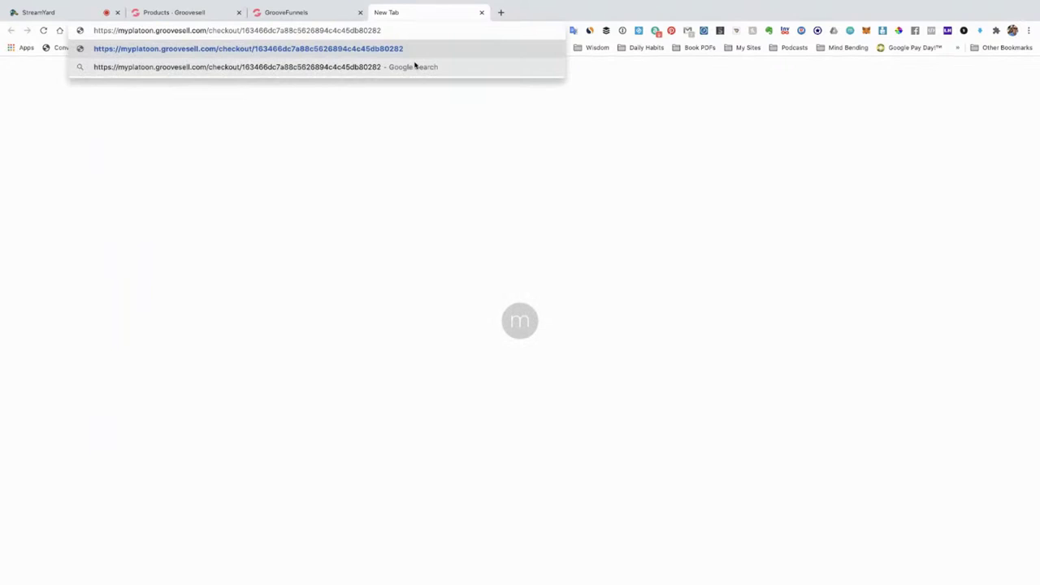
key("Return")
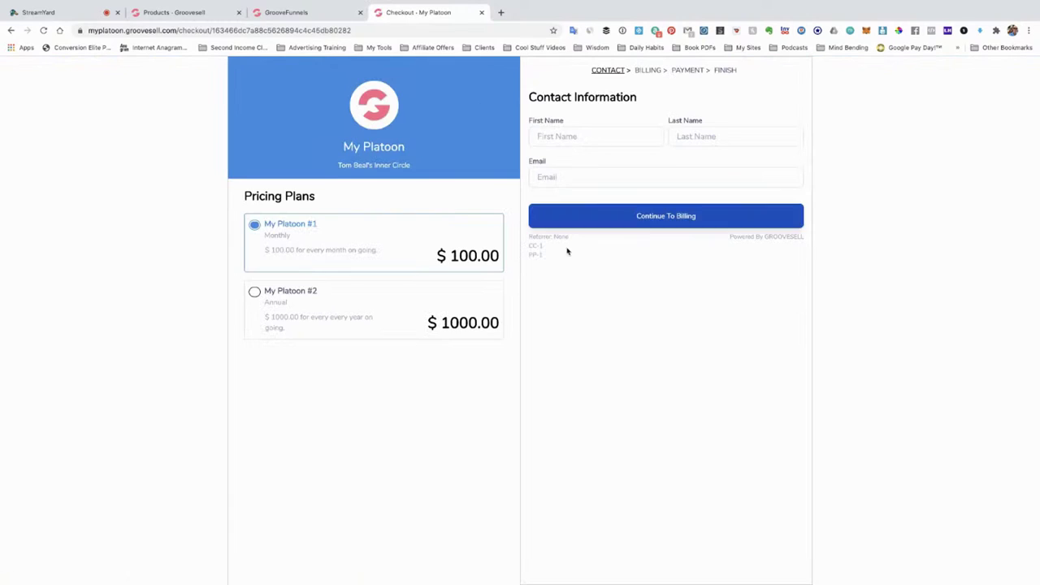
left_click(254, 292)
left_click(265, 226)
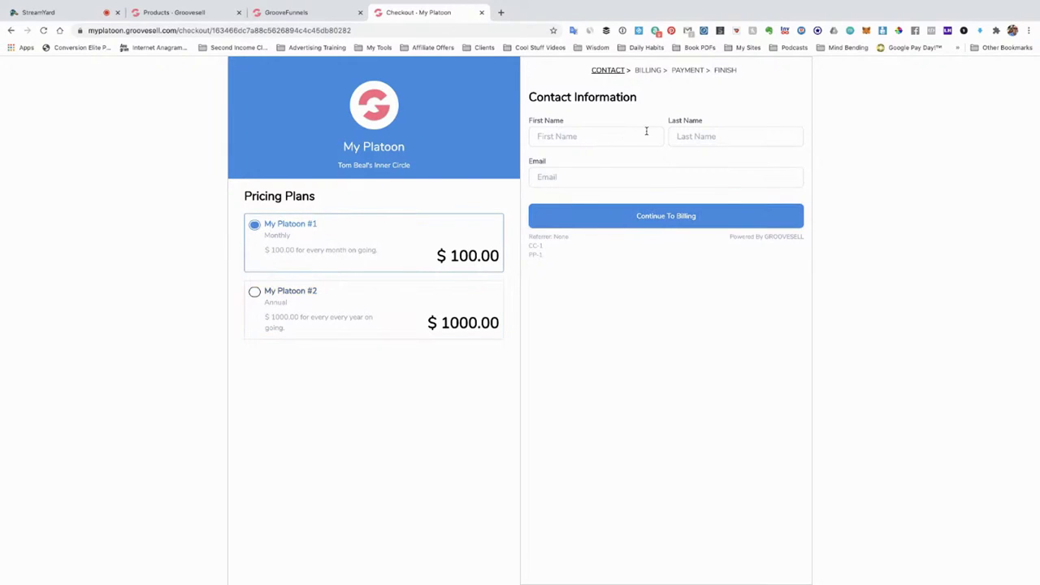
left_click(256, 297)
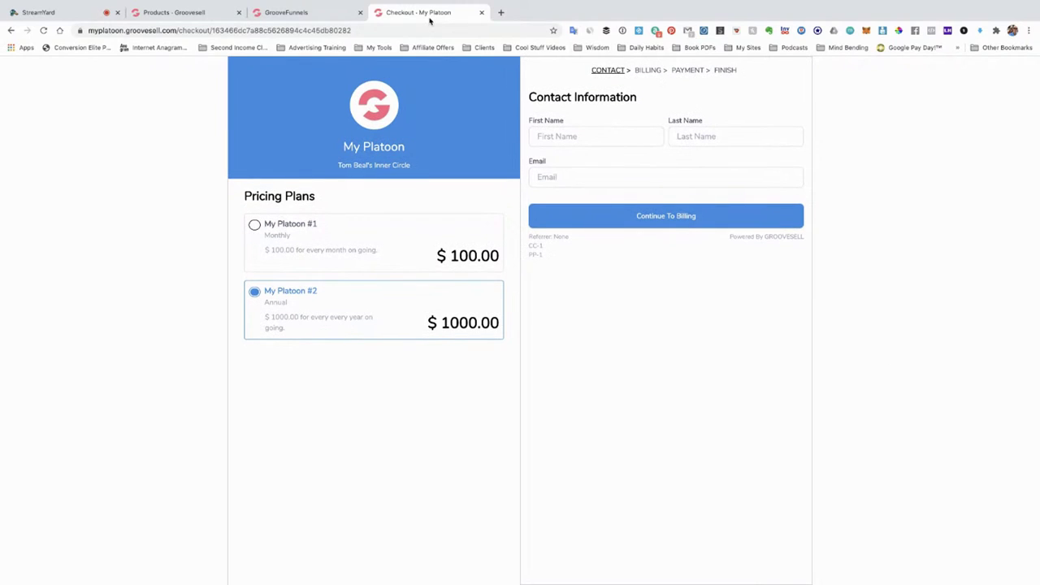
left_click(317, 15)
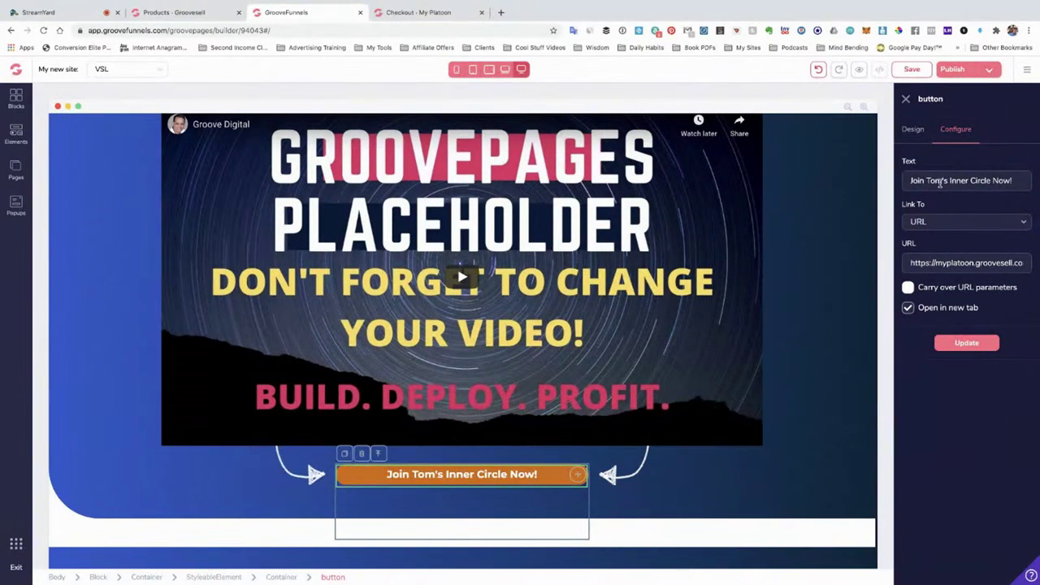
Step: Keep the button's Link To set to URL, then close GrooveSell's Checkout Pages dialog
left_click(934, 226)
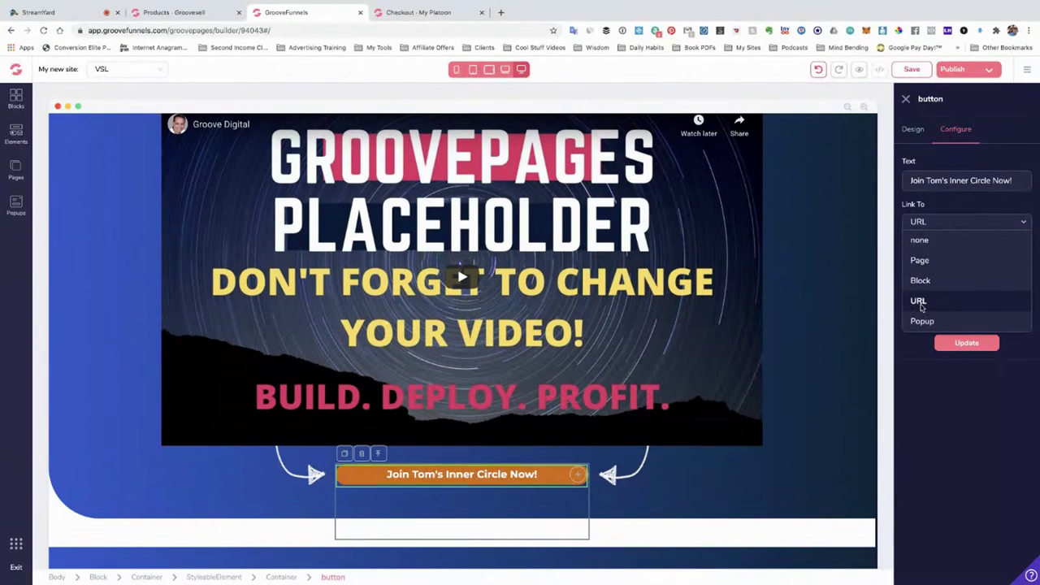
left_click(929, 347)
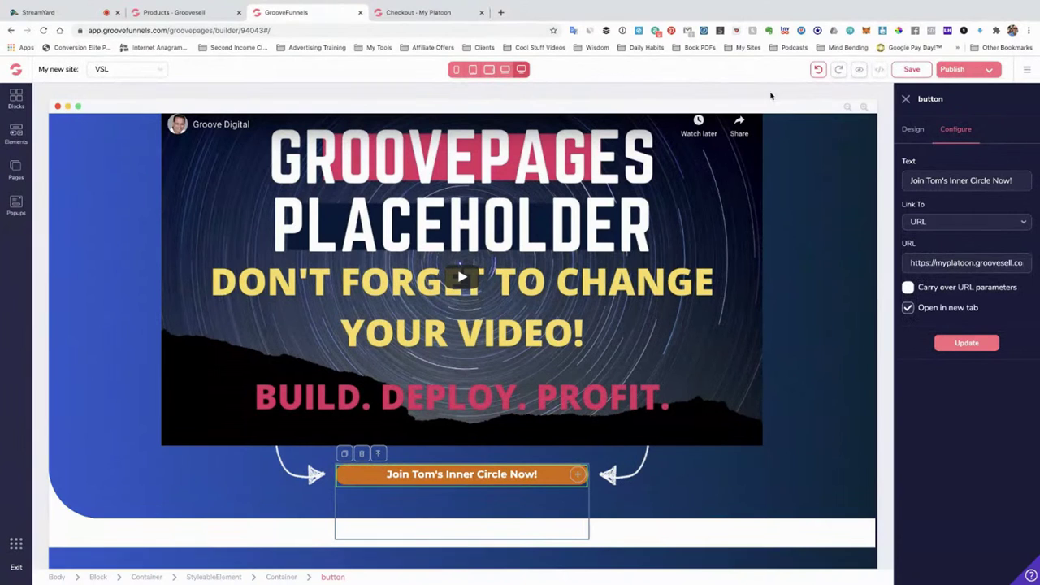
left_click(183, 15)
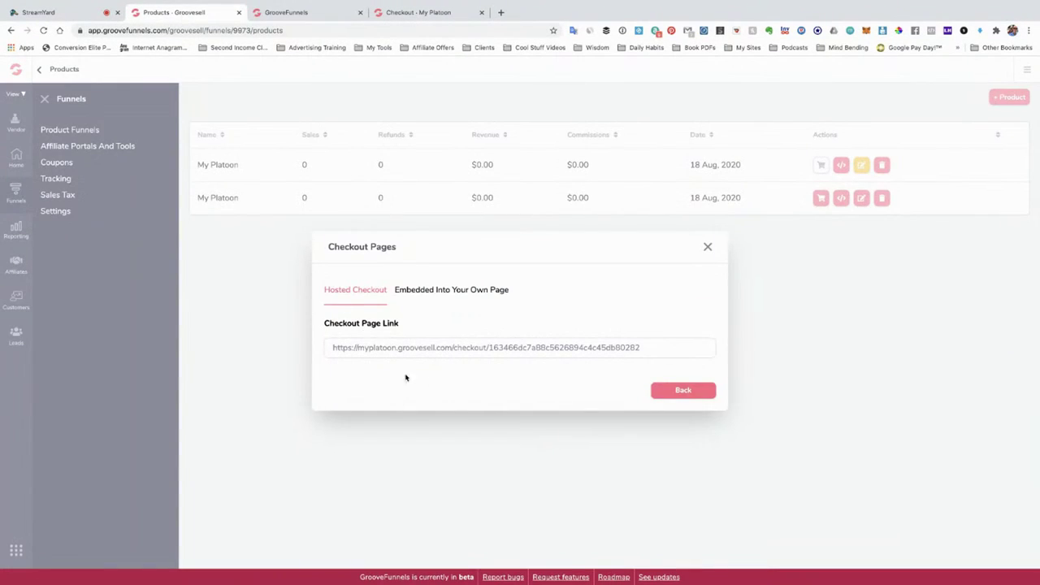
left_click_drag(333, 347, 483, 348)
left_click(482, 347)
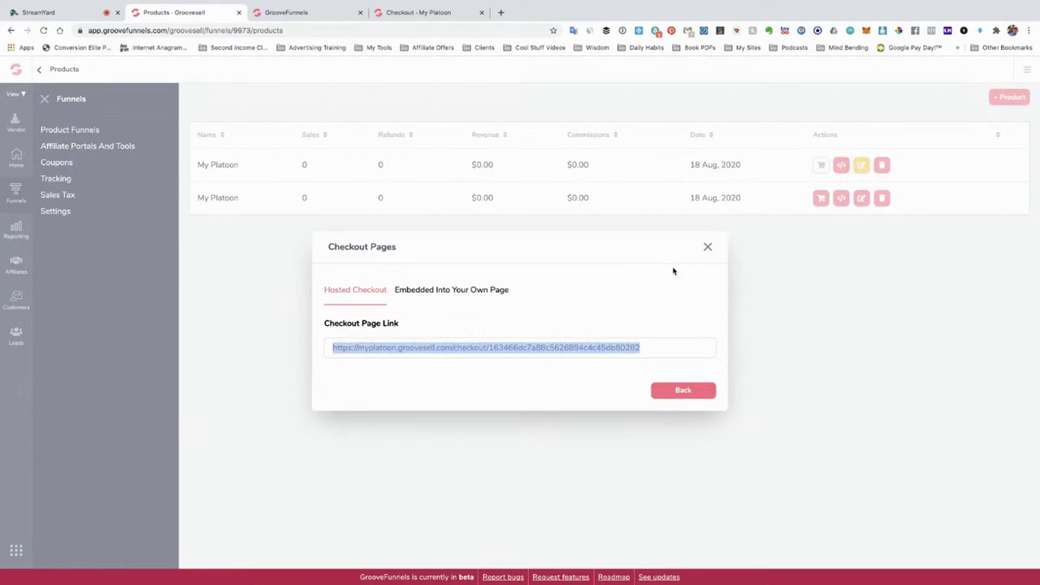
left_click(708, 247)
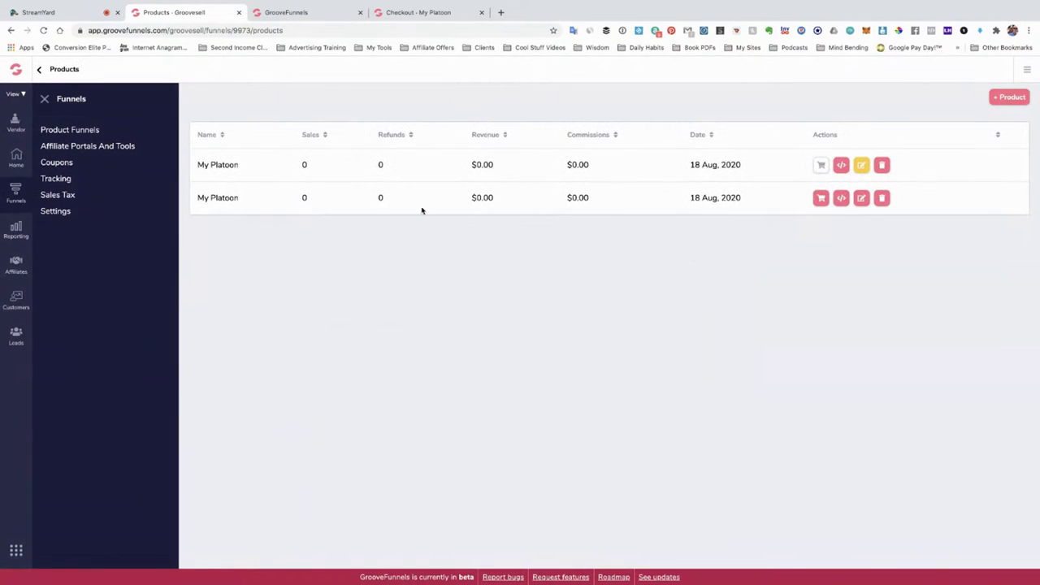
Step: Back in the page builder, select the page's YouTube video to bring up its settings
left_click(294, 14)
left_click(415, 15)
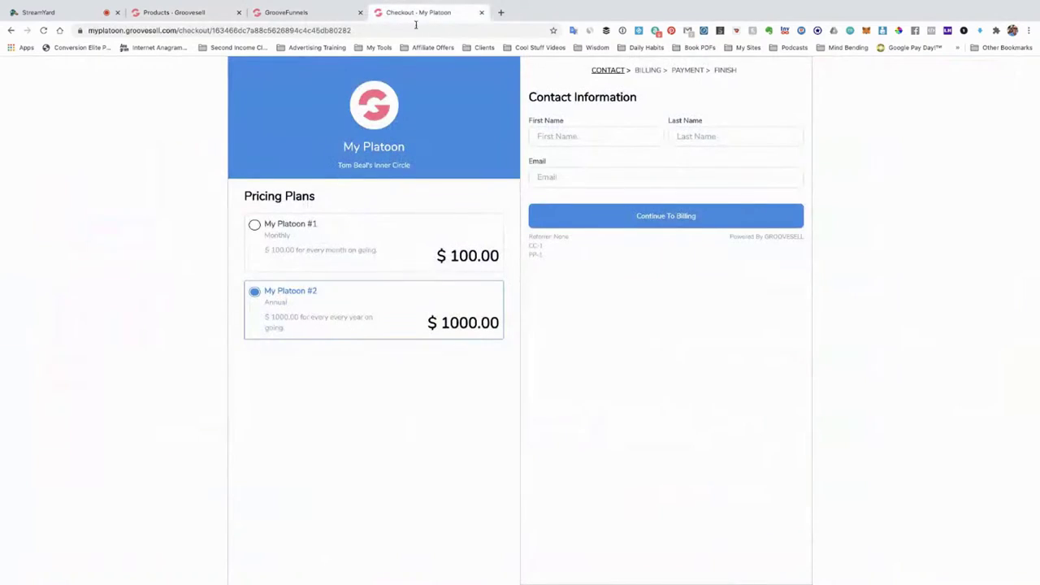
left_click(164, 15)
left_click(276, 12)
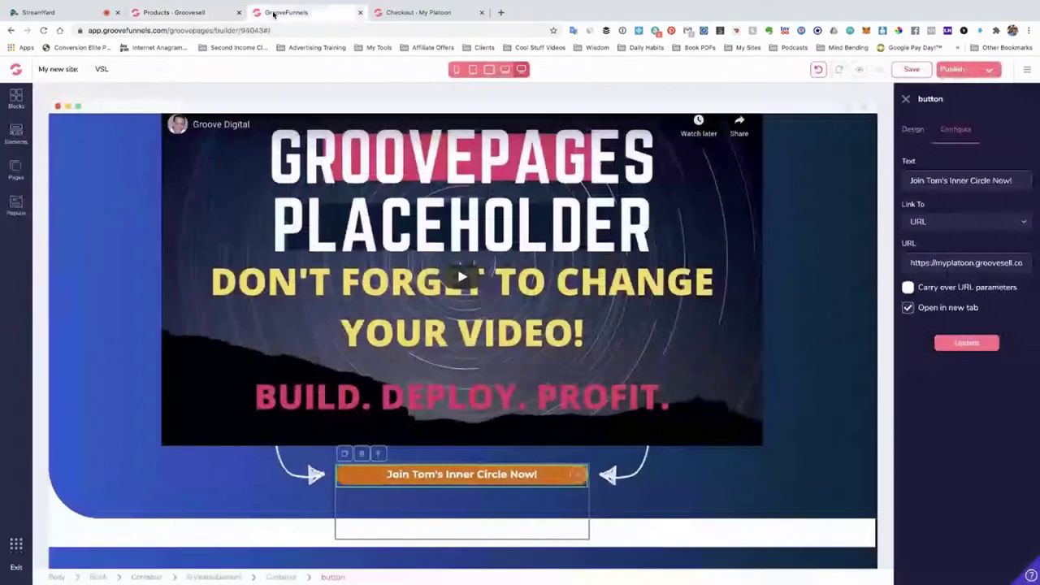
scroll(830, 264, "down", 1)
scroll(830, 268, "up", 3)
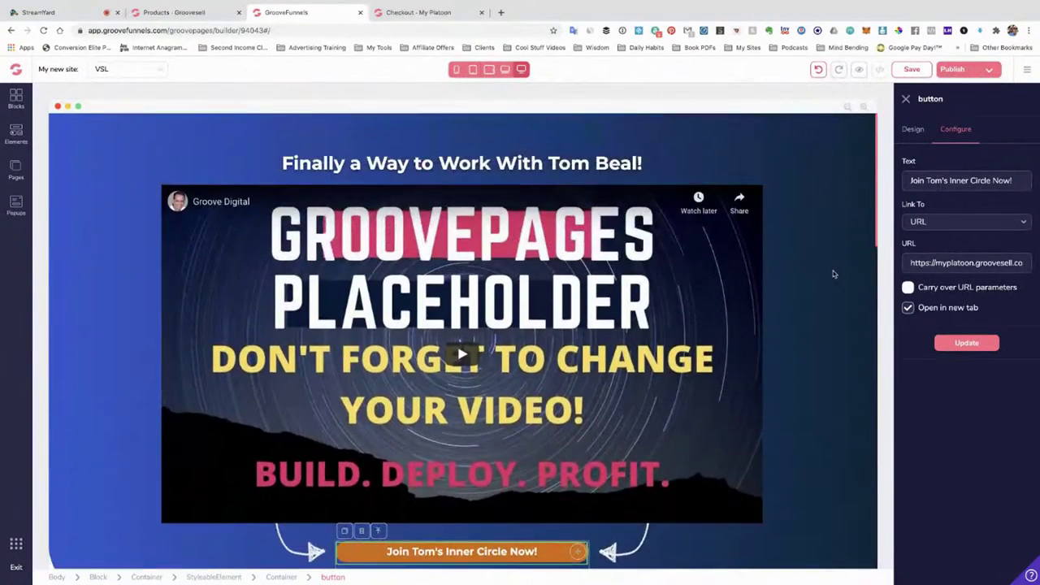
left_click(618, 311)
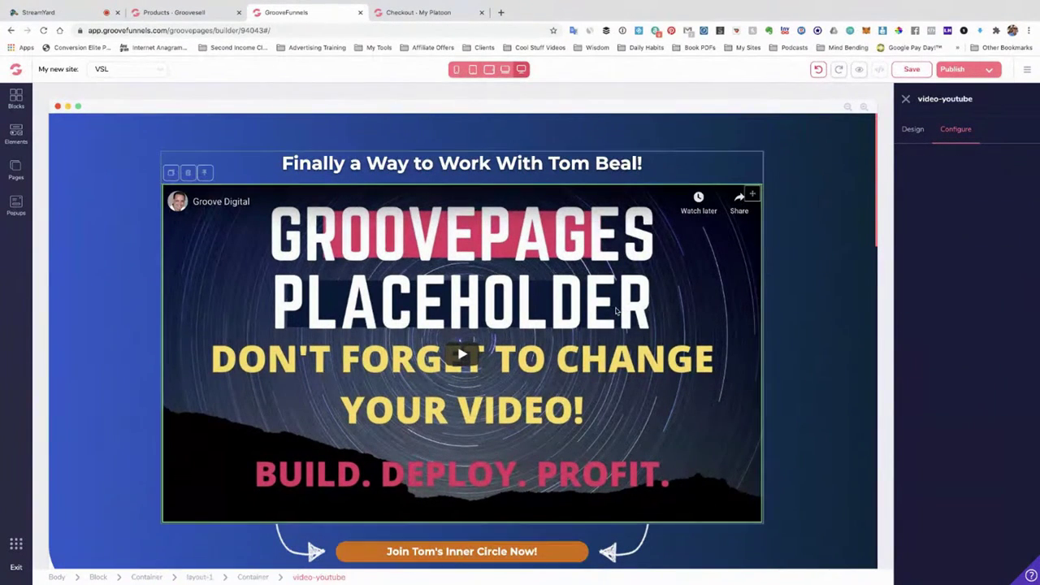
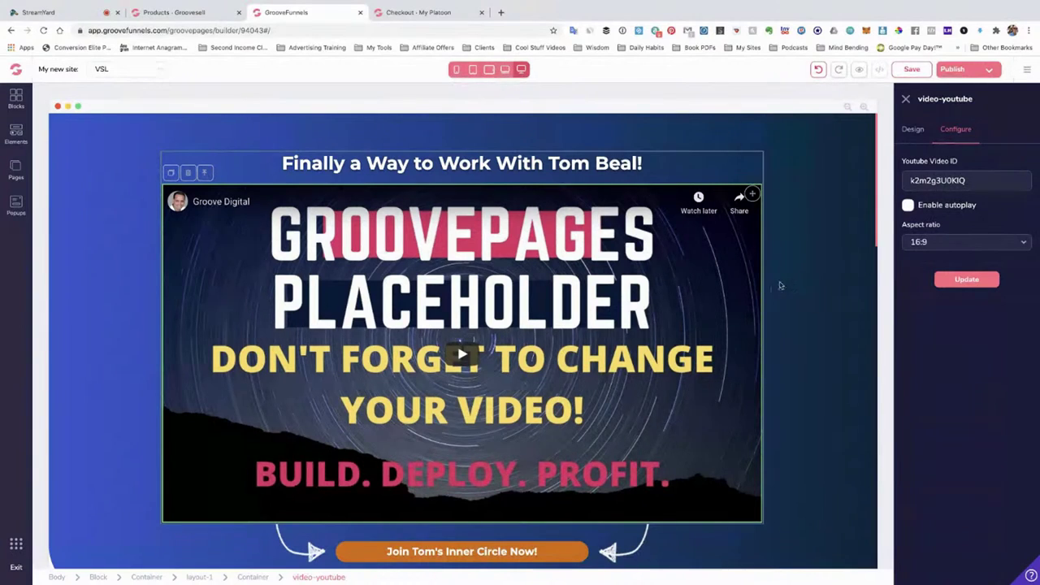
Step: Inspect the first testimonial card by selecting its image and testimonial text
scroll(788, 286, "down", 2)
scroll(788, 286, "up", 2)
scroll(817, 331, "down", 3)
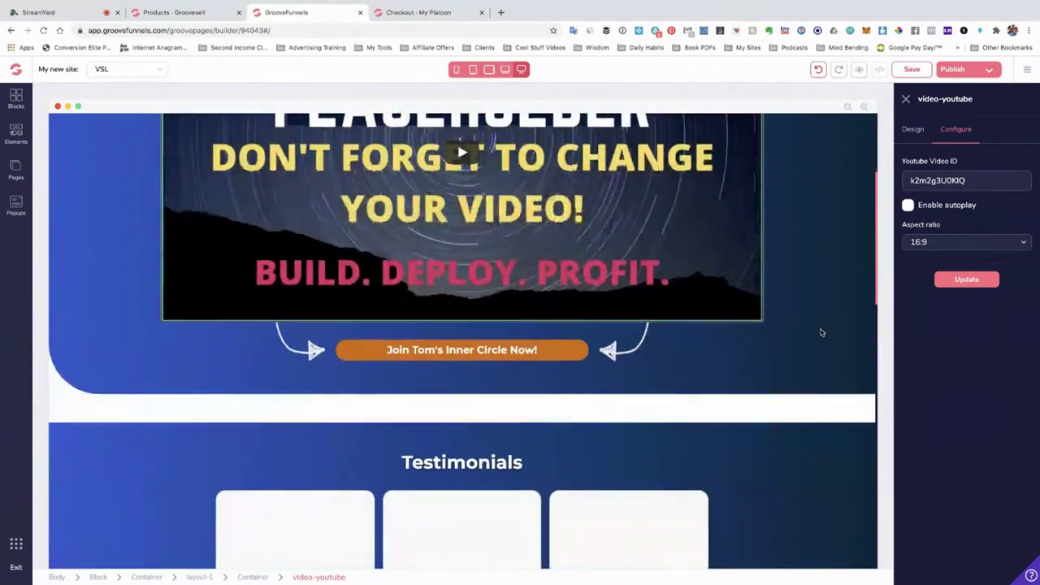
scroll(819, 331, "down", 5)
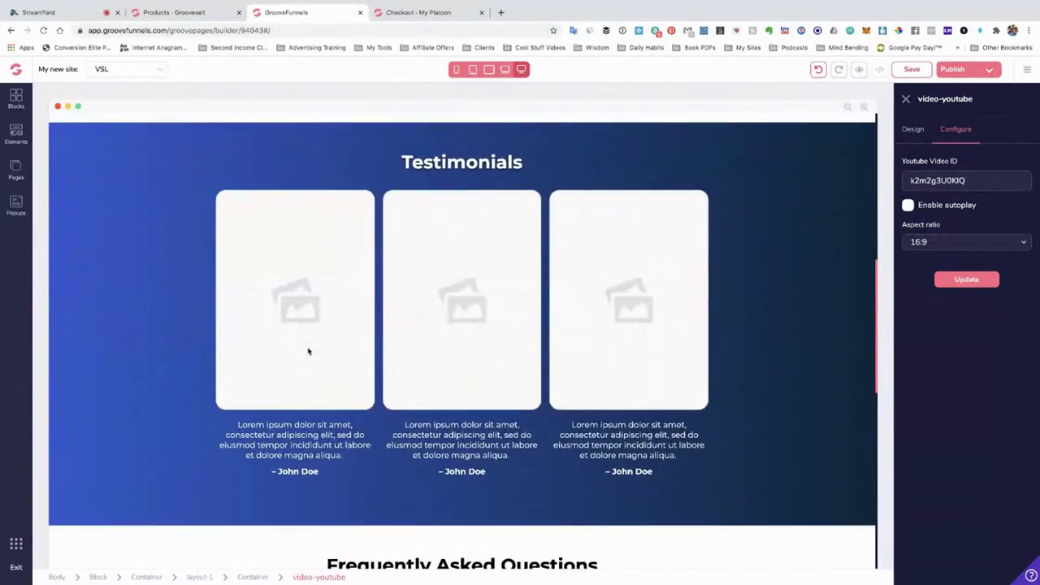
left_click(308, 351)
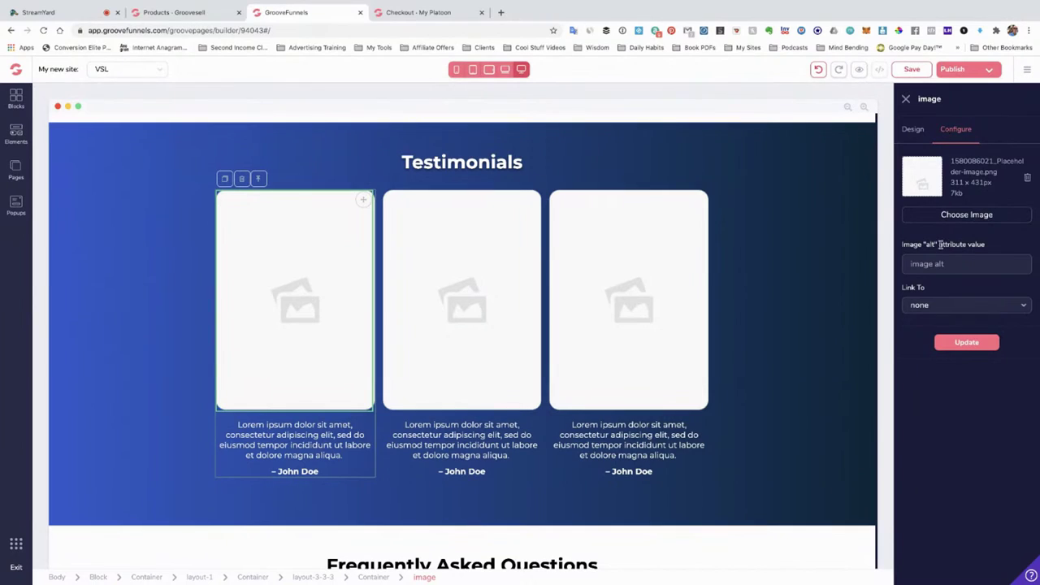
scroll(347, 327, "up", 8)
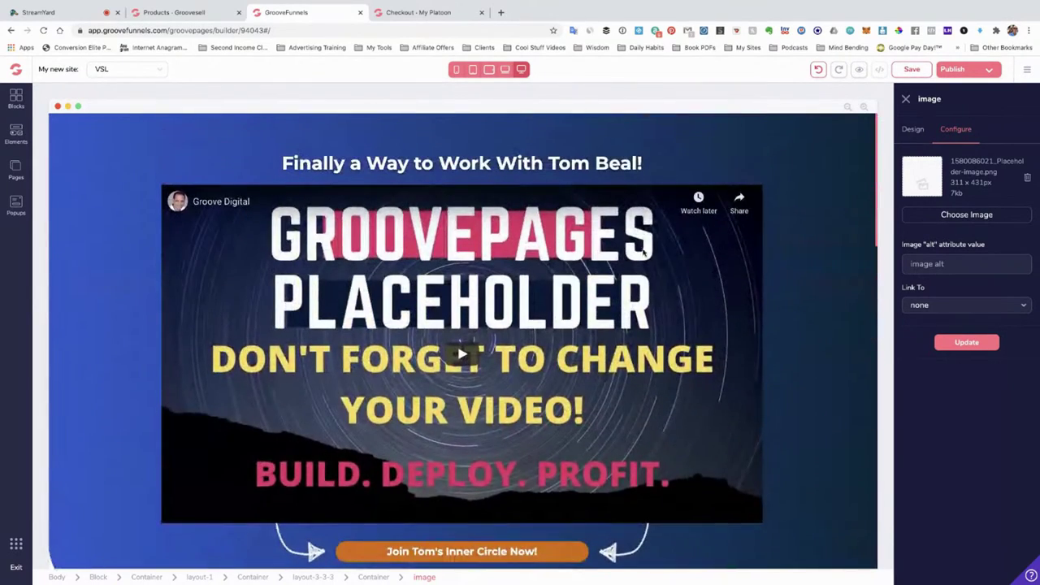
scroll(821, 305, "down", 15)
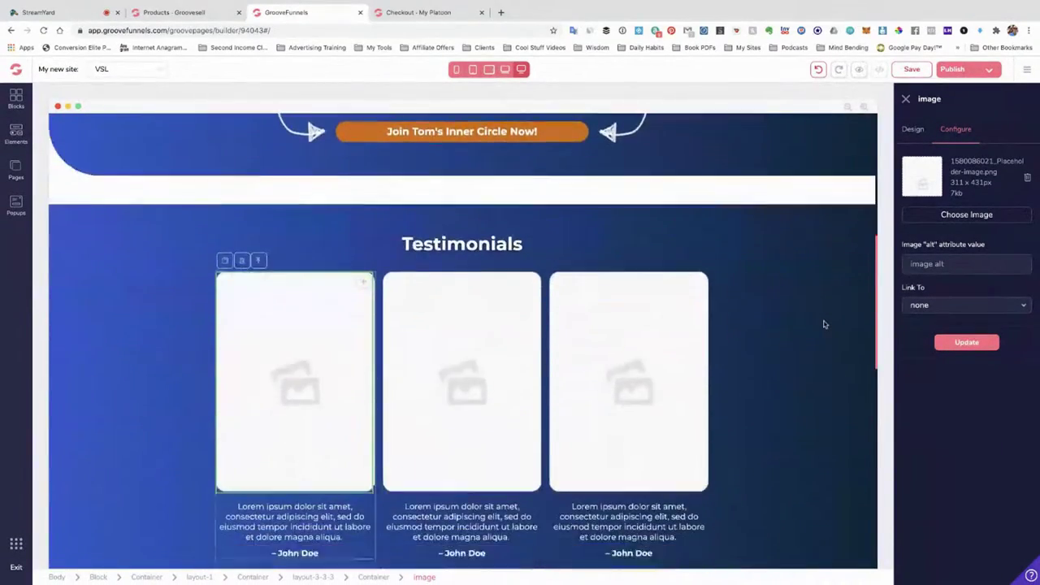
scroll(821, 323, "up", 5)
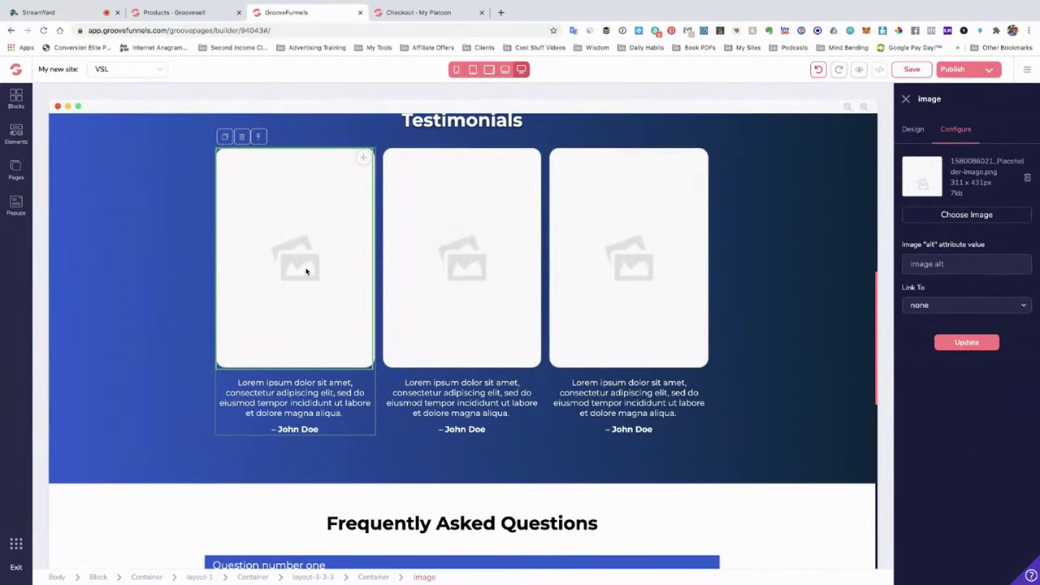
left_click(307, 409)
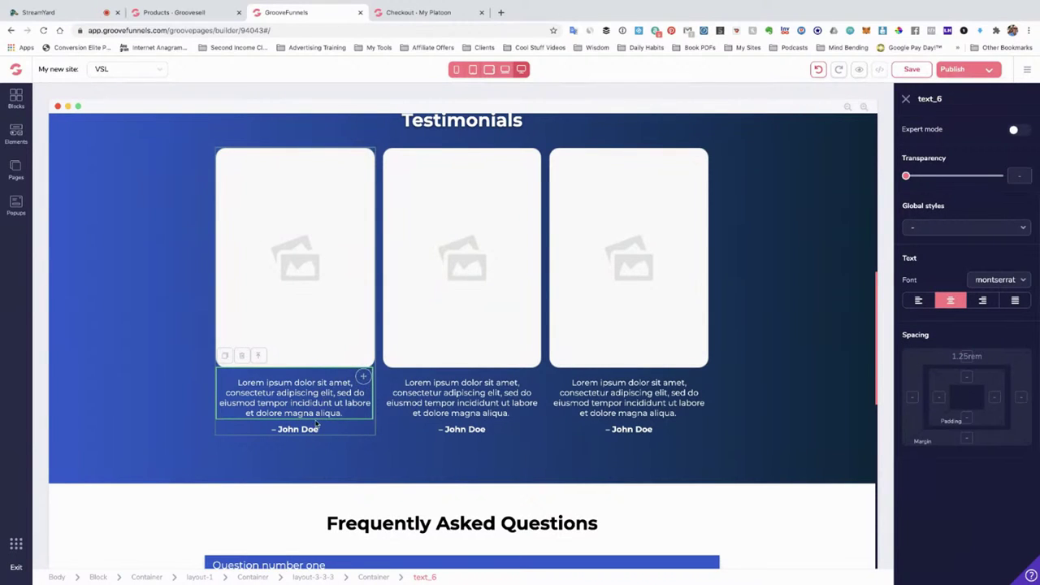
Step: Select the second and third testimonial cards' images, then scroll down to the FAQ
left_click(473, 307)
left_click(693, 278)
scroll(772, 269, "up", 1)
scroll(714, 293, "down", 5)
scroll(569, 305, "up", 3)
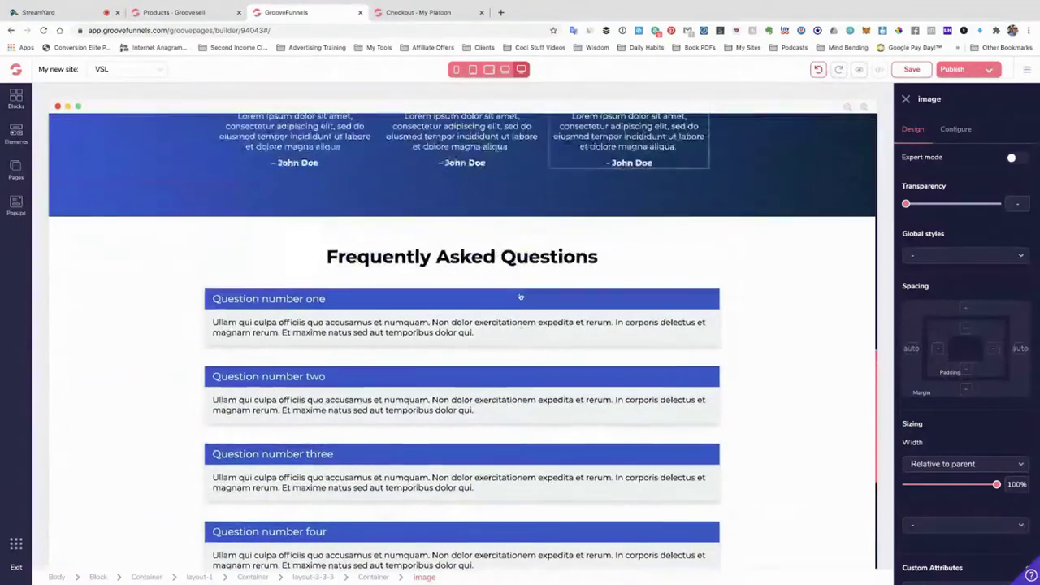
scroll(471, 317, "down", 2)
scroll(483, 324, "down", 3)
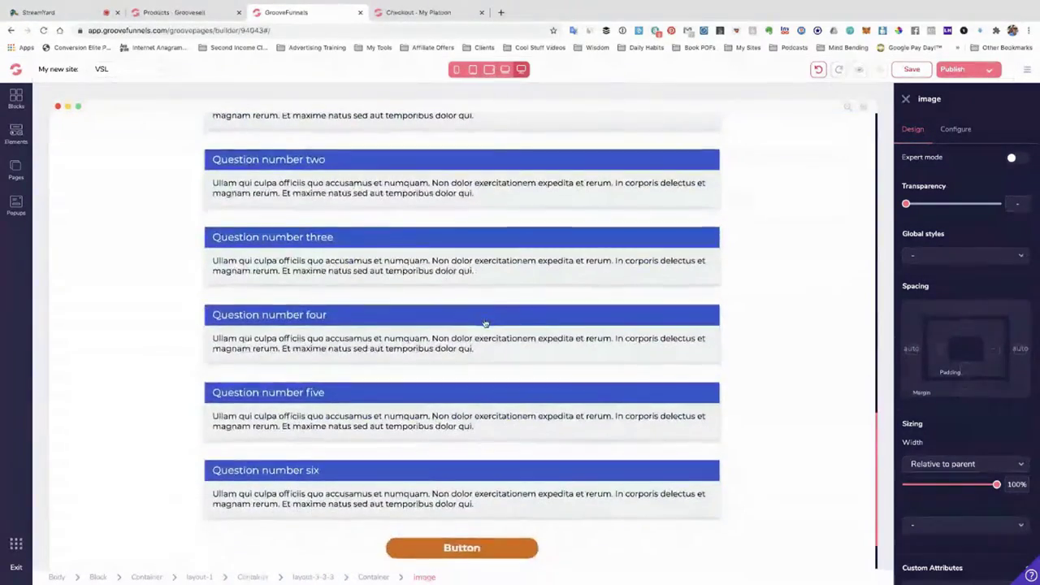
Step: Delete the FAQ item containing Question six
left_click(495, 481)
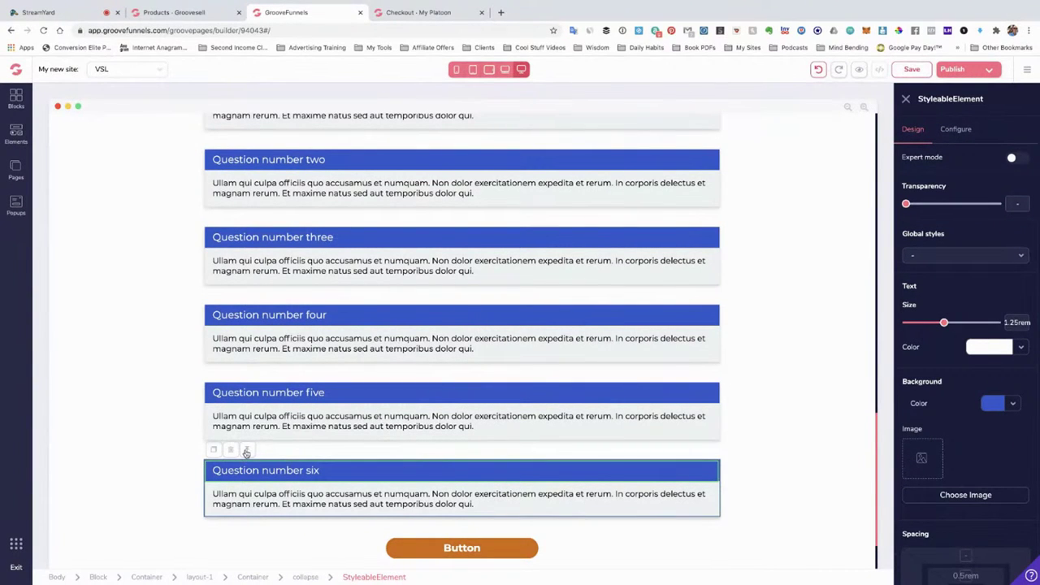
left_click(214, 449)
scroll(318, 445, "up", 6)
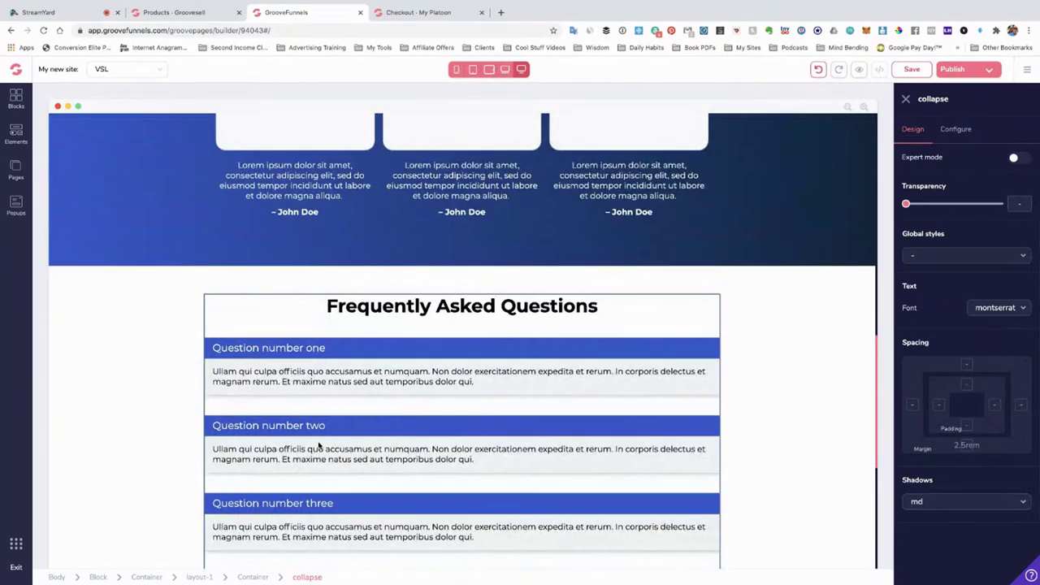
scroll(318, 445, "down", 5)
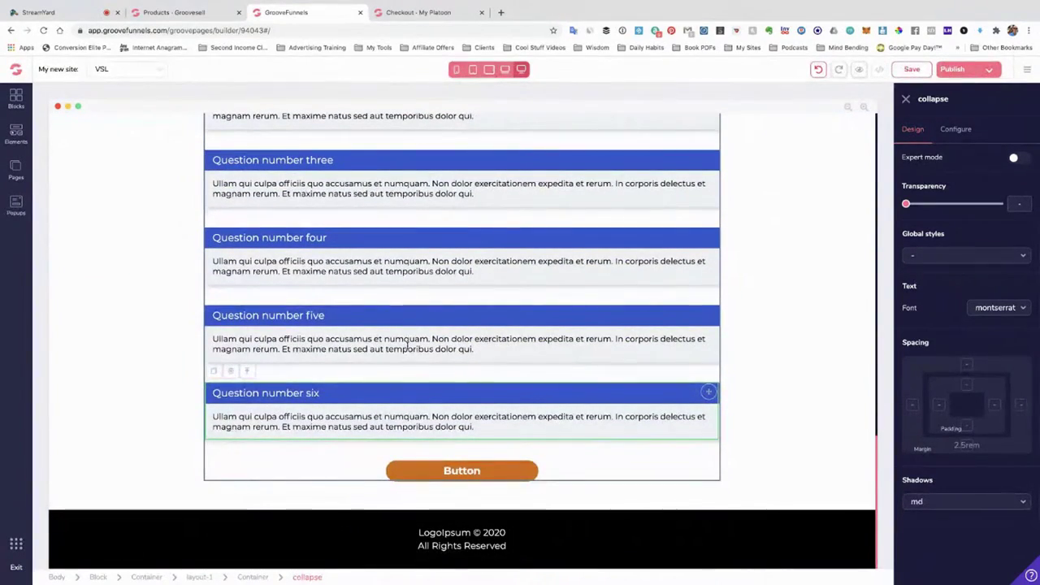
left_click(408, 344)
left_click(381, 406)
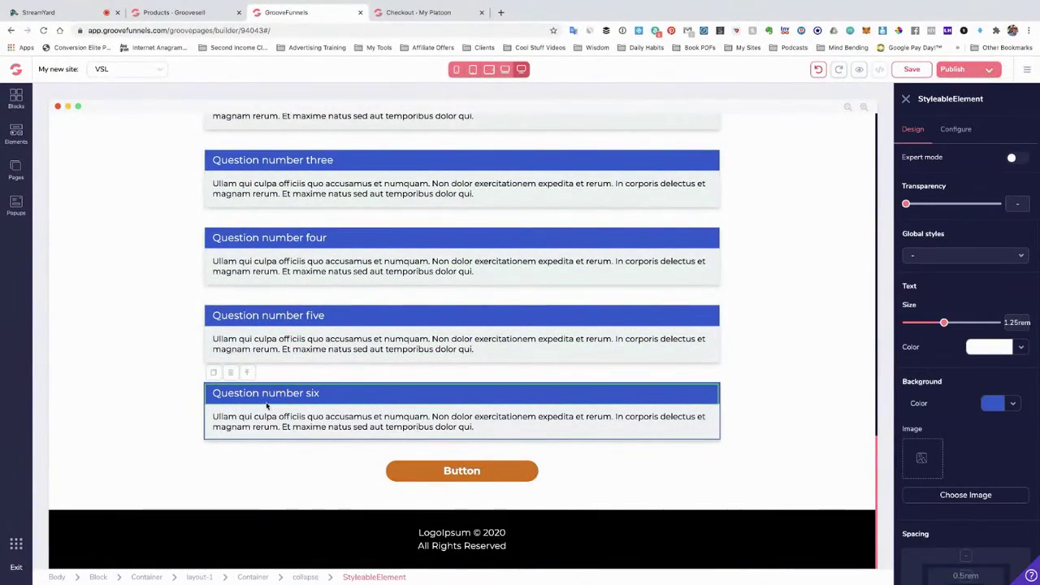
left_click(246, 372)
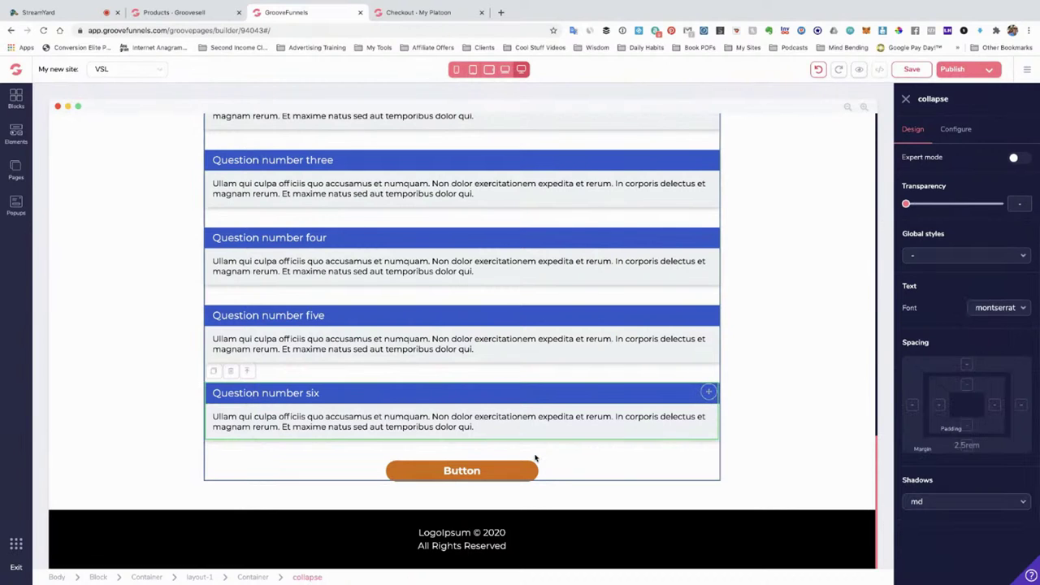
left_click(230, 371)
left_click(532, 339)
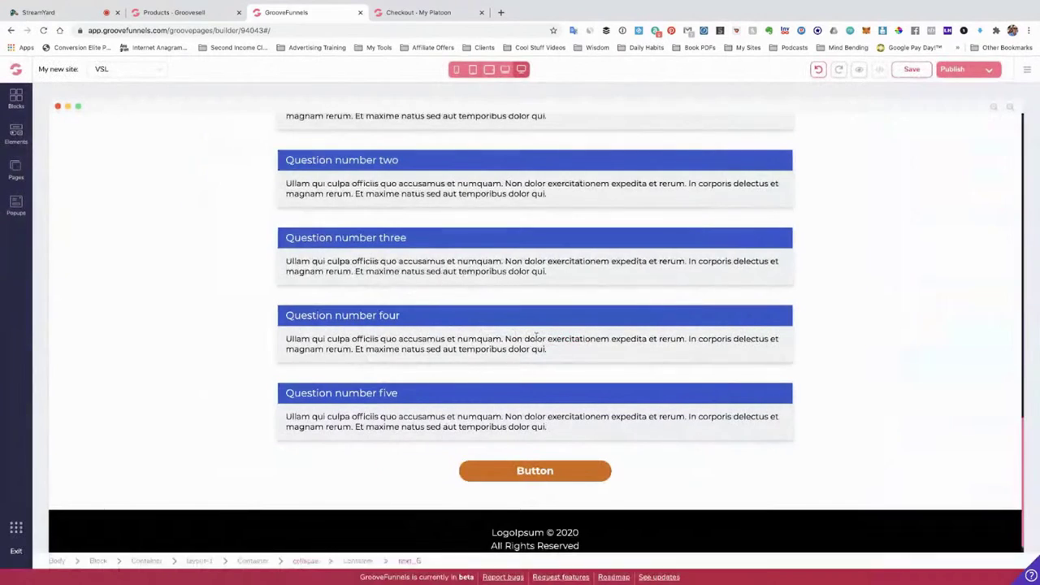
Step: Delete the FAQ items containing Question five and Question four
left_click(386, 395)
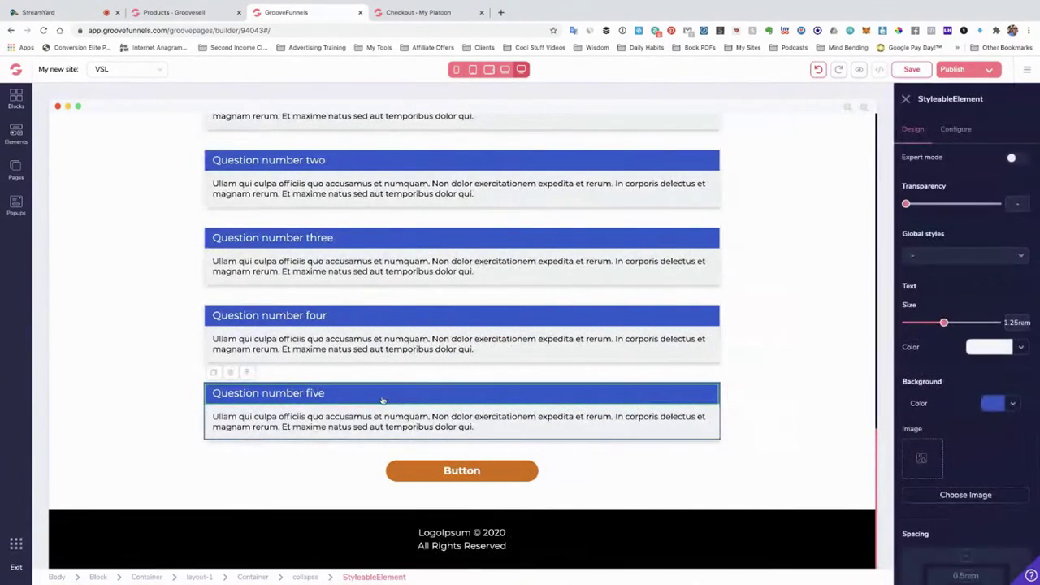
left_click(246, 373)
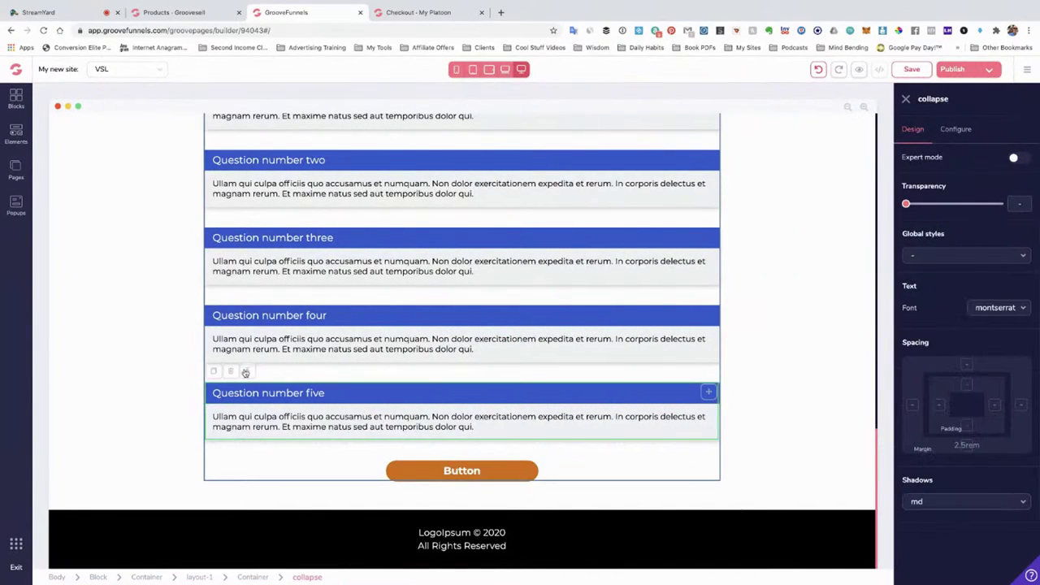
left_click(230, 371)
left_click(543, 337)
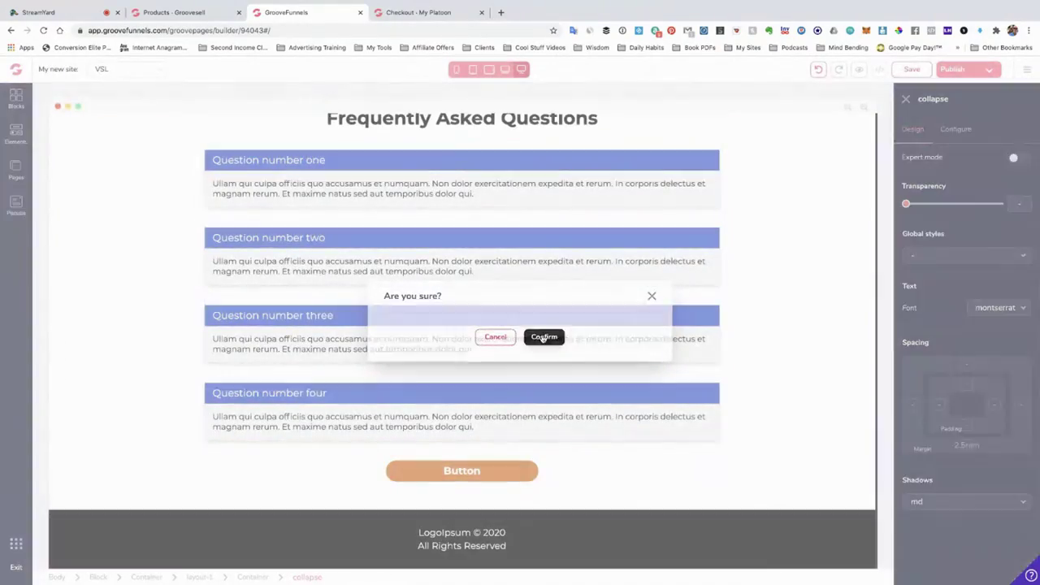
scroll(372, 341, "up", 3)
scroll(376, 365, "down", 5)
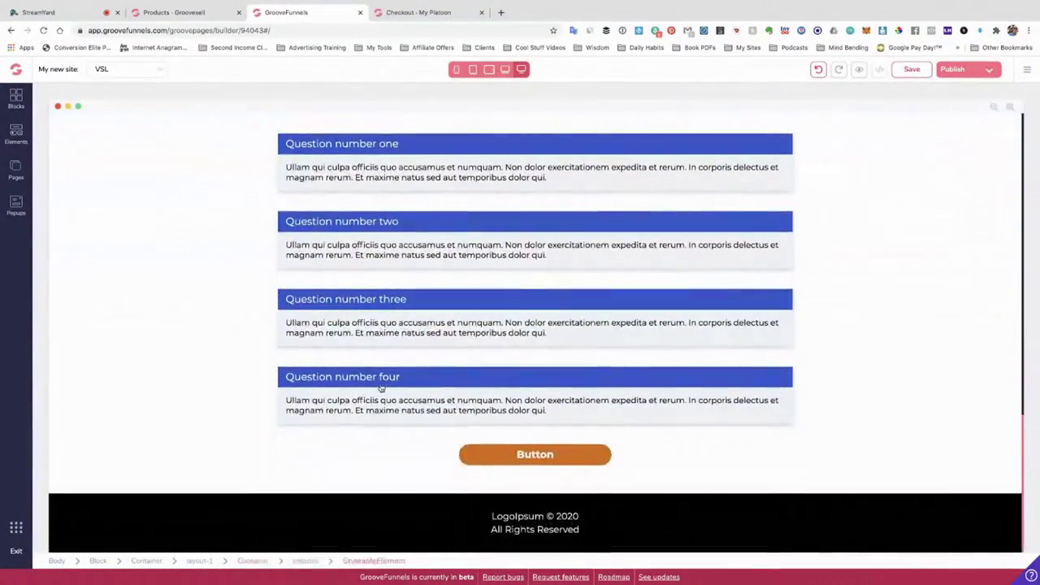
left_click(380, 388)
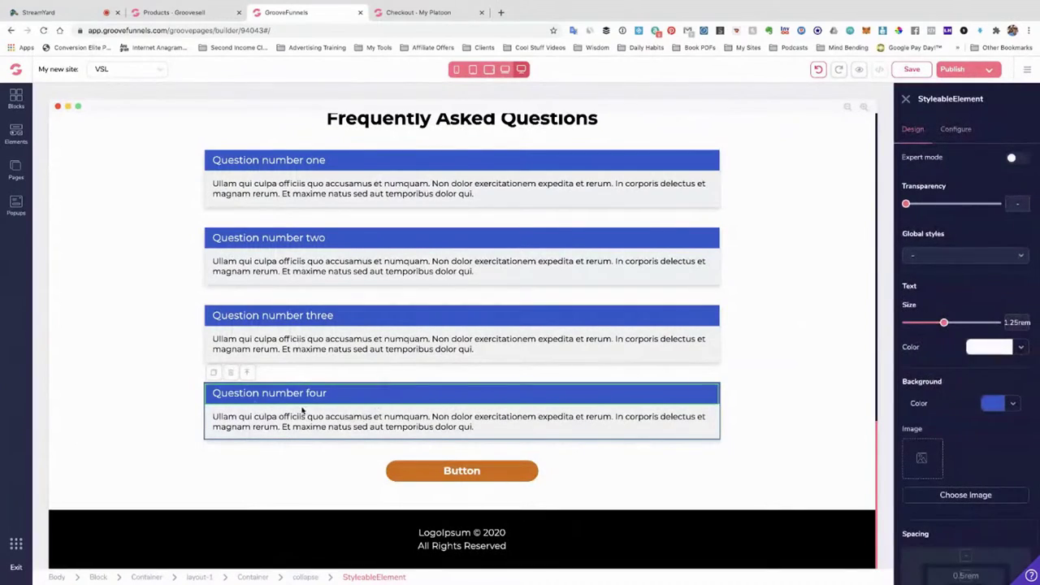
left_click(246, 374)
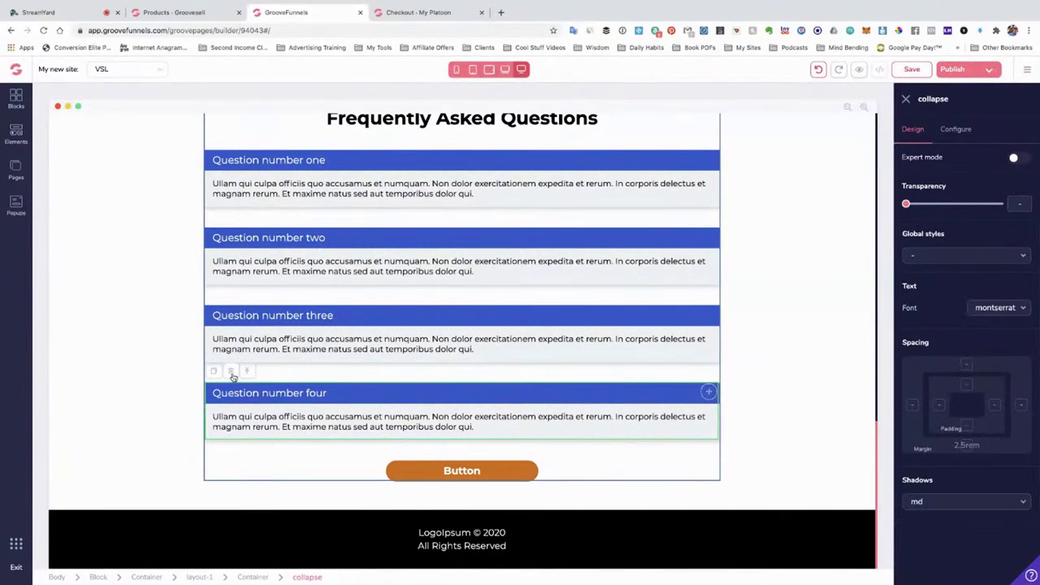
left_click(231, 372)
left_click(543, 336)
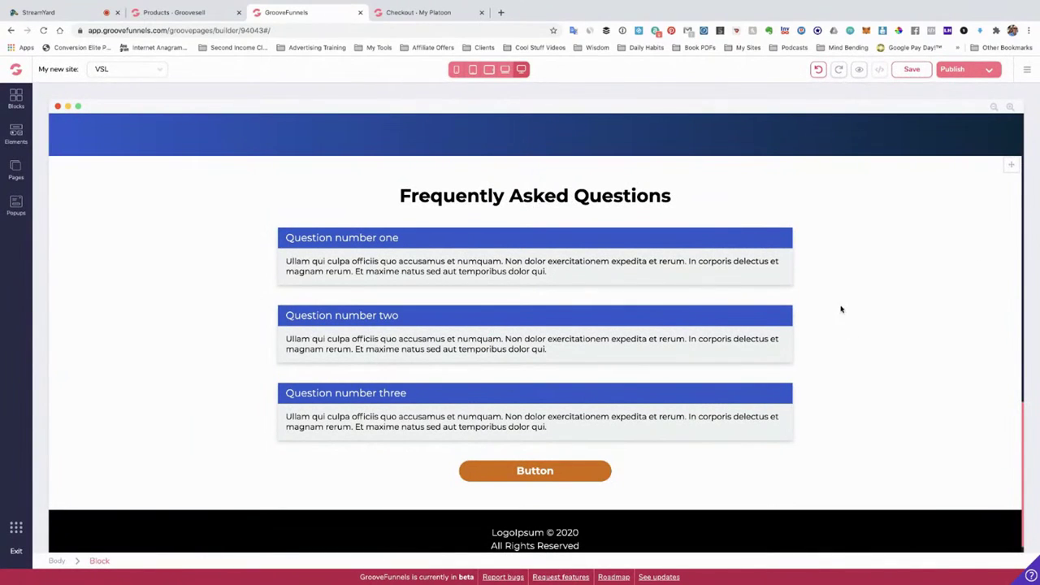
Step: Relabel the FAQ button to read 'Join Tom's Inner Circle'
left_click(535, 472)
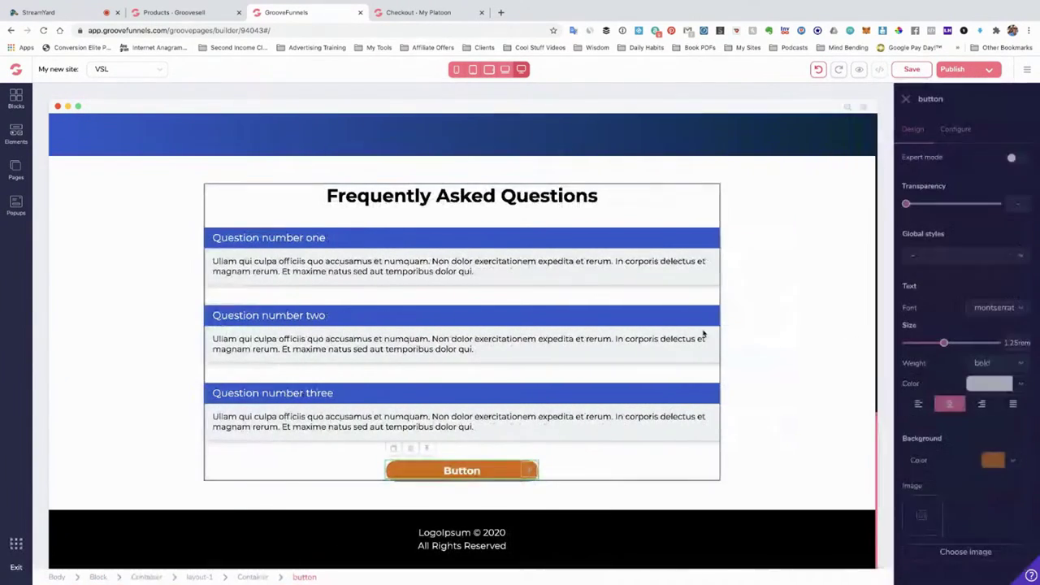
left_click(952, 130)
left_click_drag(923, 181, 937, 180)
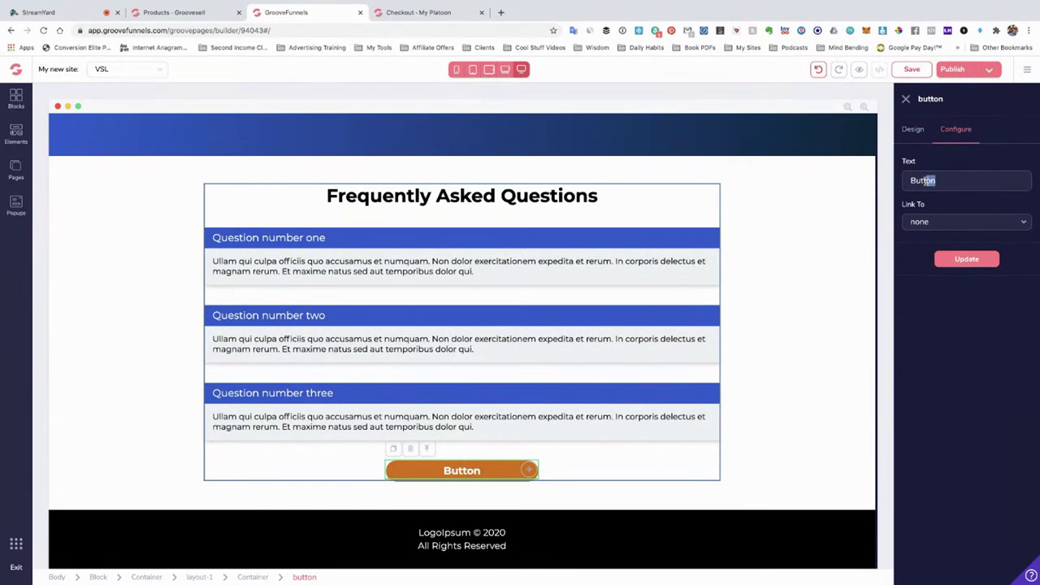
left_click(934, 181)
key("BackSpace")
key("BackSpace")
key("BackSpace")
key("BackSpace")
key("BackSpace")
type("I")
type("oin Tom's Inne")
type("r Cur")
key("BackSpace")
Step: Link the button to the pasted GrooveSell checkout URL, opening in a new tab
left_click(952, 222)
left_click(918, 301)
left_click(918, 302)
left_click(952, 263)
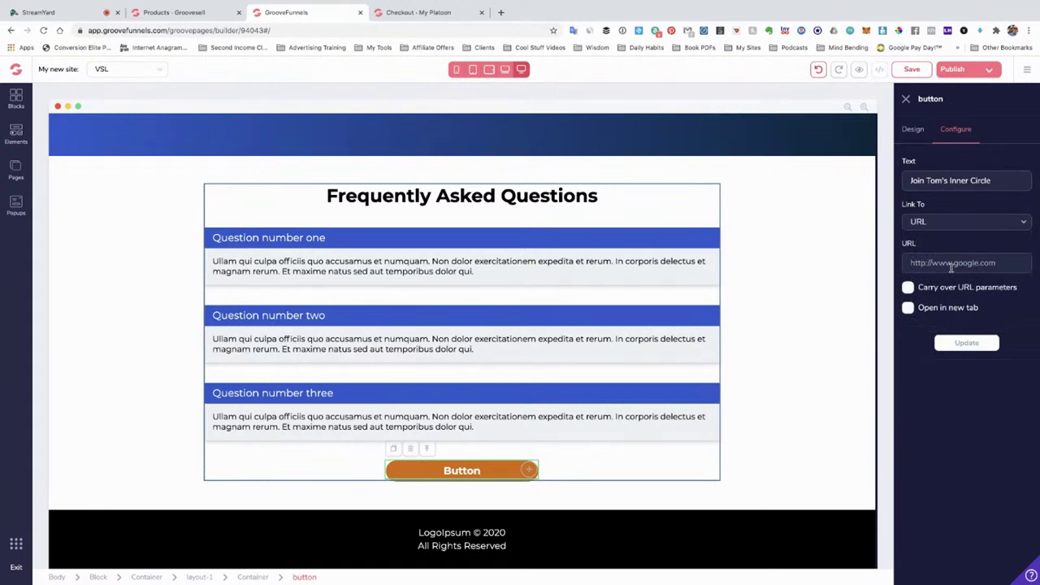
key("ctrl+v")
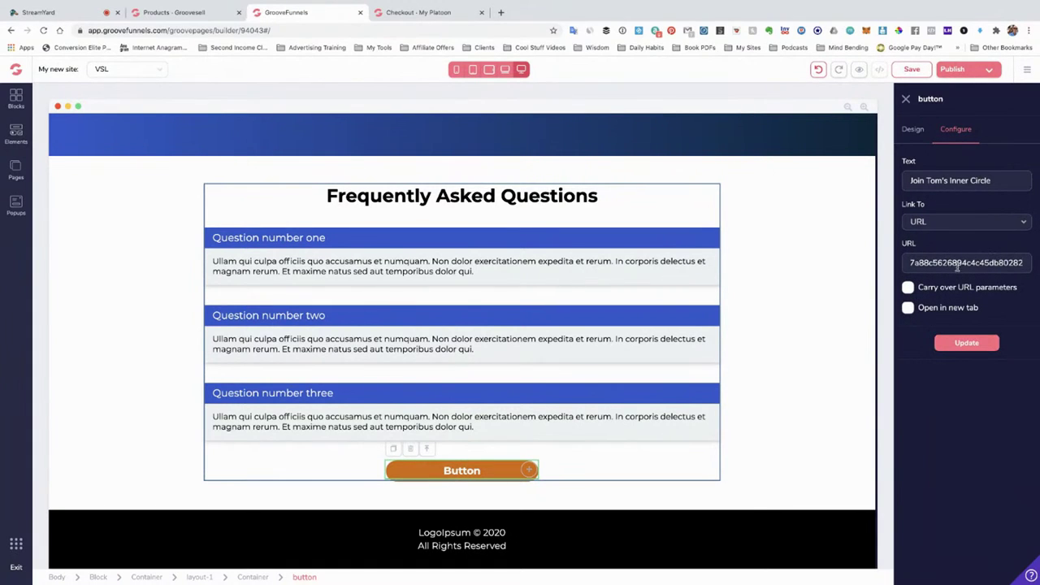
left_click(908, 309)
left_click(969, 344)
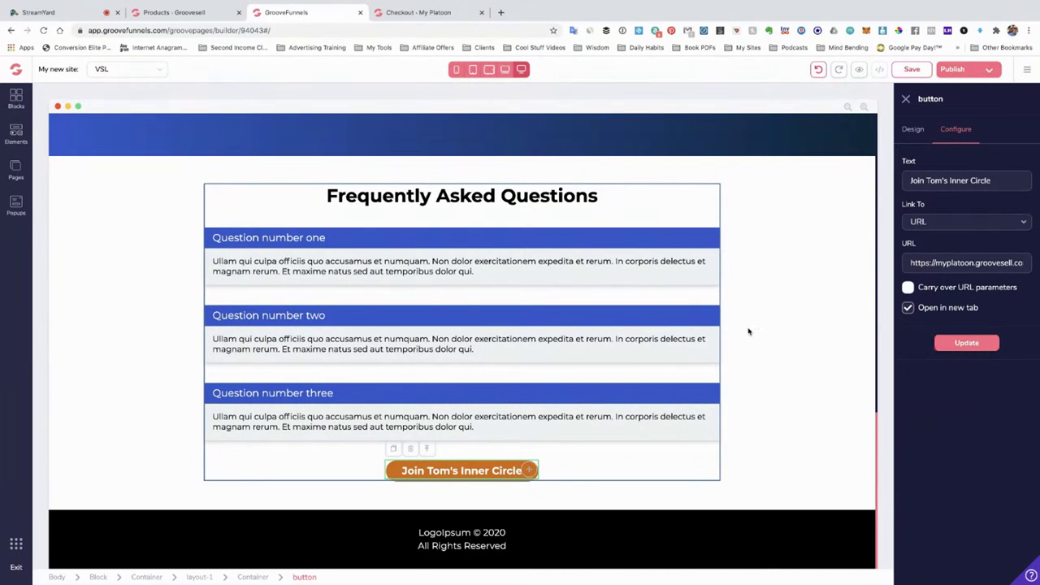
Step: Scroll up and select the embedded YouTube video element to show its settings
scroll(747, 331, "up", 3)
scroll(749, 328, "up", 10)
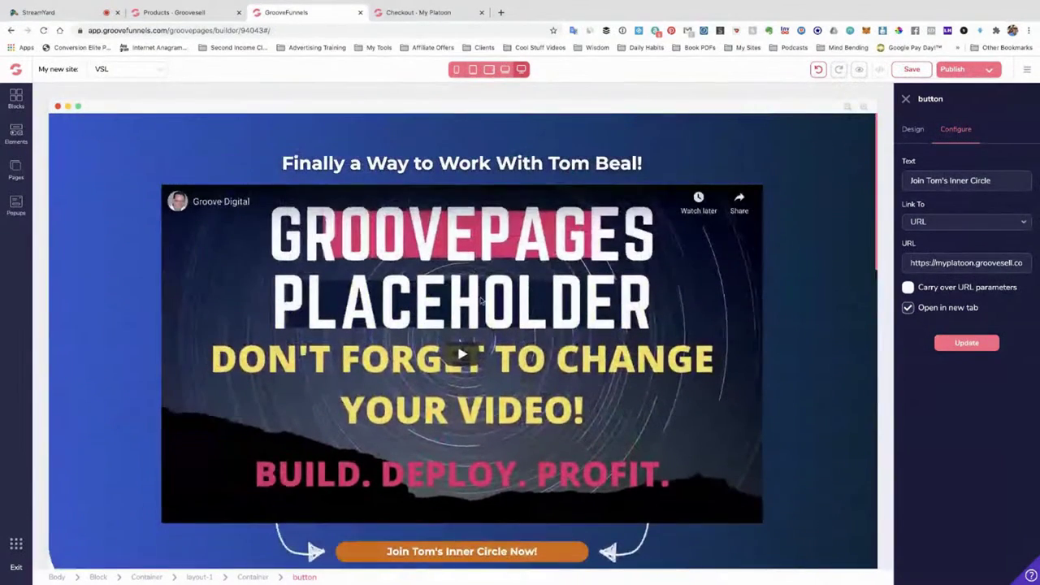
left_click(497, 307)
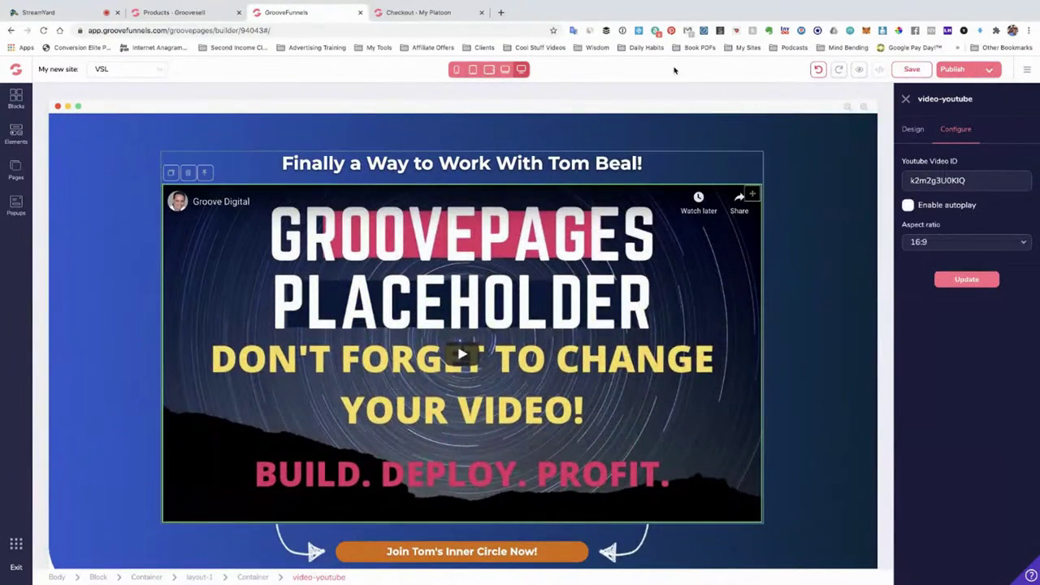
Step: Load the YouTube channel page youtube.com/tombeal in a new tab
left_click(501, 12)
type("yout")
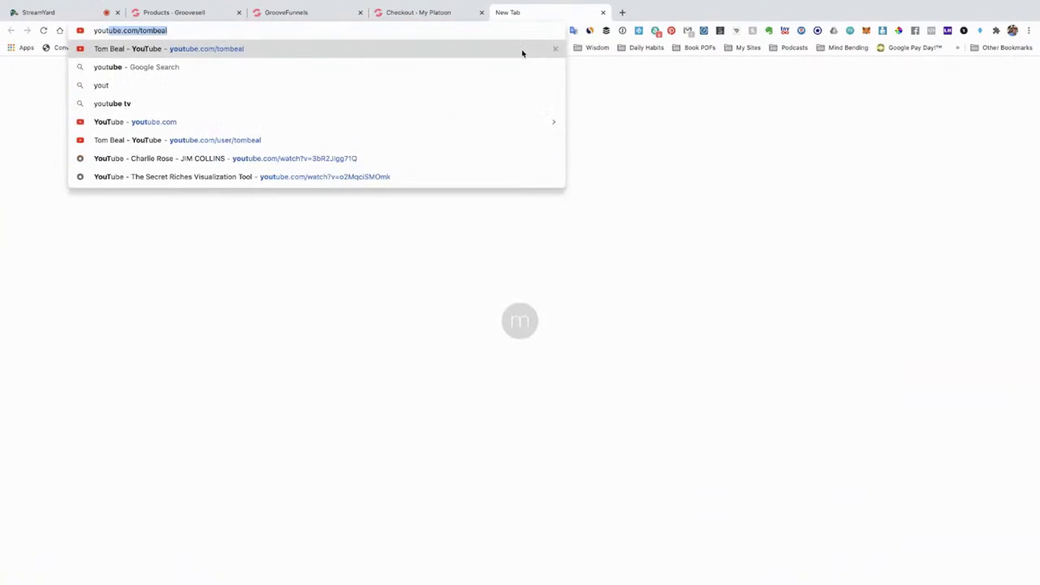
key("Return")
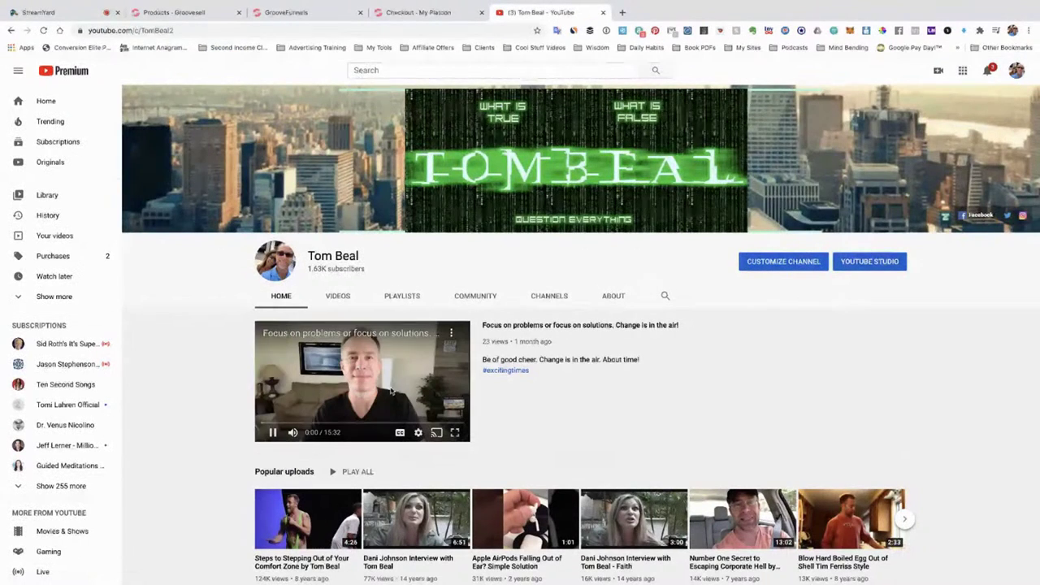
Step: Search the channel for 'platoon', open 'These Next 3 Months Are Your Time To Shine', and pause it
left_click(665, 296)
type("platoon")
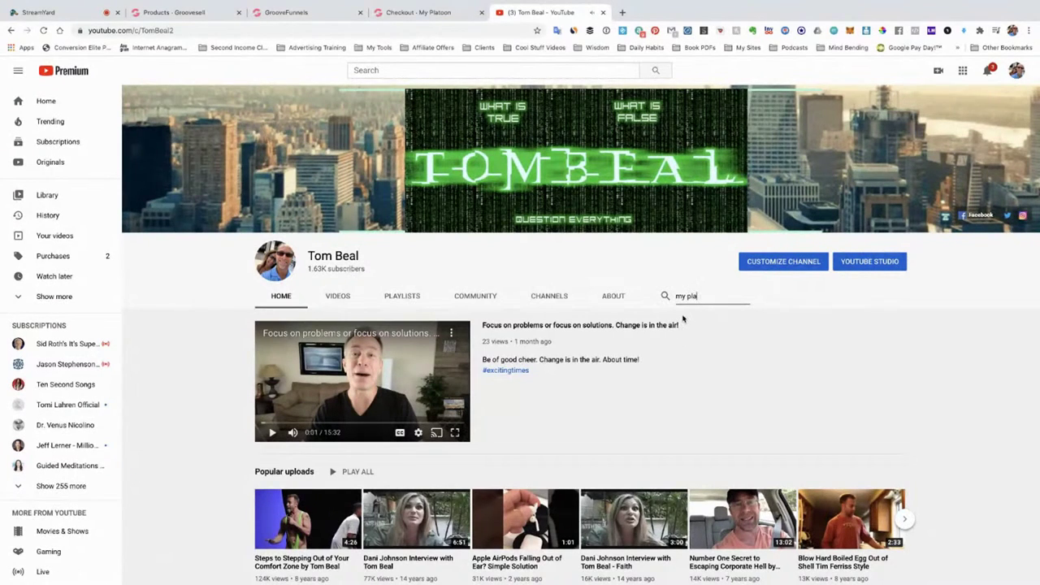
key("Return")
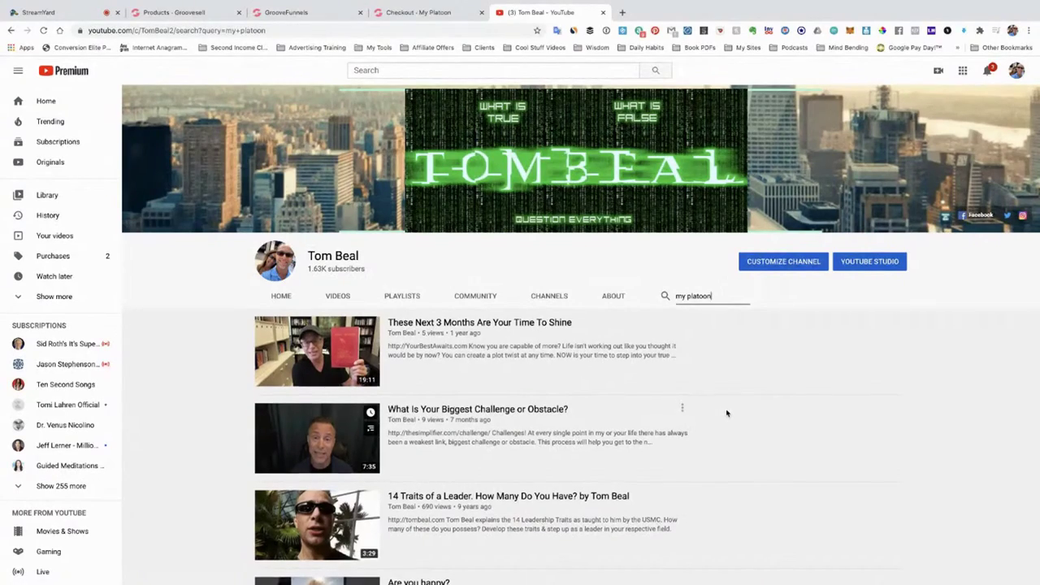
scroll(723, 413, "down", 3)
scroll(726, 412, "up", 1)
scroll(726, 413, "up", 2)
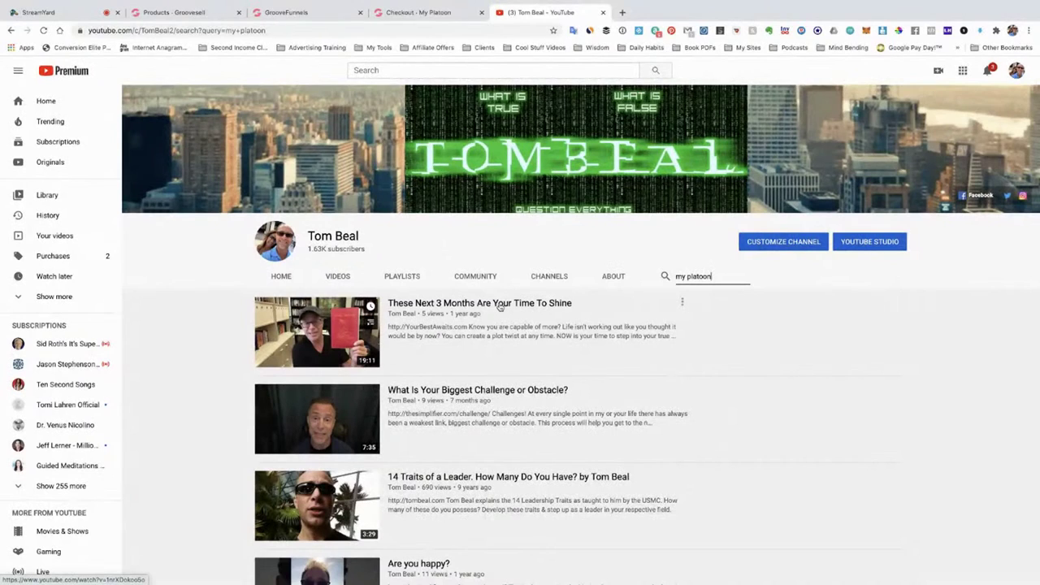
left_click(499, 304)
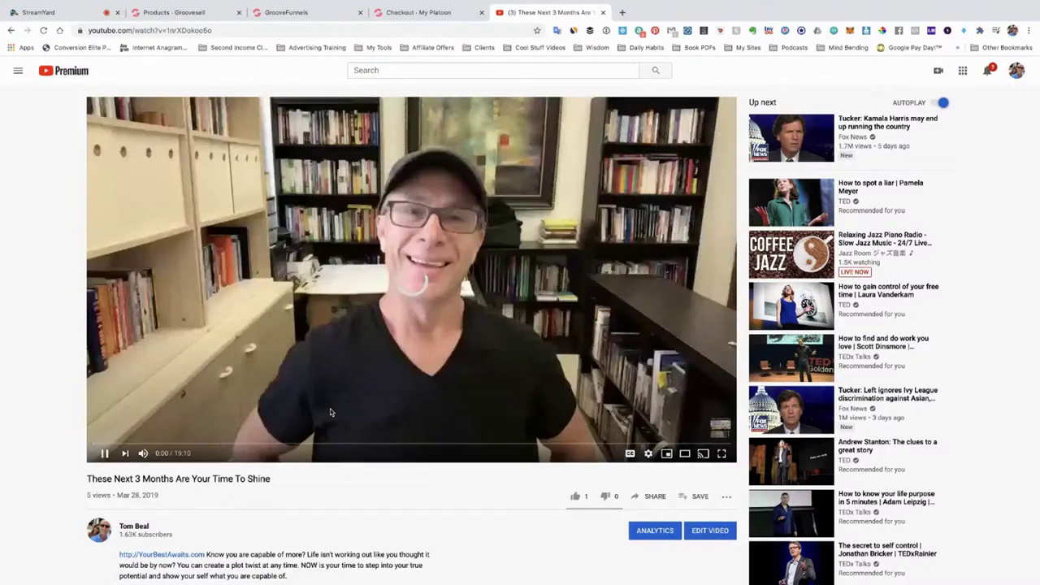
left_click(104, 452)
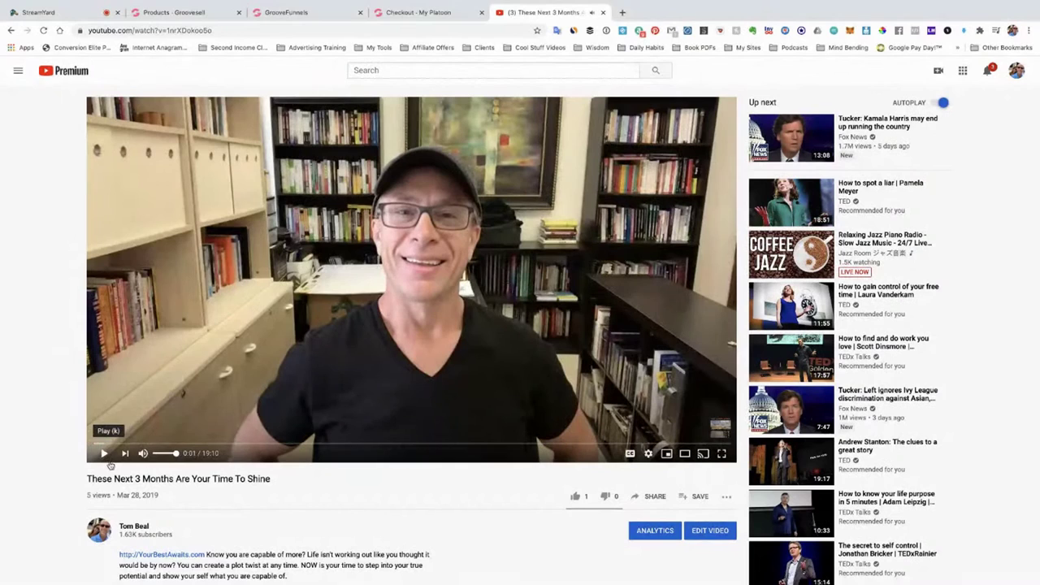
Step: Copy the video ID from the YouTube address, then switch to the Checkout - My Platoon tab
left_click(214, 31)
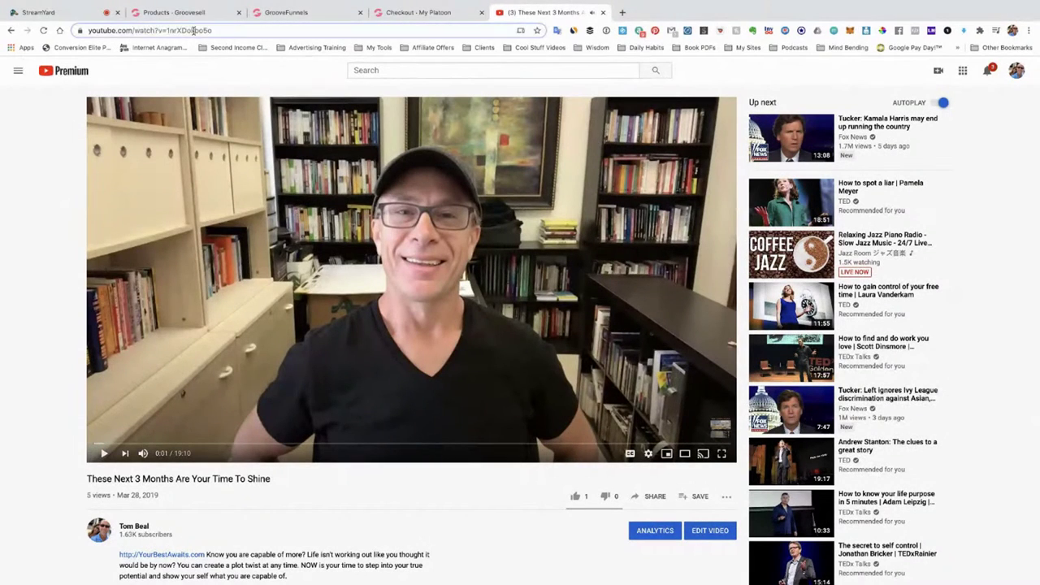
left_click(214, 31)
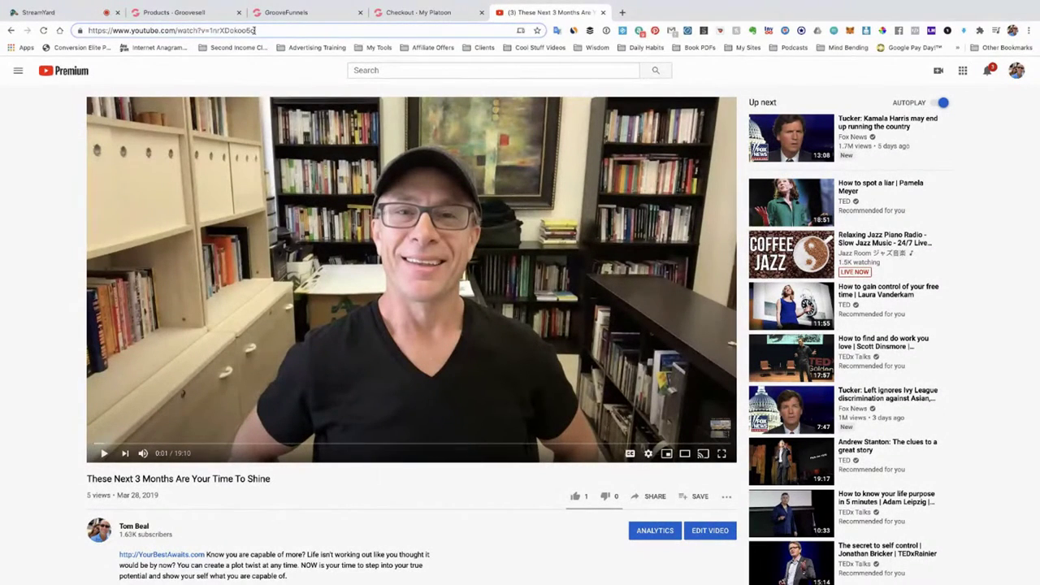
key("ctrl+a")
double_click(213, 30)
left_click(397, 13)
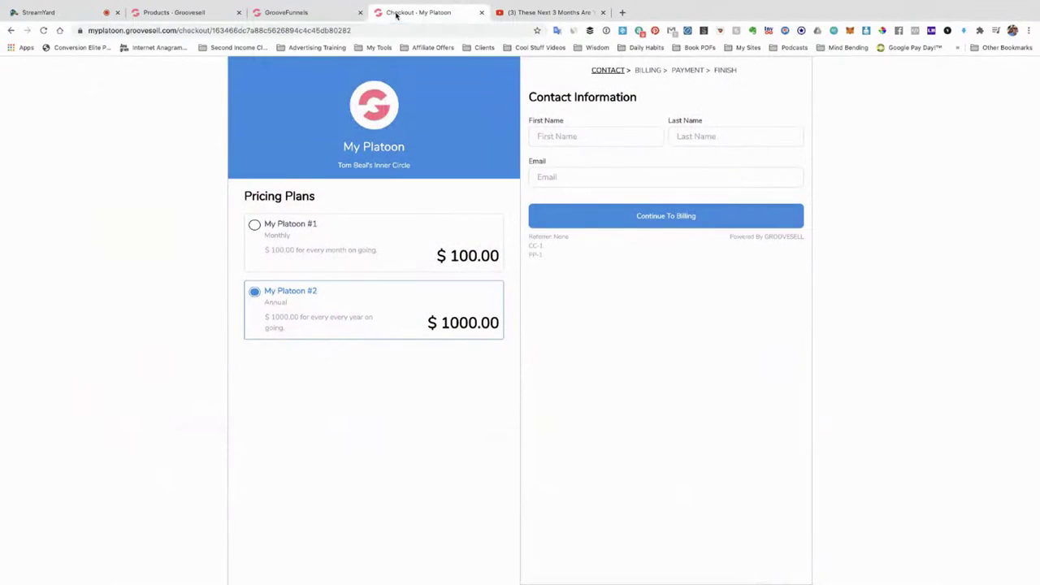
Step: Paste the copied ID into the Youtube Video ID field and update the embed
left_click(295, 14)
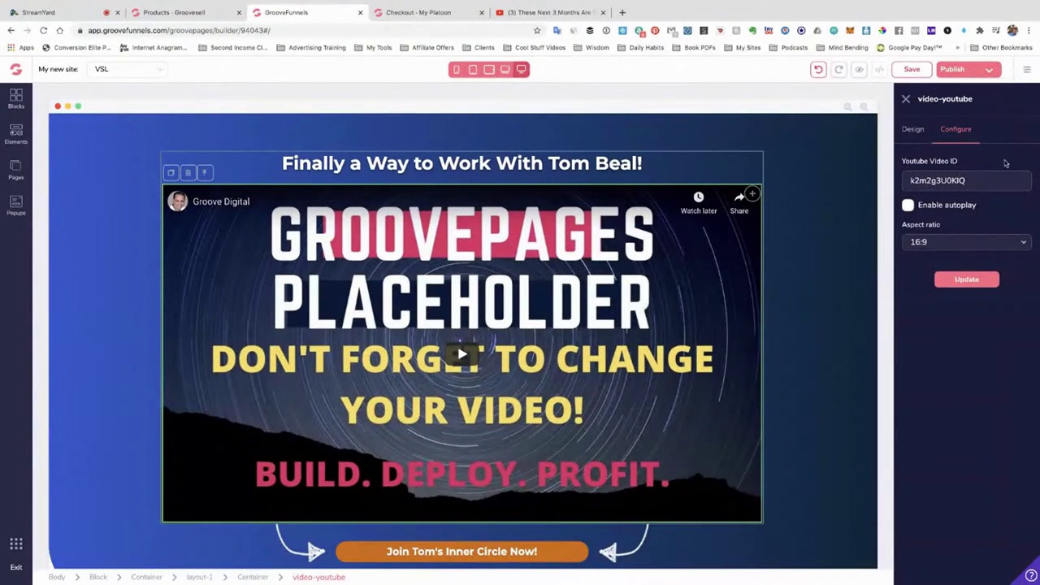
double_click(955, 180)
type("1nrXDokoo5o")
left_click(961, 279)
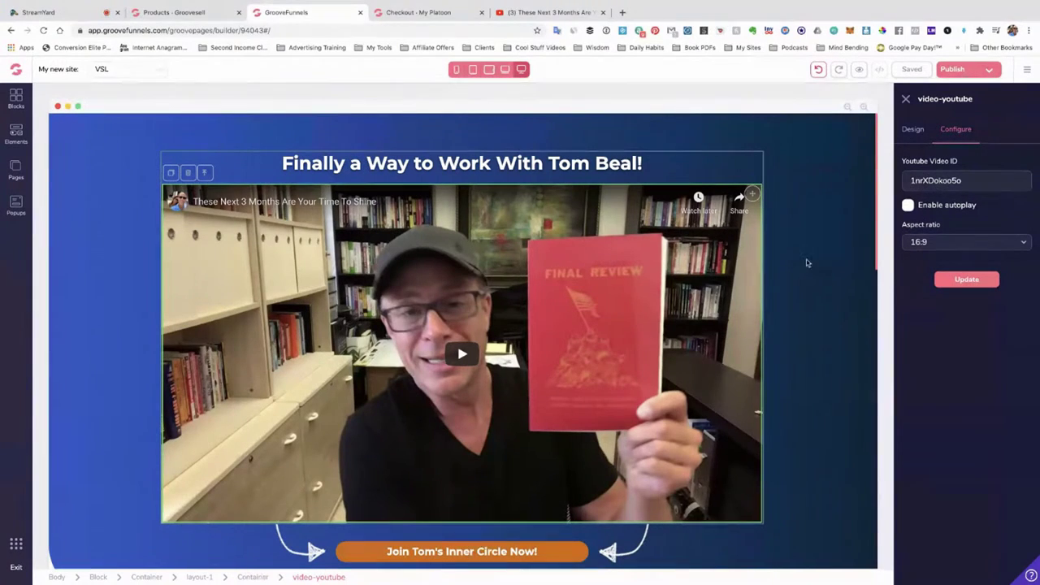
scroll(829, 298, "down", 1)
scroll(828, 299, "down", 5)
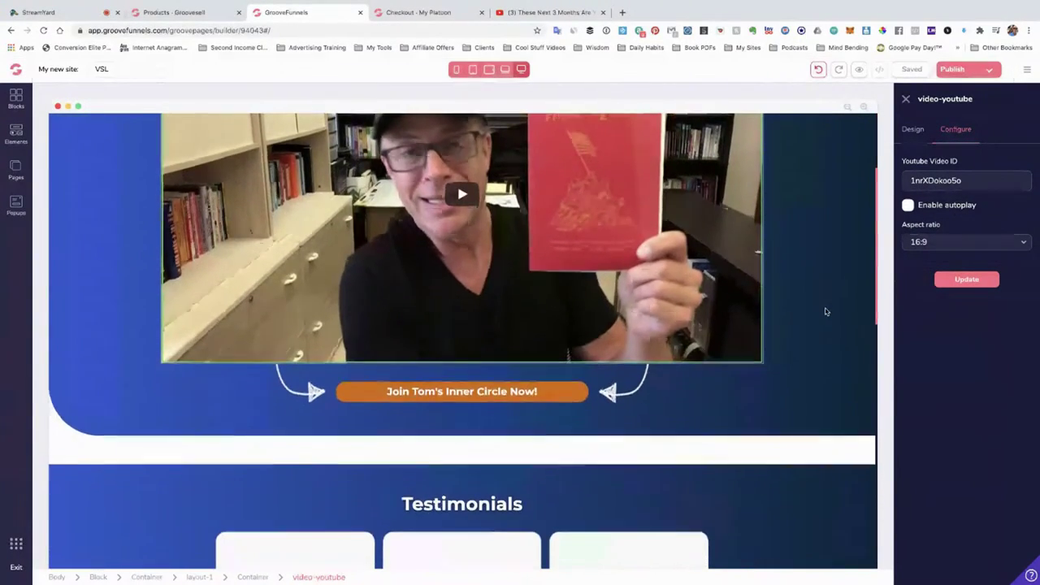
scroll(823, 309, "up", 6)
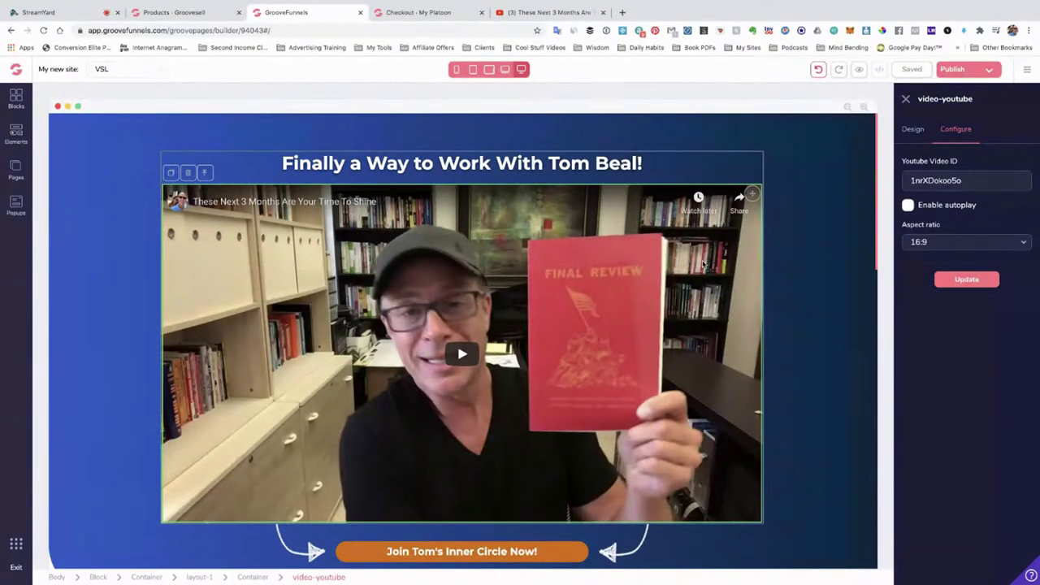
scroll(818, 295, "down", 3)
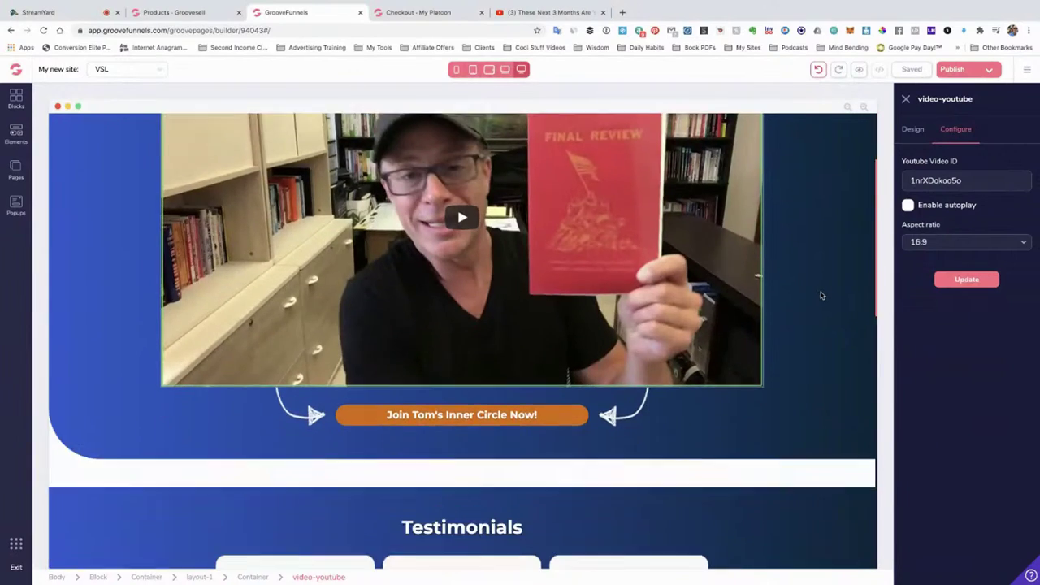
scroll(818, 295, "up", 2)
scroll(819, 295, "up", 2)
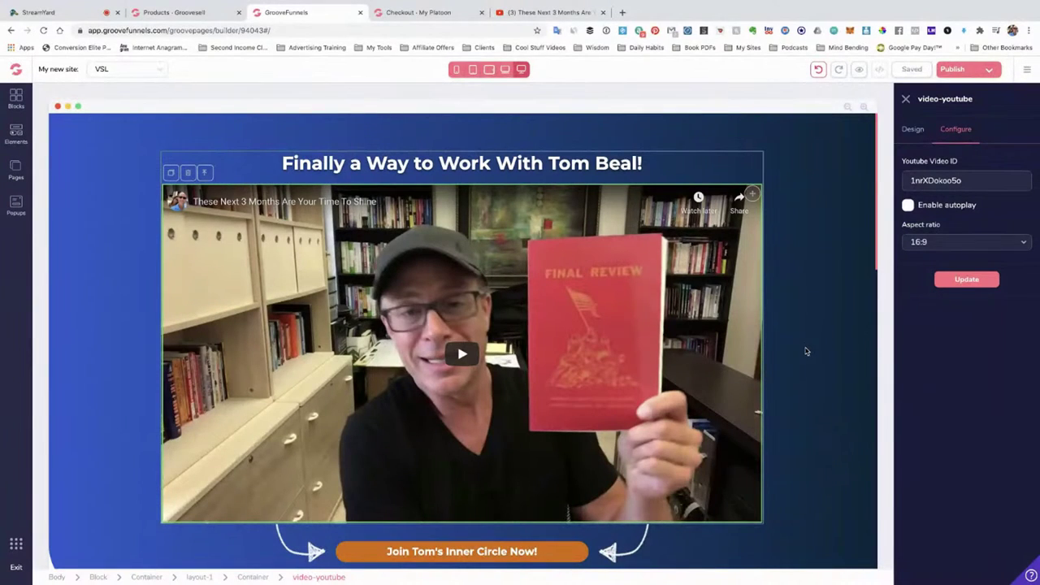
scroll(806, 351, "down", 8)
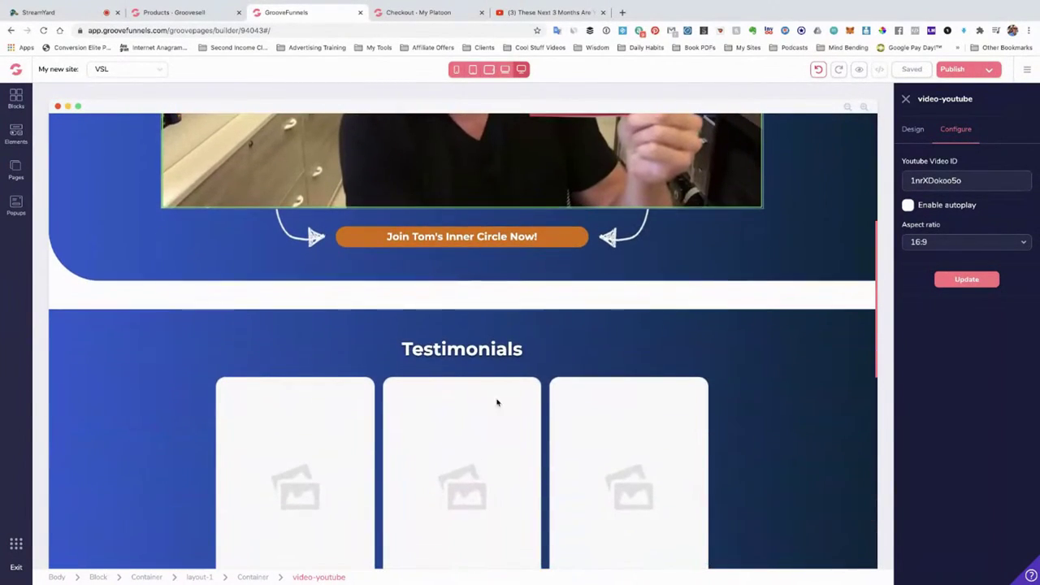
scroll(736, 409, "down", 14)
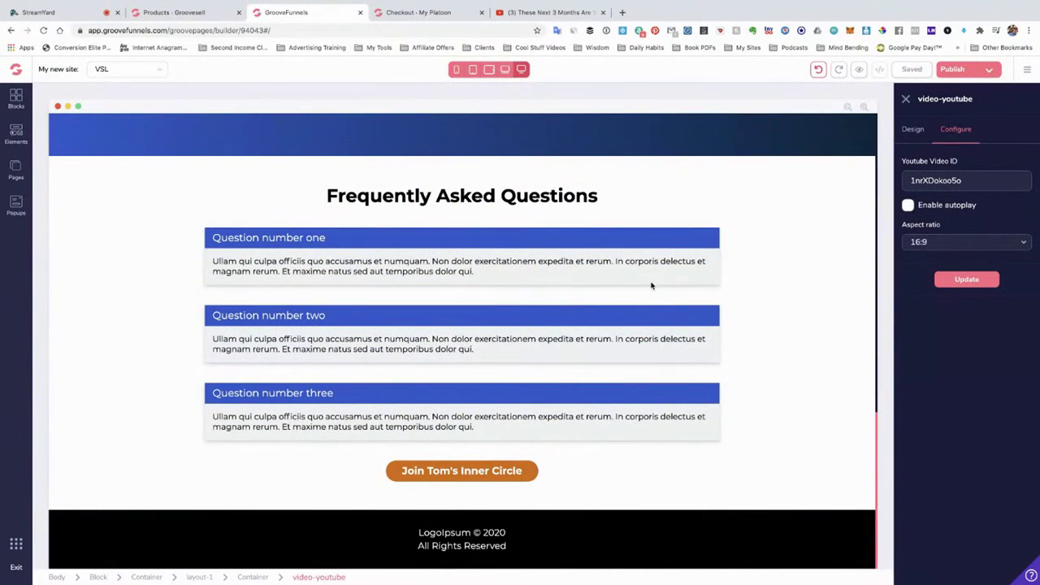
Step: Change the first FAQ item's heading text to 'Are there any refunds?'
left_click(286, 238)
triple_click(314, 239)
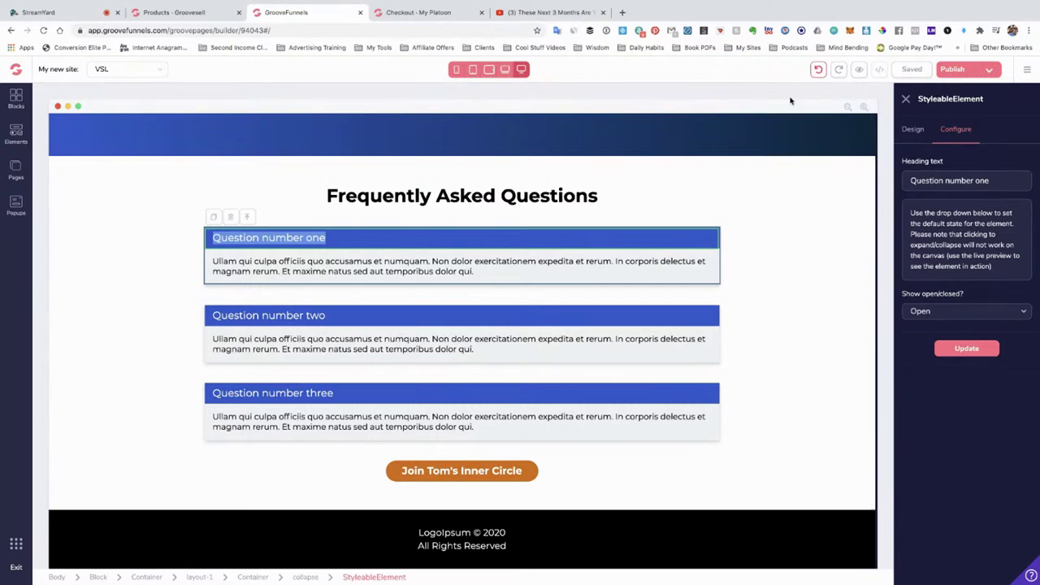
triple_click(955, 178)
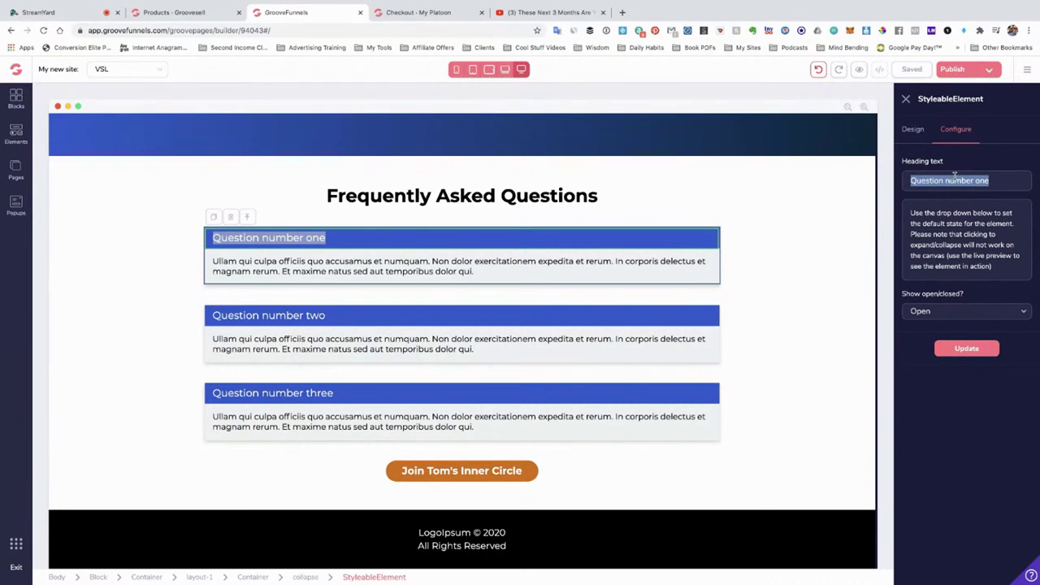
type("ar")
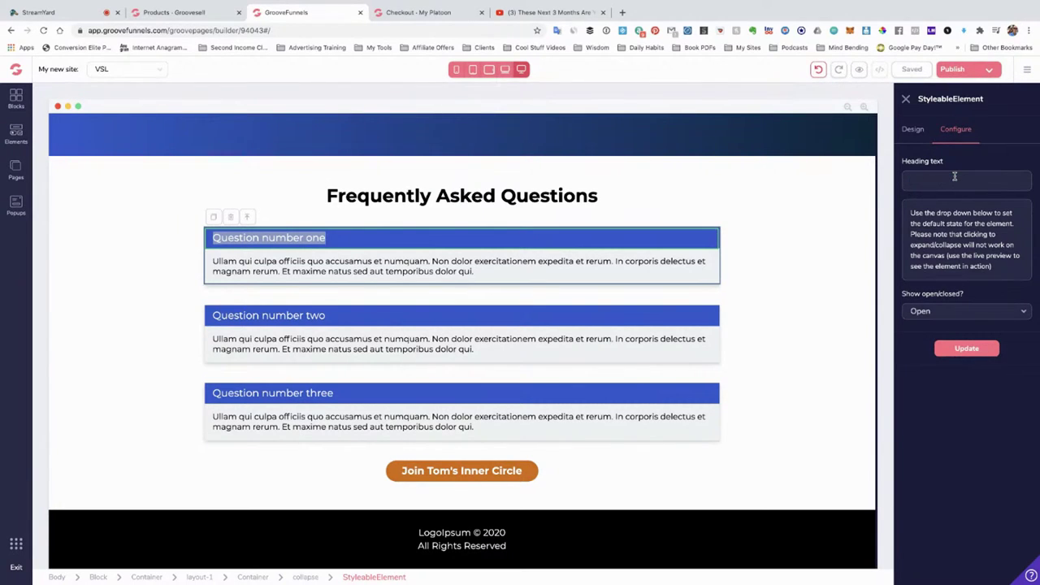
type("Are there any refunds?")
Step: Select the whole placeholder paragraph of the first FAQ answer for editing
left_click_drag(993, 267, 911, 213)
left_click(910, 213)
triple_click(911, 213)
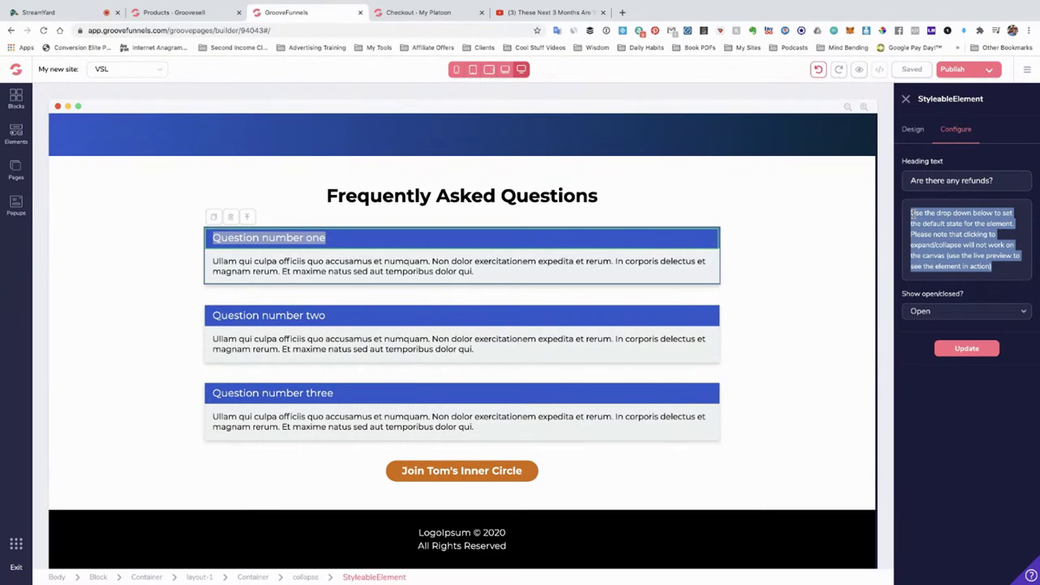
left_click(942, 241)
left_click(533, 255)
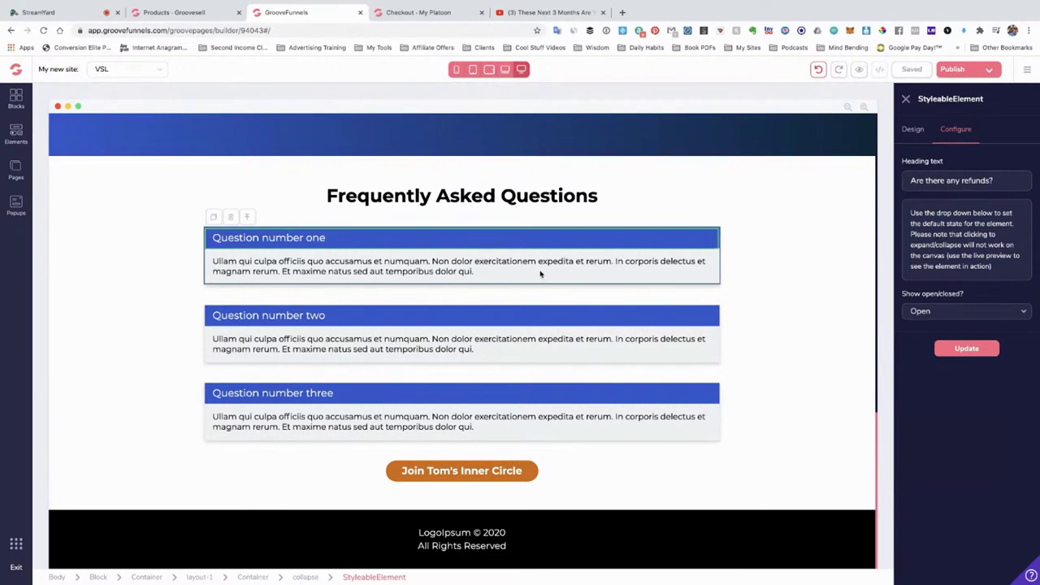
left_click(516, 273)
left_click_drag(482, 270, 247, 239)
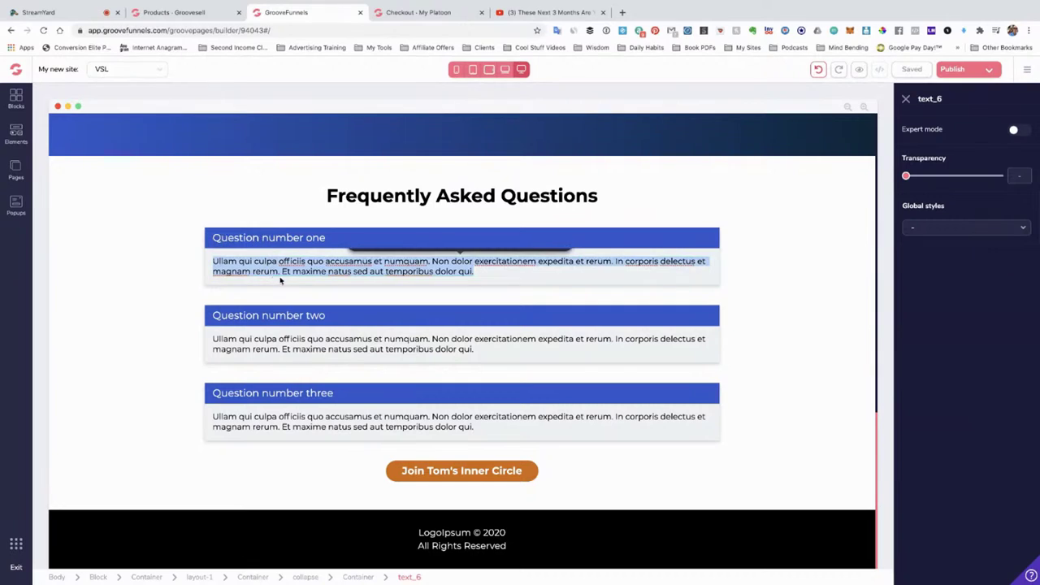
Step: Type 'You can cancel at any time. There are no refunds.' as the first answer
type("There ar")
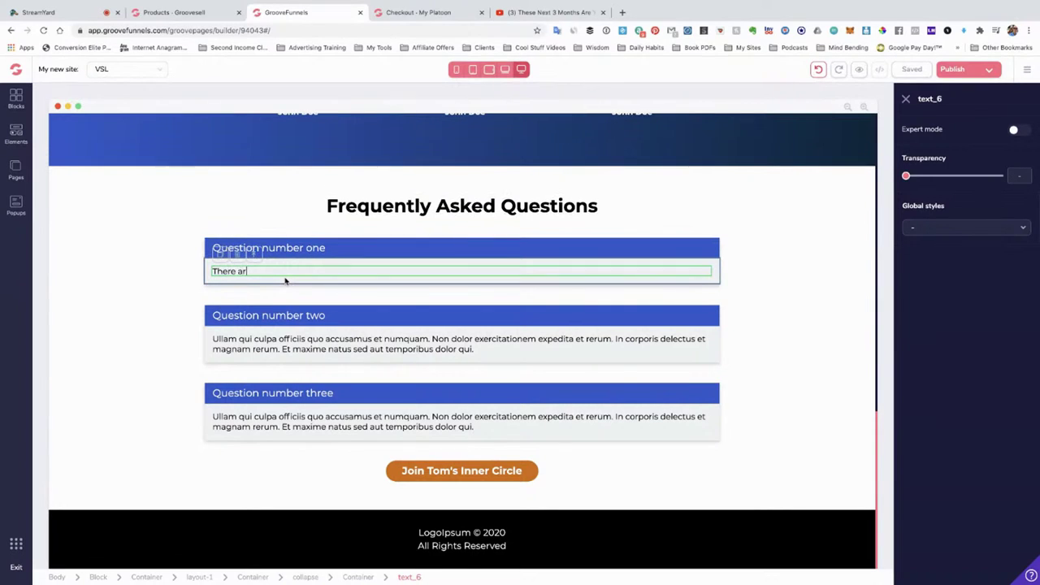
type("e no refunds.")
key("Home")
type("You can casnce")
key("BackSpace")
key("BackSpace")
key("BackSpace")
key("BackSpace")
type("ncal")
key("BackSpace")
key("BackSpace")
key("BackSpace")
type("el at any time.")
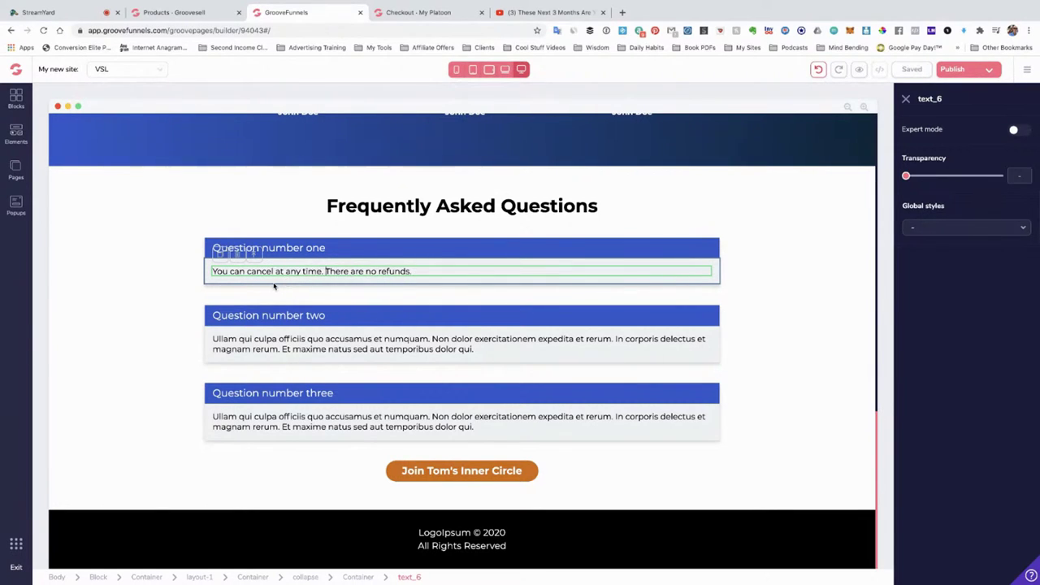
left_click(712, 324)
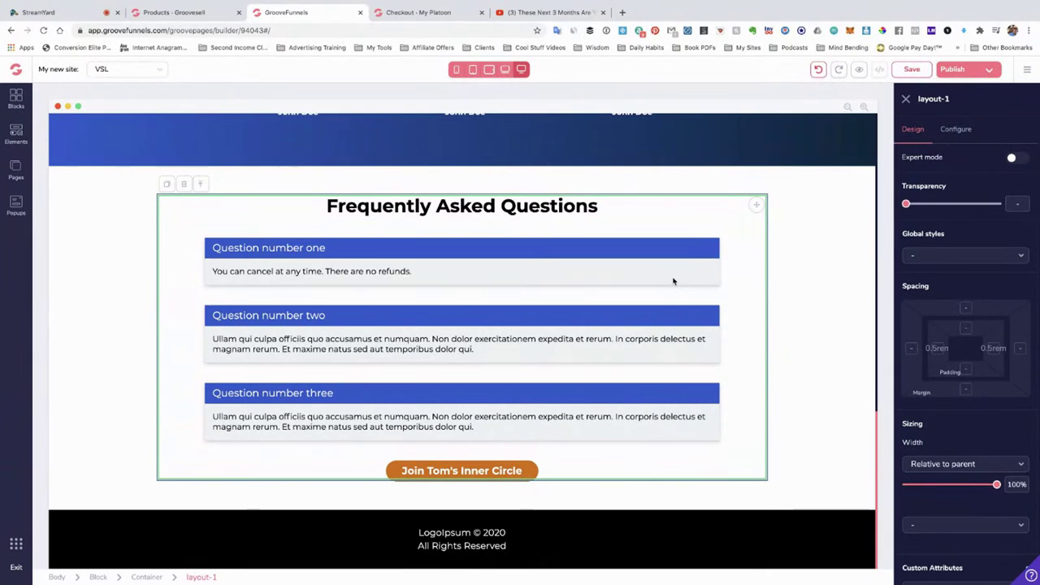
scroll(641, 324, "up", 6)
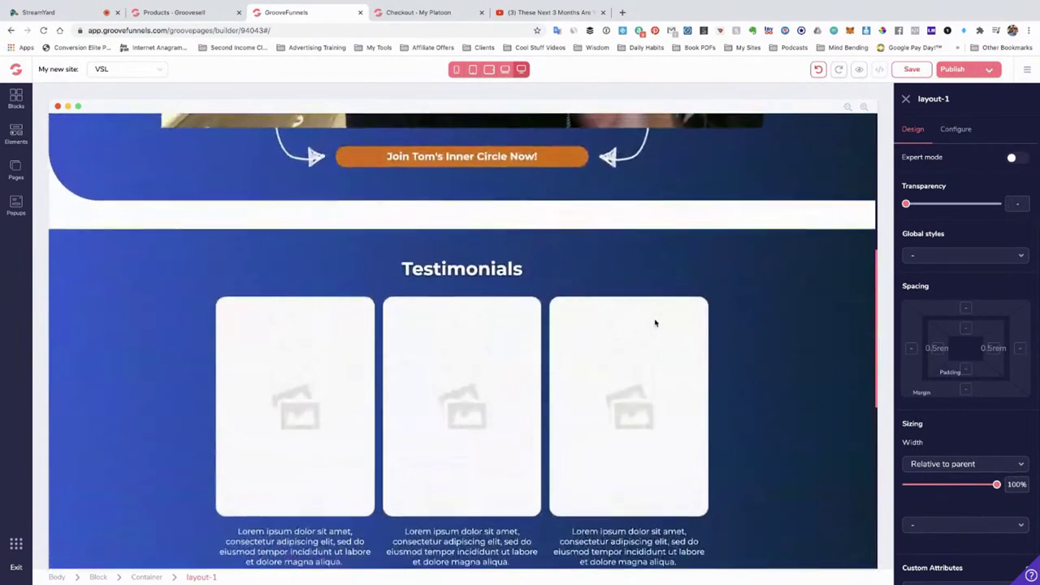
scroll(655, 323, "up", 5)
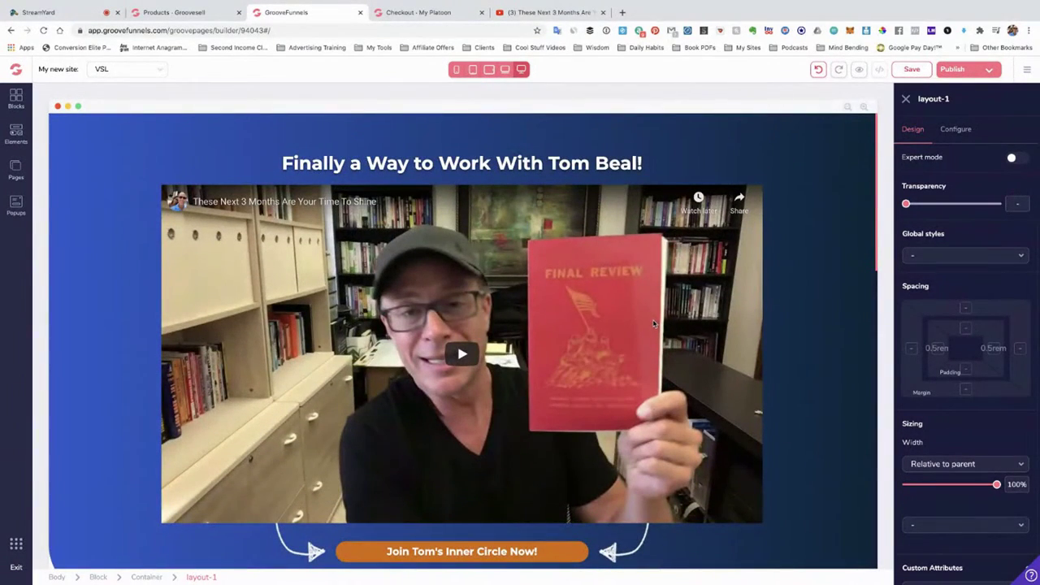
scroll(655, 323, "down", 10)
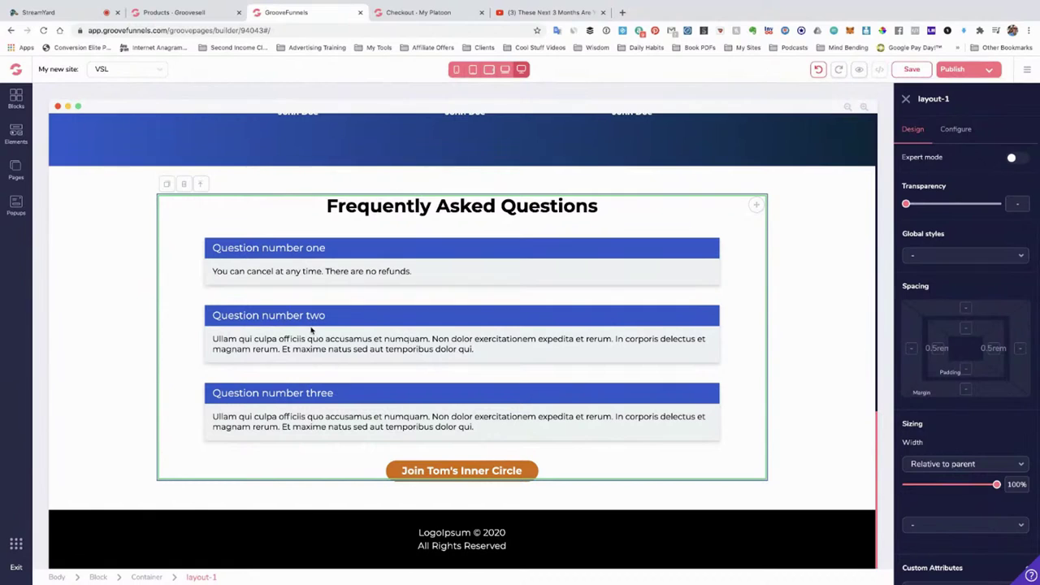
left_click(357, 313)
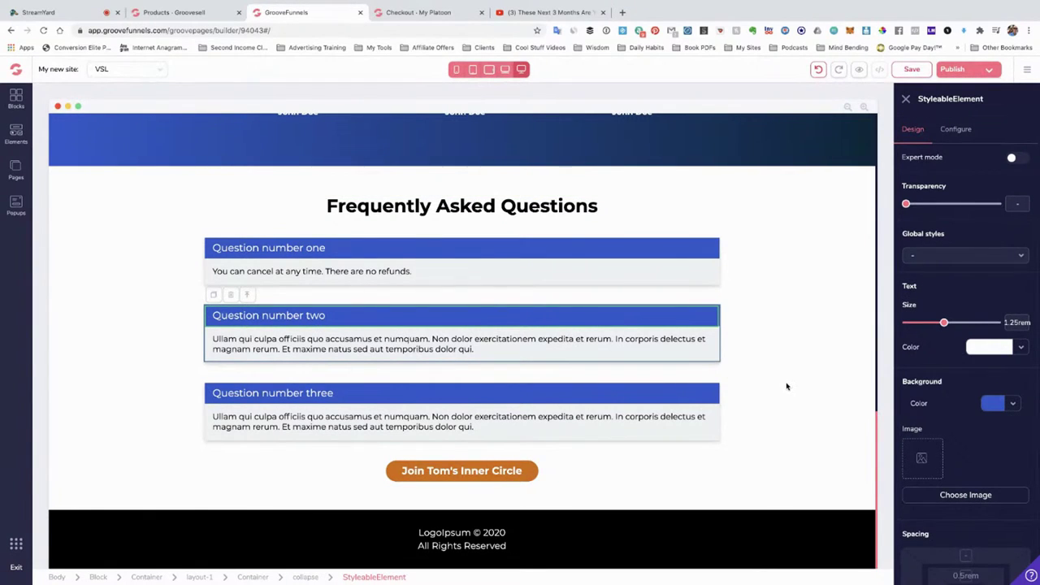
scroll(784, 387, "down", 1)
left_click(452, 520)
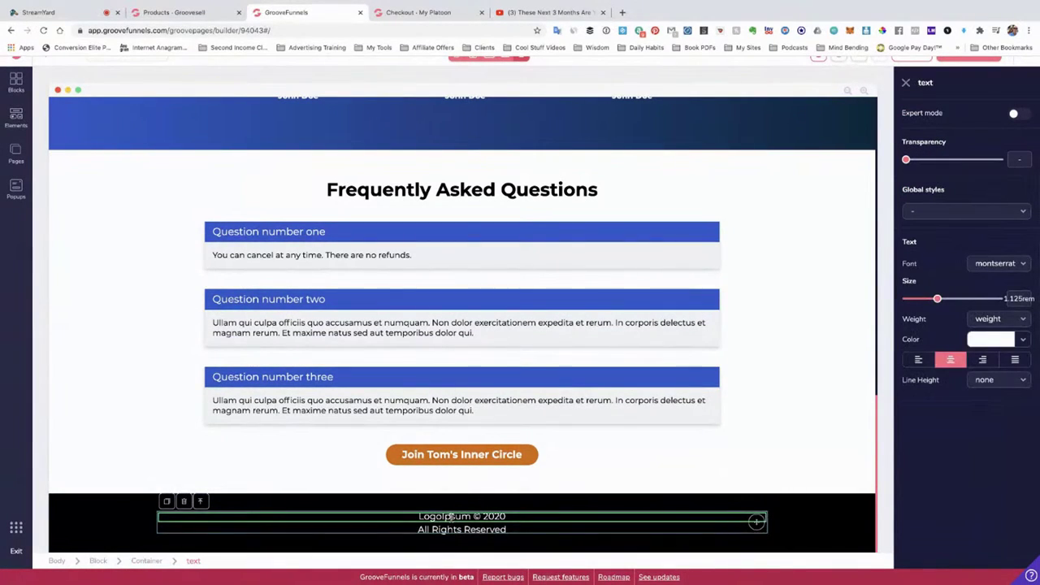
Step: Replace 'LogoIpsum' with 'TomBeal.com' and add 'Terms Privacy Policy' after All Rights Reserved
double_click(451, 518)
type("TomBeal")
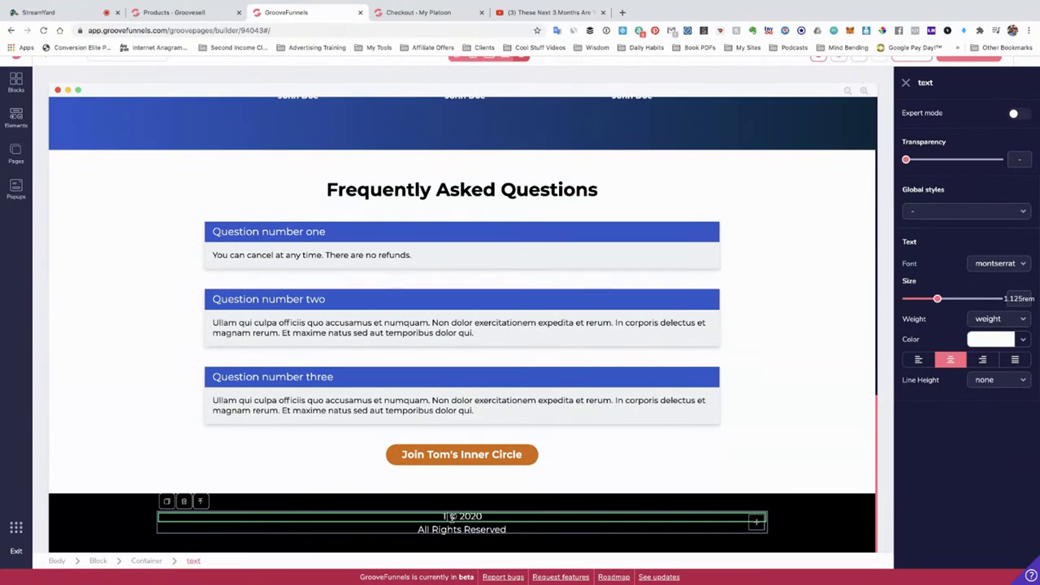
type(".com")
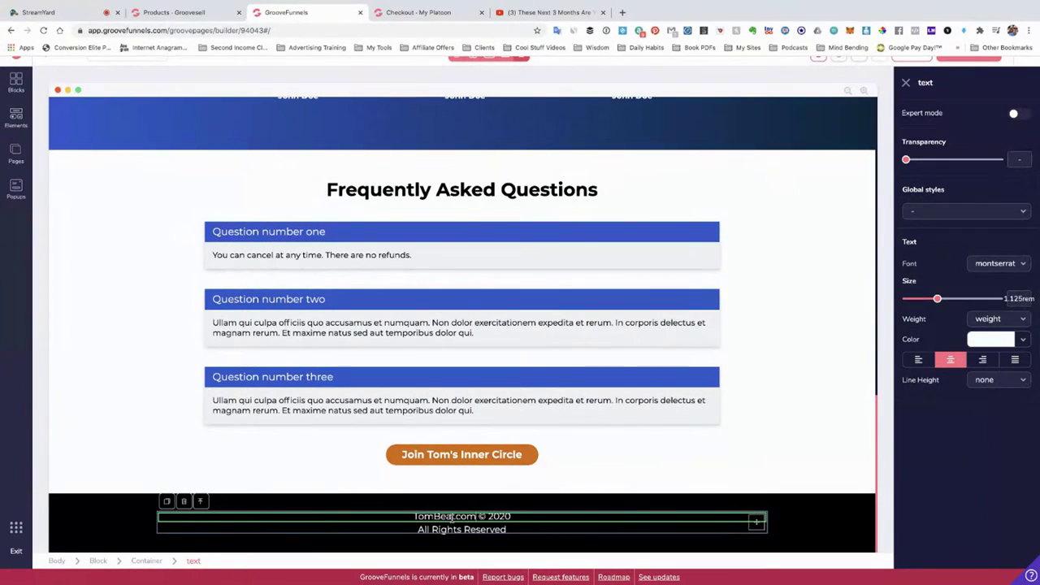
left_click(510, 529)
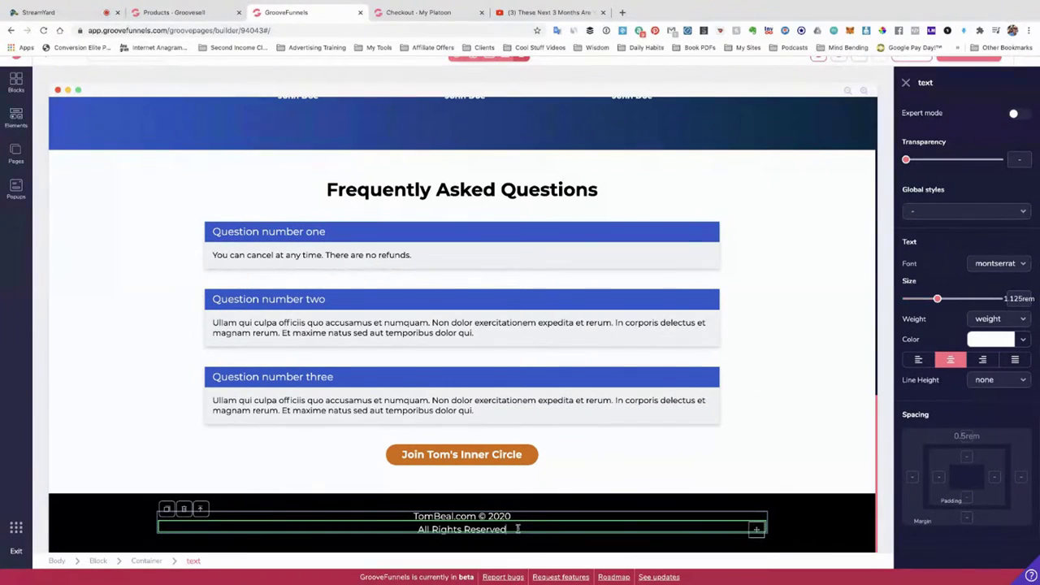
type("T")
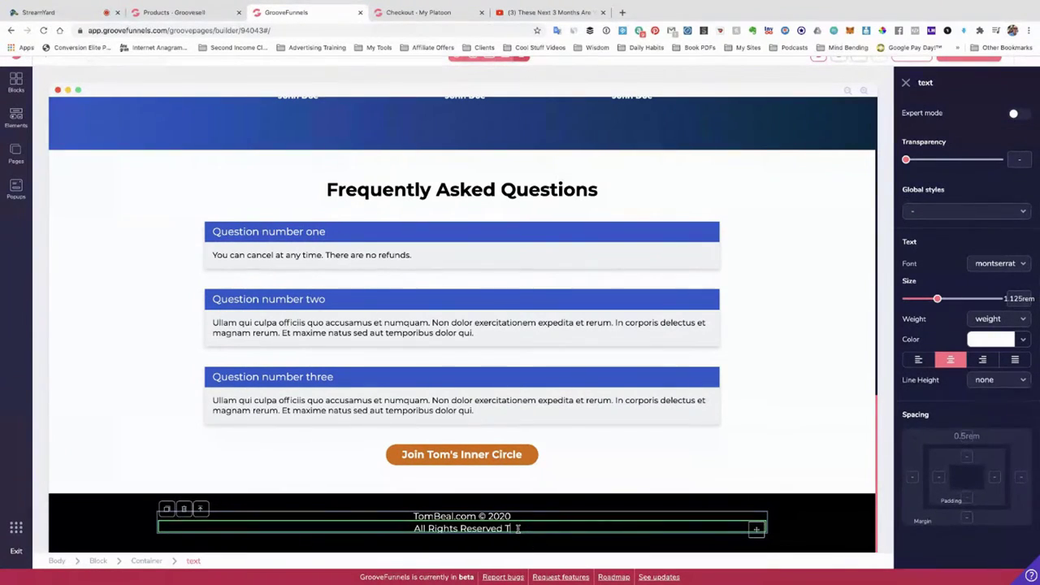
type("erms Priva")
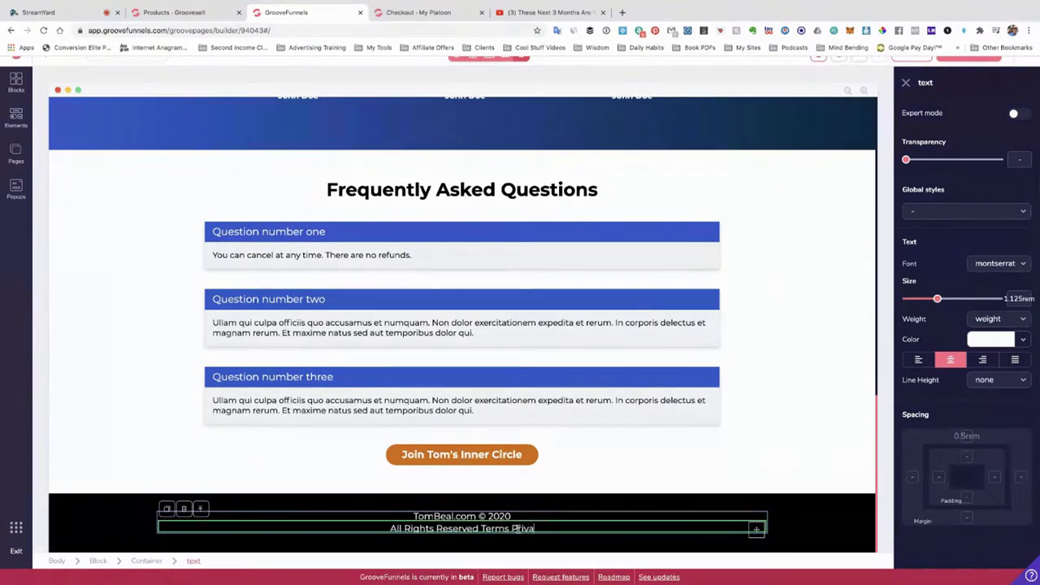
type("cy Po")
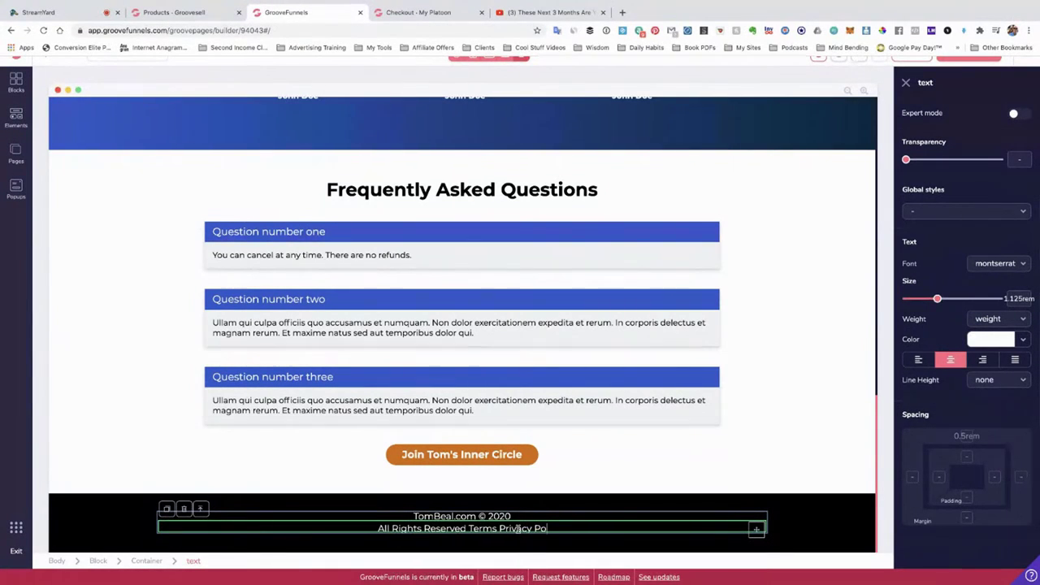
type("licy")
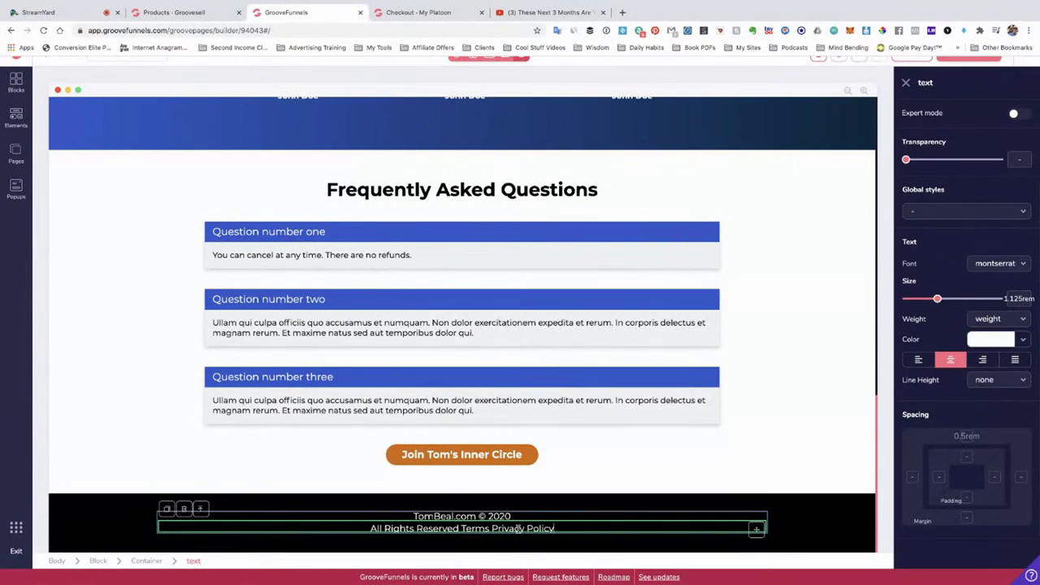
Step: Load thesimplifier.com/terms in a new browser tab
left_click(621, 13)
type("thes")
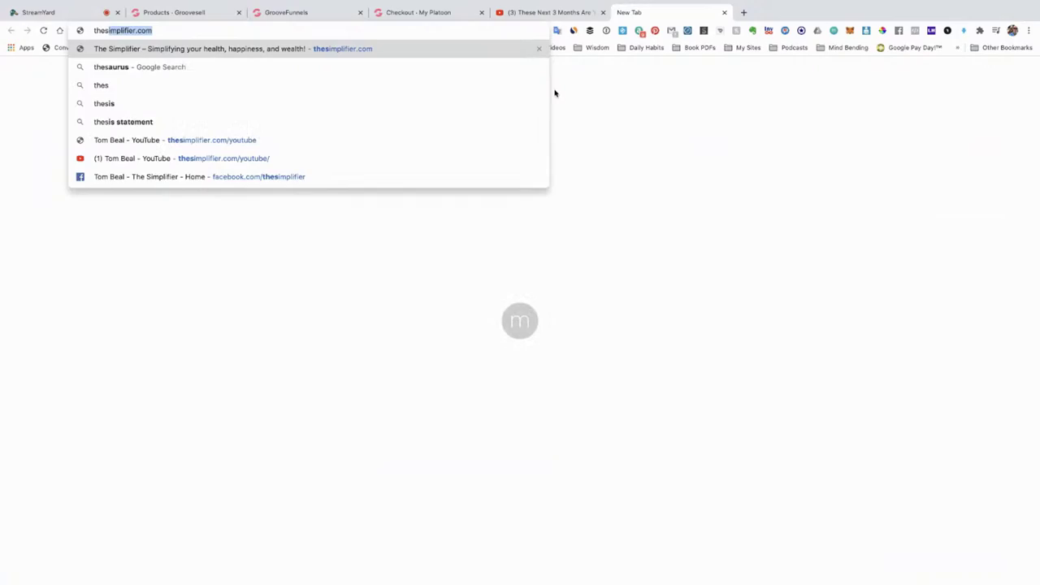
key("Right")
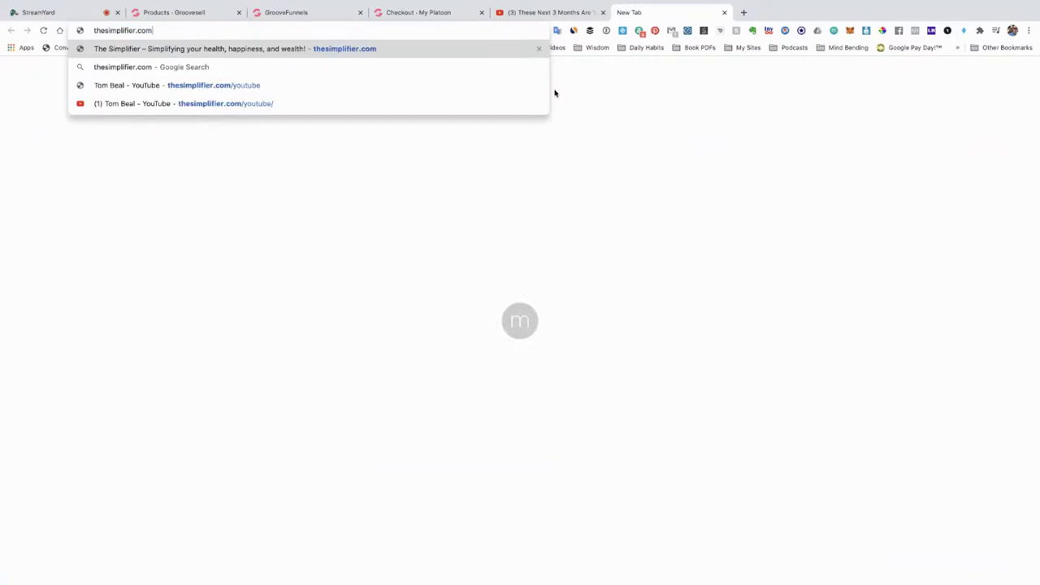
type("/")
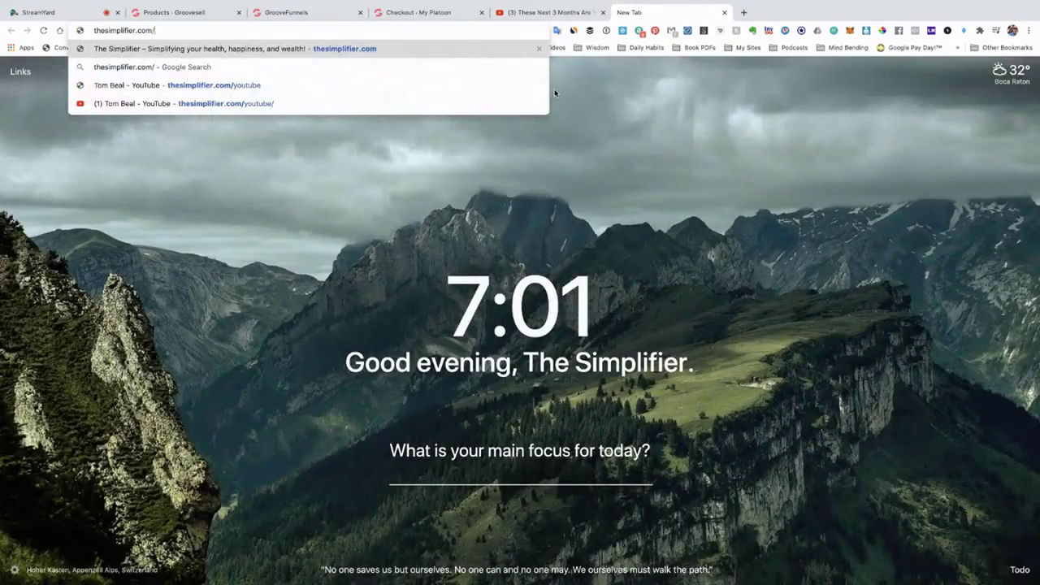
type("terms")
key("Return")
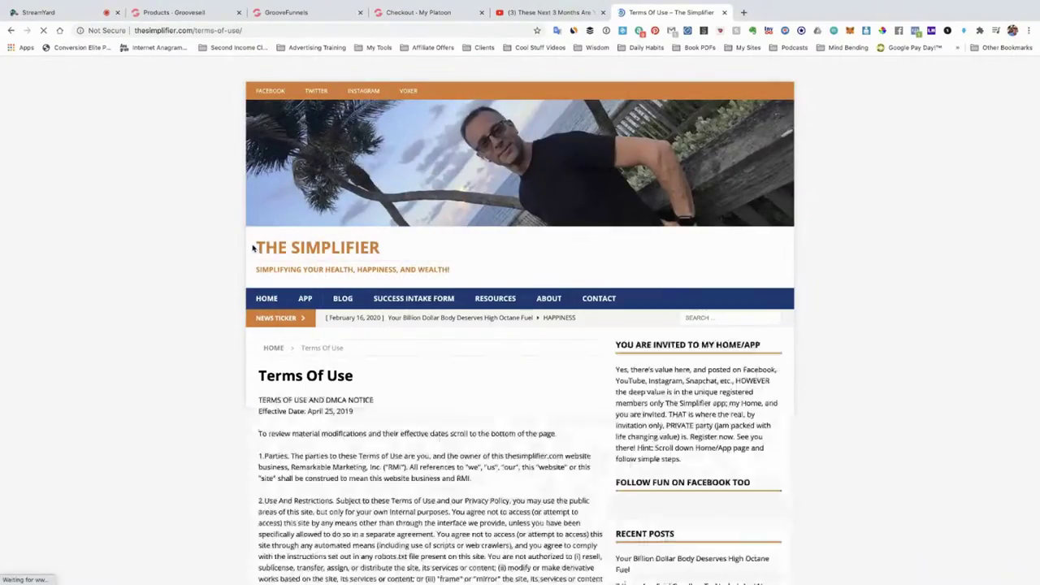
Step: Scroll through thesimplifier.com's Terms of Use page
scroll(366, 280, "down", 10)
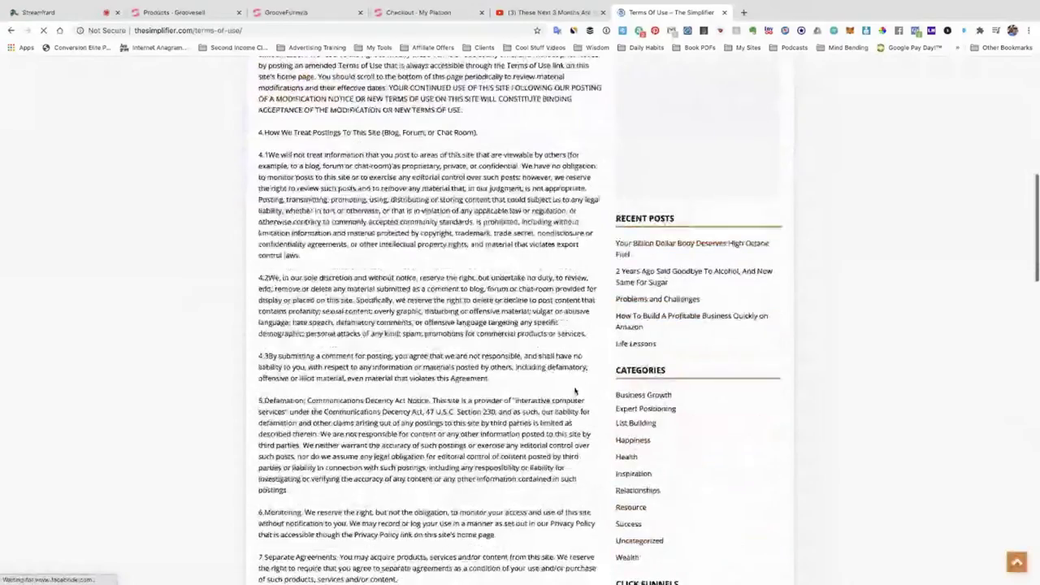
scroll(366, 280, "down", 10)
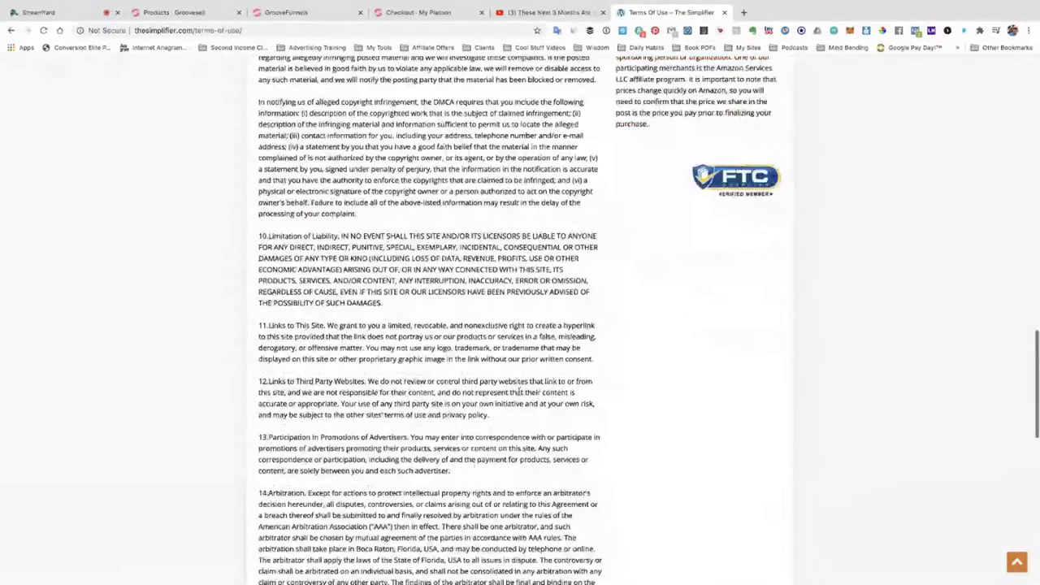
scroll(517, 393, "down", 6)
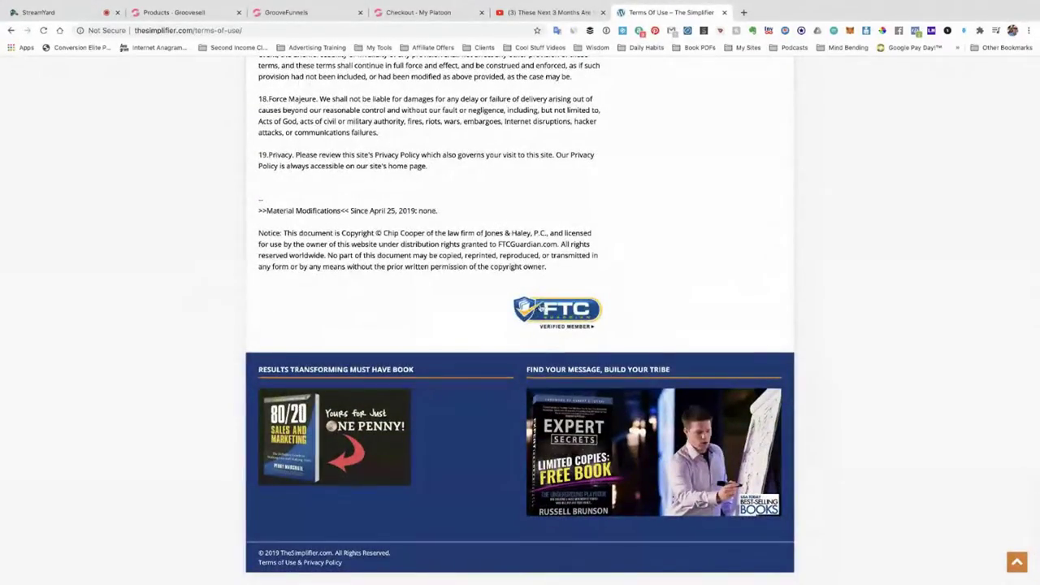
scroll(487, 278, "up", 15)
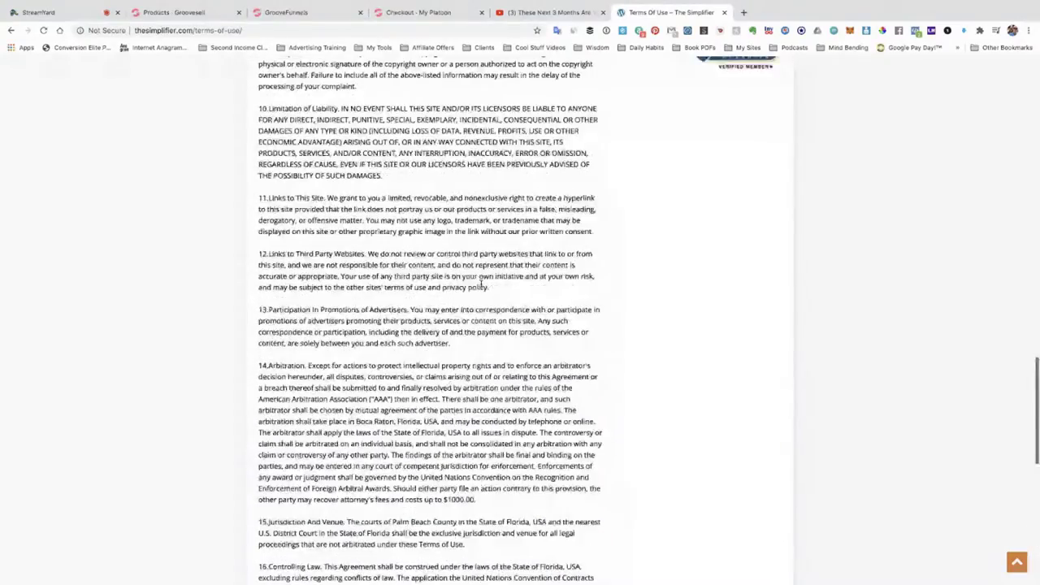
scroll(480, 282, "up", 6)
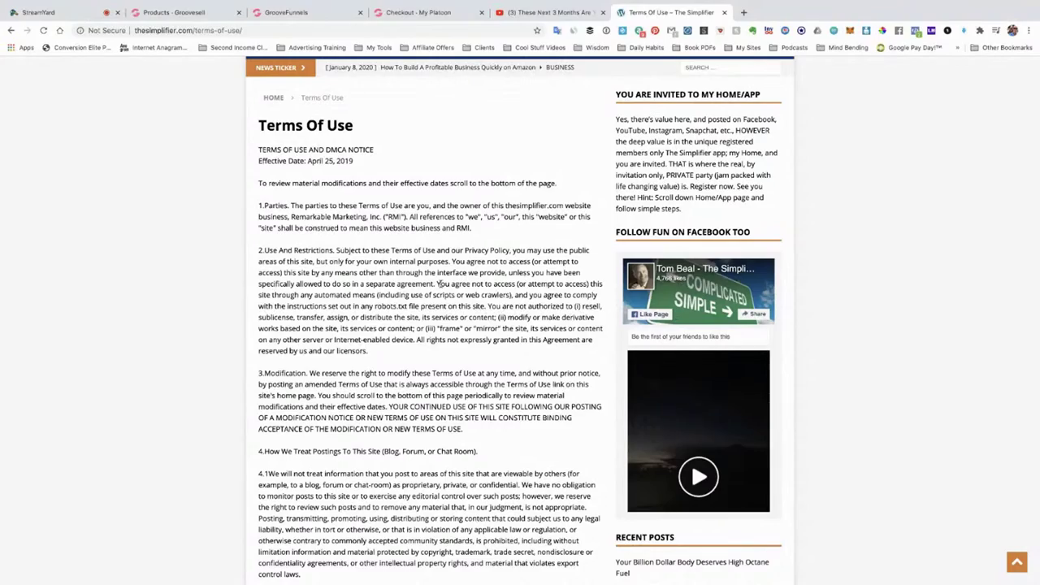
scroll(450, 281, "down", 10)
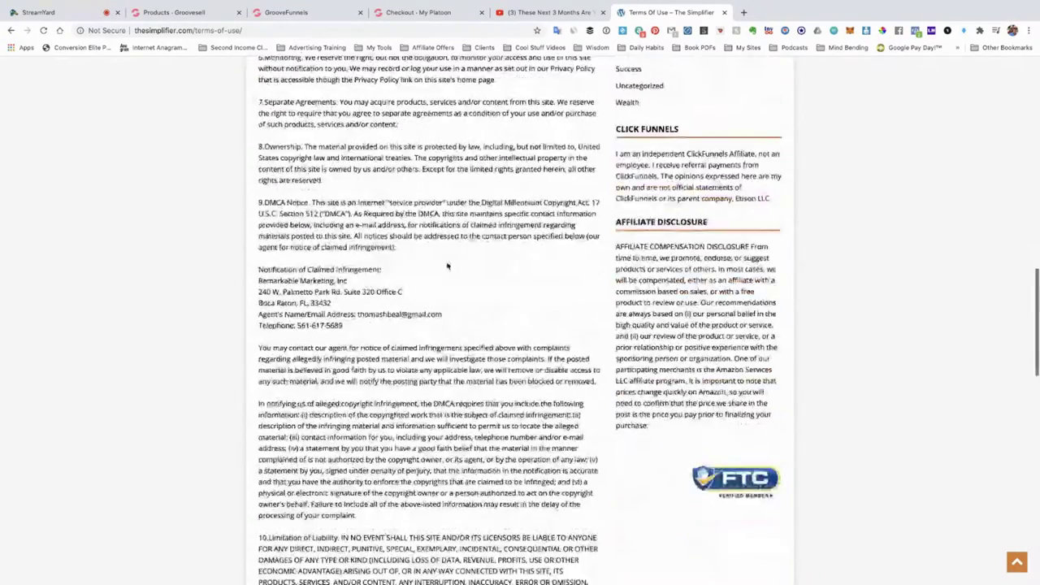
scroll(385, 272, "up", 10)
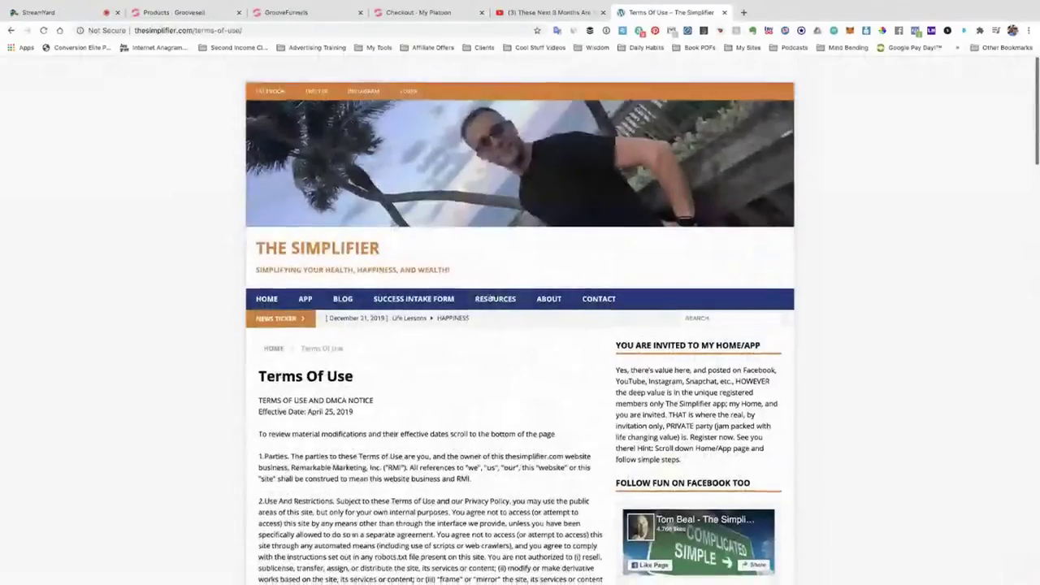
scroll(541, 334, "down", 5)
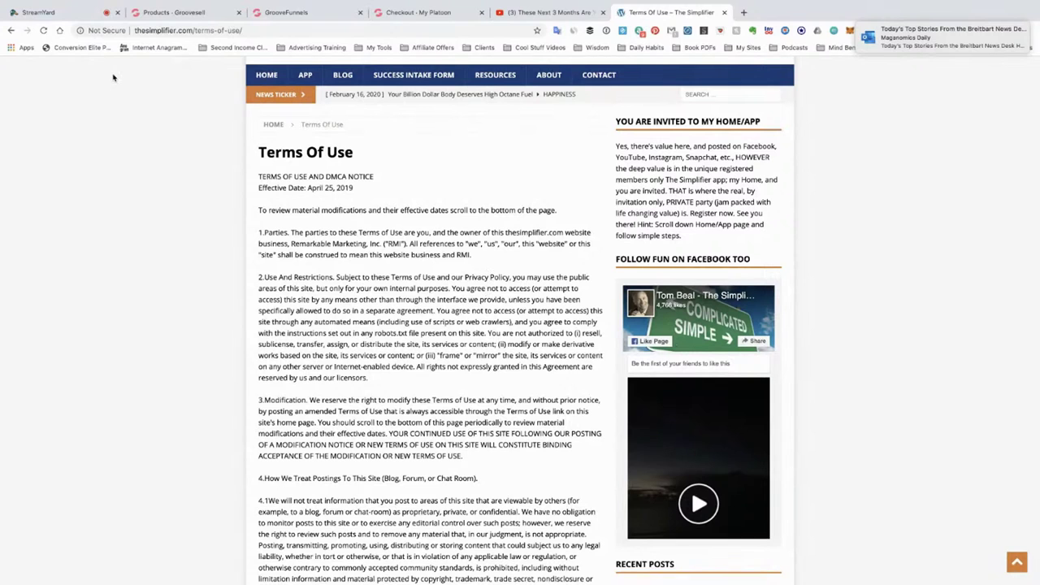
Step: Go back to the GrooveFunnels builder tab and scroll up toward the video section
left_click(295, 13)
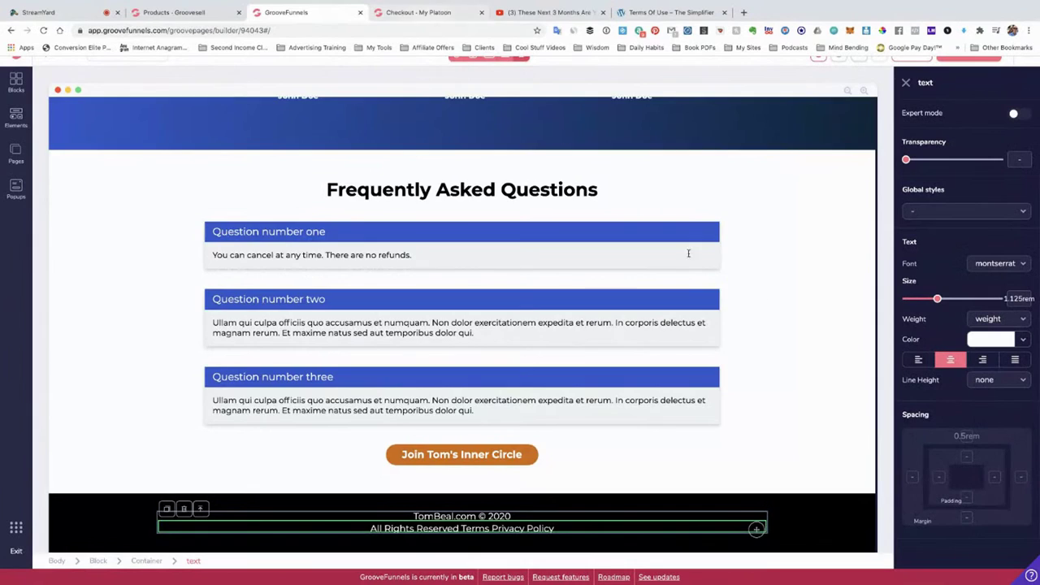
scroll(803, 288, "up", 10)
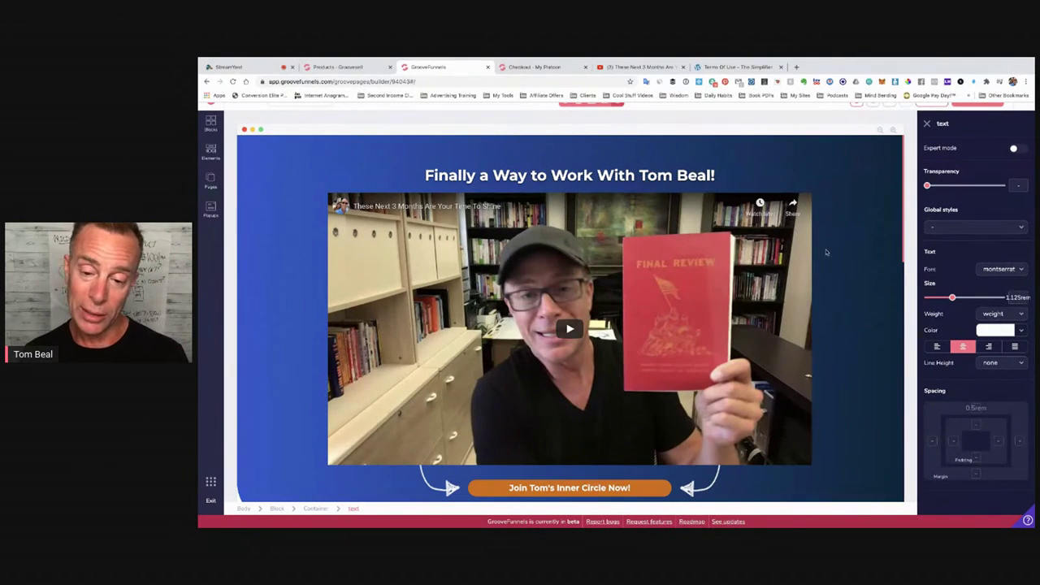
scroll(843, 260, "down", 3)
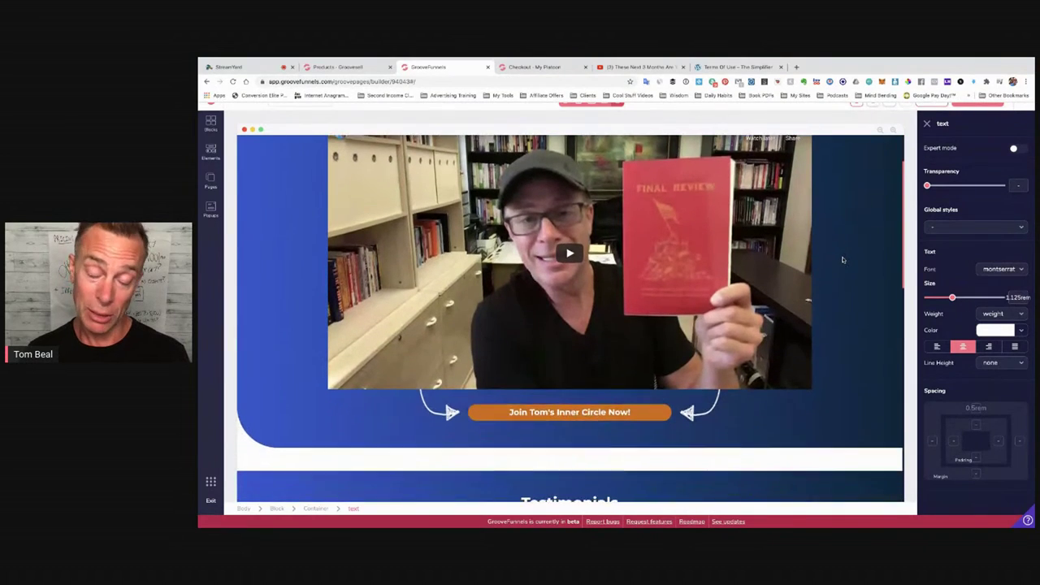
scroll(842, 260, "down", 3)
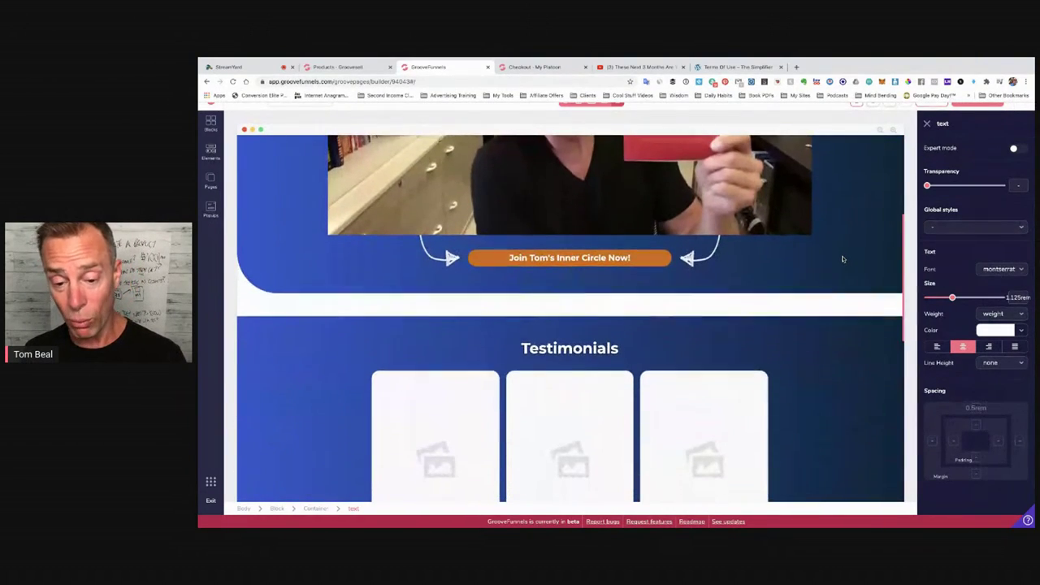
scroll(843, 259, "up", 6)
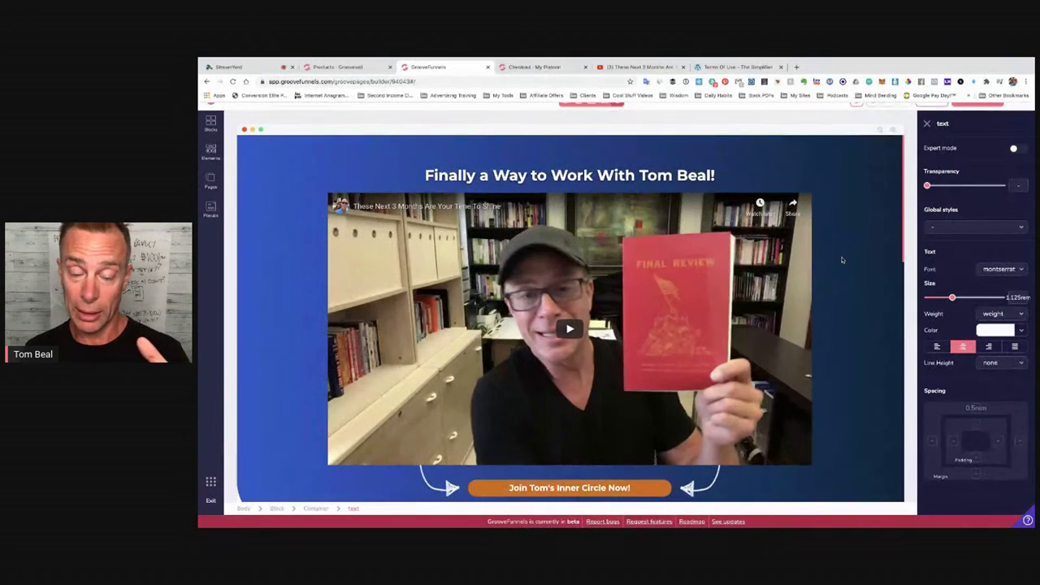
scroll(574, 241, "down", 6)
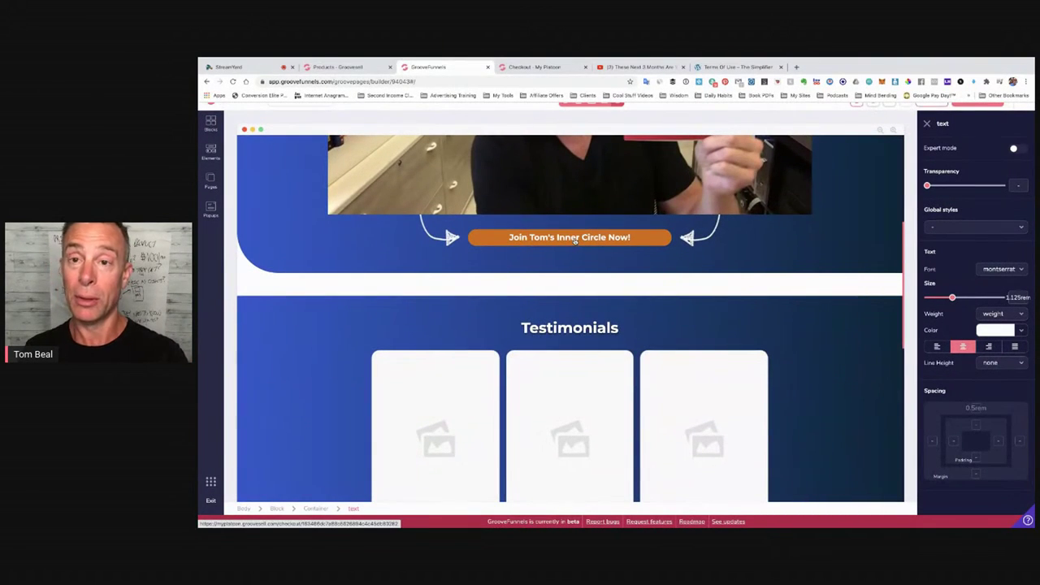
scroll(875, 186, "up", 6)
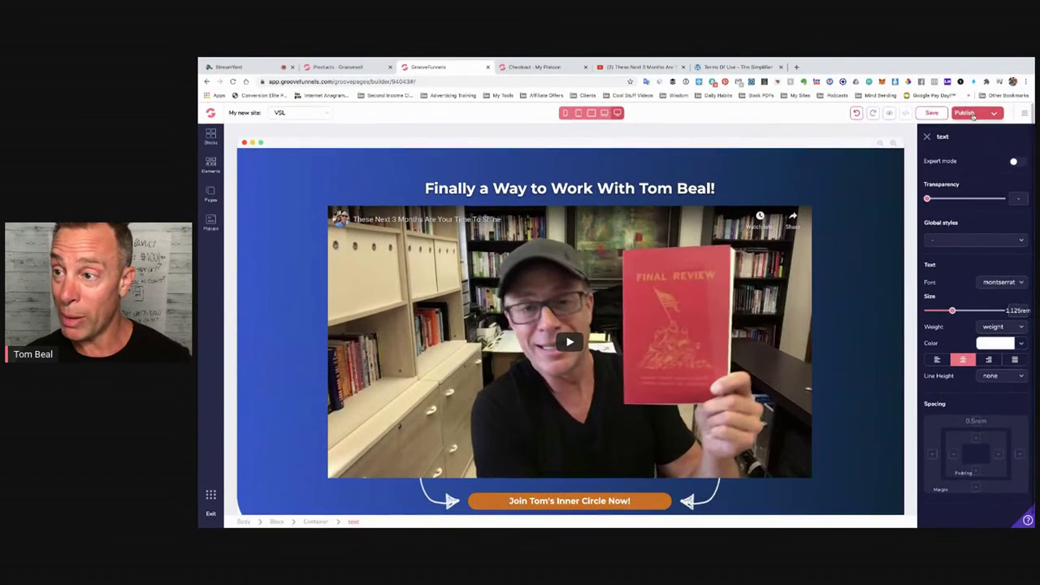
Step: Publish the VSL page hosted on its groovepages subdomain and open the live page
left_click(969, 112)
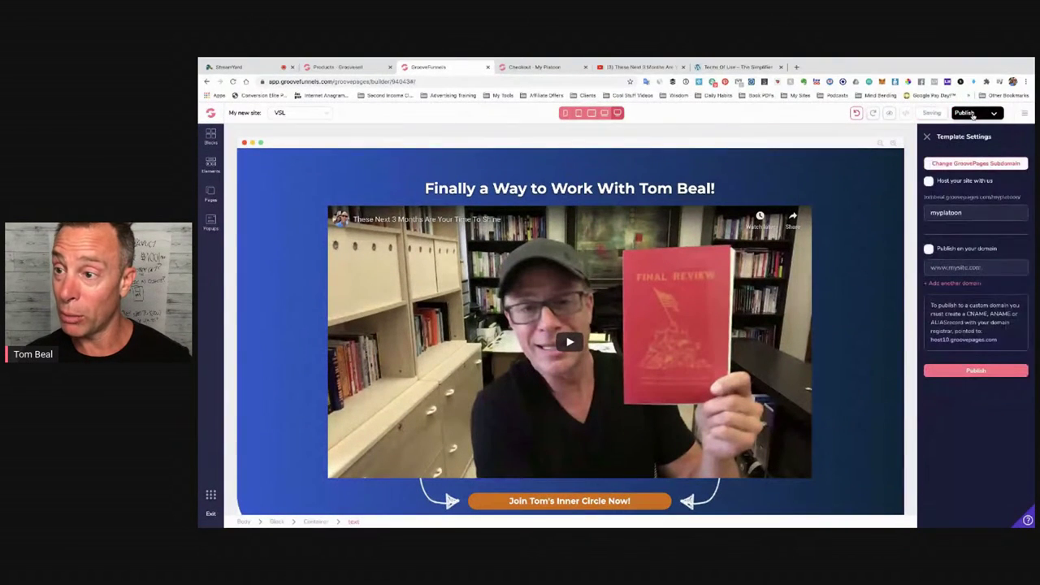
left_click(978, 371)
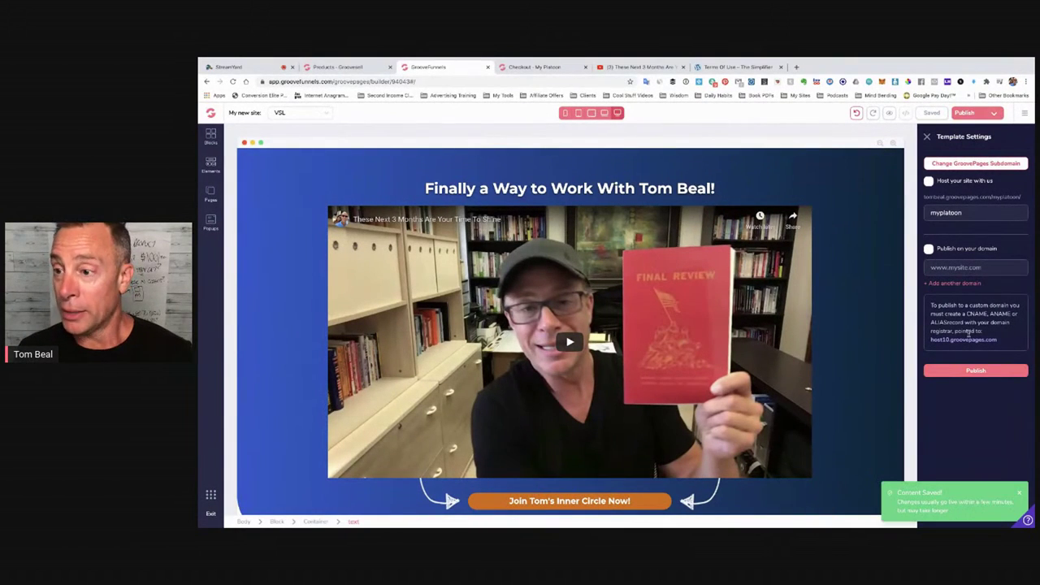
left_click(929, 182)
left_click(977, 373)
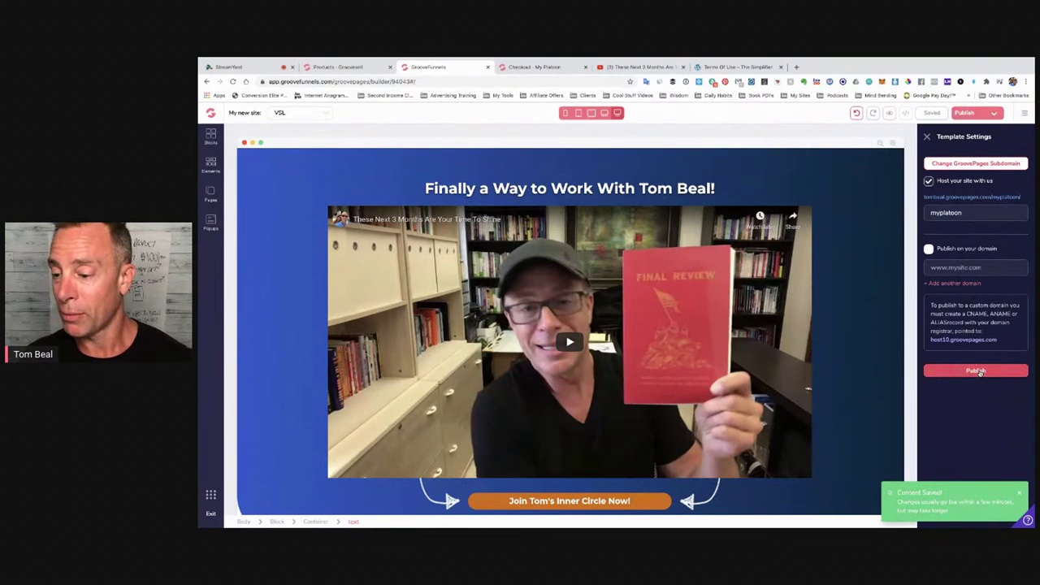
left_click(977, 372)
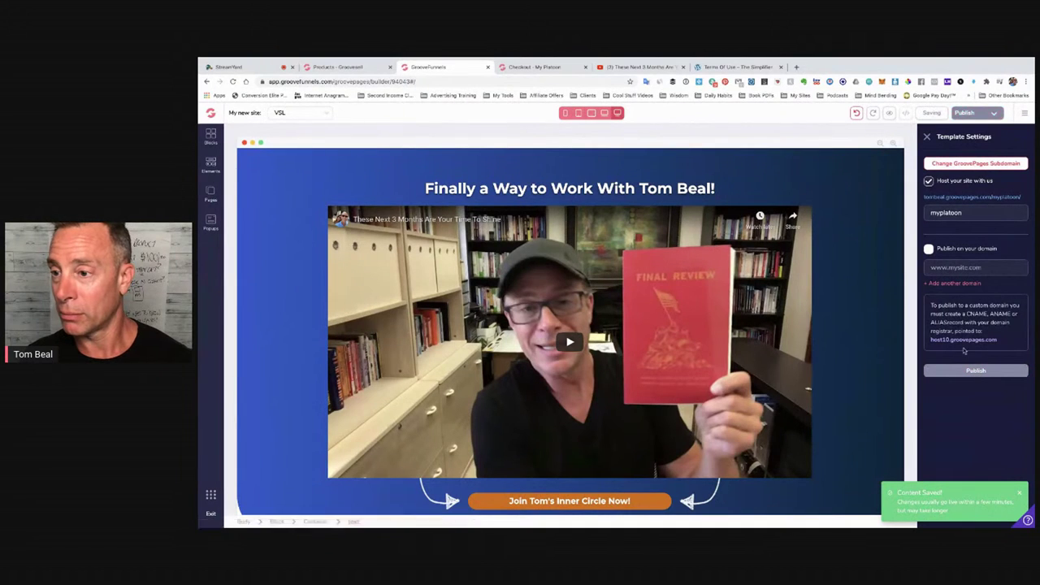
left_click(976, 199)
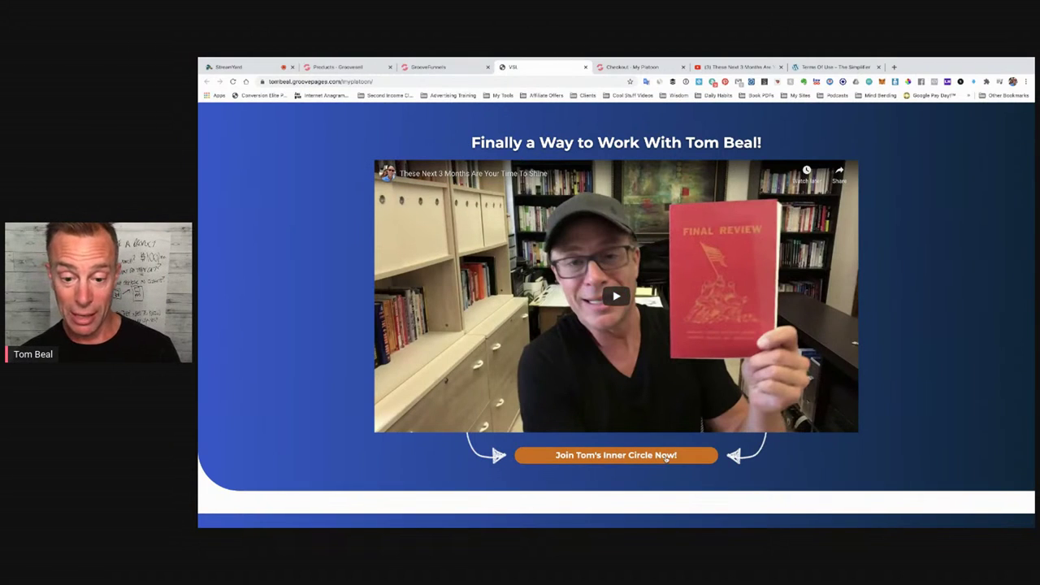
Step: Use the live page's 'Join ... Inner Circle Now!' button to reach the My Platoon checkout
left_click(634, 456)
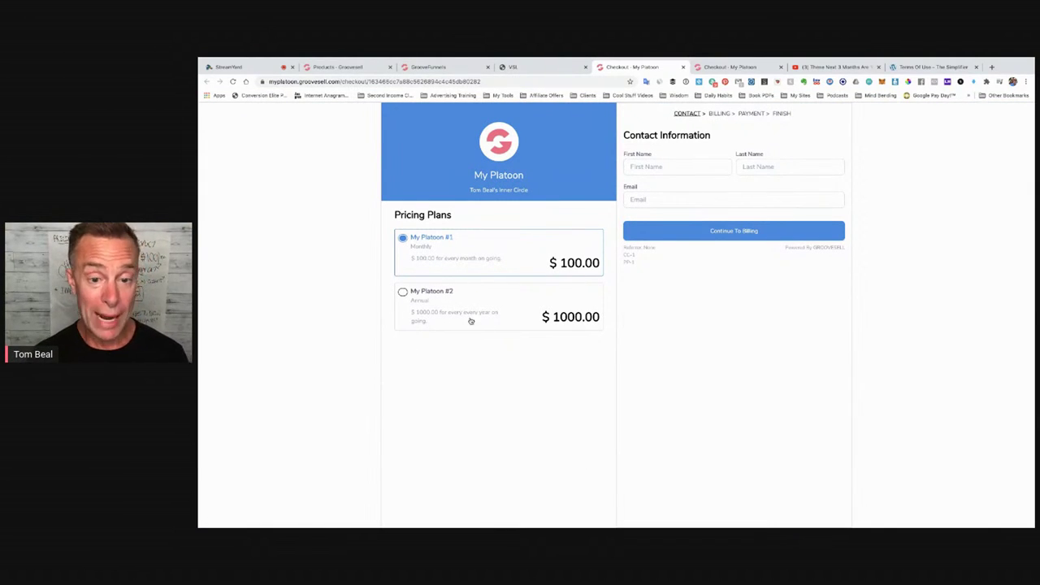
Step: Select the $1000 annual My Platoon #2 plan and enter the buyer's first and last name
left_click(401, 294)
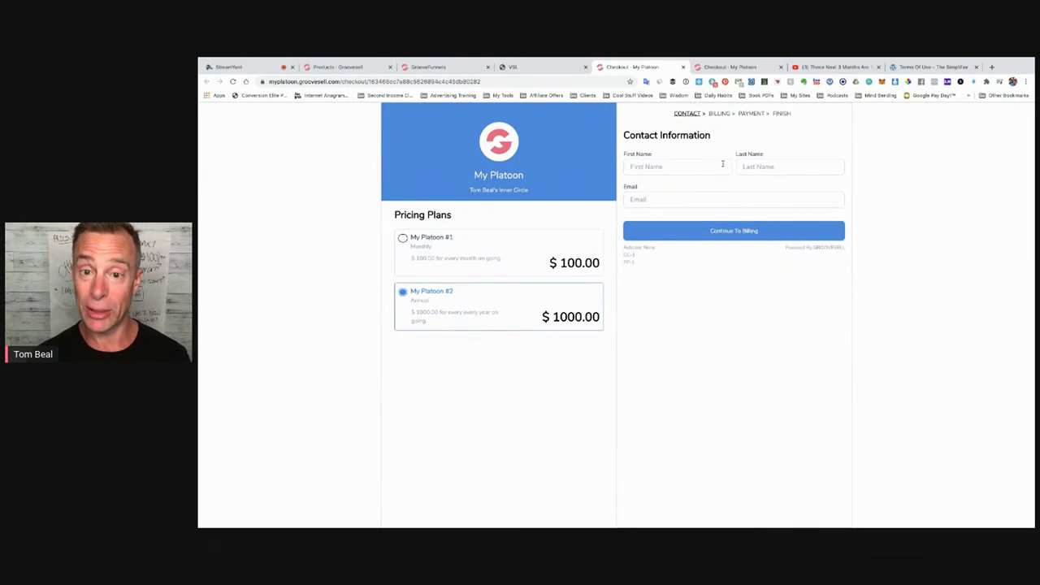
left_click(740, 233)
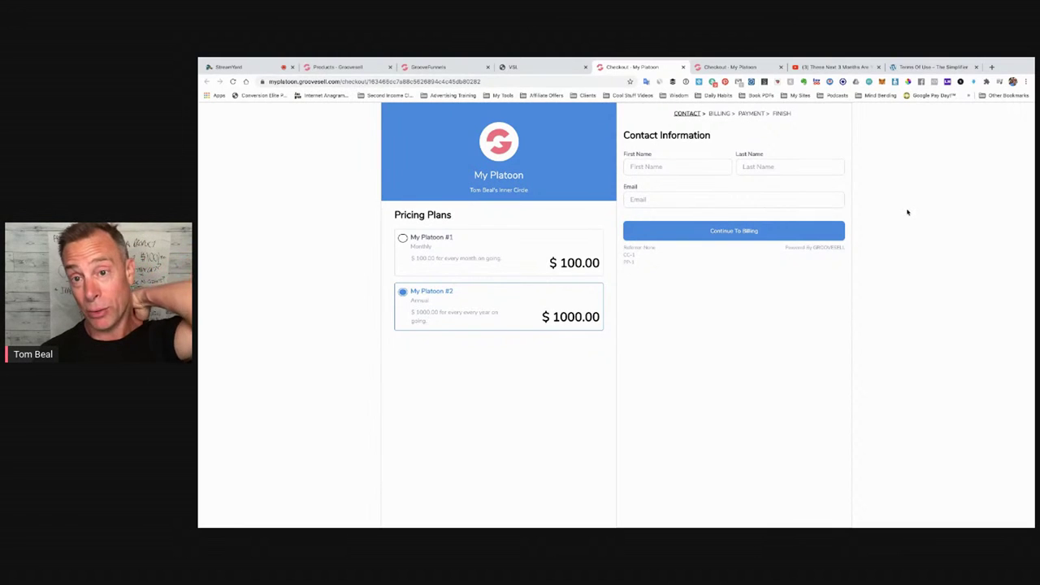
left_click(664, 166)
type("Tom")
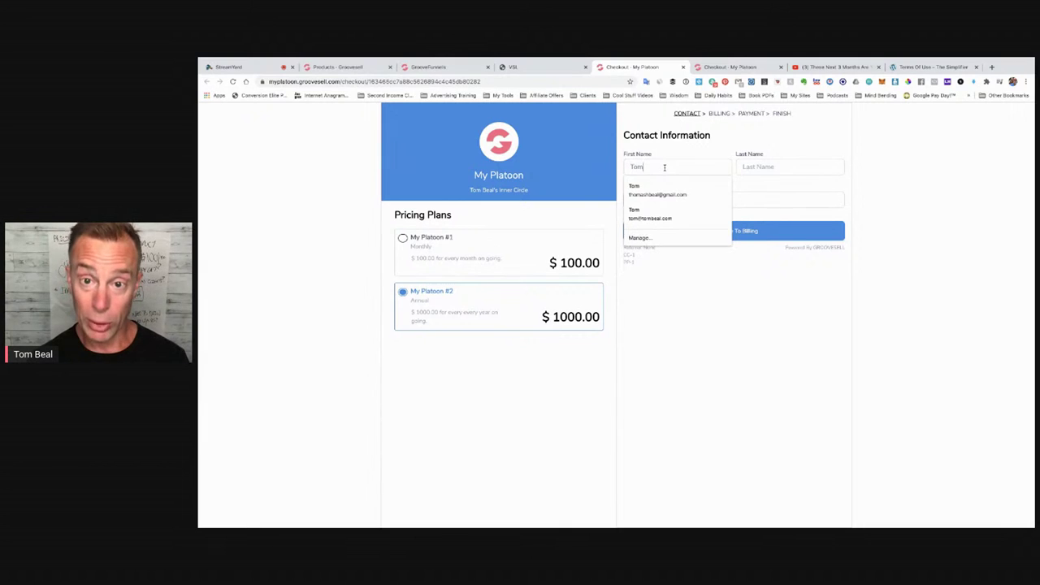
key("Tab")
type("Bea")
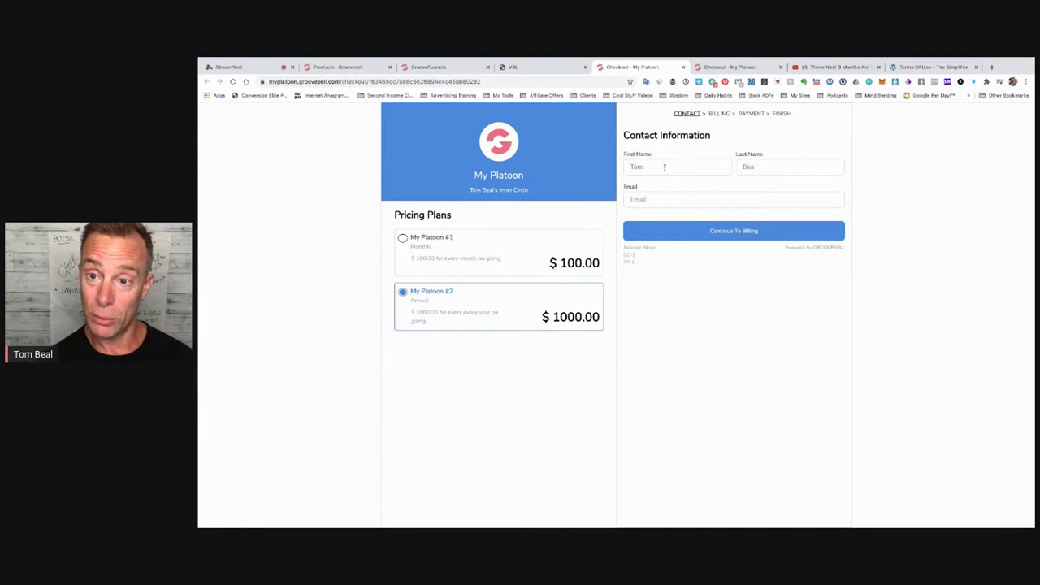
key("Return")
type("l")
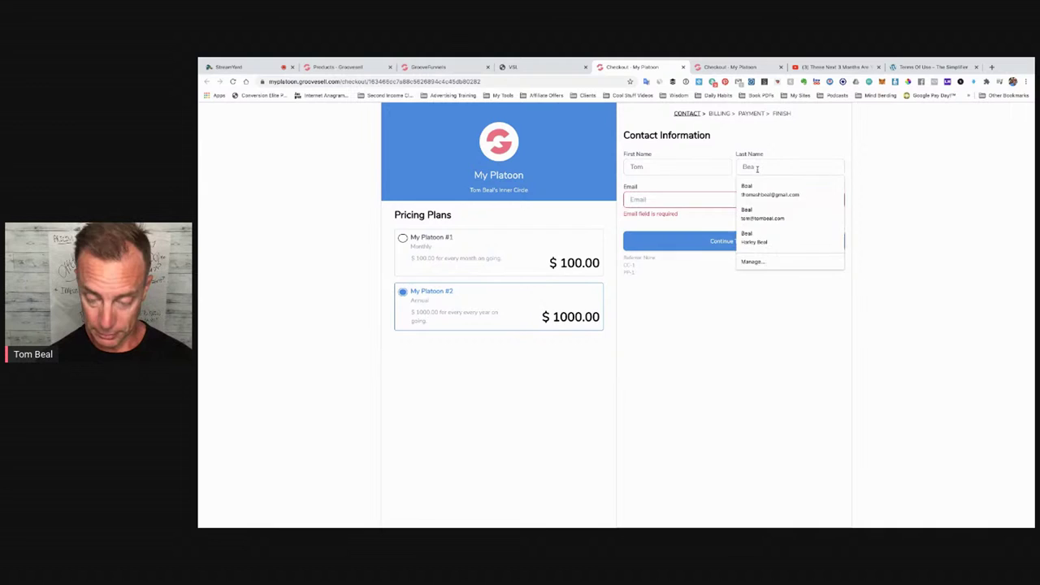
key("Tab")
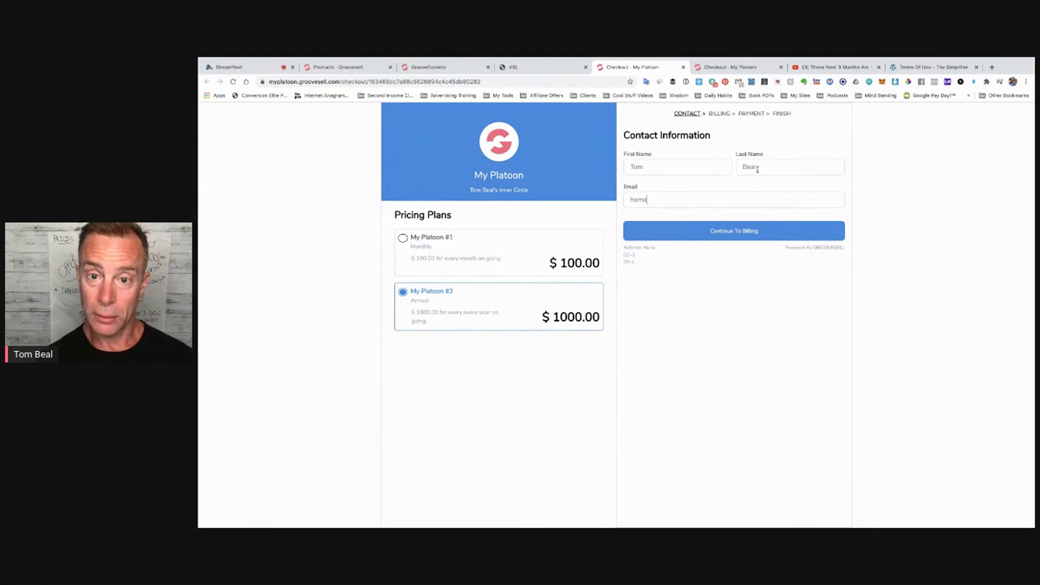
Step: Fill the buyer's e-mail field with the browser's saved address suggestion
type("t")
key("Down")
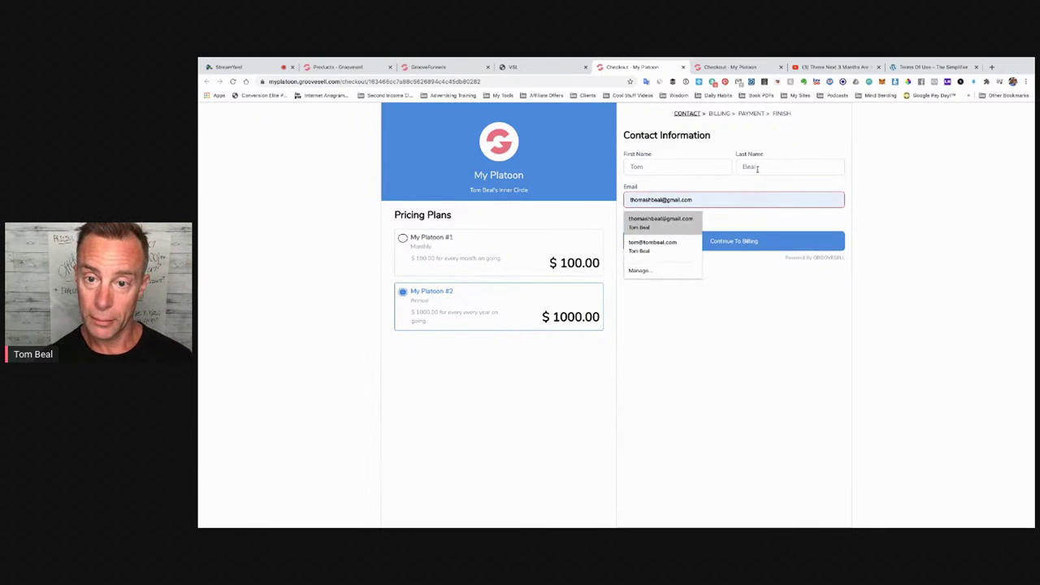
left_click(924, 181)
left_click(750, 242)
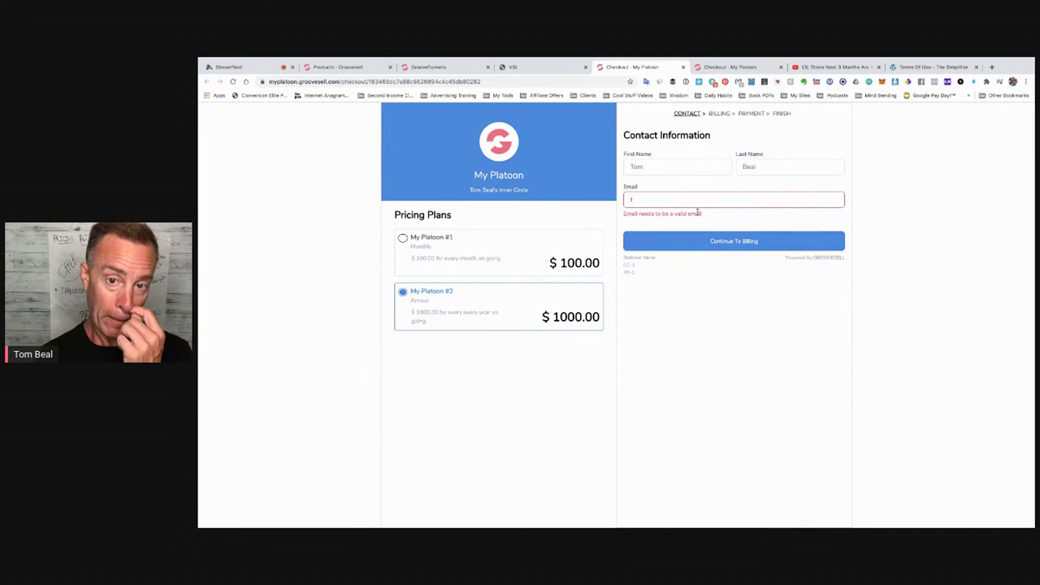
left_click(665, 201)
key("Down")
key("Return")
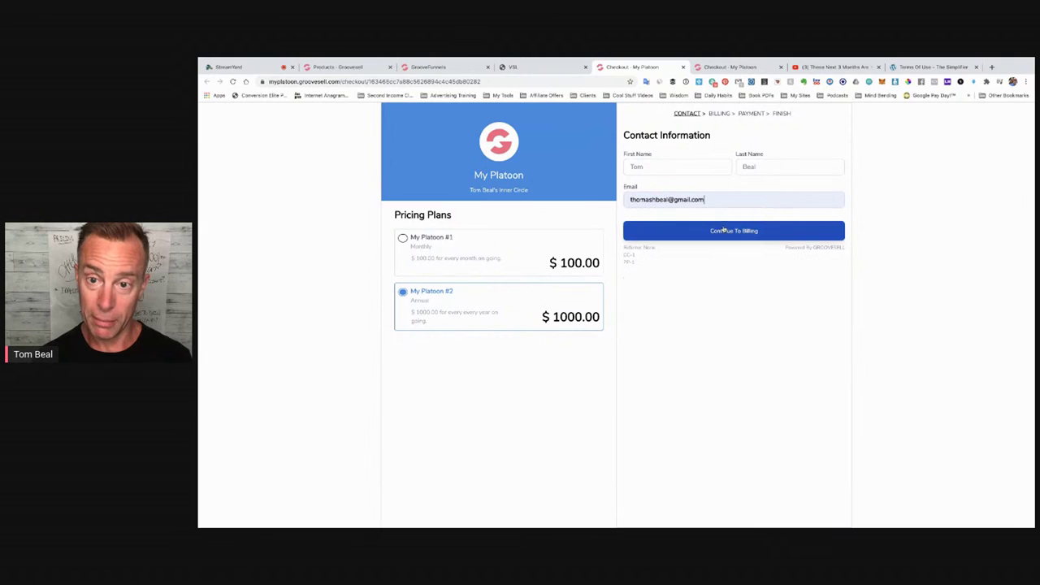
Step: Advance the checkout to Billing Information and take Chrome out of full-screen
left_click(725, 231)
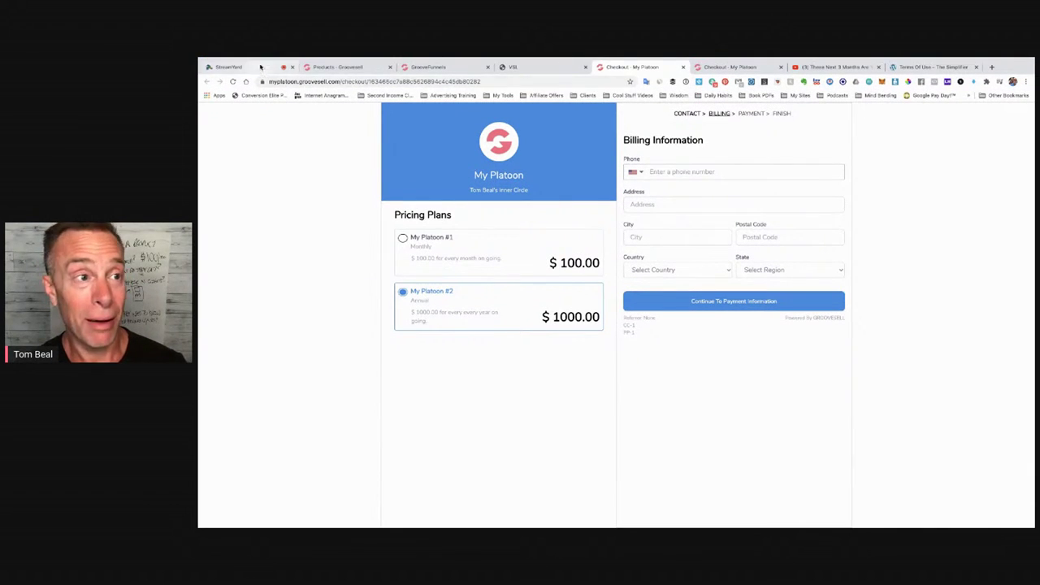
mouse_move(254, 57)
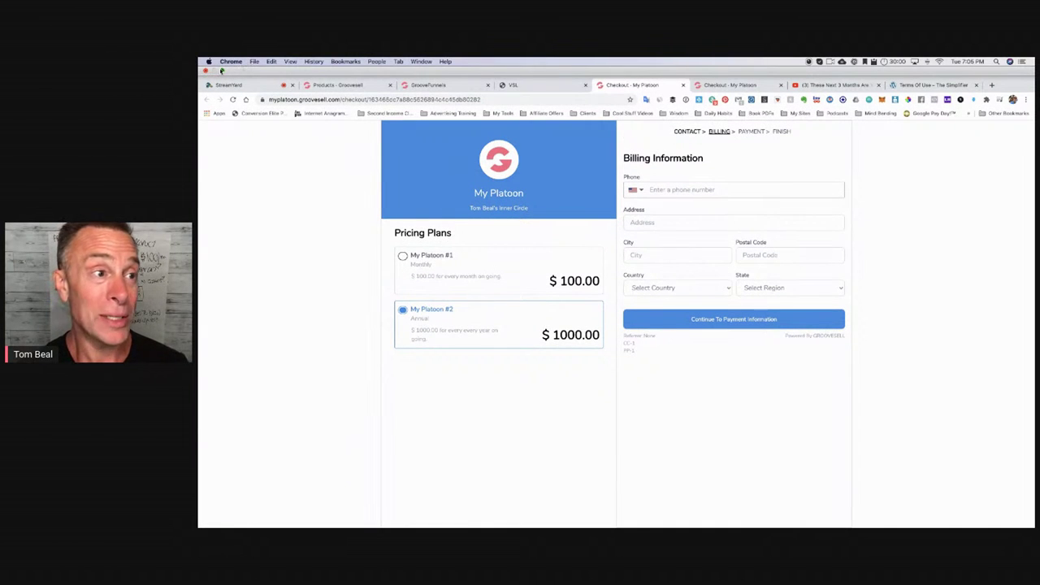
left_click(221, 70)
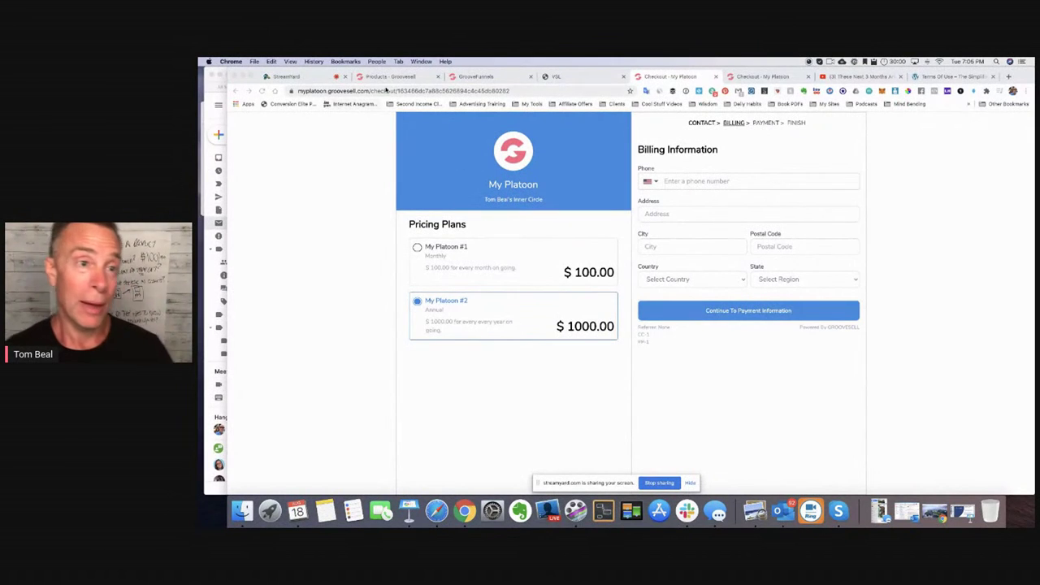
Step: Switch through the GrooveFunnels and GrooveSell Products tabs back to the StreamYard studio
left_click(487, 76)
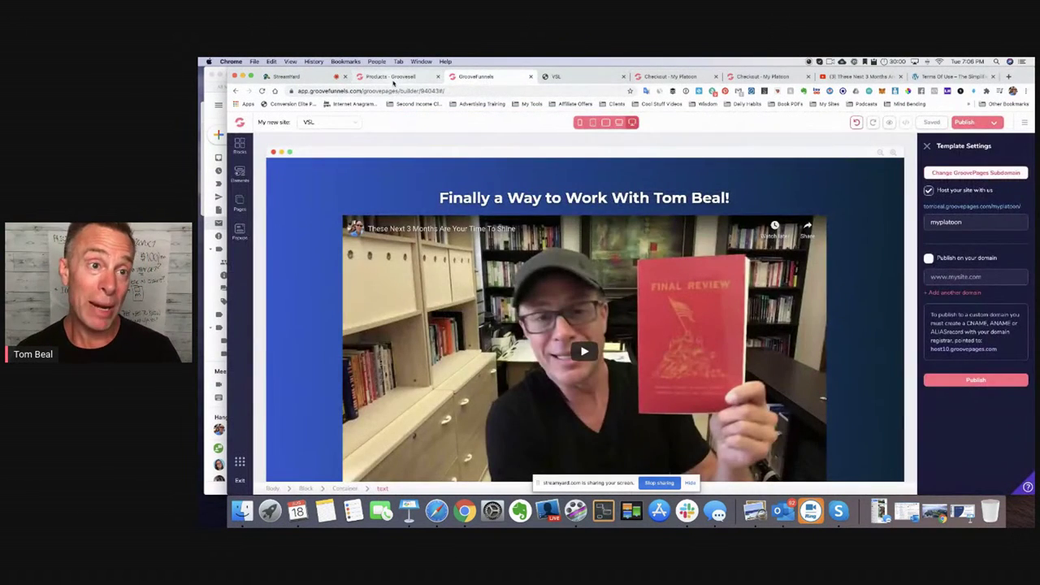
left_click(394, 78)
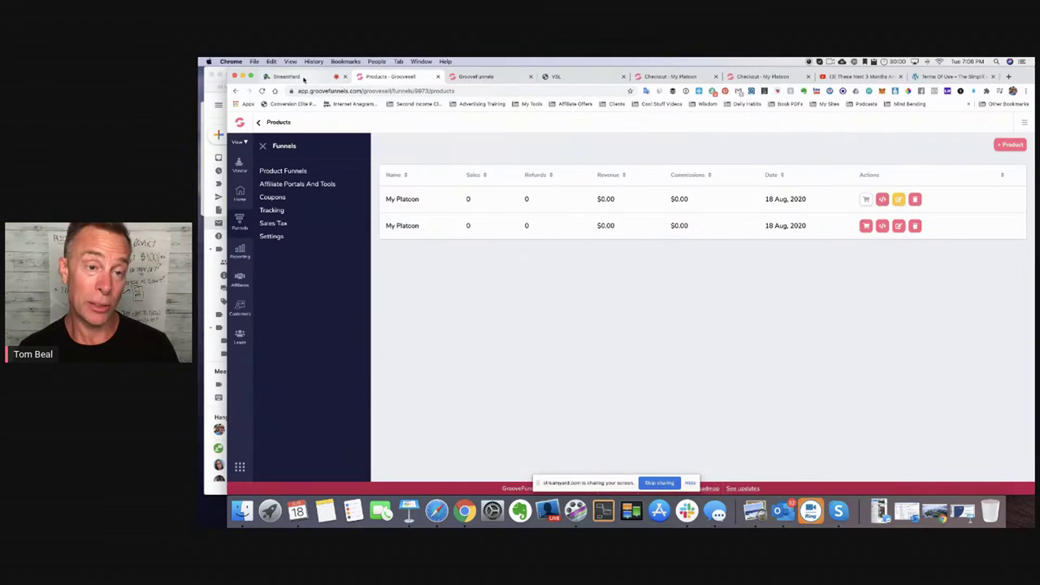
left_click(303, 79)
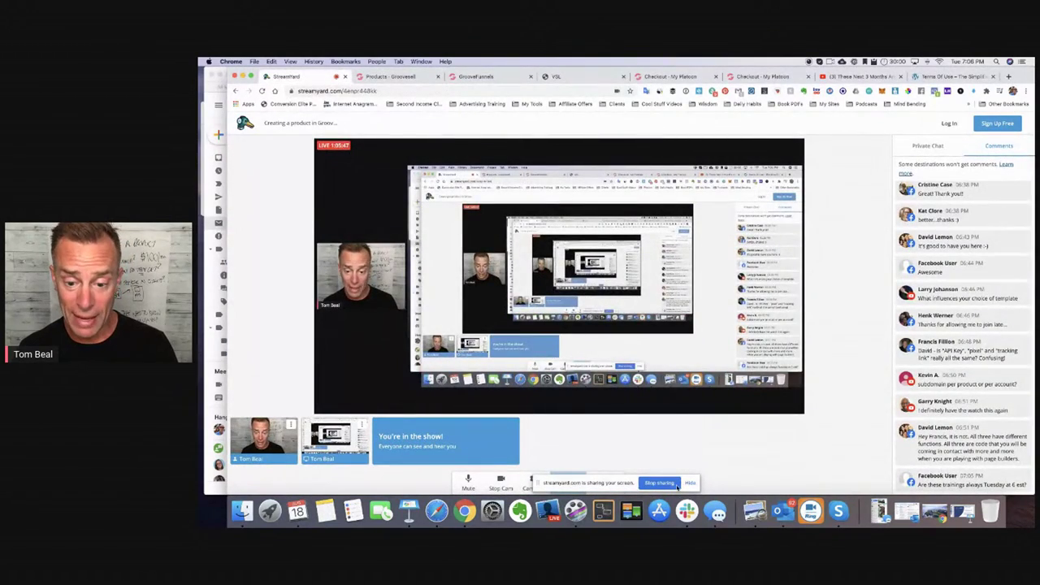